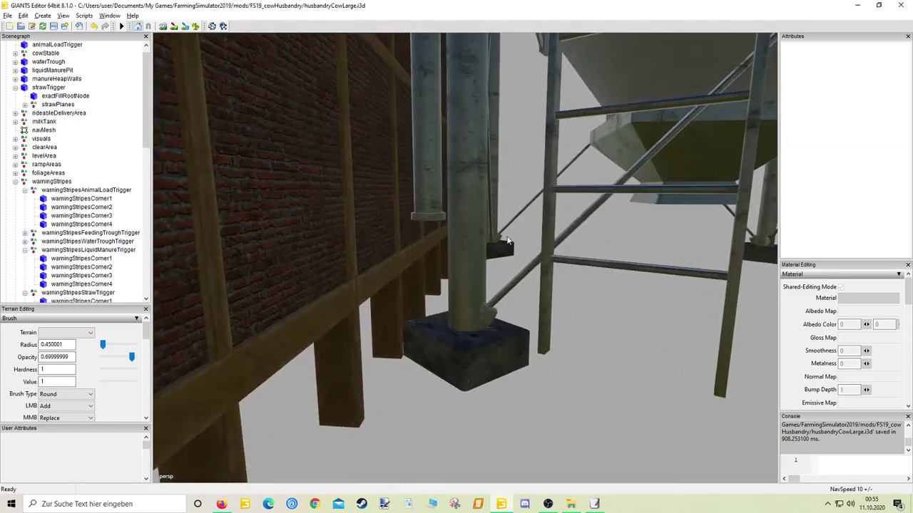
# Step: Import the pipe elbow model rohrwinkel.i3d from the FS19_cowHusbandry mod folder into the scene
pyautogui.click(7, 15)
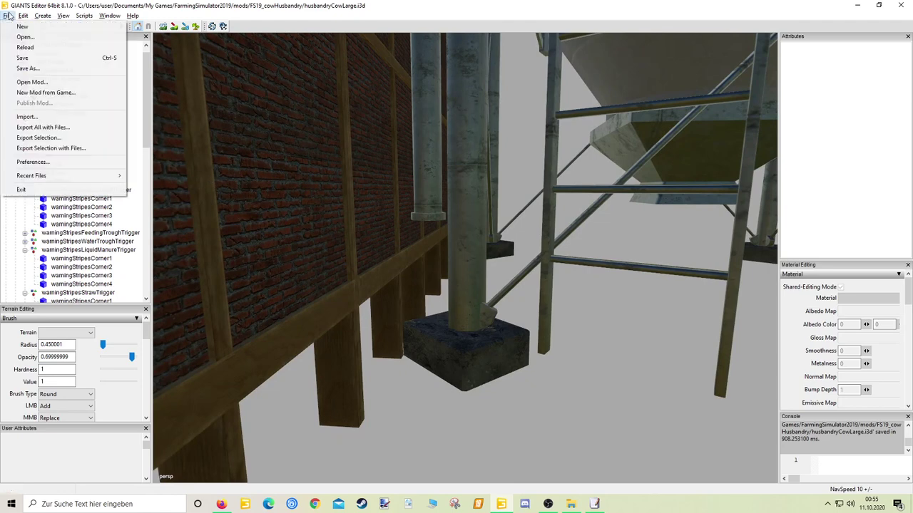
pyautogui.click(25, 121)
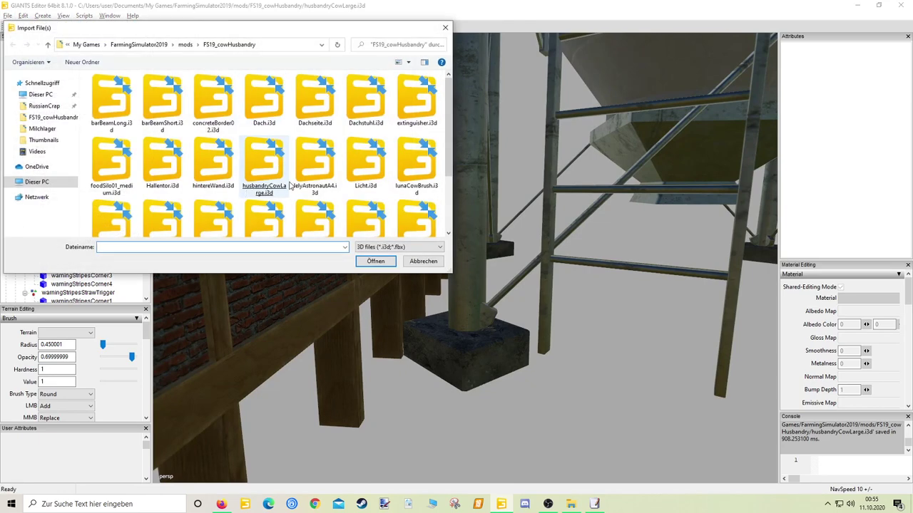
pyautogui.scroll(-1, 346, 205)
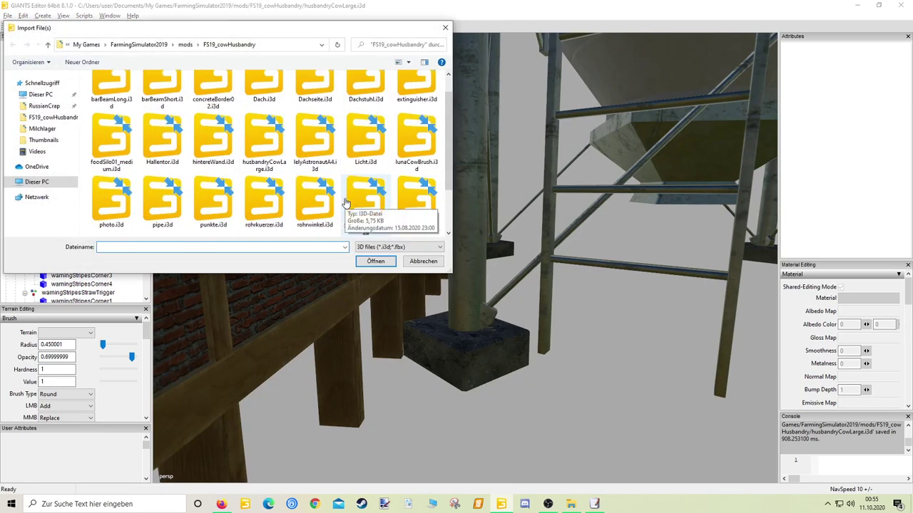
pyautogui.doubleClick(320, 204)
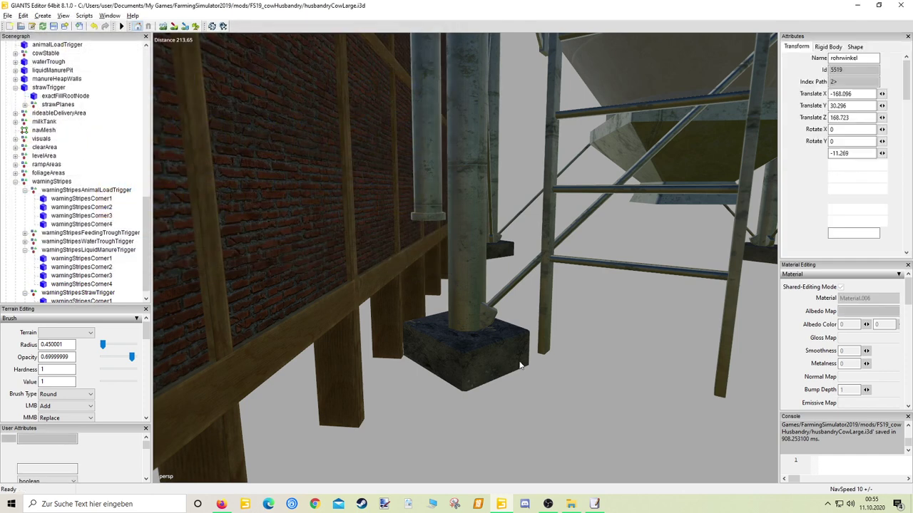
# Step: Import the pipe model rohrkuerzer.i3d from the same mod folder
pyautogui.click(23, 15)
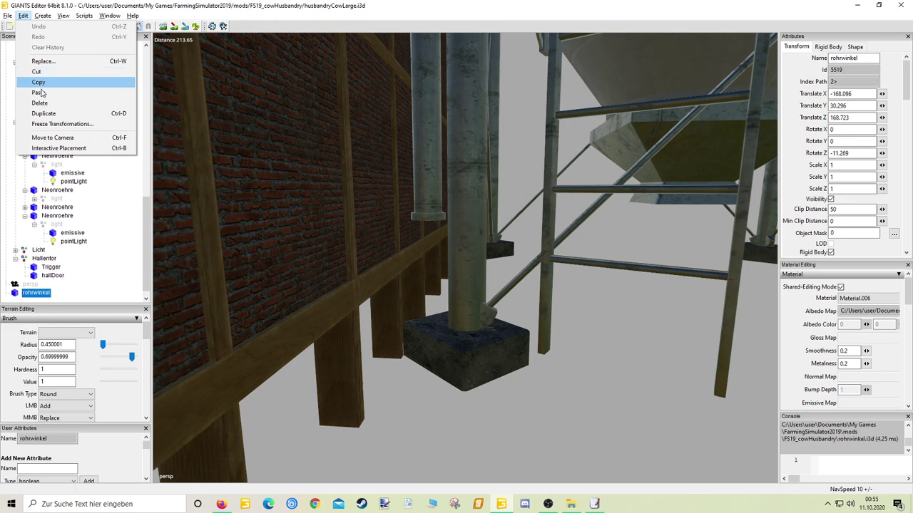
pyautogui.moveTo(12, 18)
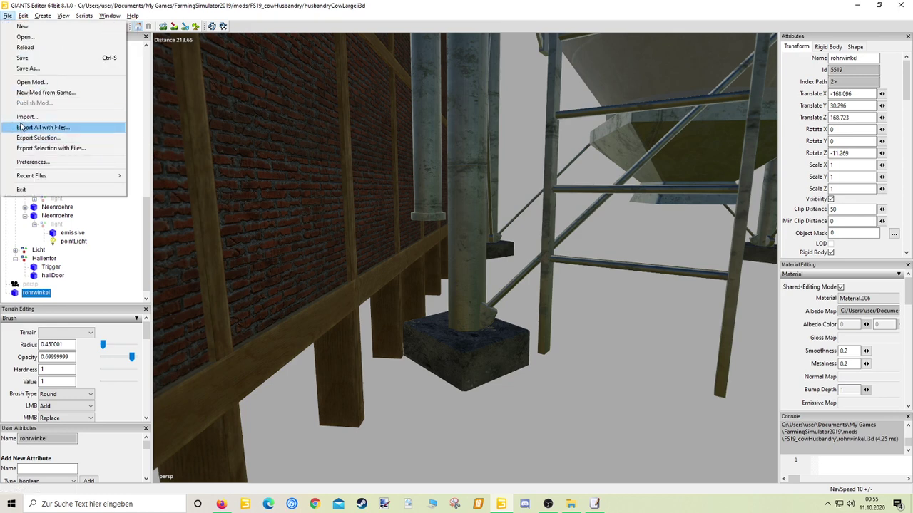
pyautogui.click(27, 116)
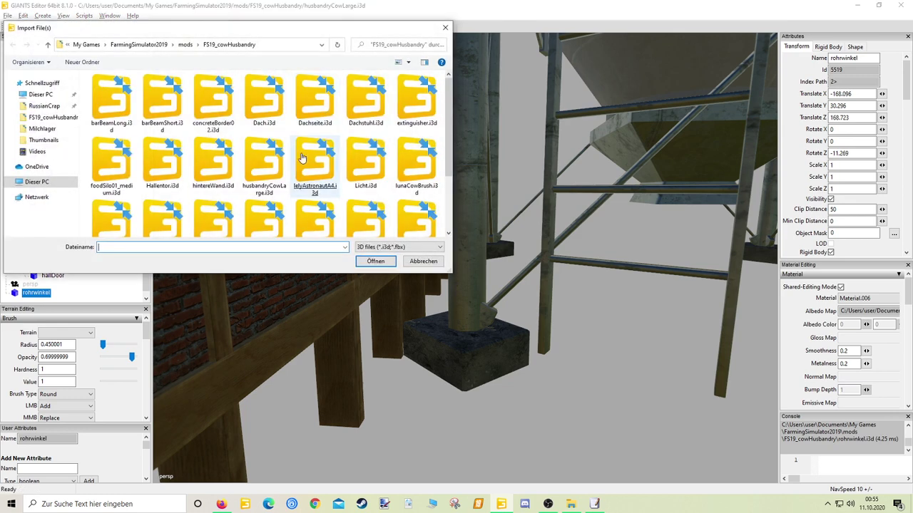
pyautogui.scroll(-1, 302, 157)
pyautogui.doubleClick(264, 196)
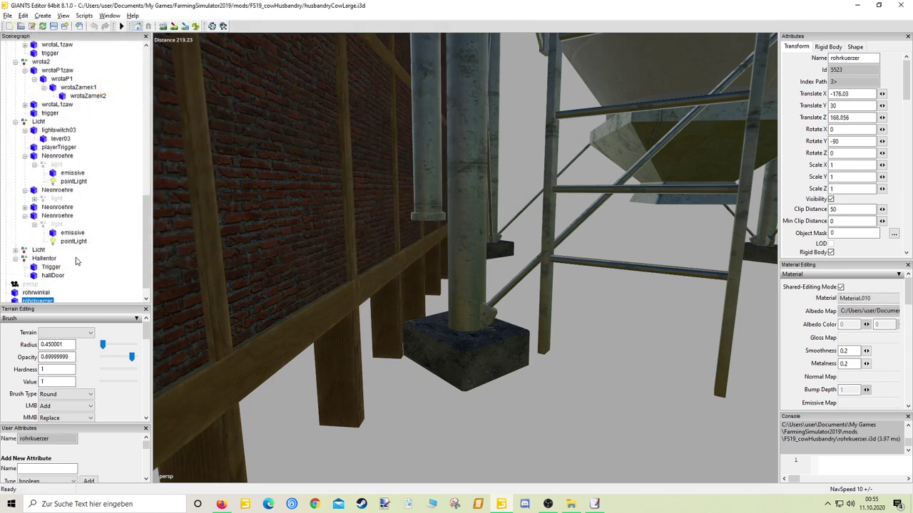
# Step: Cut the imported rohrwinkel and rohrkuerzer objects and paste them into the visuals group
pyautogui.scroll(-1, 77, 262)
pyautogui.keyDown('ctrl'); pyautogui.click(36, 284); pyautogui.keyUp('ctrl')
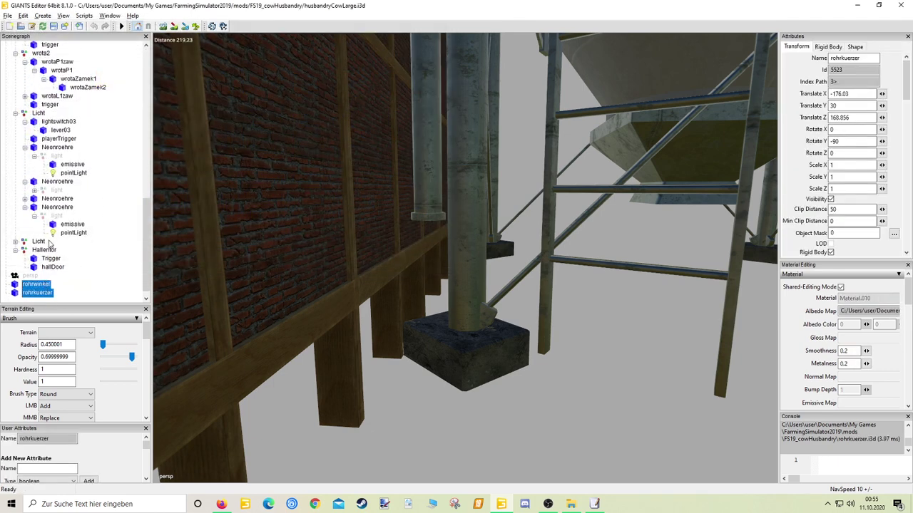
pyautogui.click(22, 15)
pyautogui.click(41, 79)
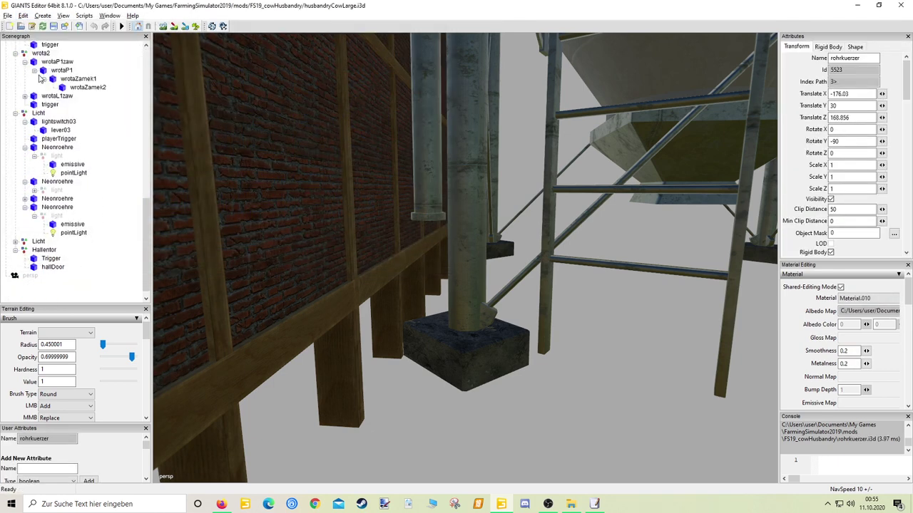
pyautogui.scroll(15, 131, 218)
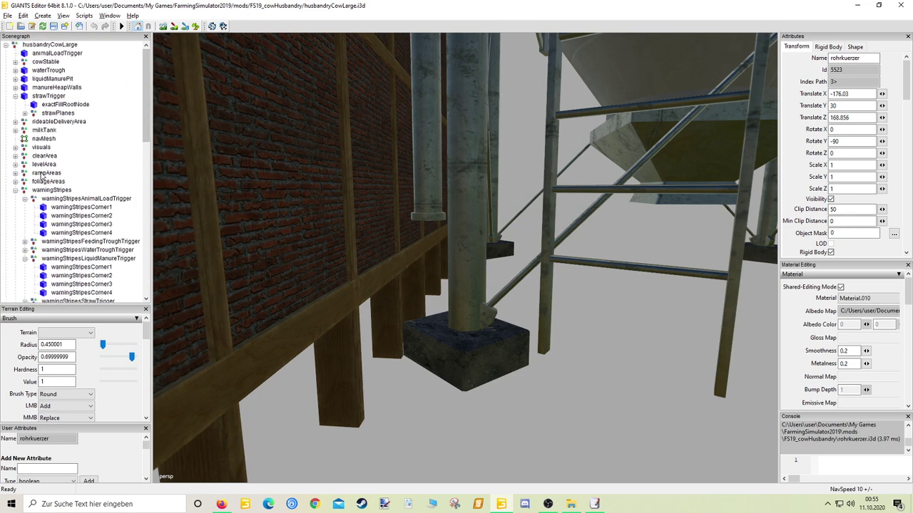
pyautogui.click(45, 147)
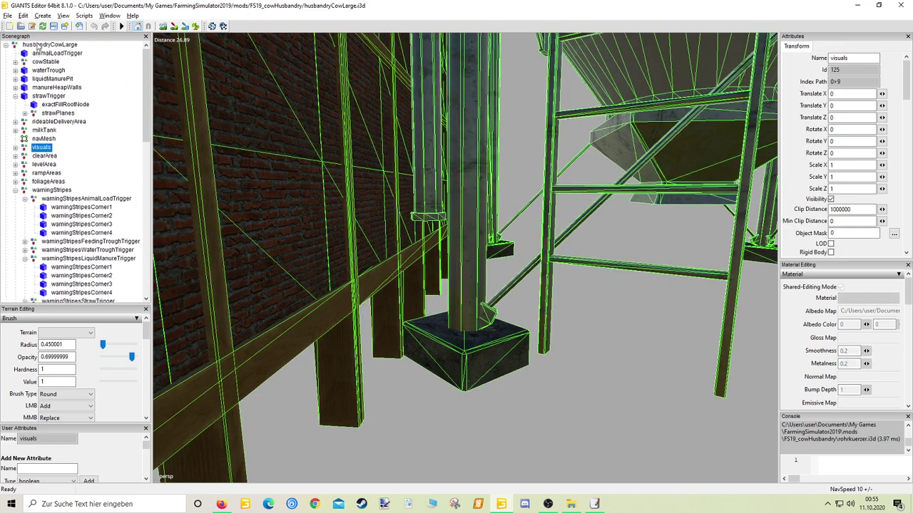
pyautogui.click(23, 15)
pyautogui.click(48, 104)
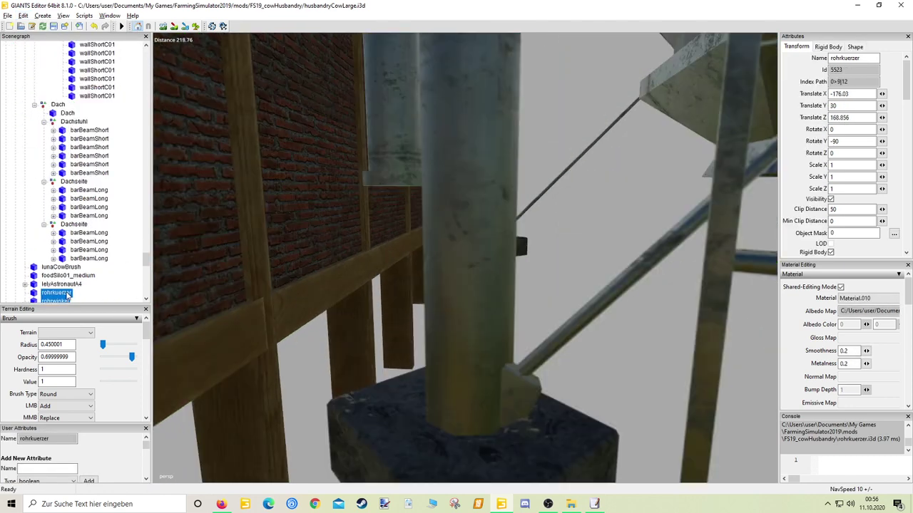
pyautogui.keyDown('ctrl'); pyautogui.click(69, 299); pyautogui.keyUp('ctrl')
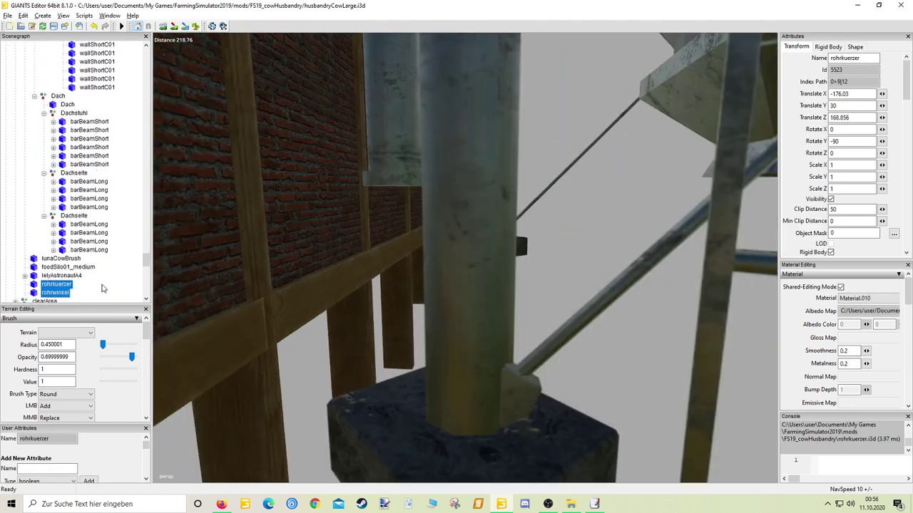
# Step: Move rohrwinkel between the brick wall and the silo leg and rotate it to about 84.3° around X
pyautogui.click(55, 293)
pyautogui.moveTo(244, 306); pyautogui.dragTo(361, 284, button='right')
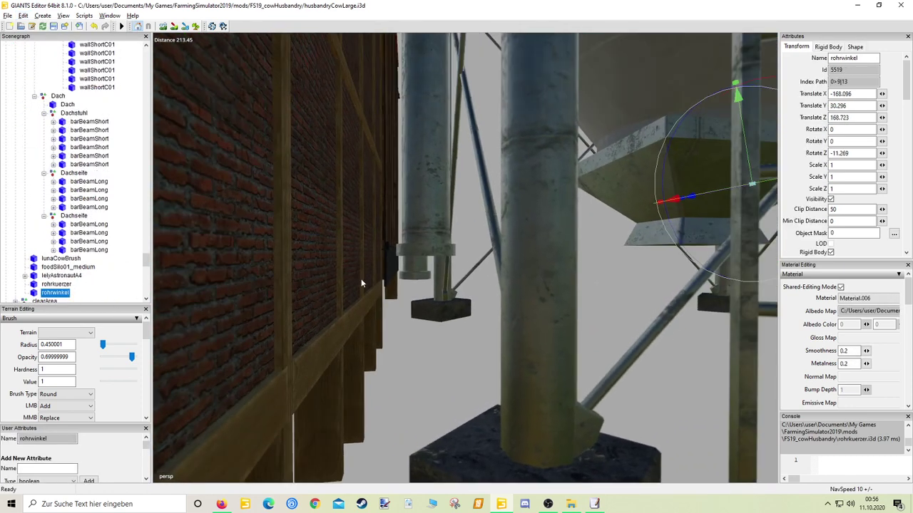
pyautogui.moveTo(430, 258); pyautogui.dragTo(270, 297, button='right')
pyautogui.moveTo(297, 304); pyautogui.dragTo(349, 258)
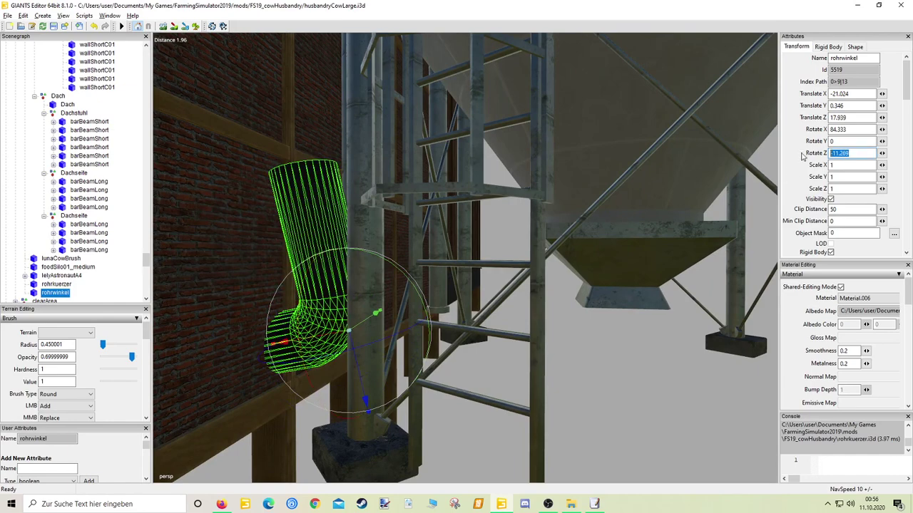
# Step: Set rohrwinkel's Z rotation to 0 and lower it to about Y 0.185
pyautogui.write('0')
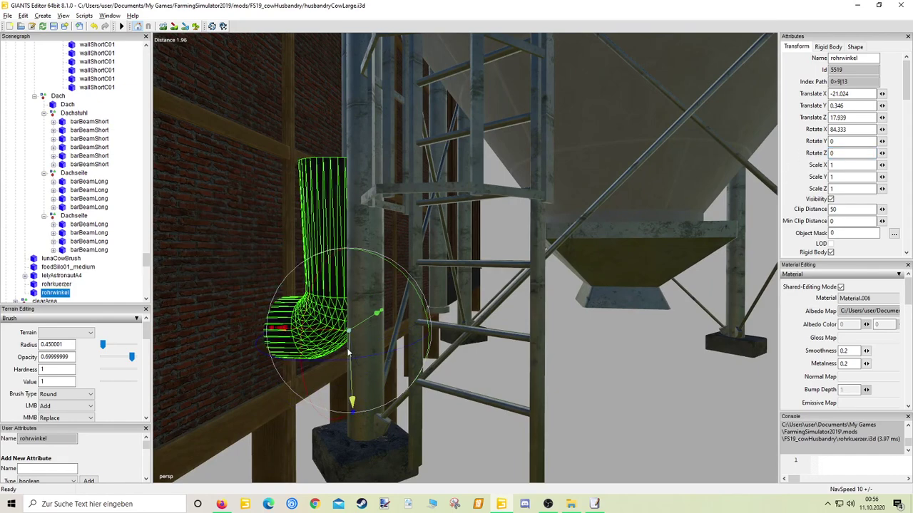
pyautogui.moveTo(349, 353); pyautogui.dragTo(349, 369)
pyautogui.moveTo(348, 368); pyautogui.dragTo(368, 375, button='right')
pyautogui.moveTo(564, 412); pyautogui.dragTo(495, 379, button='right')
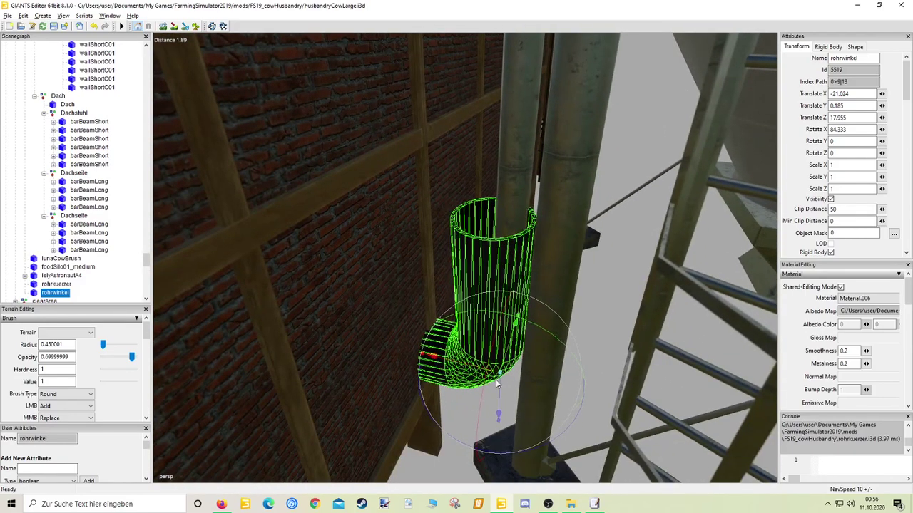
# Step: Scale rohrwinkel to 0.5 on X, Y and Z and shift it under the silo's down pipe, to about X -21.05, Z 18.03
pyautogui.moveTo(425, 360); pyautogui.dragTo(518, 367)
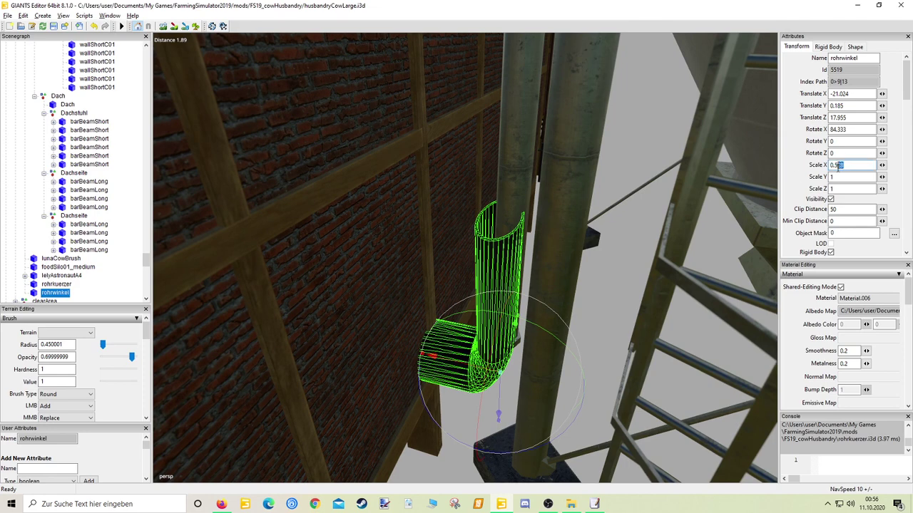
pyautogui.write('0.5')
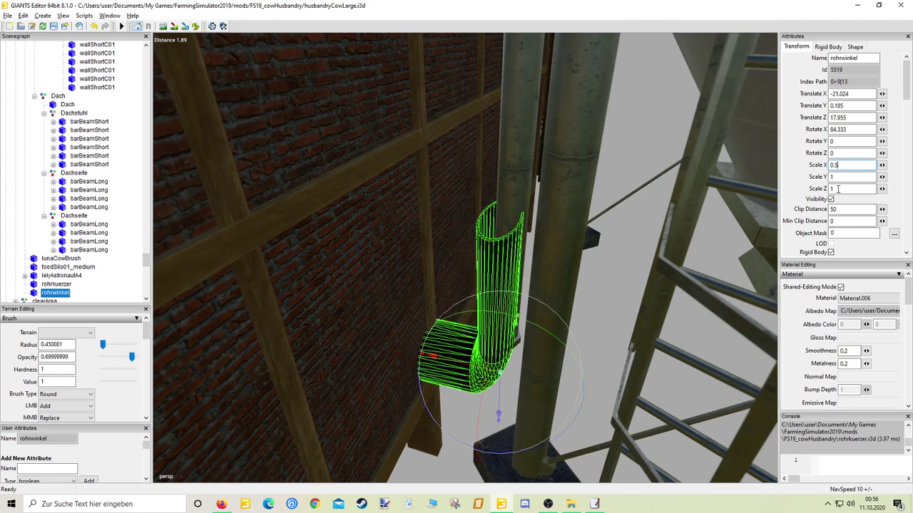
pyautogui.write('0')
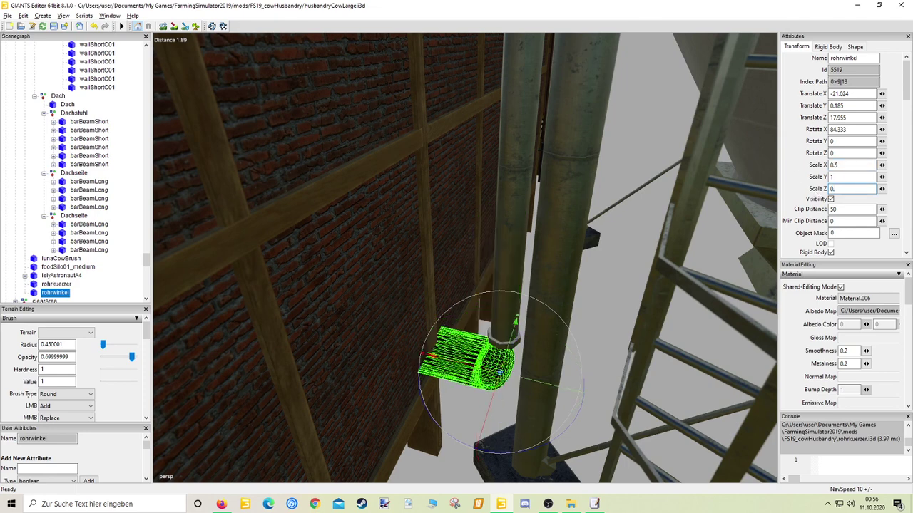
pyautogui.write('.5')
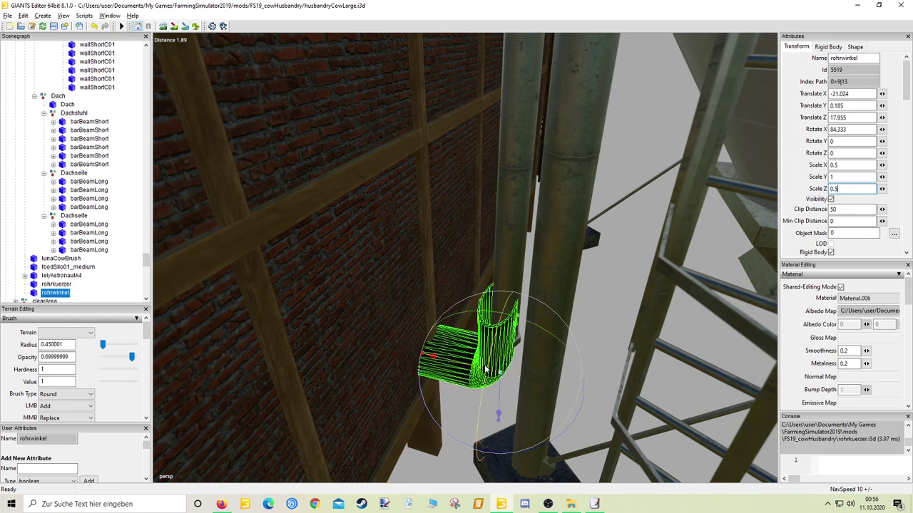
pyautogui.moveTo(504, 355); pyautogui.dragTo(487, 365)
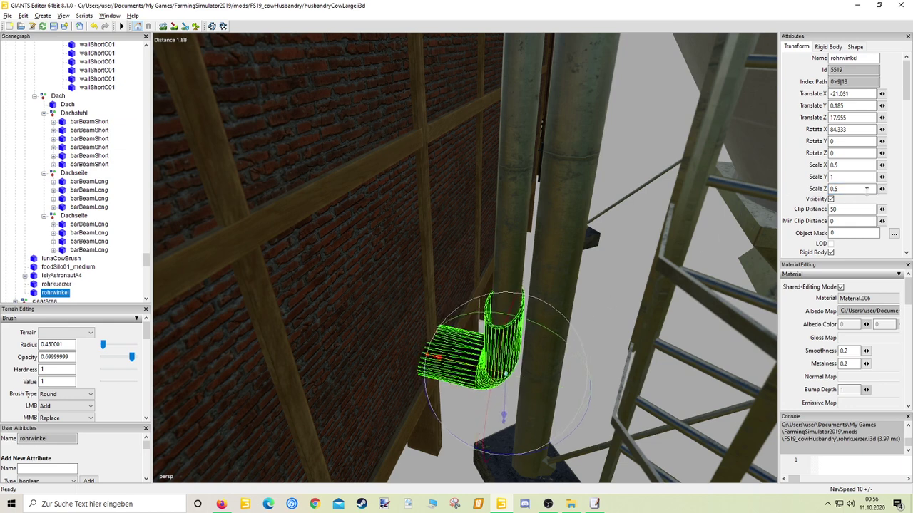
pyautogui.click(848, 178)
pyautogui.write('0')
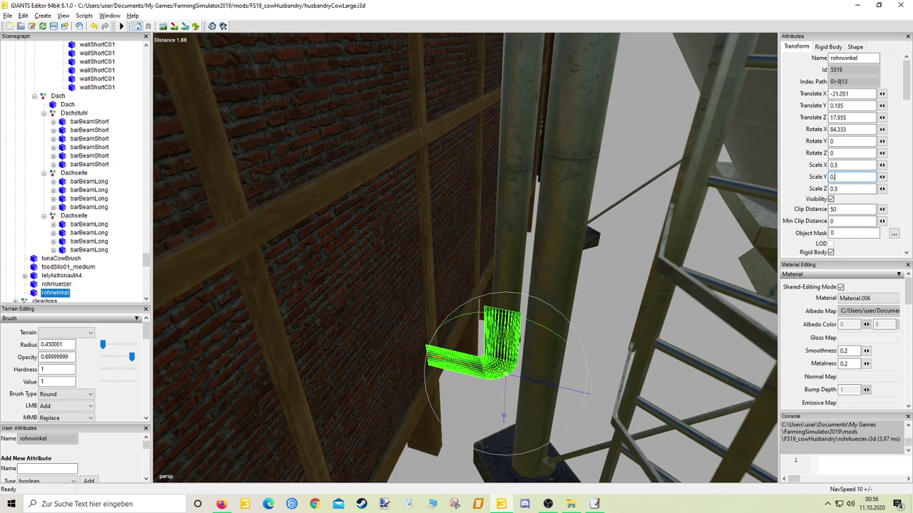
pyautogui.write('.5')
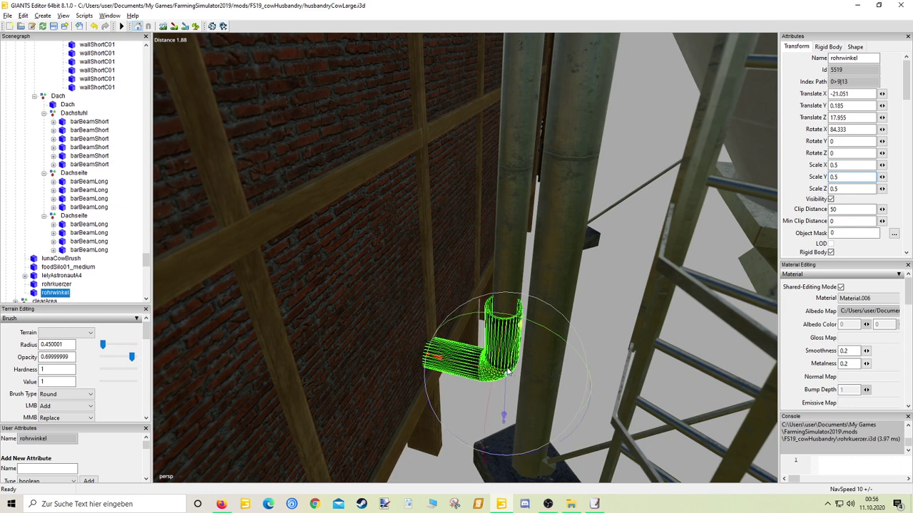
pyautogui.moveTo(510, 371); pyautogui.dragTo(524, 354)
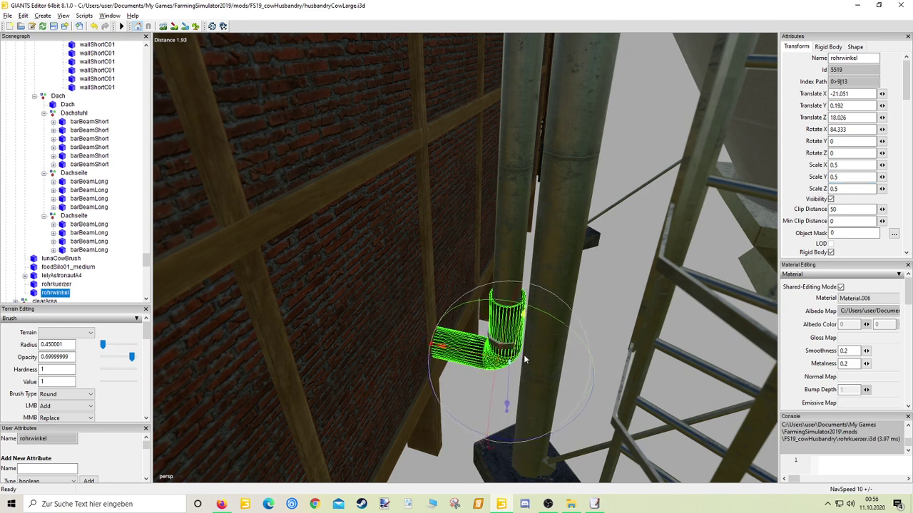
# Step: Set rohrwinkel's X, Y and Z scale to 0.45, try shrinking it further freehand, and undo that extra scaling
pyautogui.click(835, 164)
pyautogui.write('4')
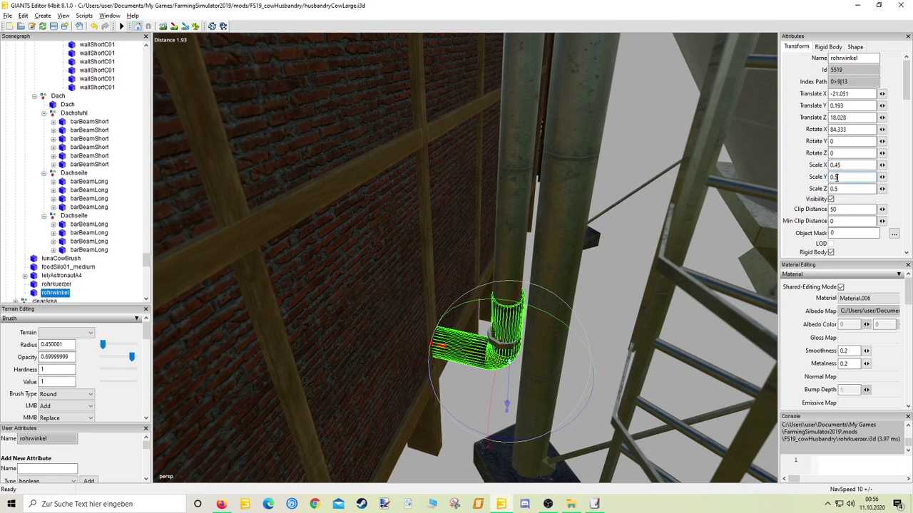
pyautogui.write('4')
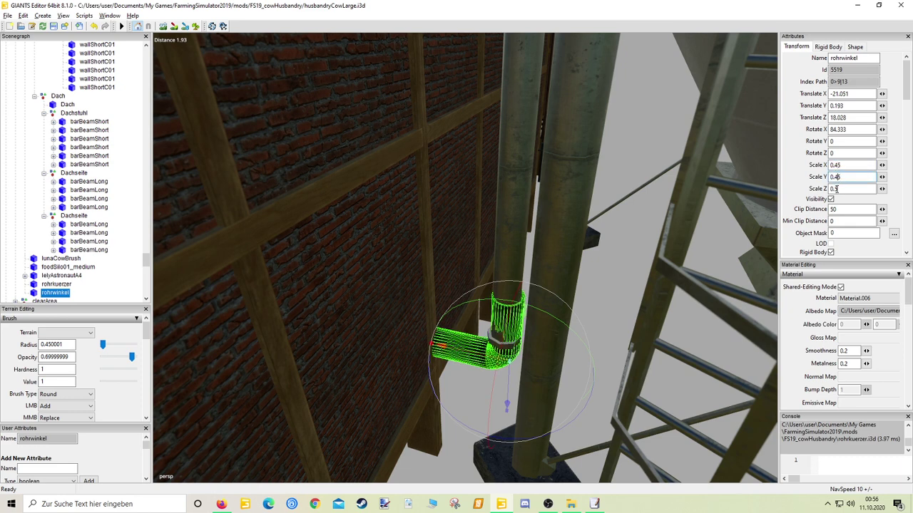
pyautogui.write('45')
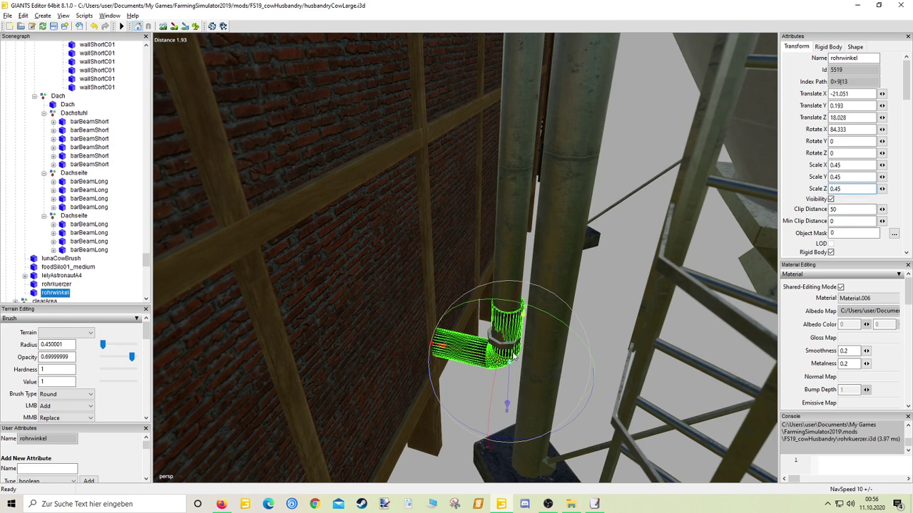
pyautogui.moveTo(517, 359); pyautogui.dragTo(509, 433)
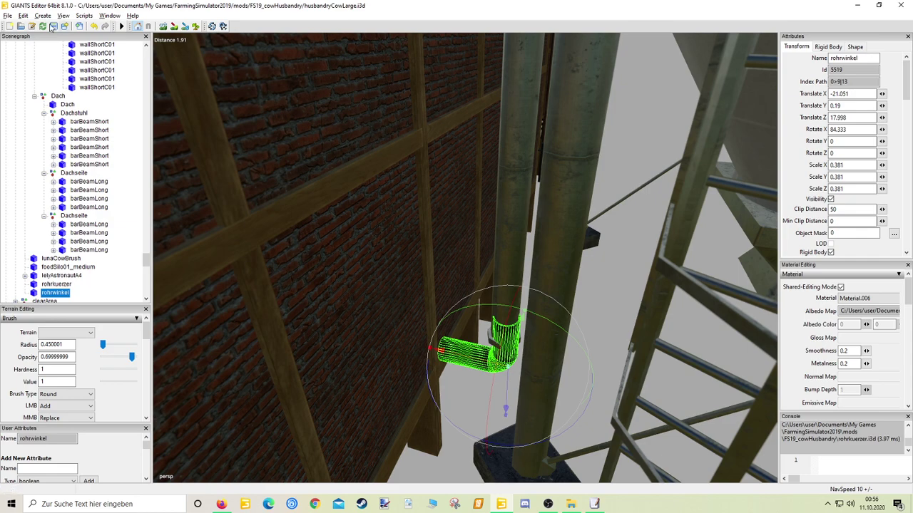
pyautogui.click(93, 26)
# Step: Set rohrwinkel's X, Y and Z scale to 0.4 and fit it to the down pipe's lower end at about X -21.04, Y 0.1, Z 18.03
pyautogui.moveTo(414, 178); pyautogui.dragTo(485, 234, button='right')
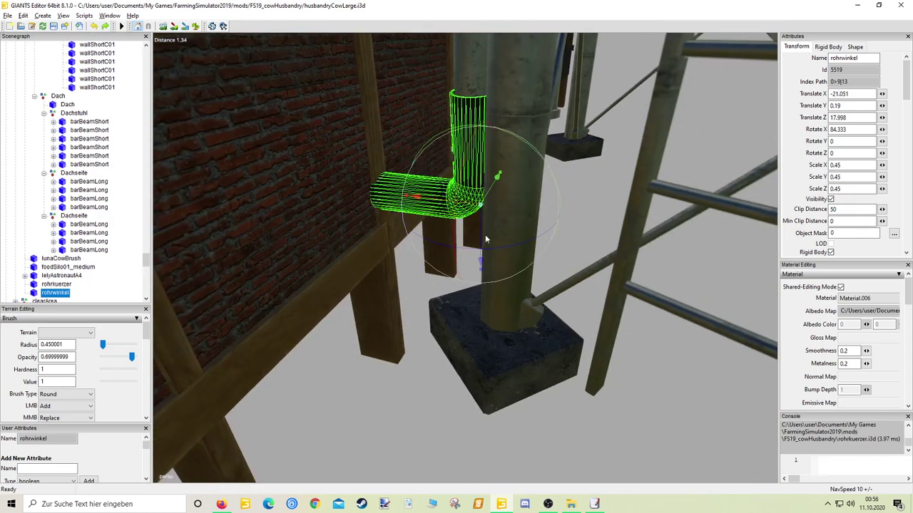
pyautogui.moveTo(485, 235); pyautogui.dragTo(478, 274)
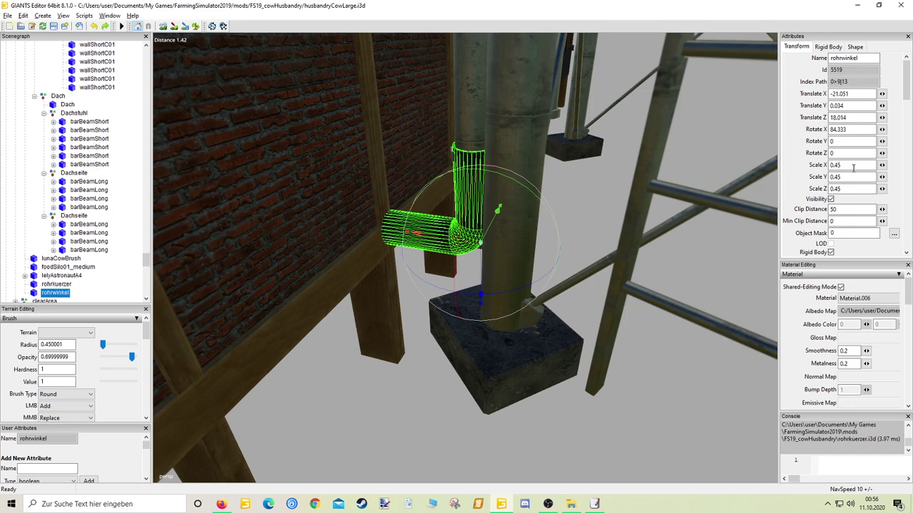
pyautogui.press('BackSpace')
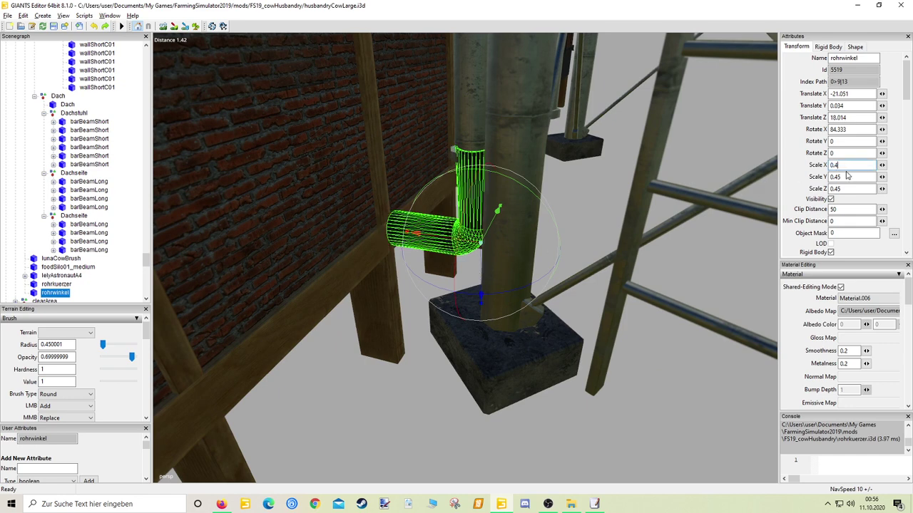
pyautogui.click(847, 176)
pyautogui.press('BackSpace')
pyautogui.press('BackSpace')
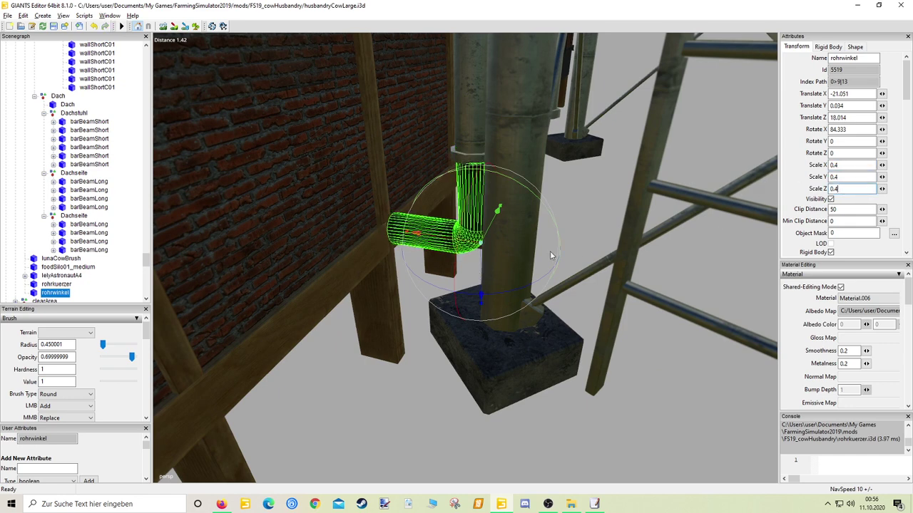
pyautogui.moveTo(468, 244); pyautogui.dragTo(472, 286)
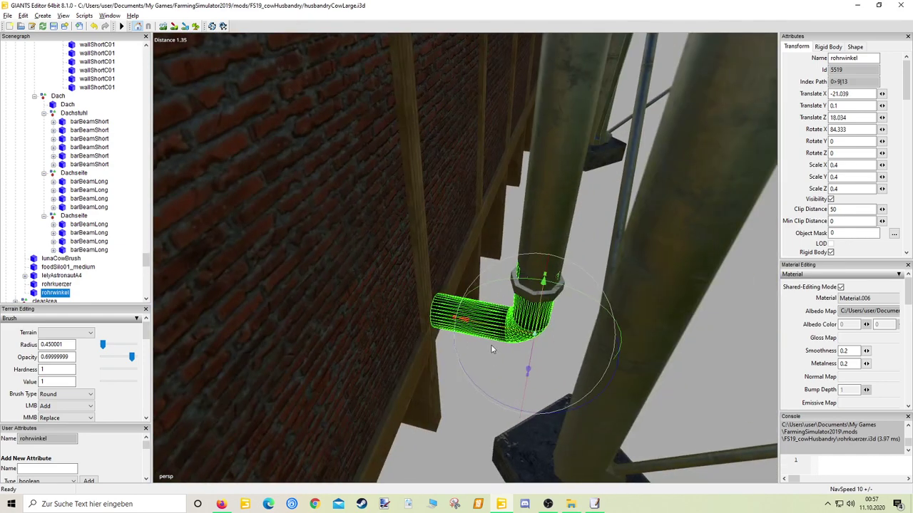
# Step: Rotate rohrwinkel freehand to about -19.2 on Y and stretch its X scale to about 0.49
pyautogui.moveTo(490, 395); pyautogui.dragTo(450, 393)
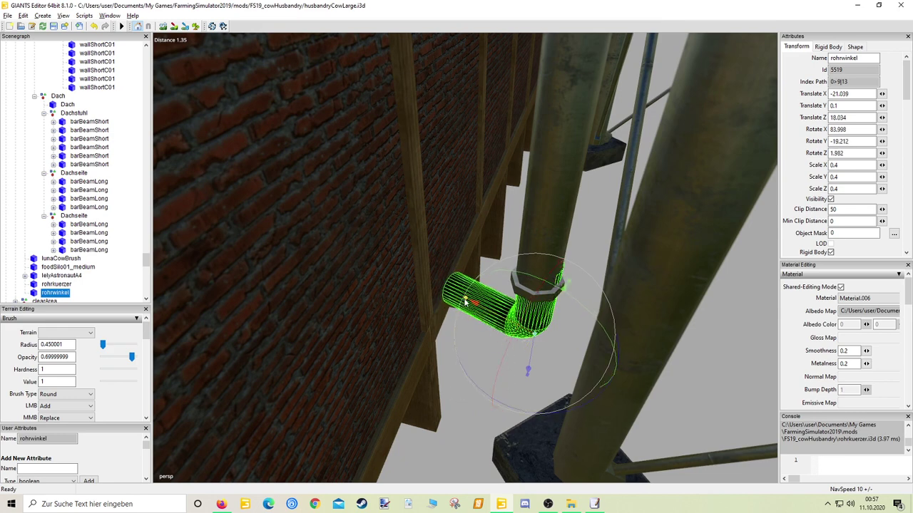
pyautogui.moveTo(466, 301); pyautogui.dragTo(443, 287)
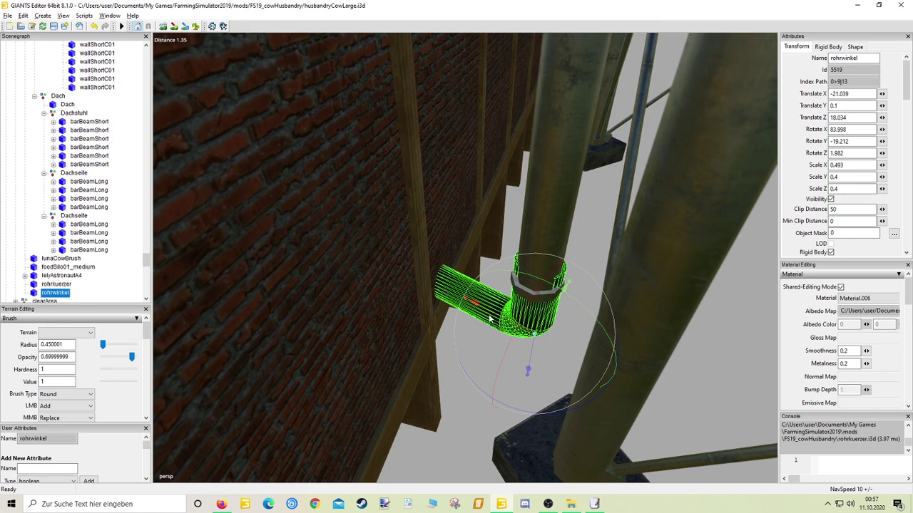
pyautogui.moveTo(491, 319); pyautogui.dragTo(492, 318)
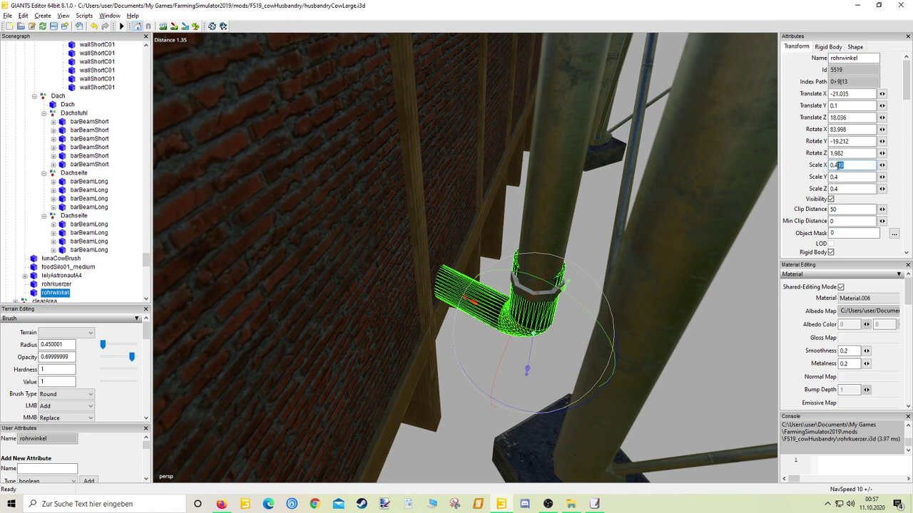
# Step: Set rohrwinkel's X, Y and Z scale to 0.45 and shift it to about X -21.01, Y 0.1, Z 18.04
pyautogui.write('5')
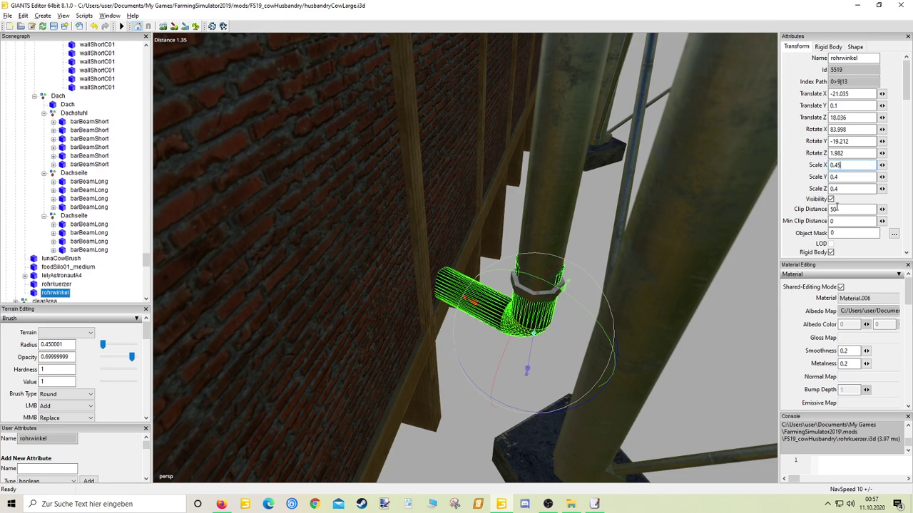
pyautogui.write('5')
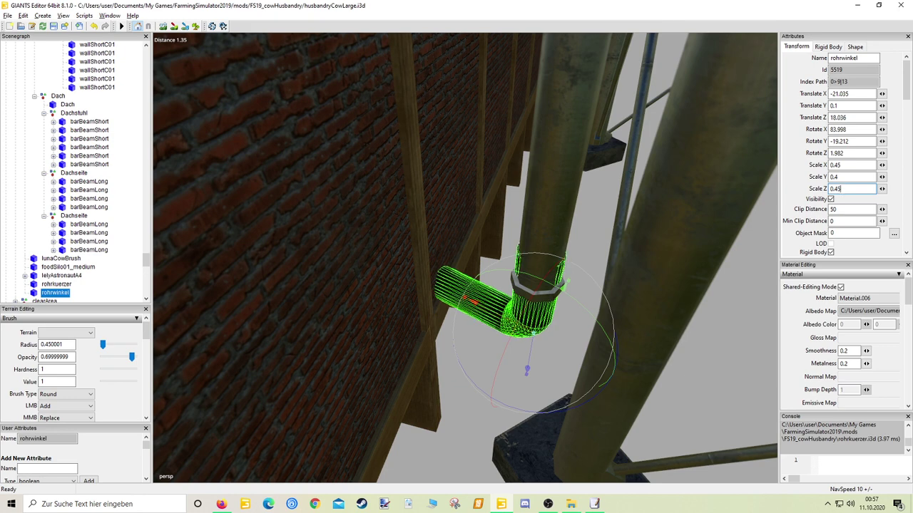
pyautogui.write('5')
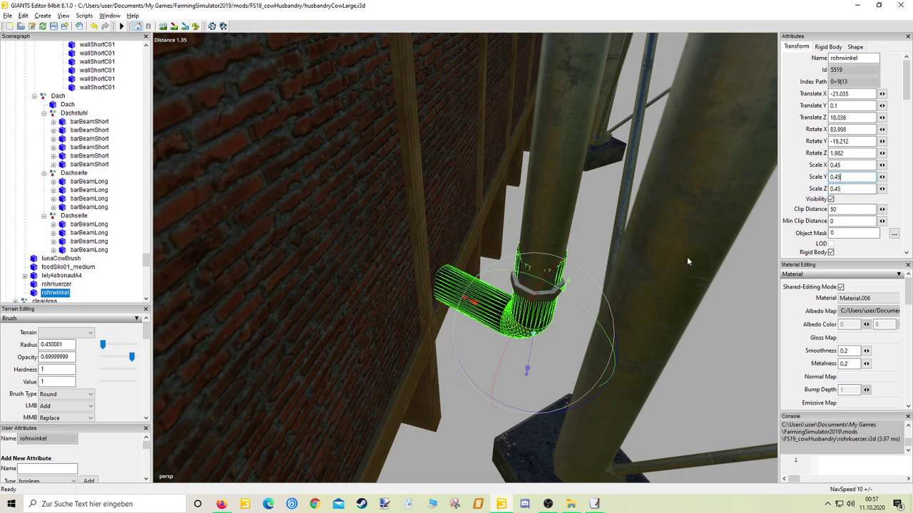
pyautogui.moveTo(549, 310); pyautogui.dragTo(548, 311)
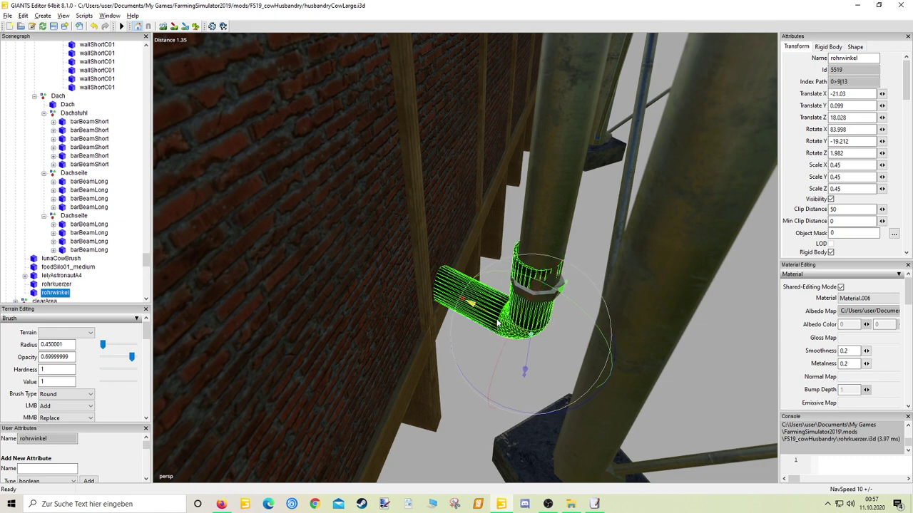
pyautogui.moveTo(499, 323); pyautogui.dragTo(624, 331)
# Step: Shift foodSilo01_medium to about X -22.395, Z 18.869 so its down pipe lines up with the elbow
pyautogui.click(624, 331)
pyautogui.scroll(-3, 623, 300)
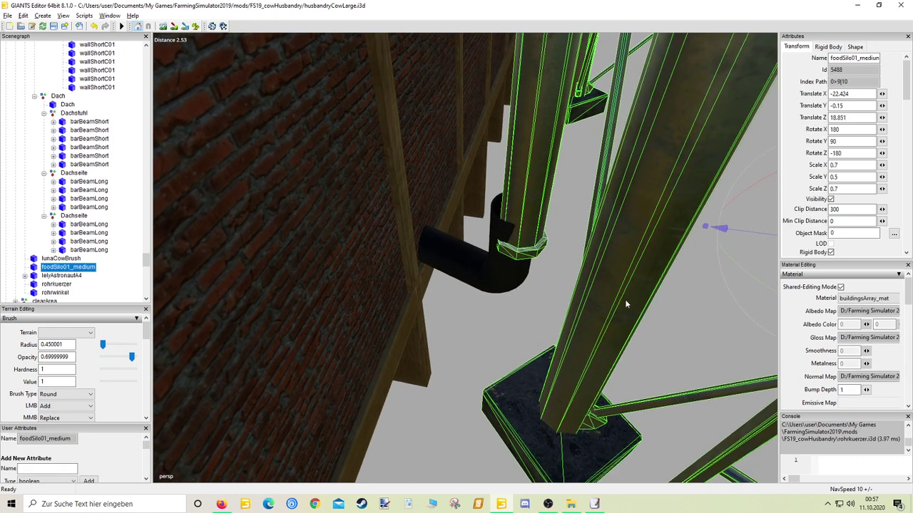
pyautogui.moveTo(732, 231); pyautogui.dragTo(728, 231)
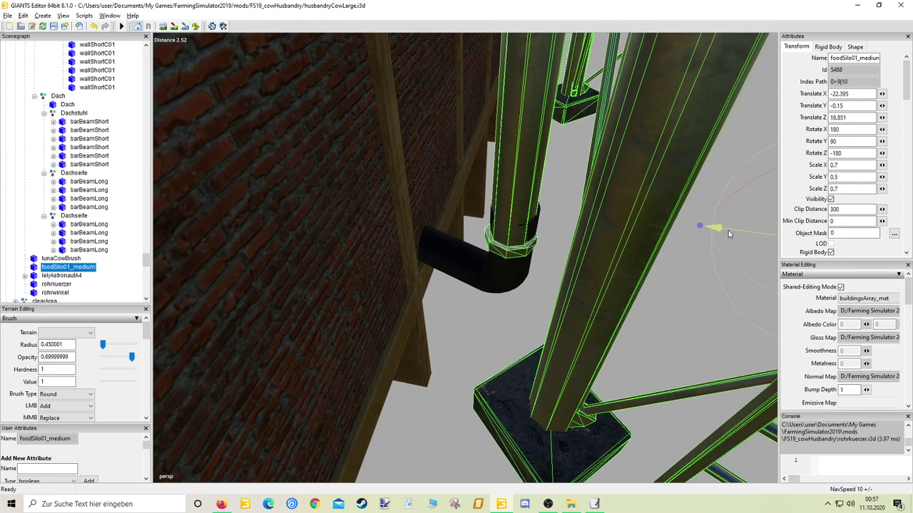
pyautogui.moveTo(728, 231); pyautogui.dragTo(748, 224, button='middle')
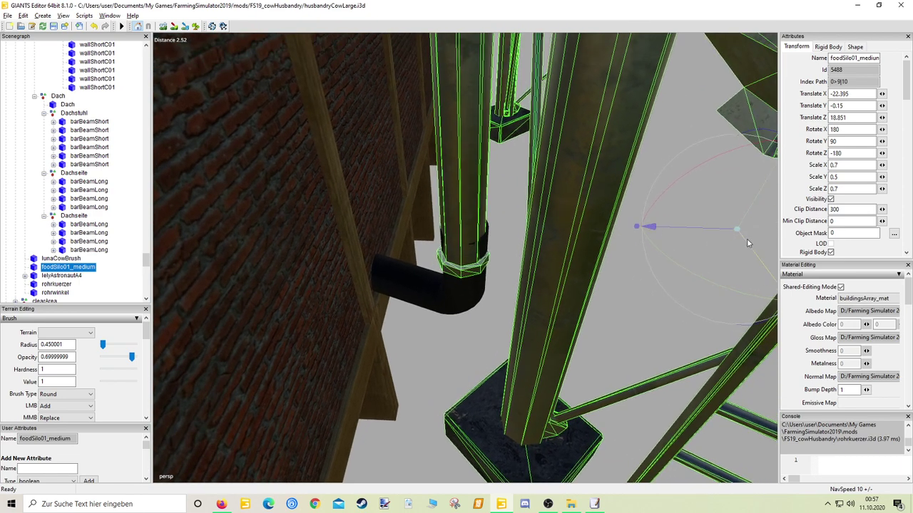
pyautogui.moveTo(747, 239); pyautogui.dragTo(745, 236)
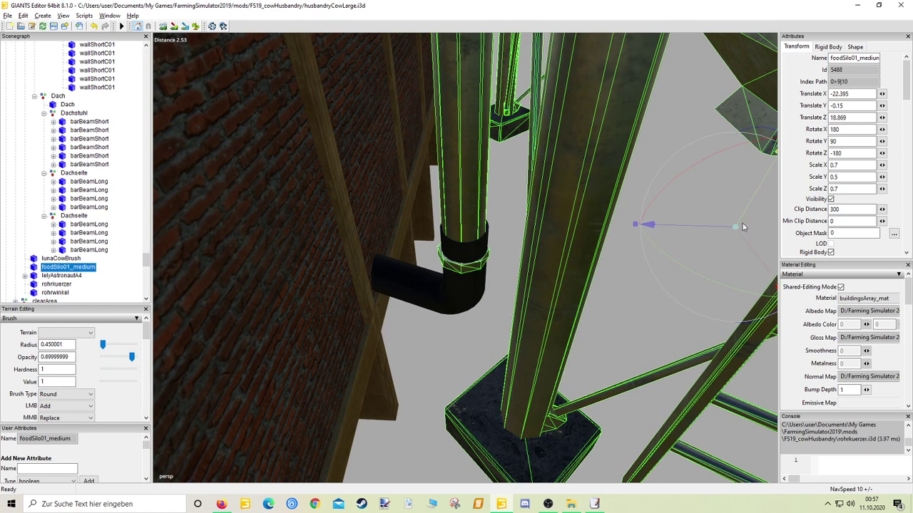
# Step: Lower rohrwinkel below the down pipe to about Y -0.013, Z 18.047
pyautogui.click(460, 304)
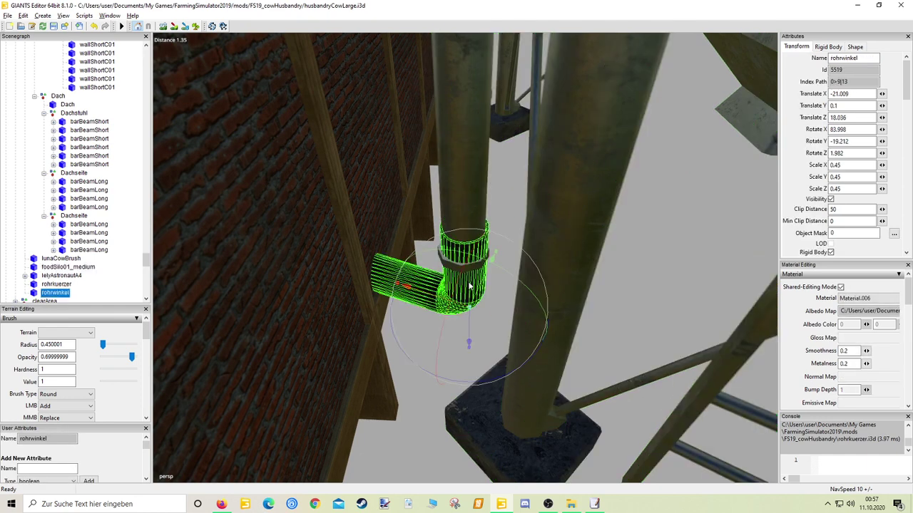
pyautogui.moveTo(470, 320); pyautogui.dragTo(475, 346)
# Step: Set foodSilo01_medium's Y position to 0
pyautogui.moveTo(476, 346); pyautogui.dragTo(405, 271, button='middle')
pyautogui.scroll(3, 476, 298)
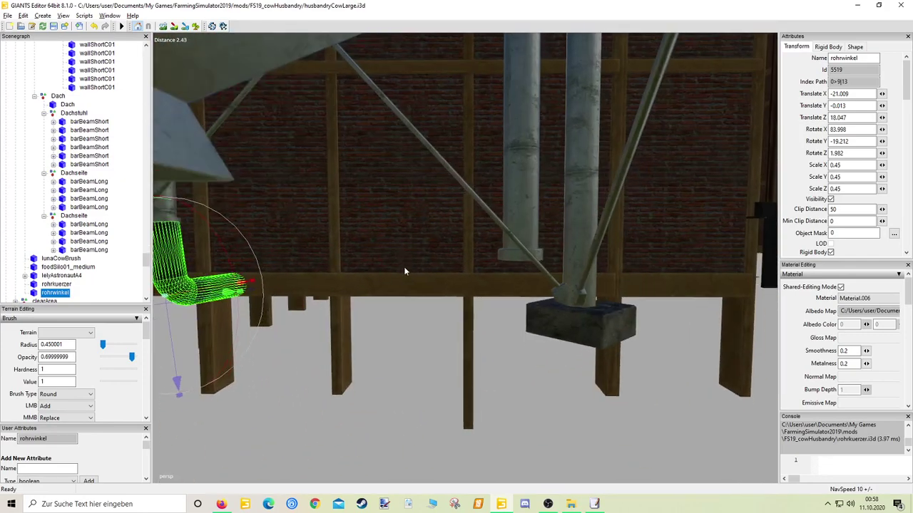
pyautogui.click(565, 321)
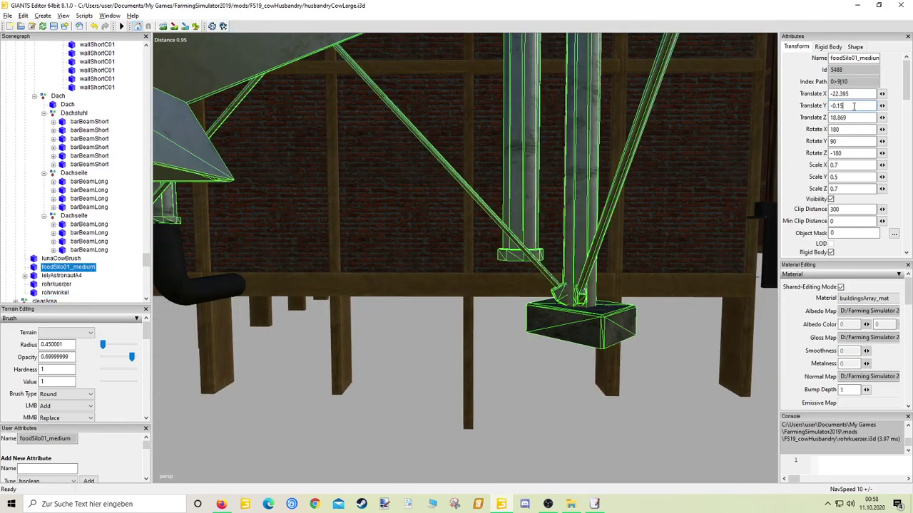
pyautogui.moveTo(854, 105); pyautogui.dragTo(827, 105)
pyautogui.write('0')
pyautogui.press('Return')
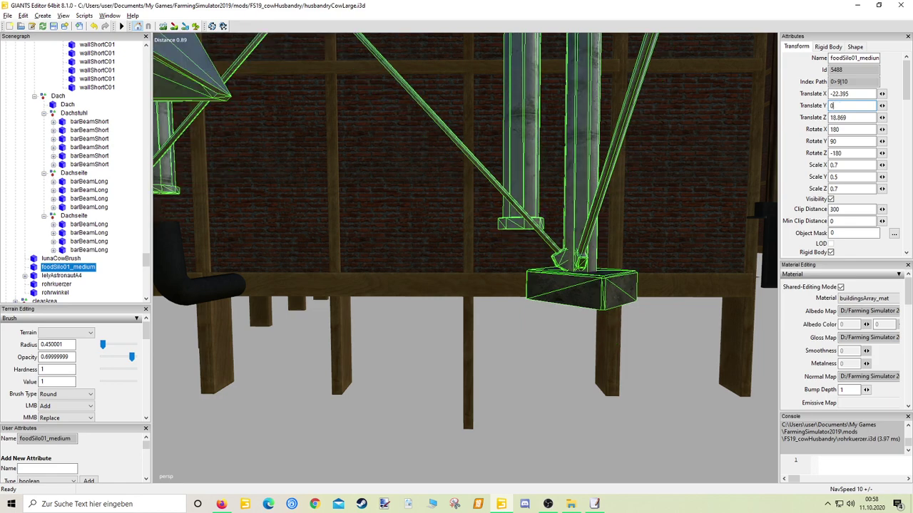
# Step: Set rohrwinkel's rotation to 90 on X, 0 on Y and 0 on Z
pyautogui.moveTo(529, 173); pyautogui.dragTo(420, 206, button='middle')
pyautogui.click(556, 220)
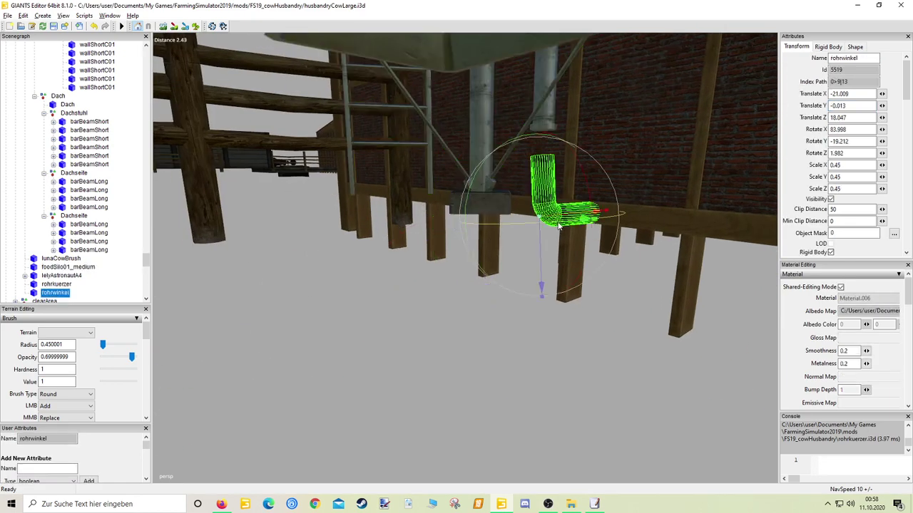
pyautogui.moveTo(556, 219); pyautogui.dragTo(589, 210, button='middle')
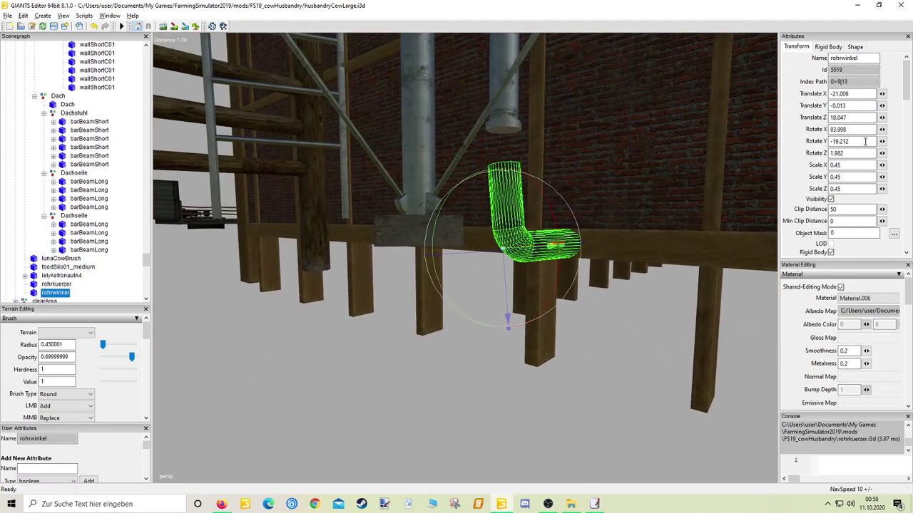
pyautogui.write('0')
pyautogui.press('Return')
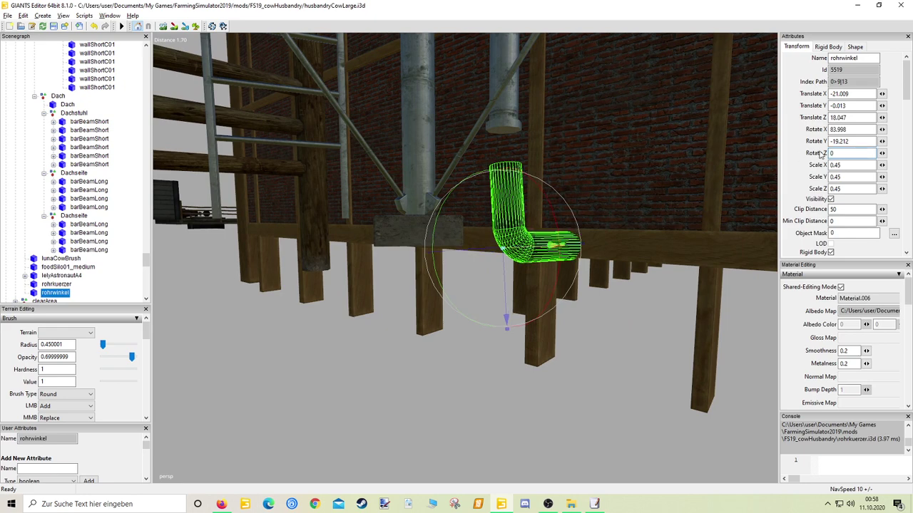
pyautogui.moveTo(854, 128); pyautogui.dragTo(815, 143)
pyautogui.write('90')
pyautogui.write('0')
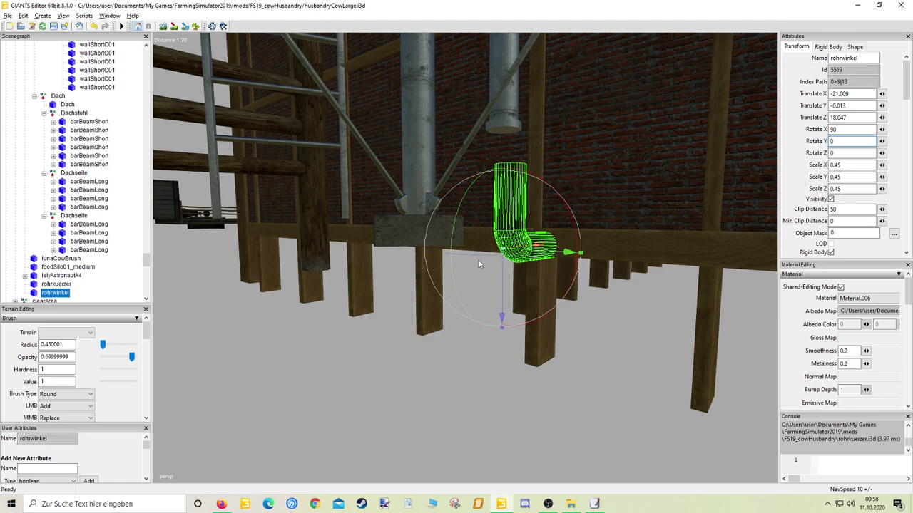
# Step: Raise rohrwinkel to about Y 0.144 and align it beneath the silo's down pipe at about X -21.03
pyautogui.moveTo(501, 271); pyautogui.dragTo(500, 238)
pyautogui.moveTo(504, 240); pyautogui.dragTo(470, 353, button='middle')
pyautogui.moveTo(470, 353); pyautogui.dragTo(464, 354)
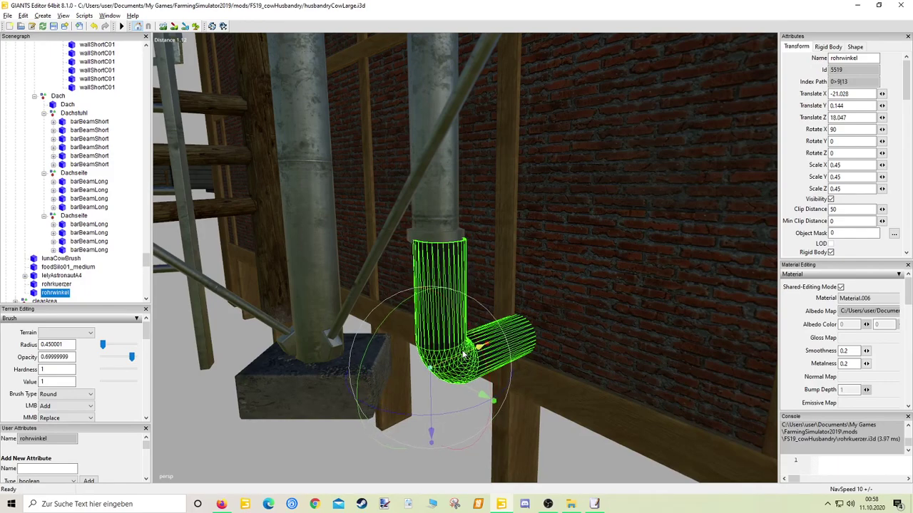
pyautogui.moveTo(459, 388); pyautogui.dragTo(462, 368)
# Step: Move foodSilo01_medium along the barn wall to about Z 18.982
pyautogui.click(428, 190)
pyautogui.press('f')
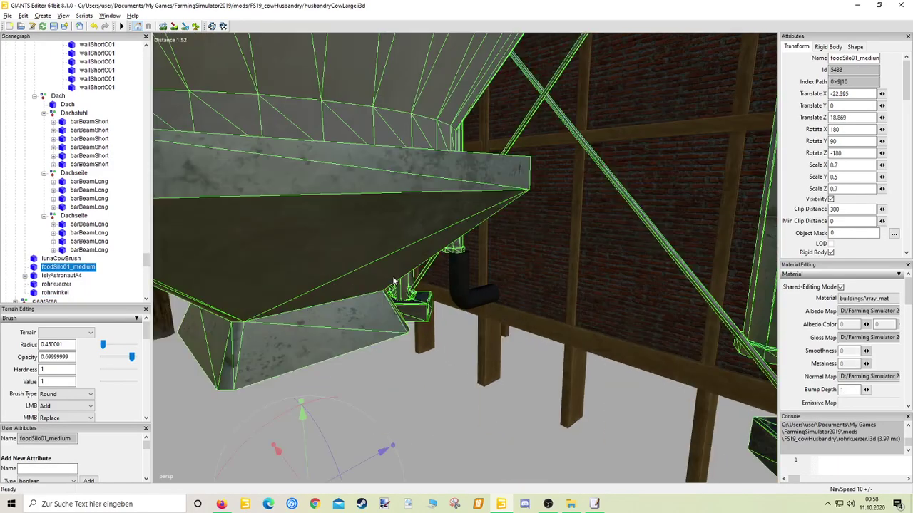
pyautogui.moveTo(425, 337); pyautogui.dragTo(434, 344)
# Step: Re-align rohrwinkel under the moved down pipe at about X -21.015, Z 18.127
pyautogui.scroll(10, 435, 343)
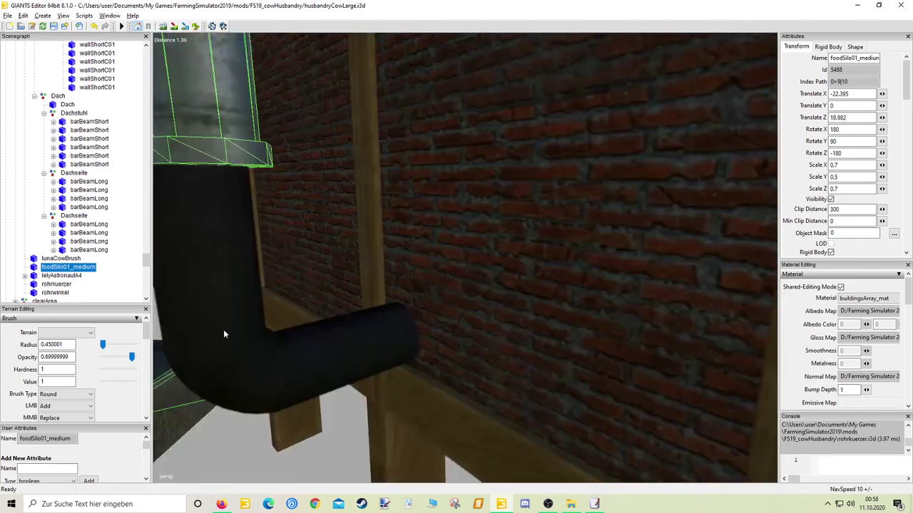
pyautogui.click(223, 334)
pyautogui.press('f')
pyautogui.moveTo(224, 334); pyautogui.dragTo(446, 410, button='right')
pyautogui.moveTo(446, 410); pyautogui.dragTo(463, 380)
pyautogui.moveTo(463, 377); pyautogui.dragTo(412, 352, button='right')
# Step: Duplicate rohrwinkel and fit the copy under the silo's second down pipe at about X -20.995, Y 0.144, Z 19.889
pyautogui.scroll(-3, 472, 358)
pyautogui.scroll(-3, 484, 370)
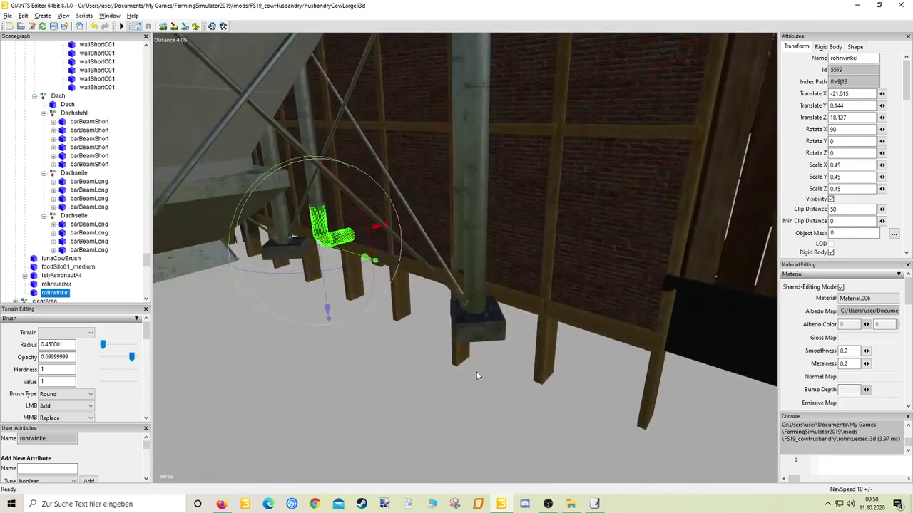
pyautogui.hotkey('ctrl', 'd')
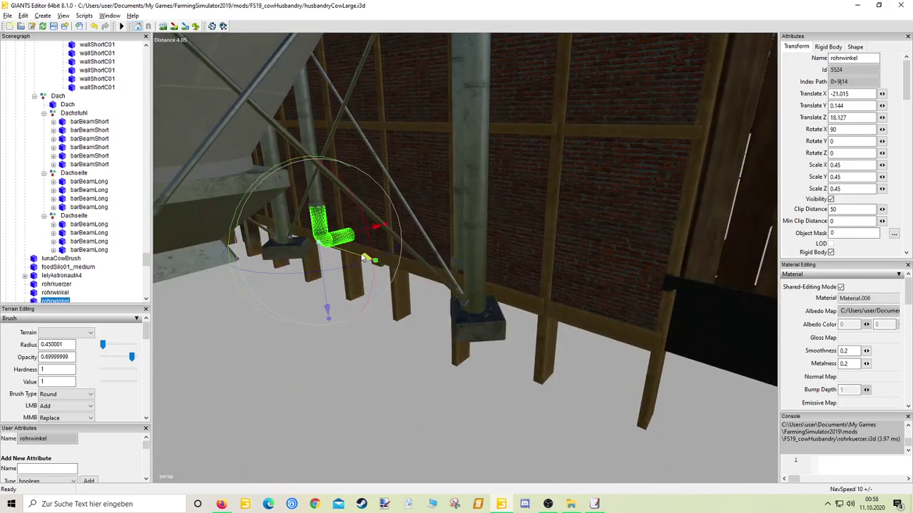
pyautogui.moveTo(365, 260); pyautogui.dragTo(467, 296)
pyautogui.scroll(3, 476, 296)
pyautogui.moveTo(372, 308); pyautogui.dragTo(535, 329)
pyautogui.moveTo(535, 330); pyautogui.dragTo(432, 277, button='middle')
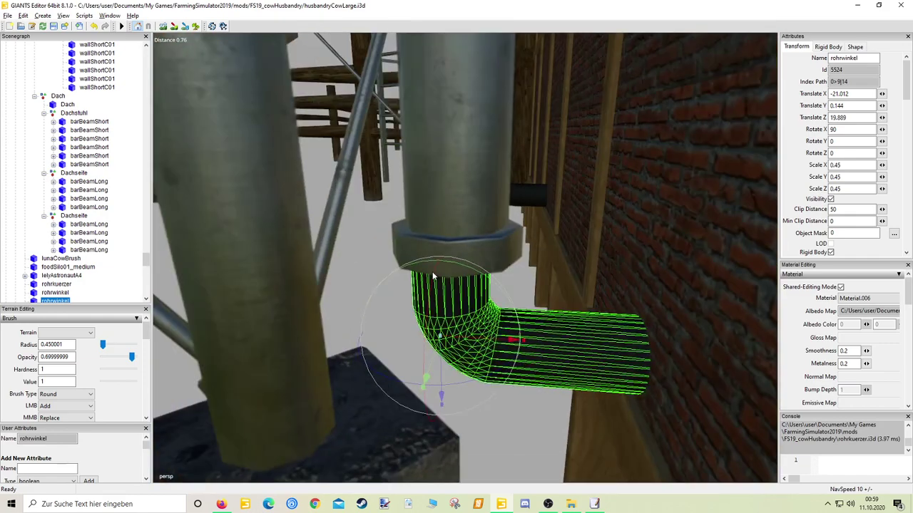
pyautogui.moveTo(512, 341); pyautogui.dragTo(497, 340)
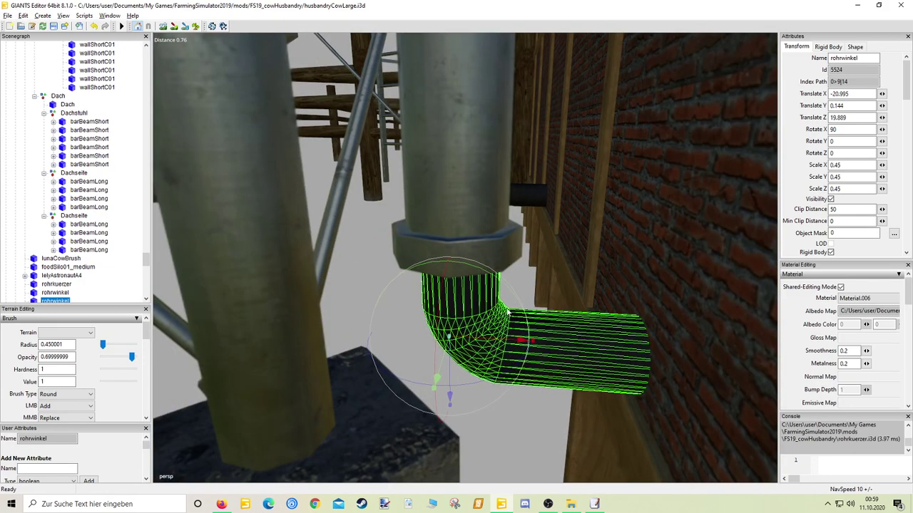
# Step: Place rohrkuerzer against the brick wall beside the barn door at about X -19.822, Y 0.785, Z 21.99
pyautogui.moveTo(498, 340); pyautogui.dragTo(162, 271, button='middle')
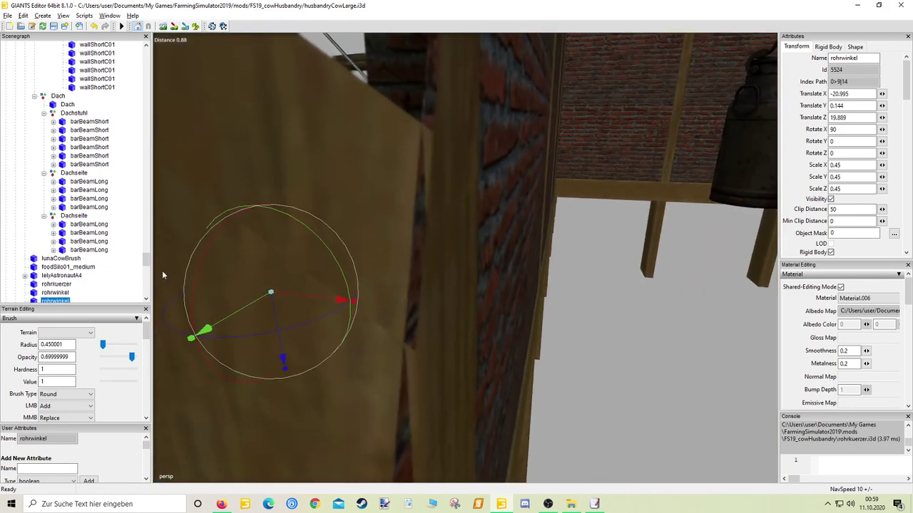
pyautogui.click(56, 283)
pyautogui.press('f')
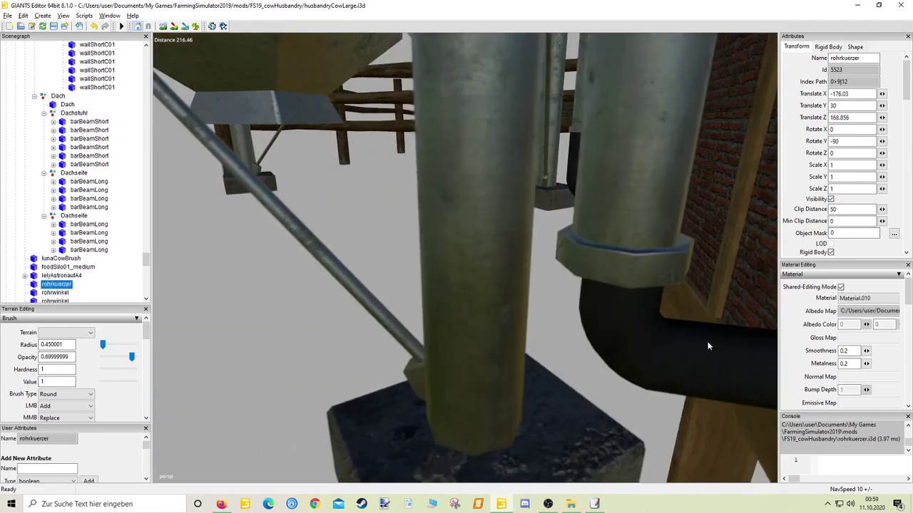
pyautogui.moveTo(753, 355); pyautogui.dragTo(490, 273, button='middle')
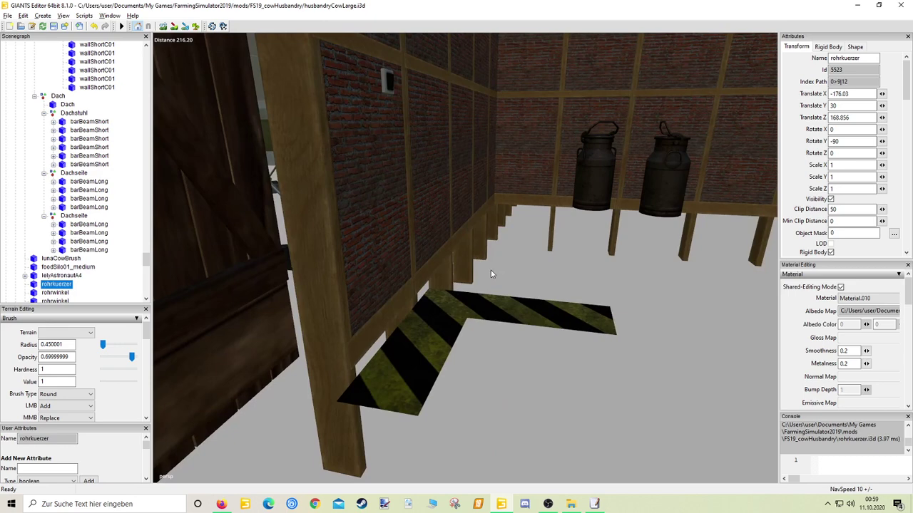
pyautogui.keyDown('ctrl'); pyautogui.click(424, 258); pyautogui.keyUp('ctrl')
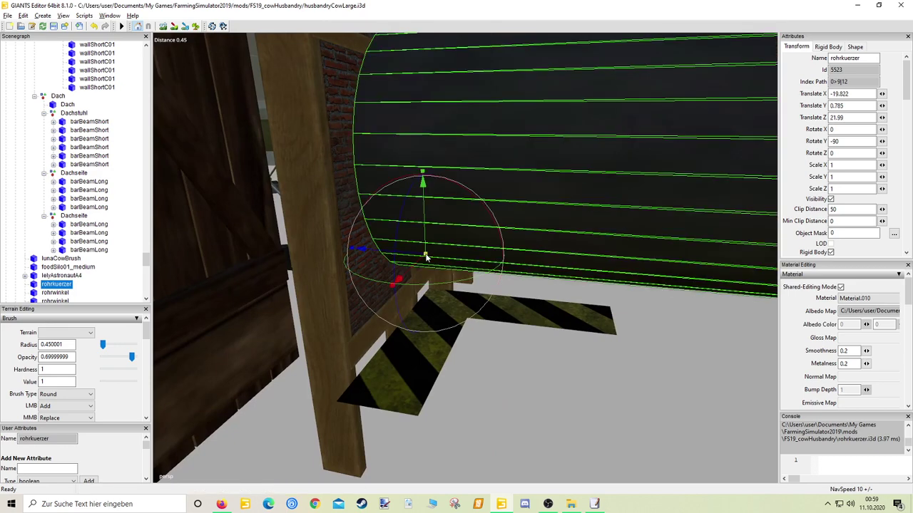
# Step: Set rohrkuerzer's X and Z scale to 0.4
pyautogui.doubleClick(845, 165)
pyautogui.write('0')
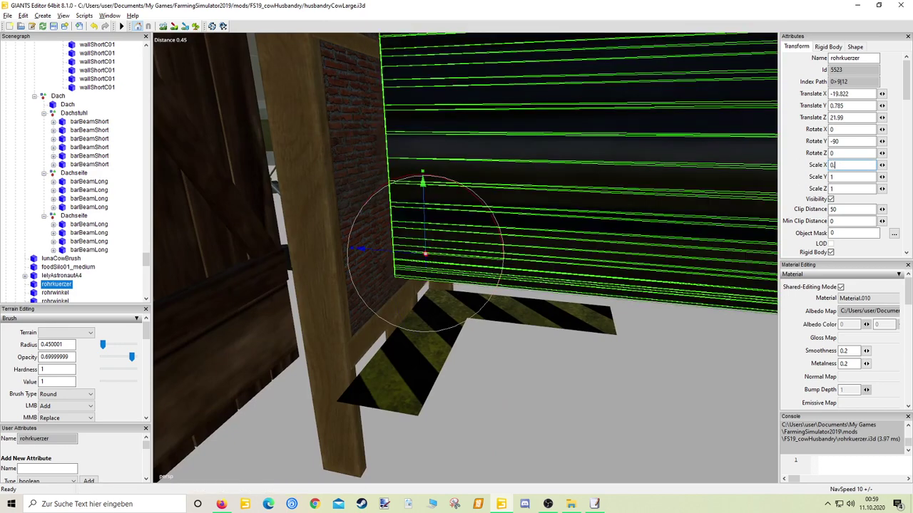
pyautogui.write('.4')
pyautogui.write('0')
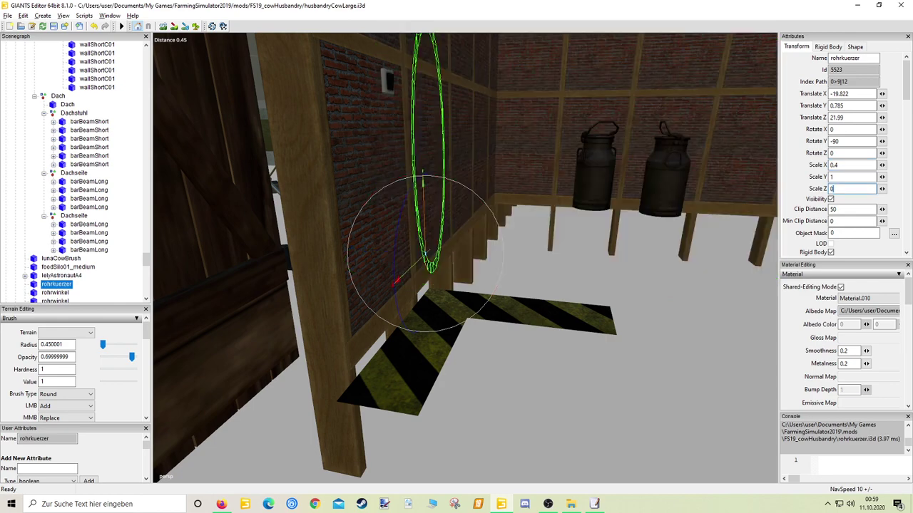
pyautogui.write('.4')
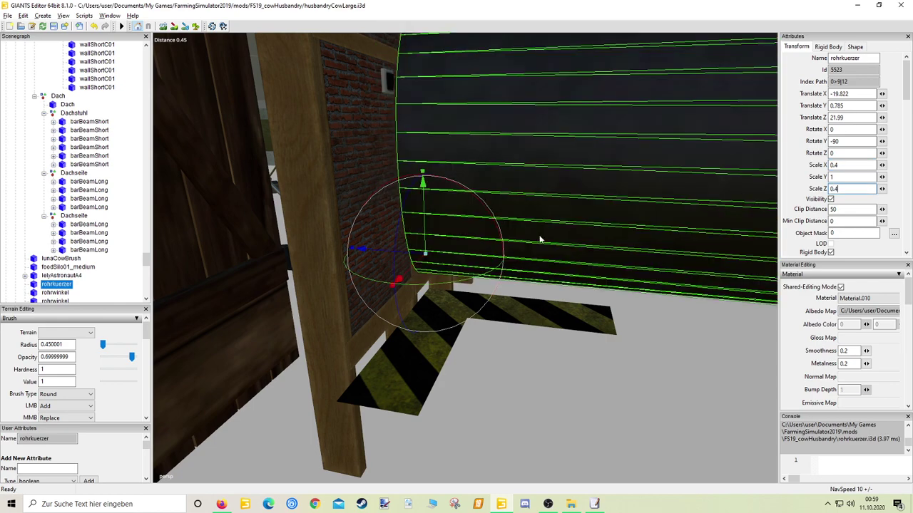
# Step: Set rohrkuerzer's scale to X 0.4, Y 0.4, Z 0.5 and move it along the wall to about Z 21.196
pyautogui.scroll(-5, 540, 239)
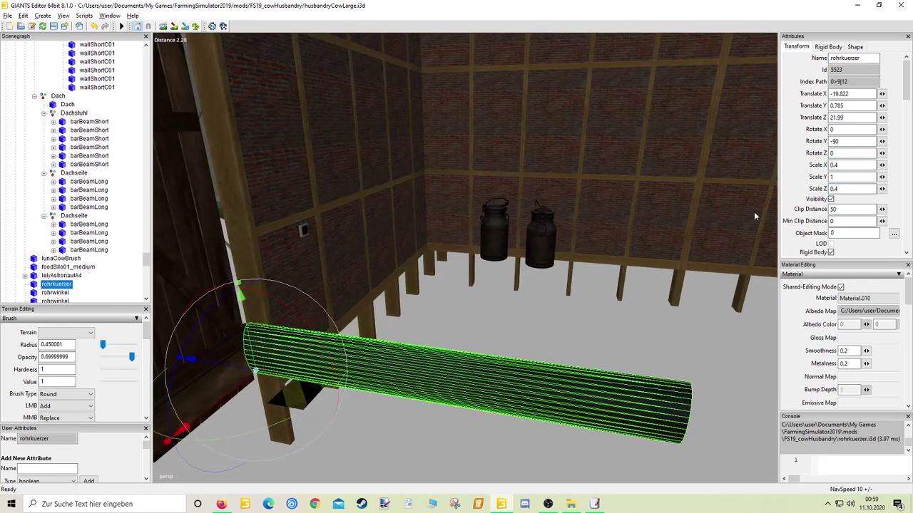
pyautogui.click(835, 189)
pyautogui.write('0')
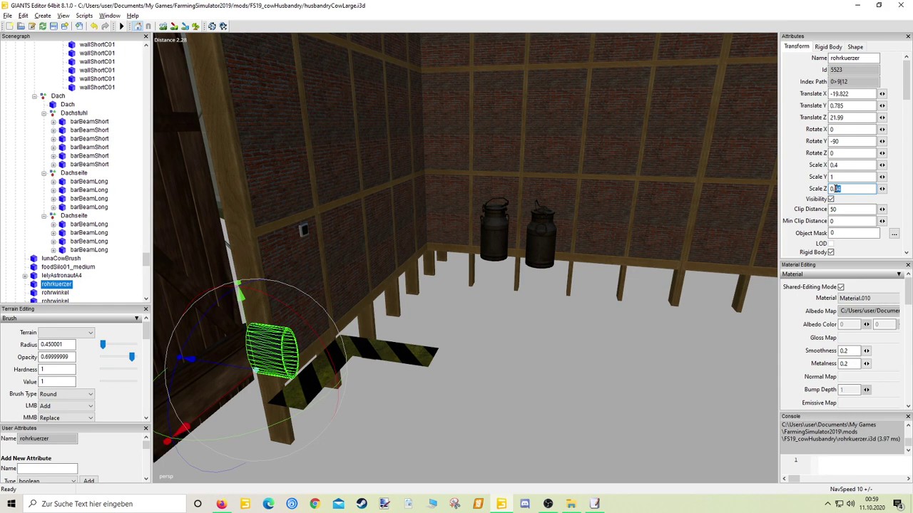
pyautogui.write('1')
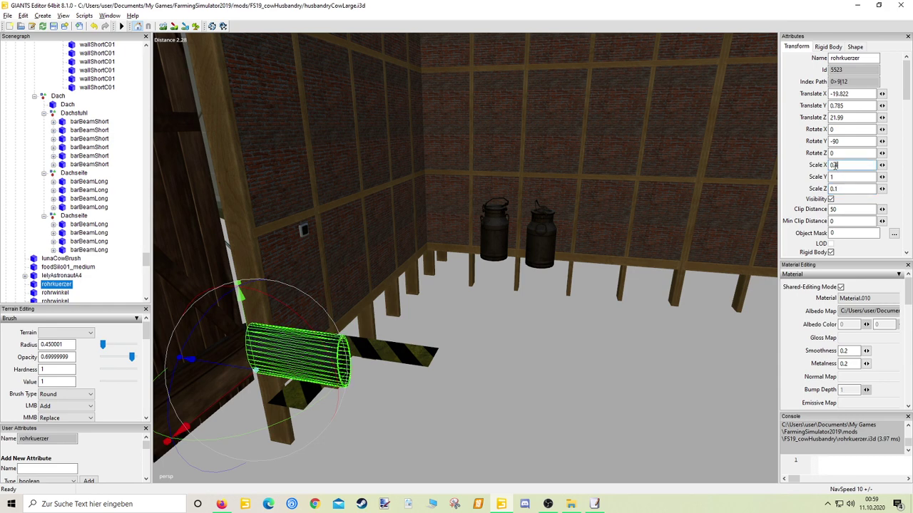
pyautogui.write('04')
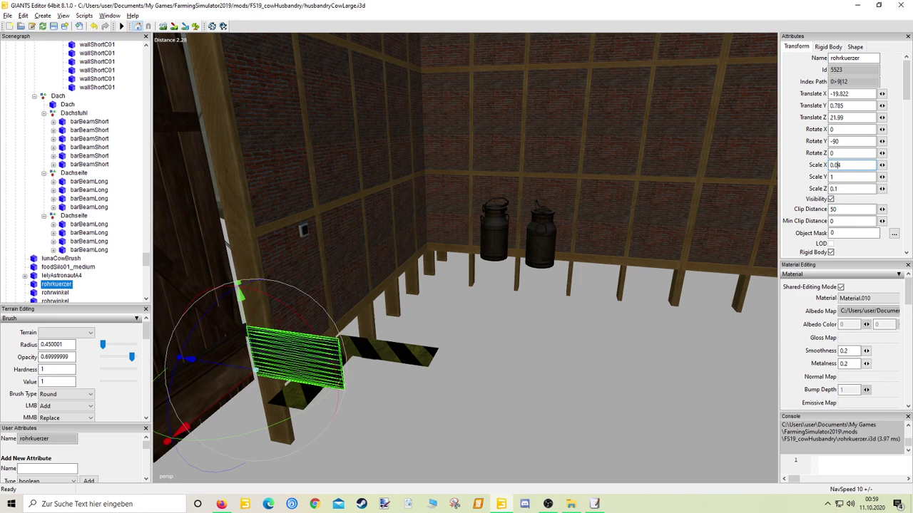
pyautogui.doubleClick(842, 177)
pyautogui.write('0')
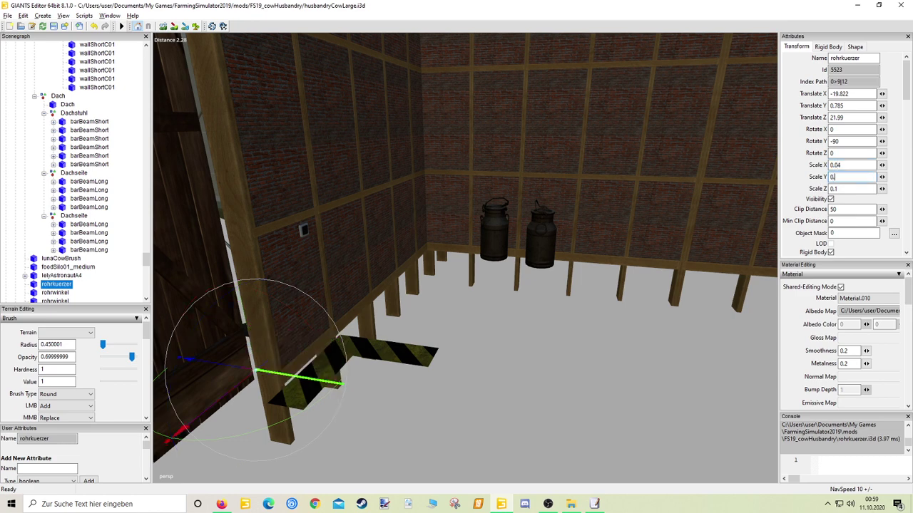
pyautogui.write('.04')
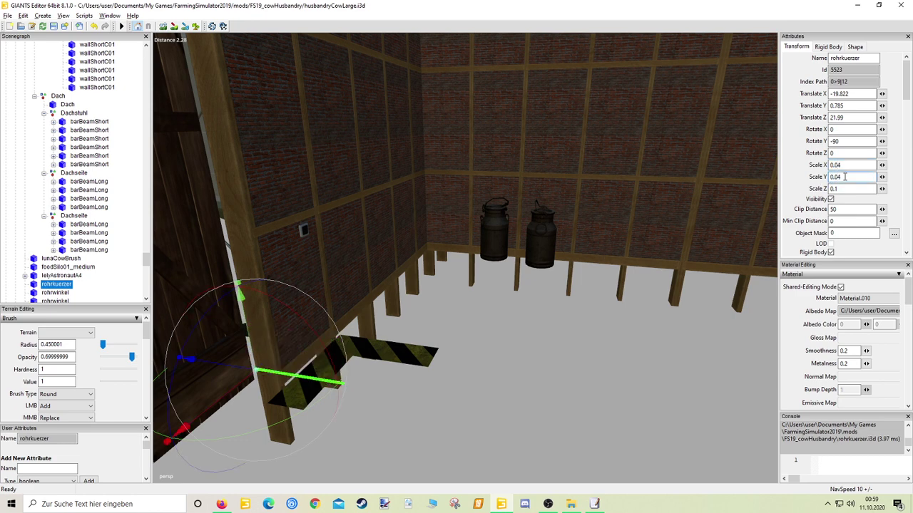
pyautogui.press('BackSpace')
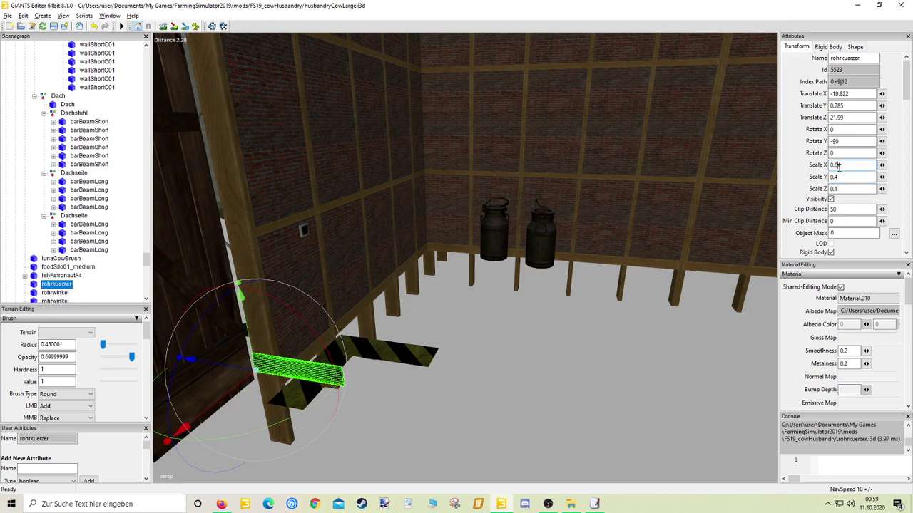
pyautogui.press('BackSpace')
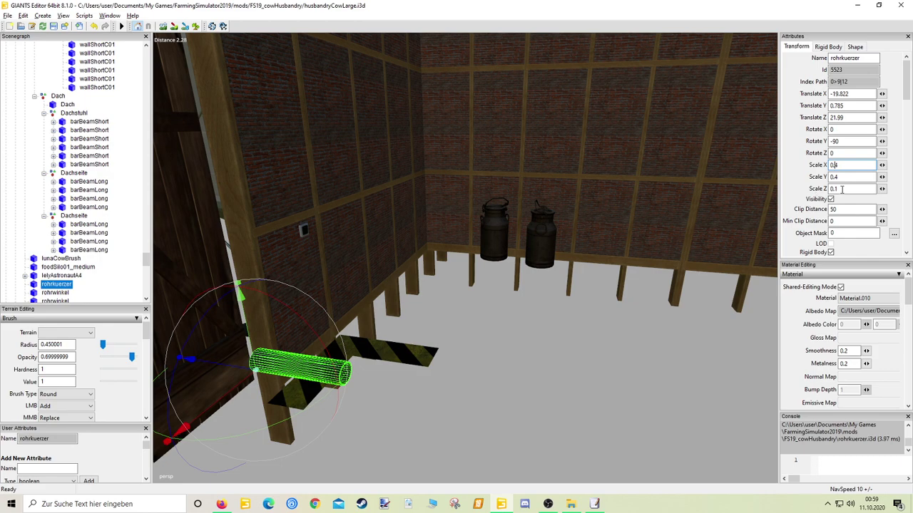
pyautogui.press('BackSpace')
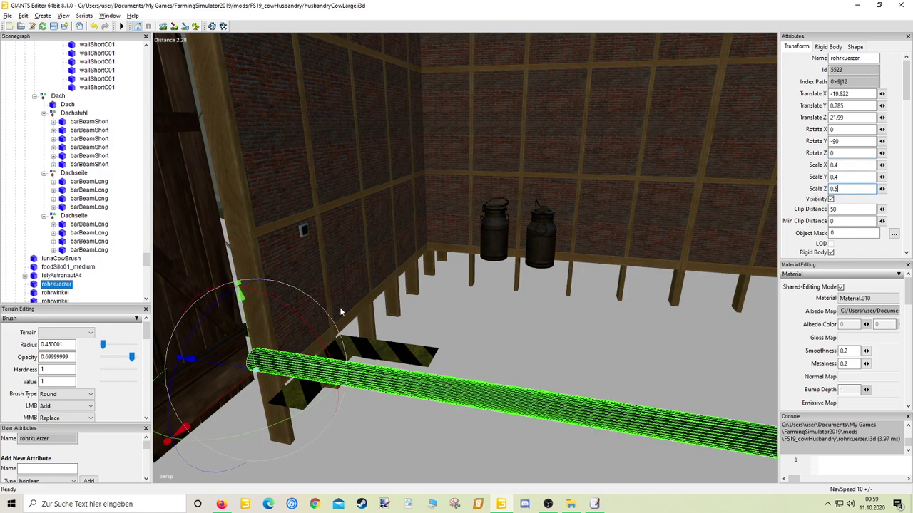
pyautogui.moveTo(253, 378); pyautogui.dragTo(327, 324)
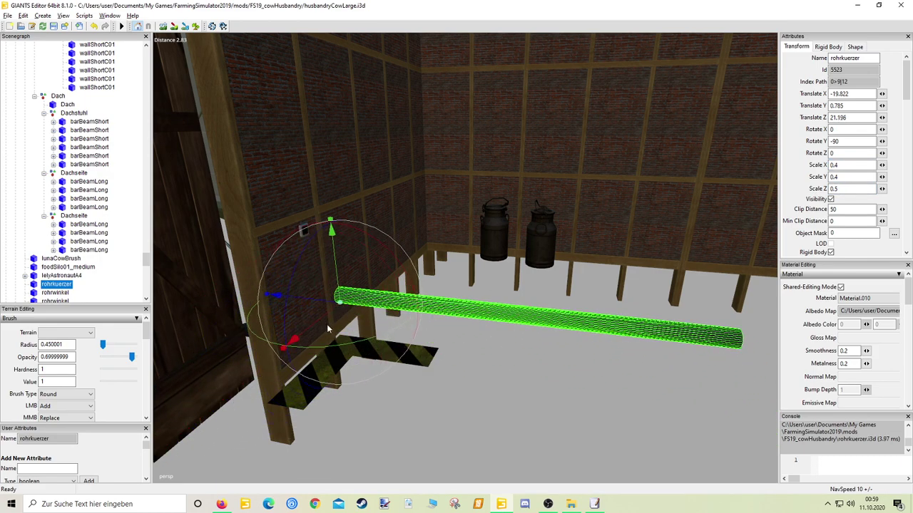
# Step: Duplicate the rohrwinkel at the silo's second down pipe and move the copy through the barn wall to about X -20.443
pyautogui.moveTo(327, 323); pyautogui.dragTo(386, 333, button='right')
pyautogui.click(531, 306)
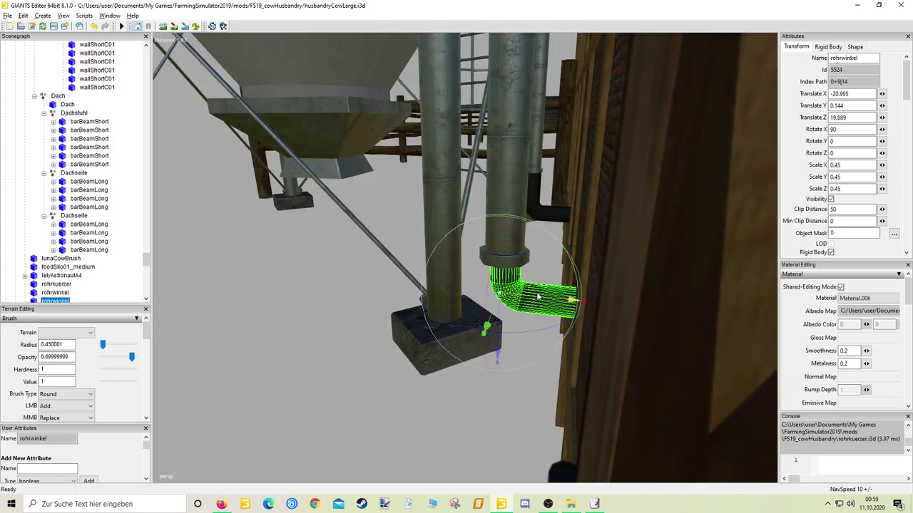
pyautogui.moveTo(552, 299); pyautogui.dragTo(614, 305)
pyautogui.press('f')
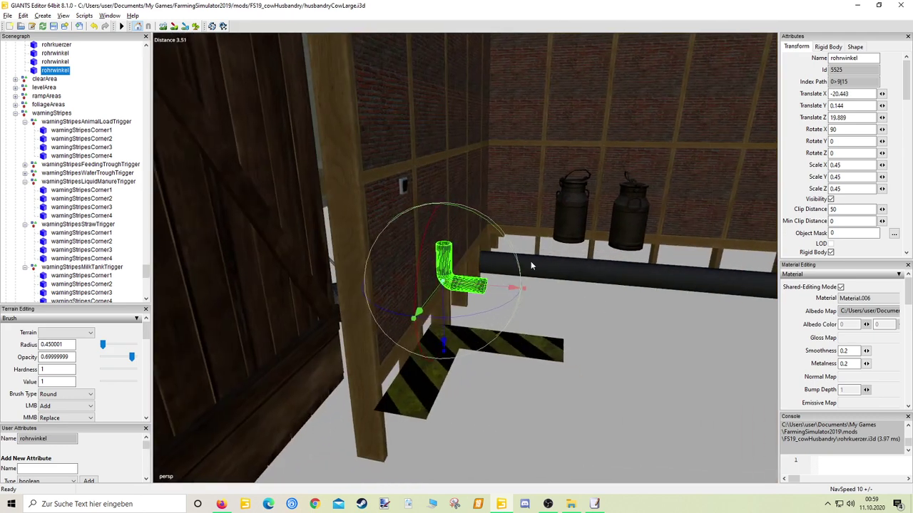
# Step: Rotate the copied rohrwinkel to 90 on Y and Z and shift it to about X -20.202 inside the barn
pyautogui.moveTo(512, 254); pyautogui.dragTo(491, 308)
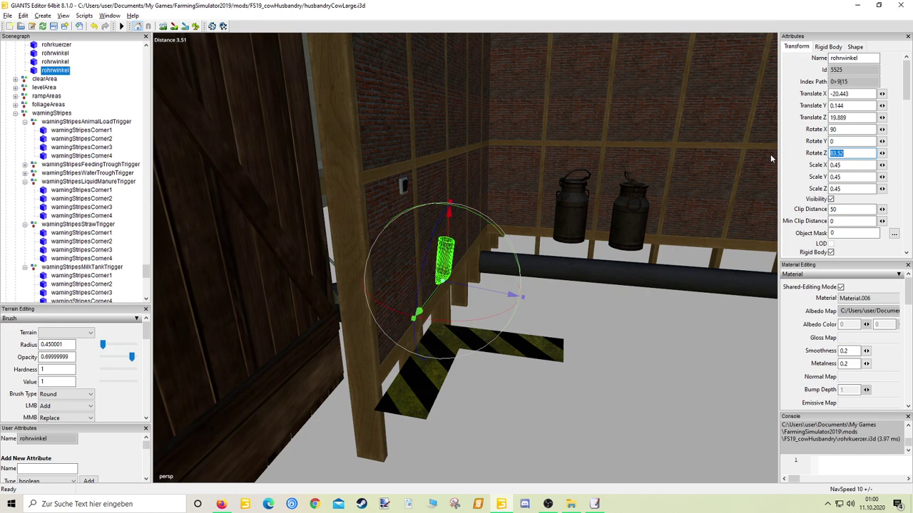
pyautogui.write('90')
pyautogui.moveTo(490, 286)
pyautogui.mouseDown()
pyautogui.moveTo(515, 289)
pyautogui.moveTo(503, 289)
pyautogui.mouseUp()
pyautogui.moveTo(466, 265); pyautogui.dragTo(435, 308)
pyautogui.doubleClick(844, 141)
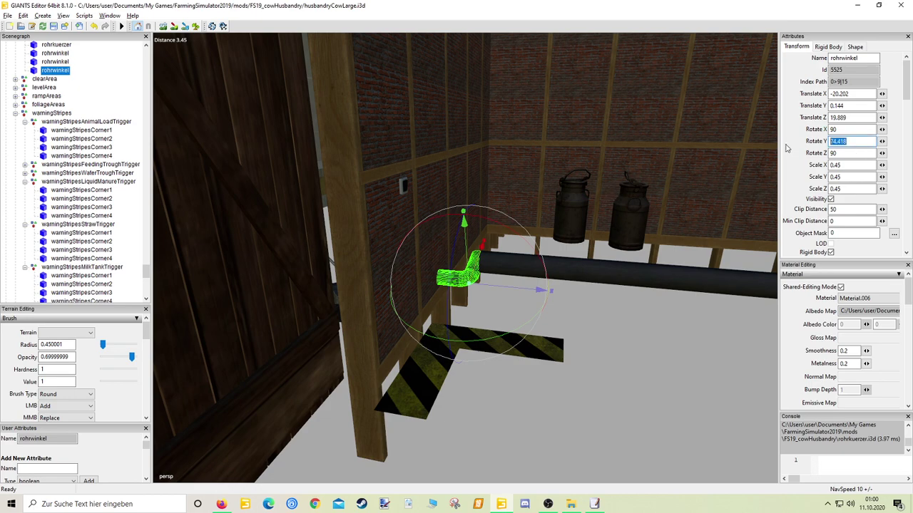
pyautogui.write('90')
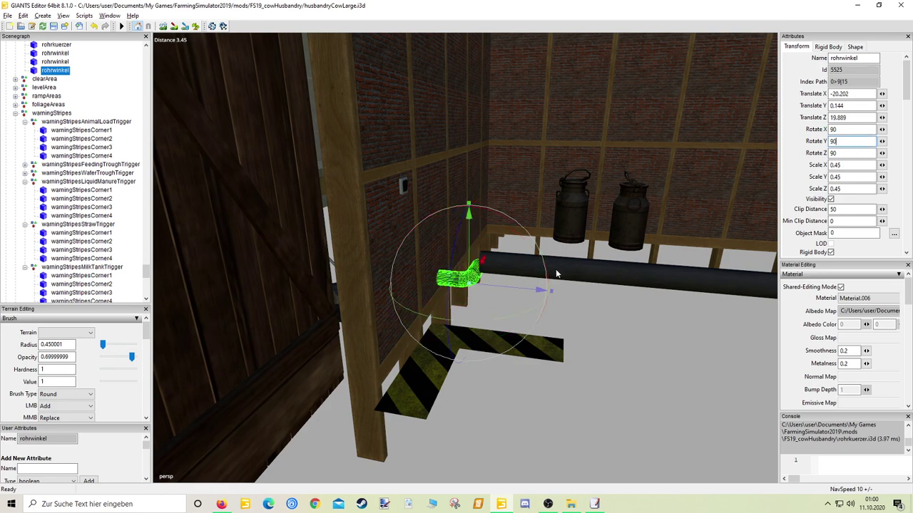
# Step: Duplicate the rohrwinkel at the first down pipe and move the copy inside the barn wall to about X -20.594
pyautogui.write('a')
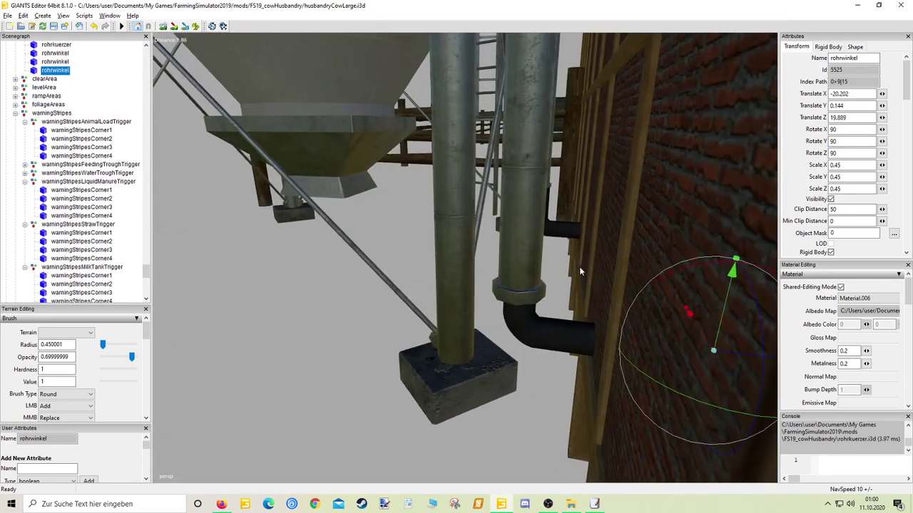
pyautogui.write('w')
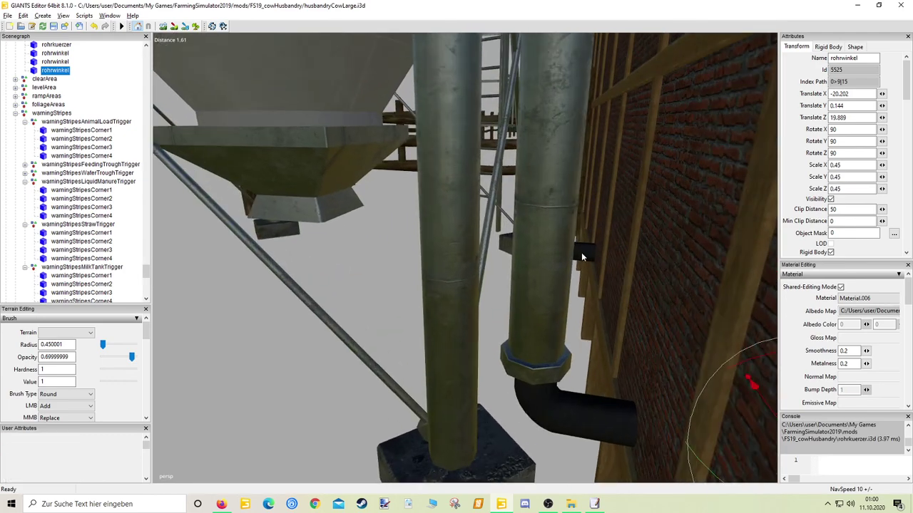
pyautogui.click(582, 256)
pyautogui.press('f')
pyautogui.press('s')
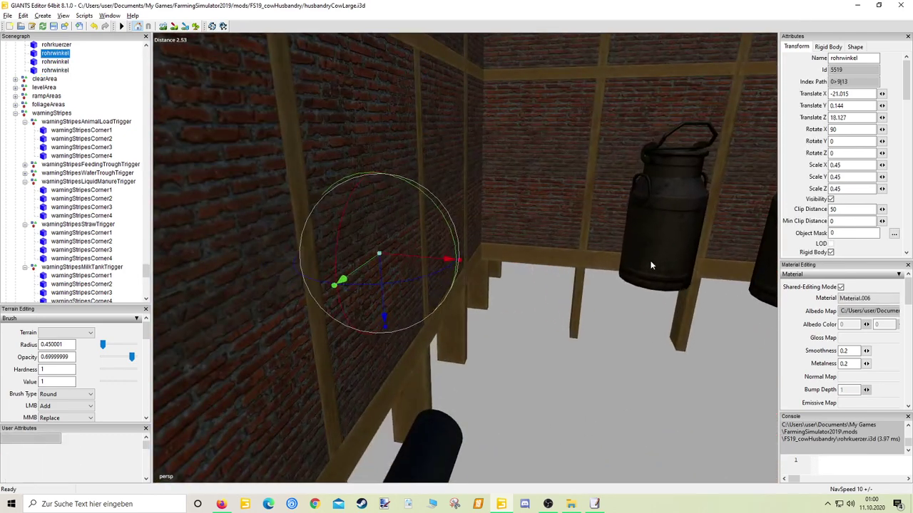
pyautogui.hotkey('ctrl', 'd')
pyautogui.moveTo(428, 260); pyautogui.dragTo(492, 270)
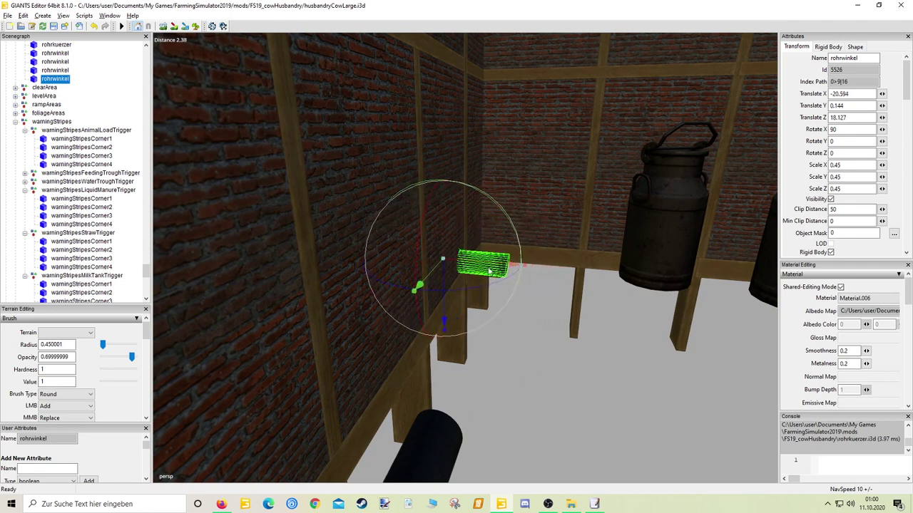
# Step: Rotate this rohrwinkel copy to X 0 and Y 90, and move it to about X -20.164
pyautogui.moveTo(419, 239); pyautogui.dragTo(458, 194)
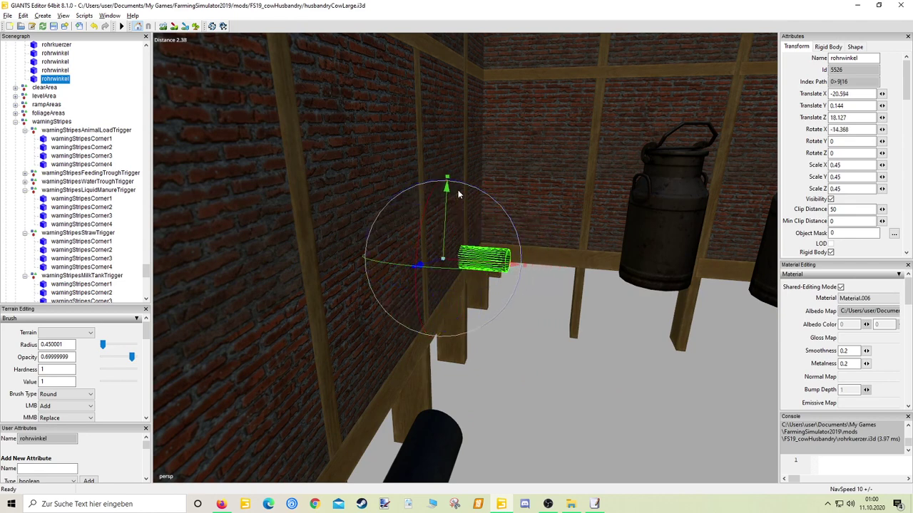
pyautogui.doubleClick(853, 128)
pyautogui.write('0')
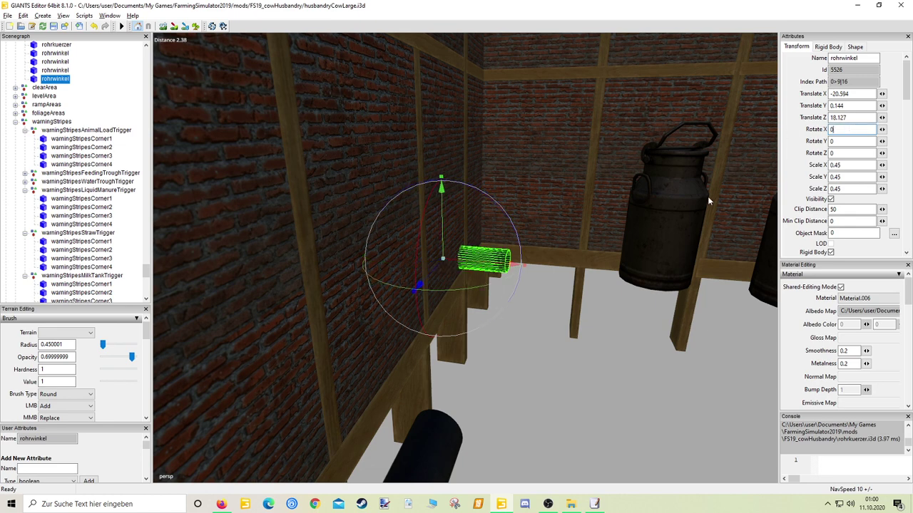
pyautogui.moveTo(463, 295); pyautogui.dragTo(531, 260)
pyautogui.doubleClick(840, 140)
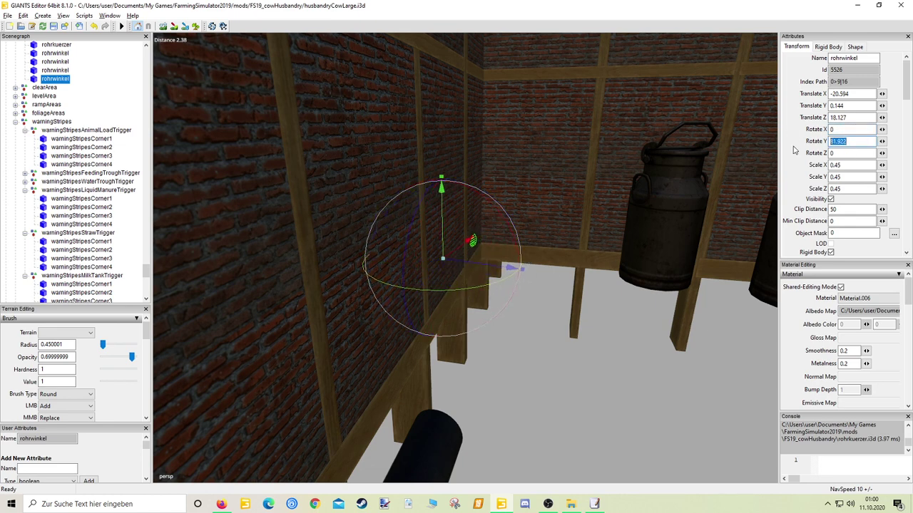
pyautogui.write('90')
pyautogui.moveTo(480, 266); pyautogui.dragTo(549, 283)
pyautogui.scroll(-5, 556, 283)
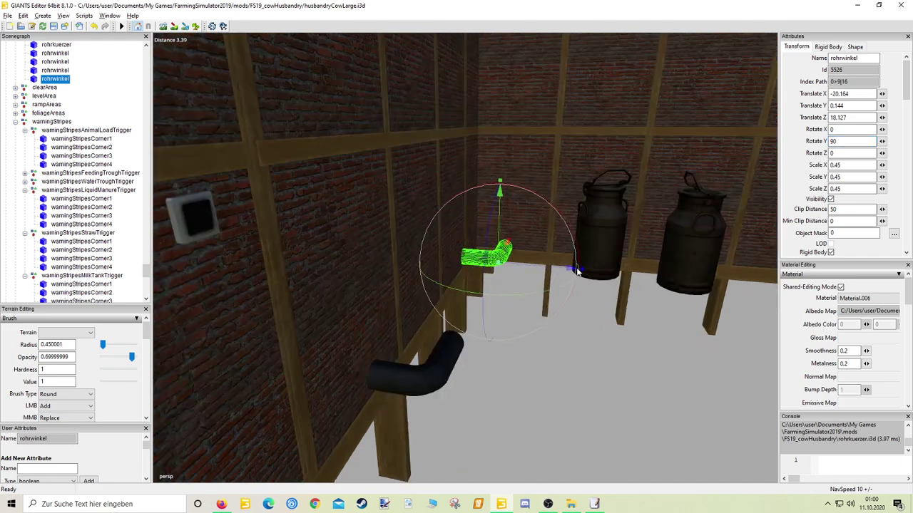
# Step: Turn rohrkuerzer parallel to the brick wall by setting its Y rotation to 0
pyautogui.click(539, 328)
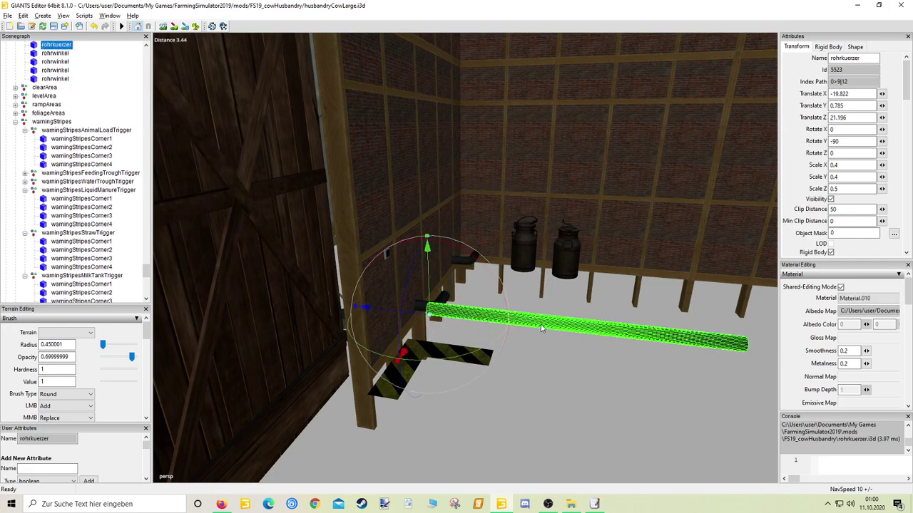
pyautogui.moveTo(453, 356); pyautogui.dragTo(550, 291)
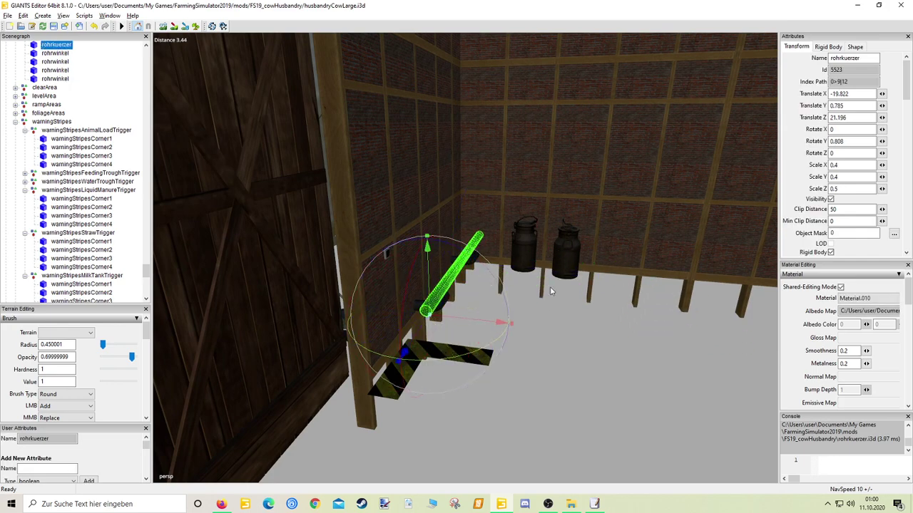
pyautogui.doubleClick(869, 138)
pyautogui.write('0')
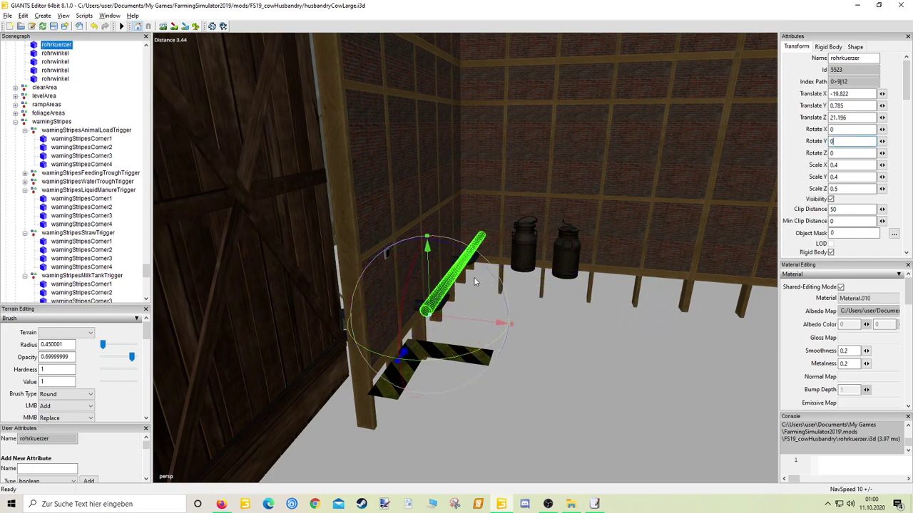
# Step: Fit rohrkuerzer onto the open end of the elbow nearest the door at about X -20.162, Y 0.126, Z 19.509
pyautogui.scroll(6, 474, 281)
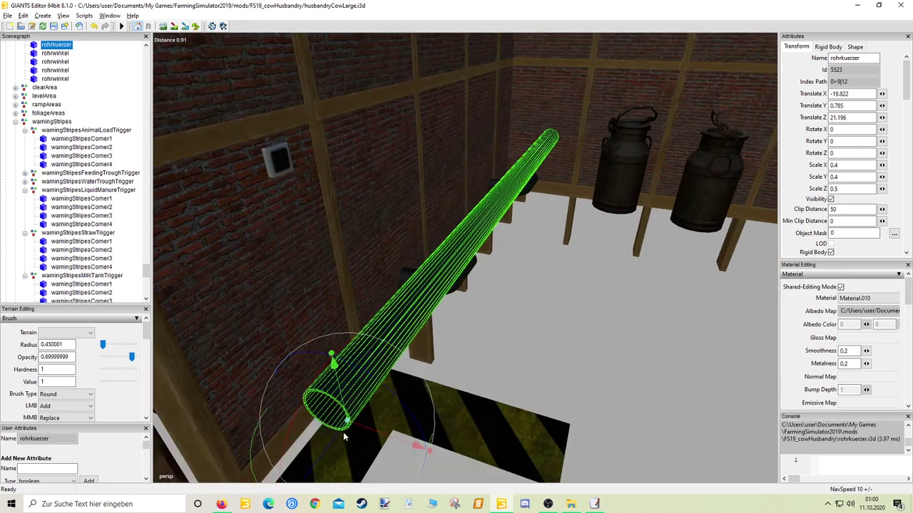
pyautogui.moveTo(333, 367); pyautogui.dragTo(378, 495)
pyautogui.moveTo(377, 496); pyautogui.dragTo(382, 454, button='middle')
pyautogui.moveTo(399, 434); pyautogui.dragTo(556, 210)
pyautogui.scroll(5, 418, 258)
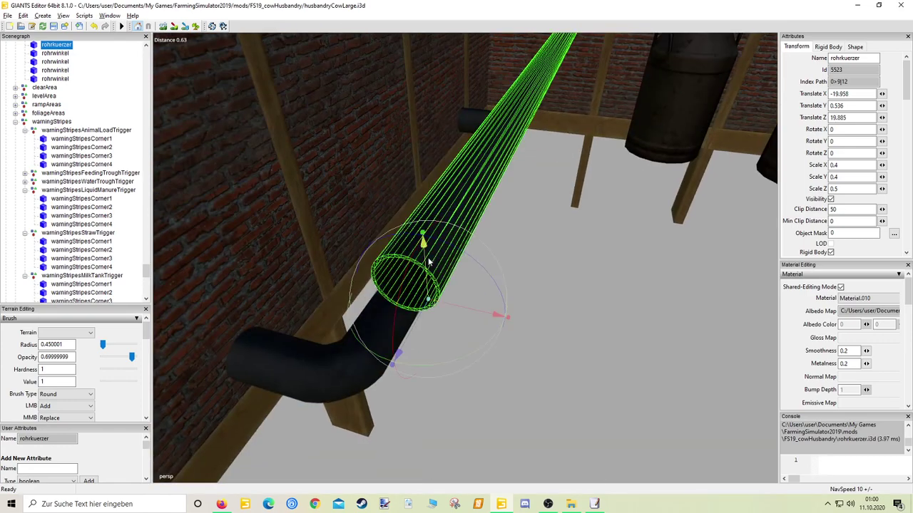
pyautogui.moveTo(426, 250); pyautogui.dragTo(432, 378)
pyautogui.moveTo(474, 430); pyautogui.dragTo(356, 385)
pyautogui.moveTo(314, 472); pyautogui.dragTo(431, 314)
pyautogui.scroll(3, 443, 321)
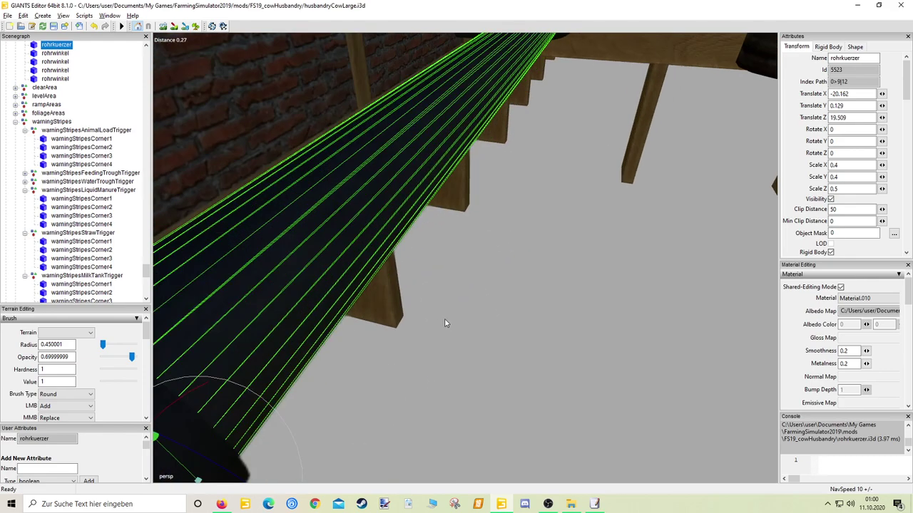
pyautogui.scroll(-3, 444, 323)
# Step: Shorten rohrkuerzer at the barn corner by reducing its Z scale to 0.44
pyautogui.scroll(-5, 492, 286)
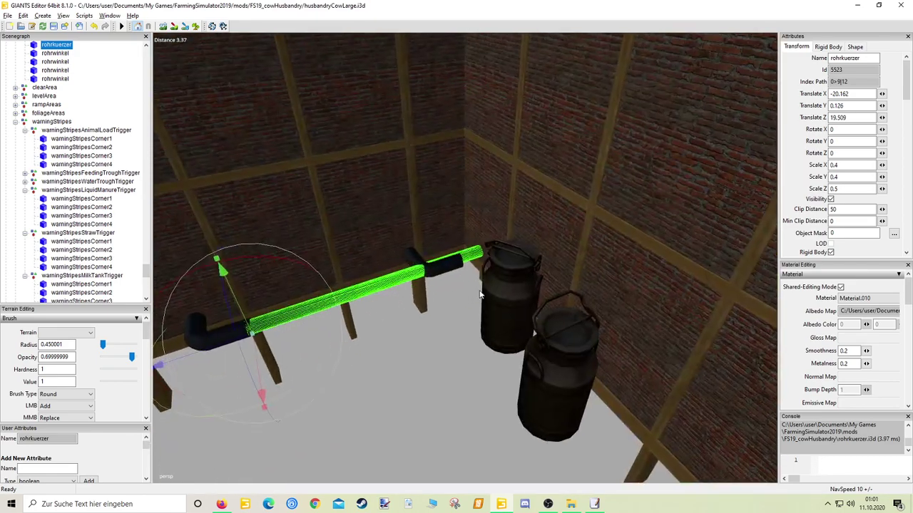
pyautogui.scroll(3, 492, 288)
pyautogui.moveTo(491, 290); pyautogui.dragTo(493, 230, button='middle')
pyautogui.scroll(2, 499, 250)
pyautogui.moveTo(513, 263); pyautogui.dragTo(539, 268, button='middle')
pyautogui.scroll(-2, 567, 262)
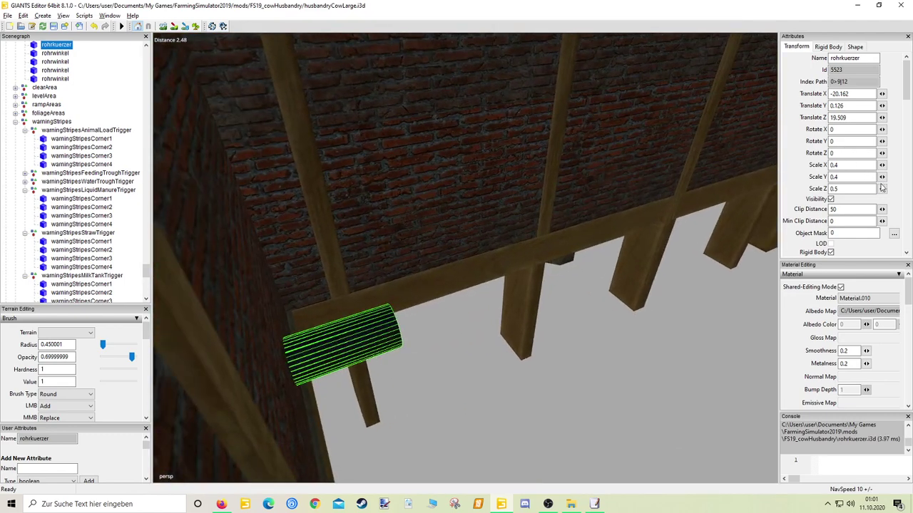
pyautogui.click(882, 189)
pyautogui.moveTo(882, 189); pyautogui.dragTo(882, 190)
pyautogui.moveTo(490, 384); pyautogui.dragTo(510, 340, button='right')
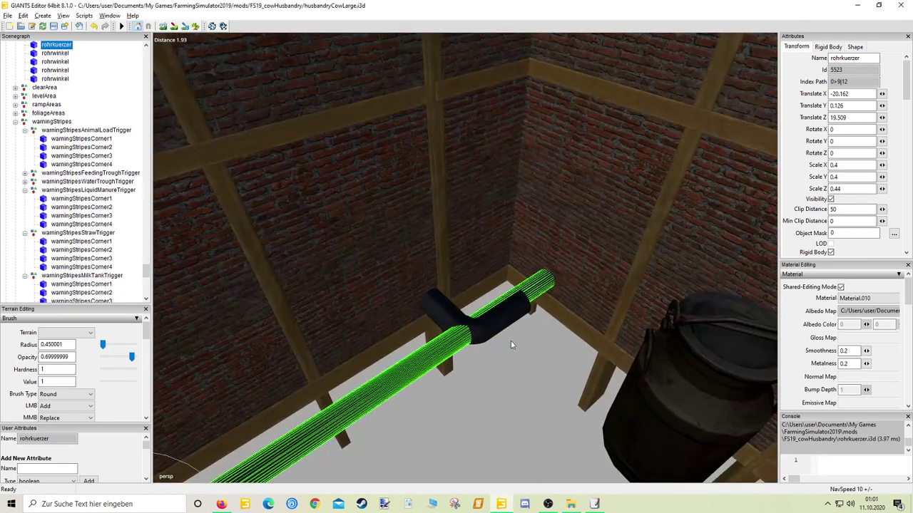
# Step: Align the rohrwinkel near the barn corner with the straight pipe at about X -20.195
pyautogui.click(488, 326)
pyautogui.moveTo(490, 331); pyautogui.dragTo(475, 360)
pyautogui.moveTo(474, 355); pyautogui.dragTo(469, 308, button='right')
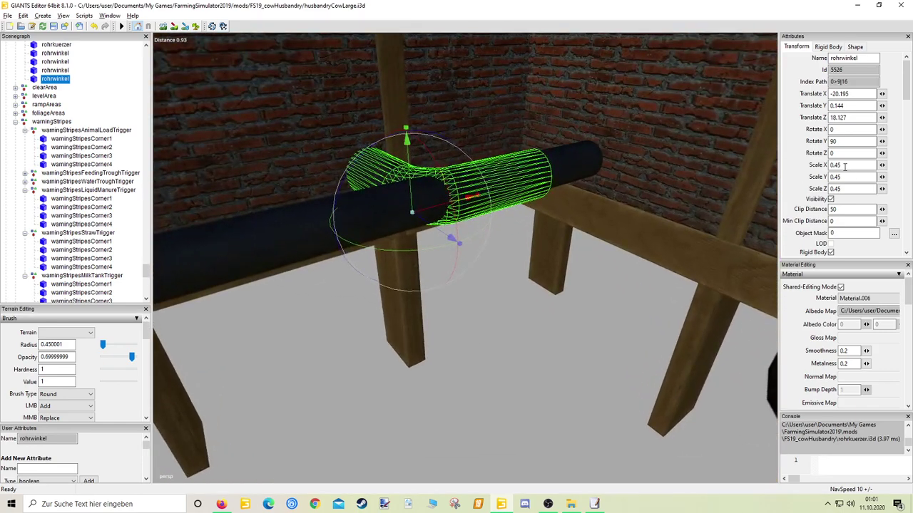
# Step: Scale the rohrwinkel near the barn corner to 0.4 on all three axes and shift it to about X -20.204
pyautogui.press('BackSpace')
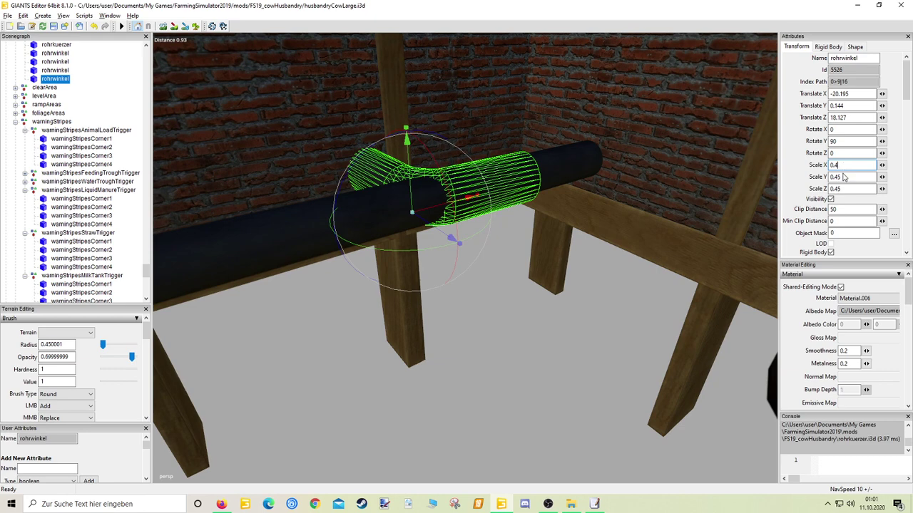
pyautogui.click(842, 177)
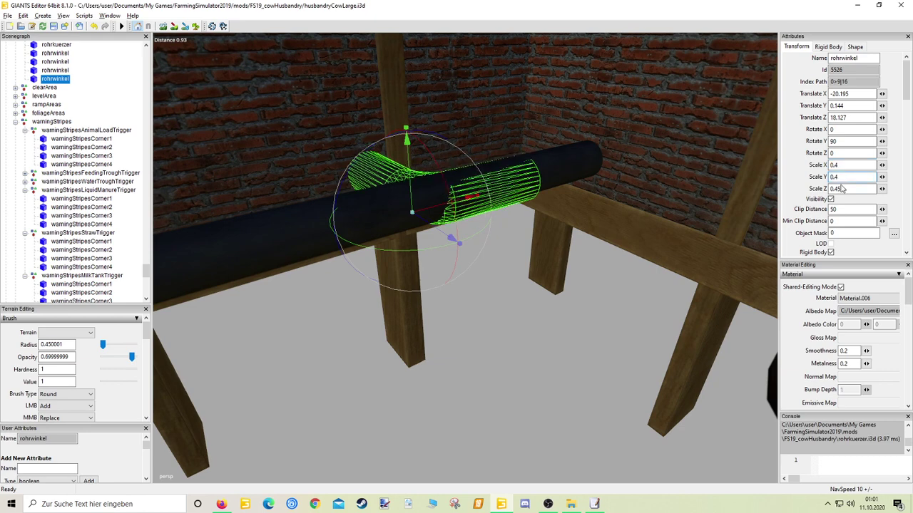
pyautogui.press('BackSpace')
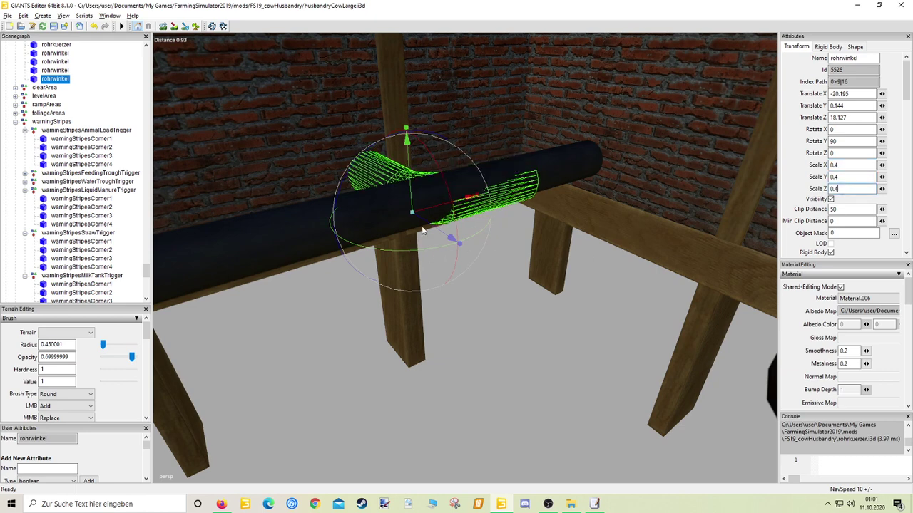
pyautogui.moveTo(428, 228); pyautogui.dragTo(427, 227)
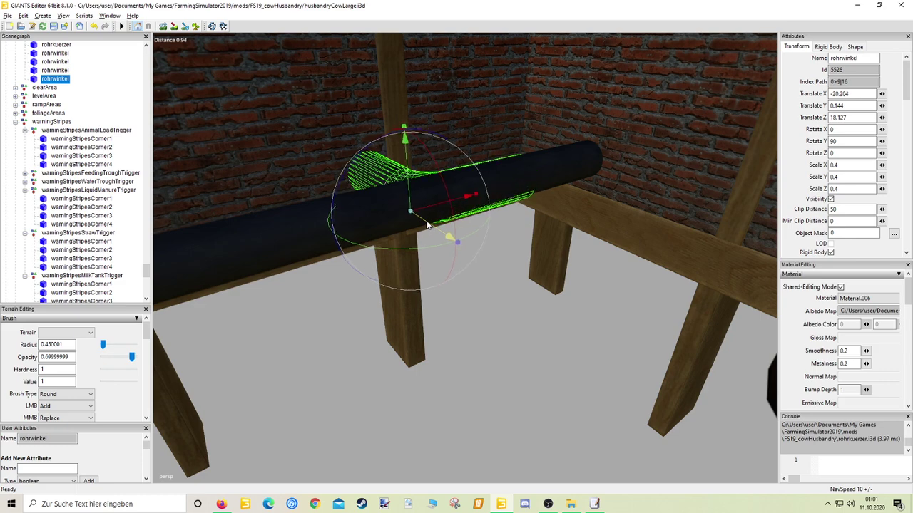
pyautogui.click(499, 371)
# Step: Import pipe.i3d and place it at the foot of the barn's brick wall beside the milk cans
pyautogui.moveTo(499, 371); pyautogui.dragTo(604, 365, button='right')
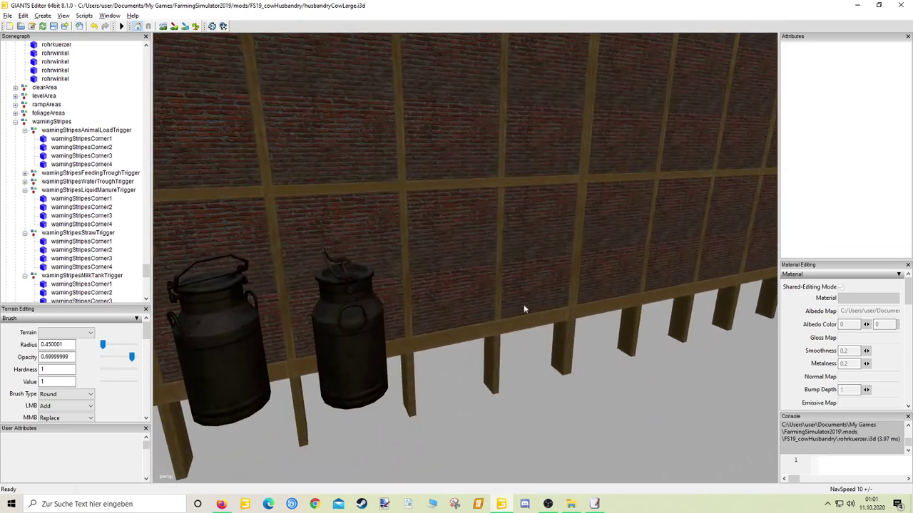
pyautogui.click(9, 16)
pyautogui.click(28, 117)
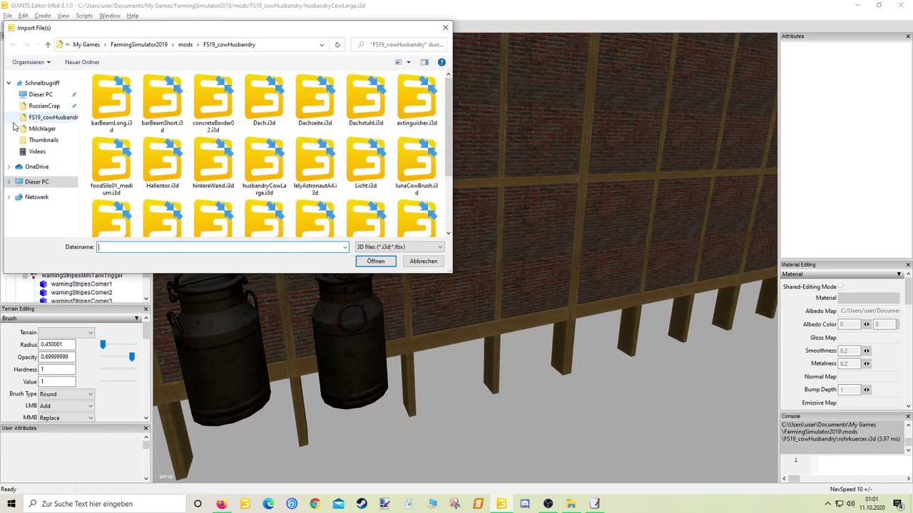
pyautogui.scroll(-2, 360, 143)
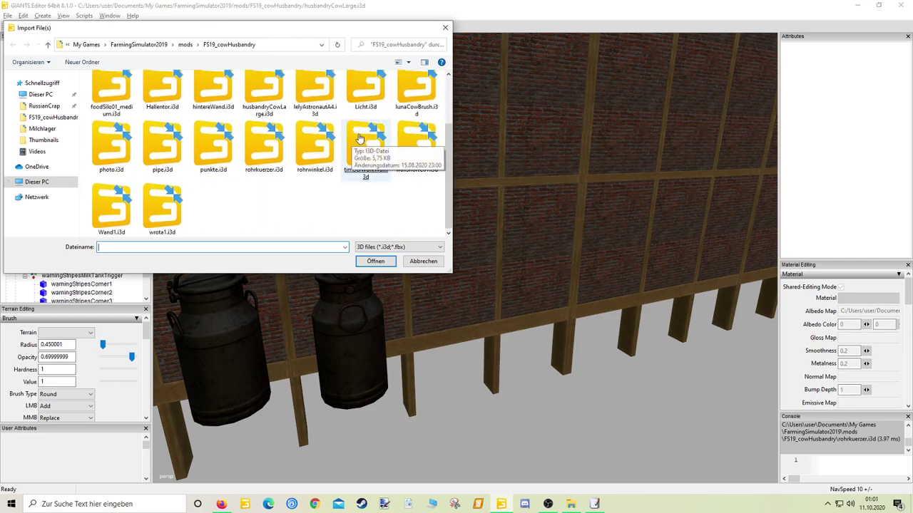
pyautogui.doubleClick(171, 154)
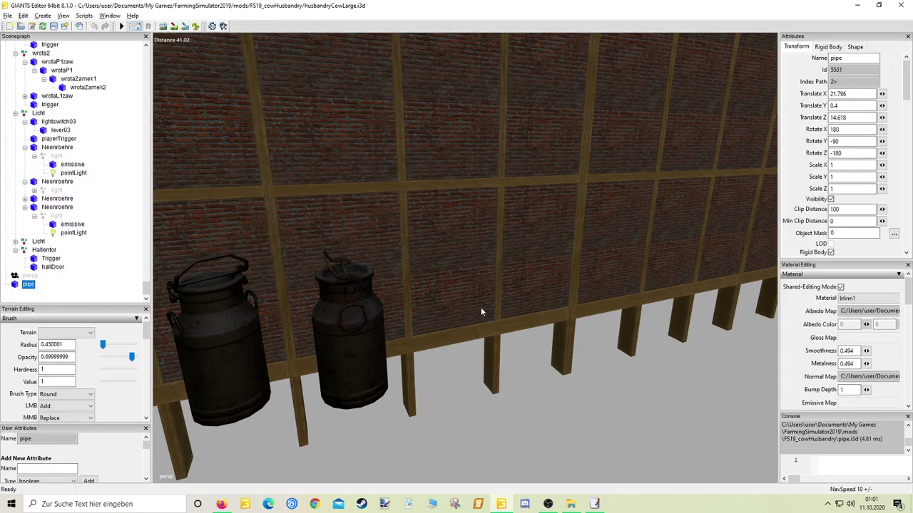
pyautogui.click(482, 303)
pyautogui.scroll(5, 496, 316)
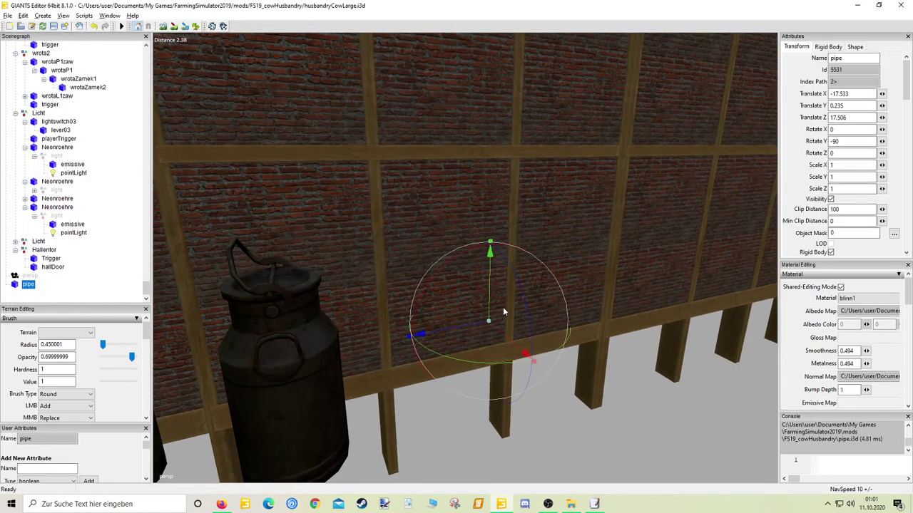
# Step: Move the pipe valve away from the milk cans to about X -16.302, Y 0.007, Z 15.394
pyautogui.moveTo(391, 325); pyautogui.dragTo(158, 223)
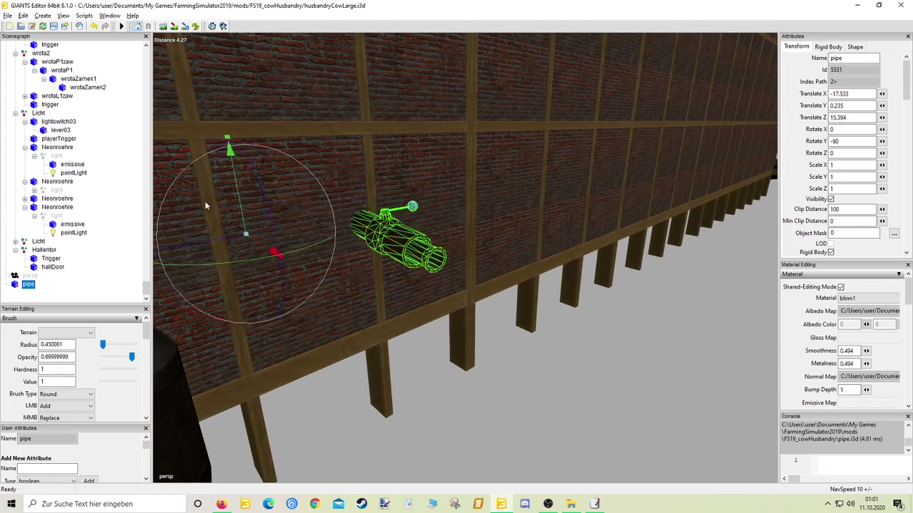
pyautogui.moveTo(245, 208); pyautogui.dragTo(255, 246)
pyautogui.moveTo(239, 280); pyautogui.dragTo(258, 278)
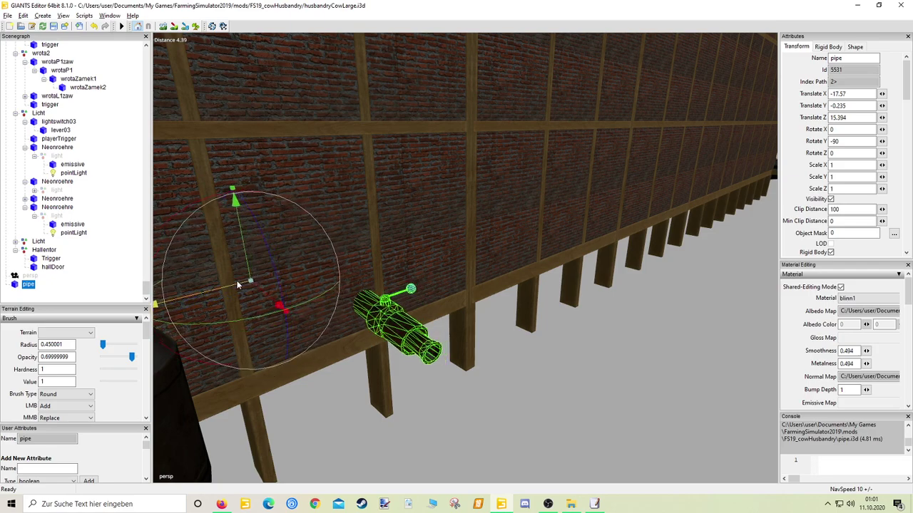
pyautogui.scroll(-2, 525, 283)
pyautogui.moveTo(526, 284); pyautogui.dragTo(444, 286, button='right')
pyautogui.moveTo(410, 271); pyautogui.dragTo(469, 274)
pyautogui.moveTo(470, 274); pyautogui.dragTo(409, 249, button='right')
pyautogui.moveTo(432, 199); pyautogui.dragTo(432, 187)
pyautogui.moveTo(514, 231); pyautogui.dragTo(442, 238, button='right')
# Step: Cut the pipe object from the scene root and paste it into the visuals group
pyautogui.click(23, 15)
pyautogui.click(34, 59)
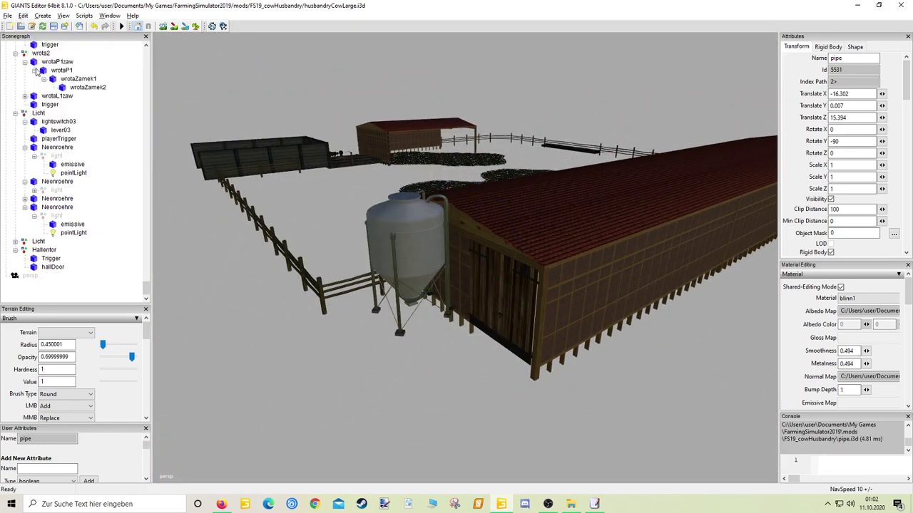
pyautogui.scroll(15, 109, 196)
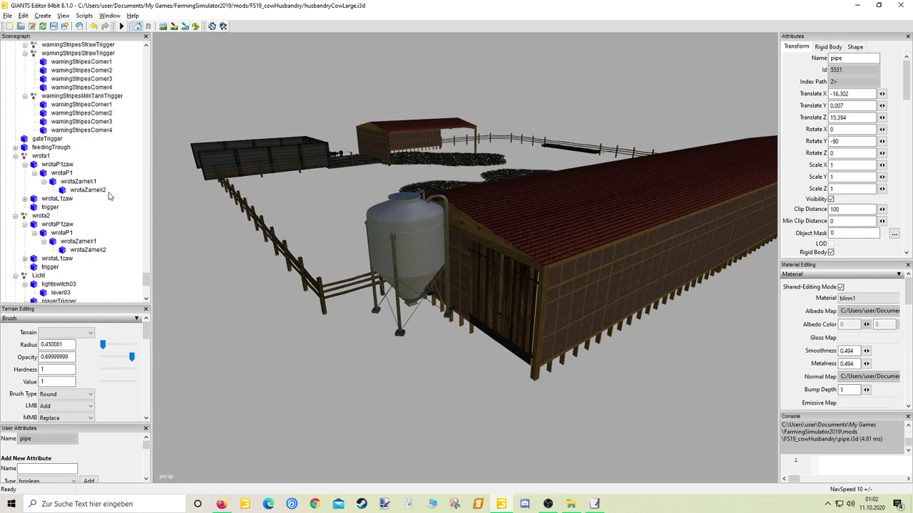
pyautogui.scroll(10, 109, 196)
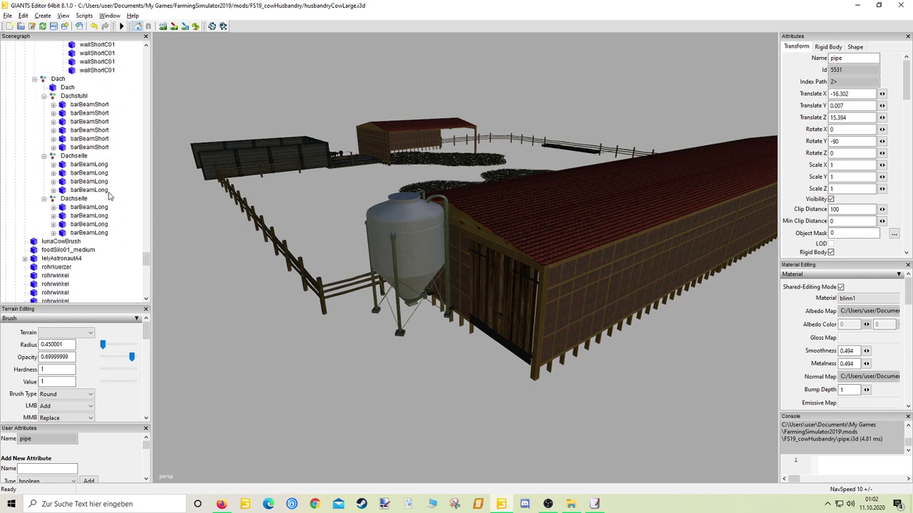
pyautogui.moveTo(145, 251); pyautogui.dragTo(157, 54)
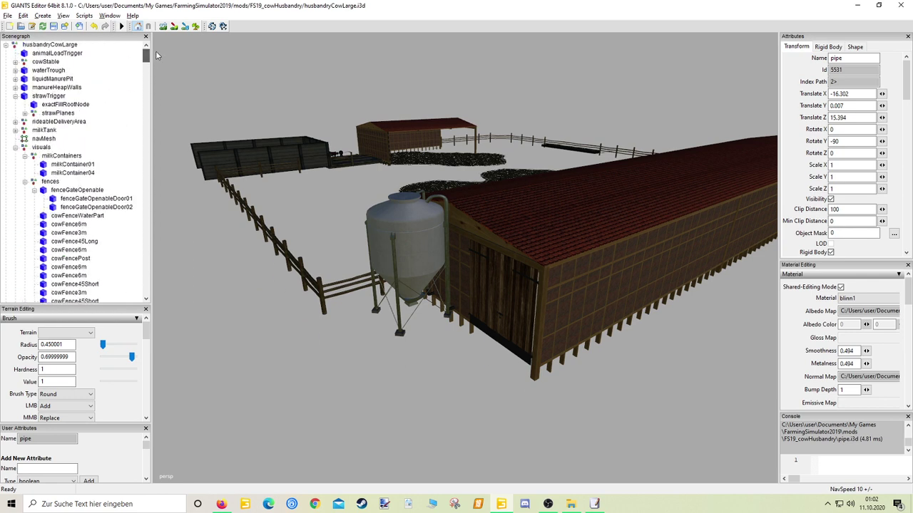
pyautogui.click(40, 146)
pyautogui.click(24, 15)
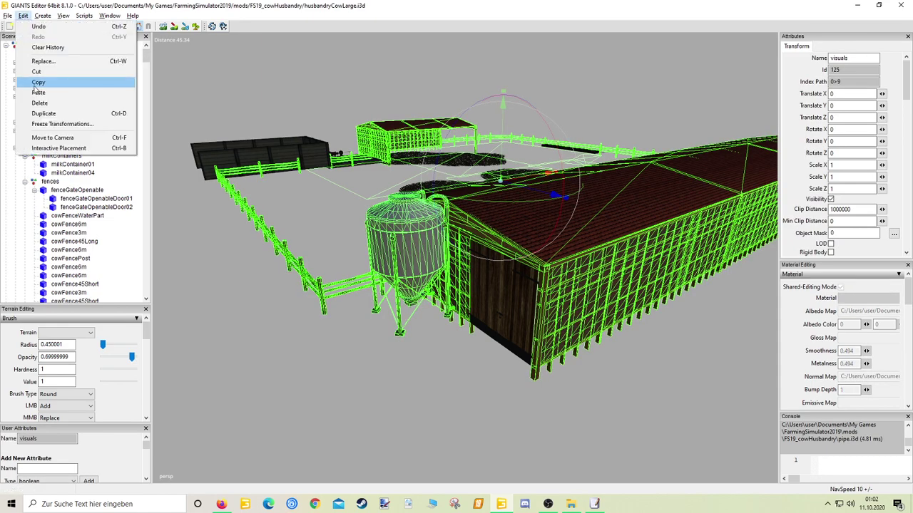
pyautogui.click(37, 93)
# Step: Shift the whole hintereWand group to X 5.39 so its timber framing shows in front of the brick
pyautogui.moveTo(549, 238); pyautogui.dragTo(405, 275, button='middle')
pyautogui.click(406, 277)
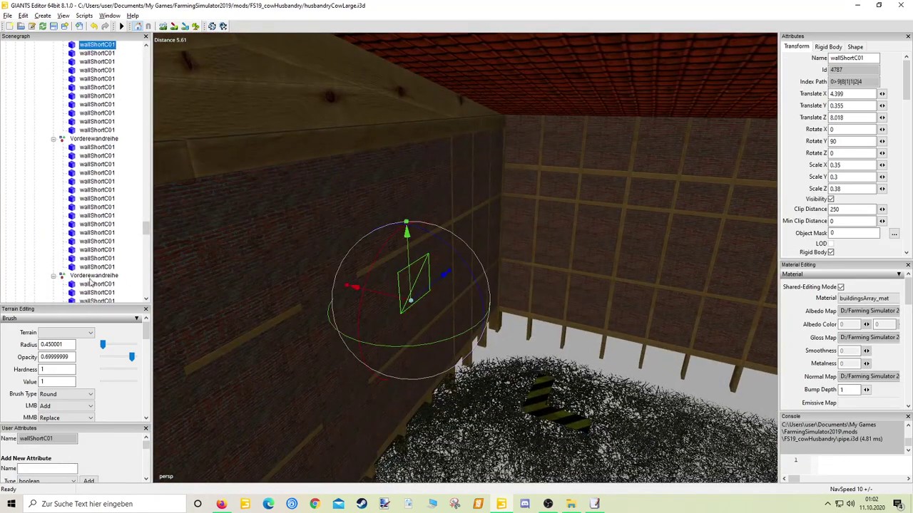
pyautogui.scroll(3, 90, 164)
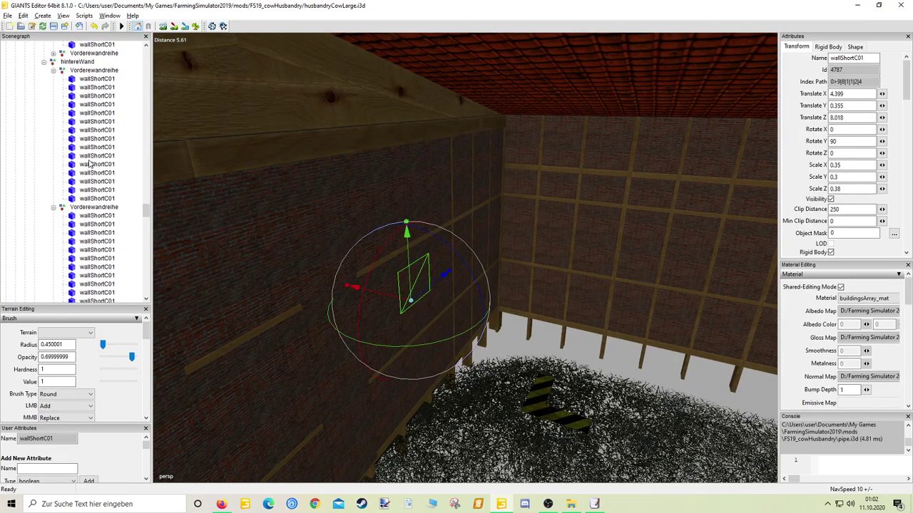
pyautogui.scroll(2, 90, 165)
pyautogui.click(79, 122)
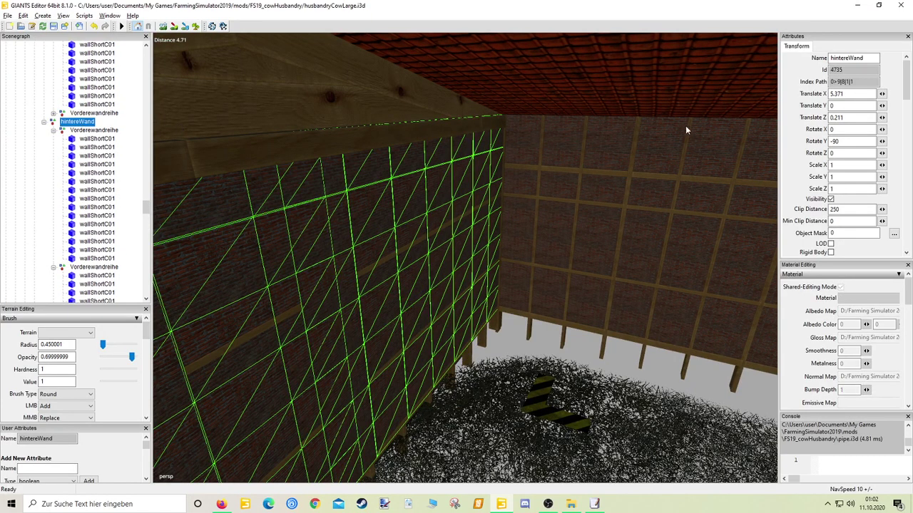
pyautogui.moveTo(881, 100); pyautogui.dragTo(867, 105)
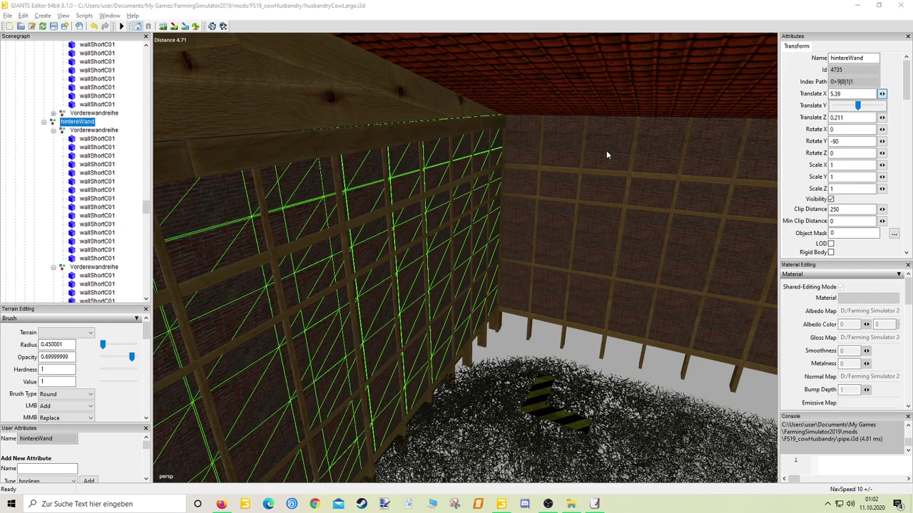
# Step: Delete the upper wallShortC01 brick panel in the third bay from the barn's inside corner
pyautogui.click(591, 165)
pyautogui.moveTo(591, 166); pyautogui.dragTo(537, 201, button='right')
pyautogui.click(527, 208)
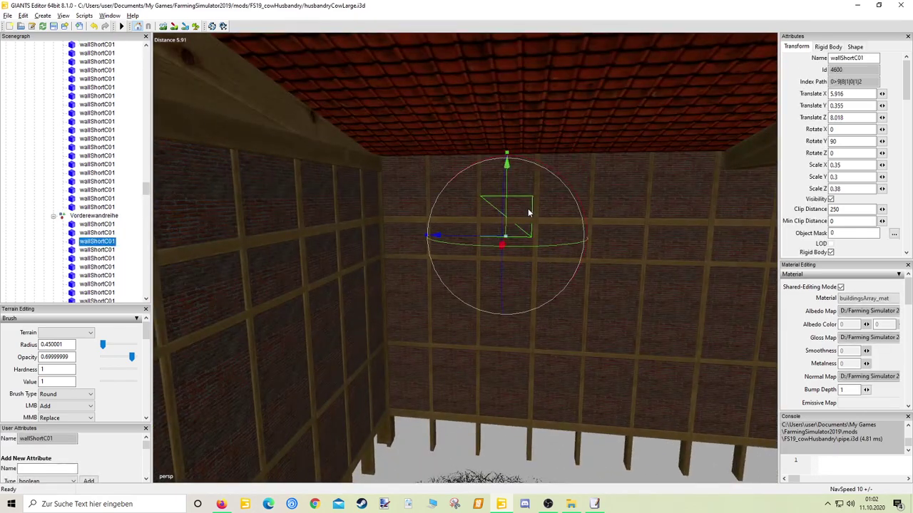
pyautogui.press('Delete')
pyautogui.click(515, 250)
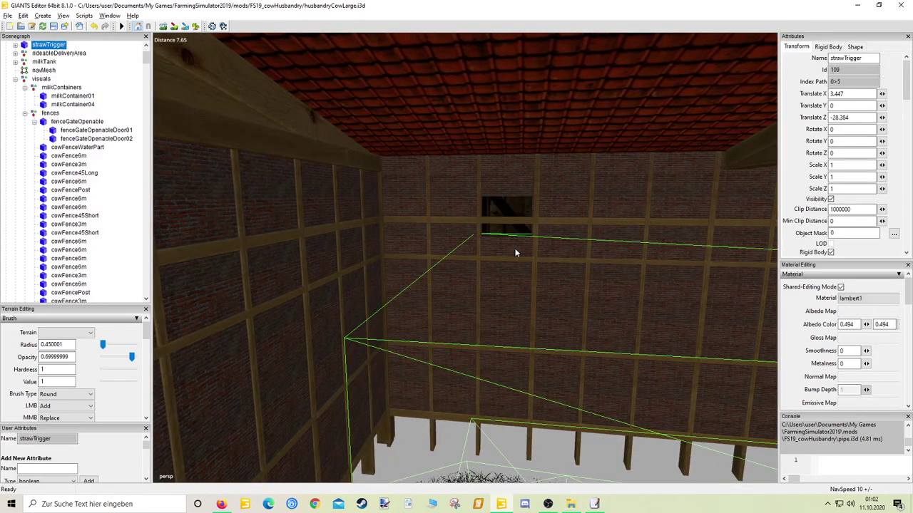
pyautogui.press('Escape')
pyautogui.click(93, 26)
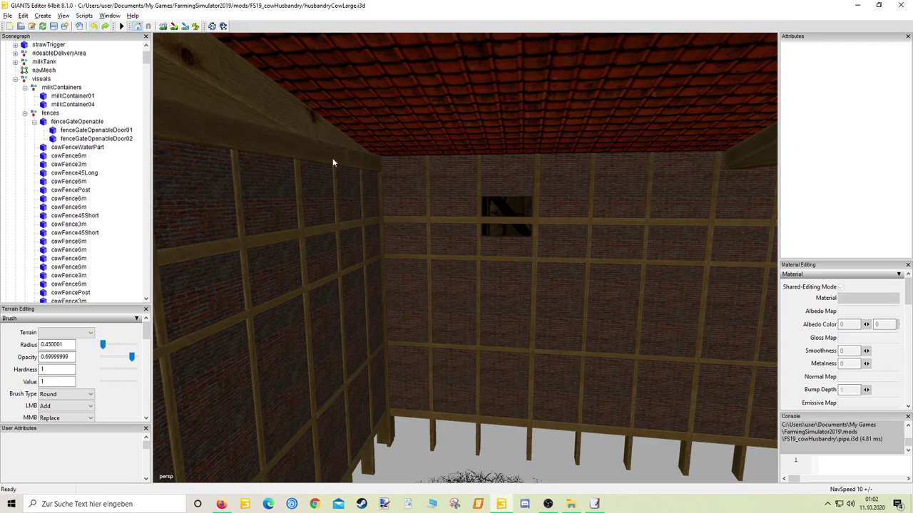
pyautogui.click(512, 303)
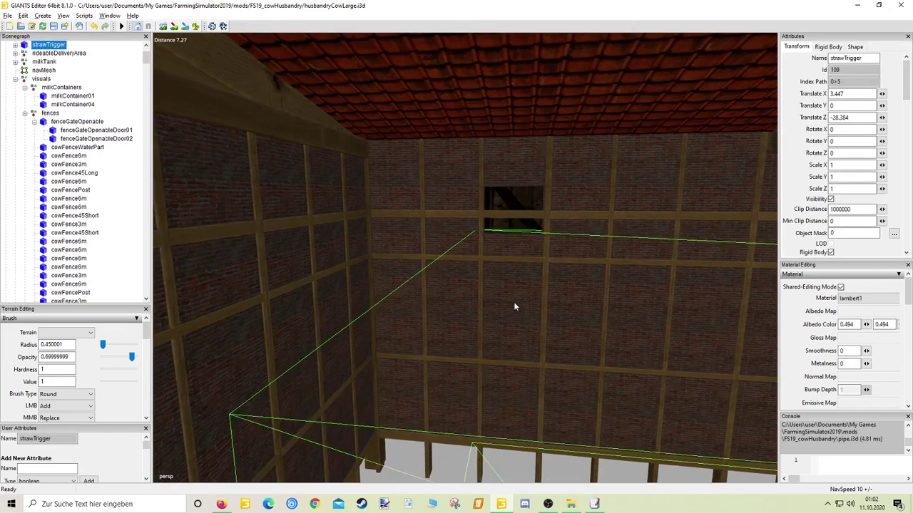
# Step: Delete the remaining wallShortC01 panels below the opening in the same bay, down to the base beam
pyautogui.scroll(3, 516, 299)
pyautogui.click(527, 145)
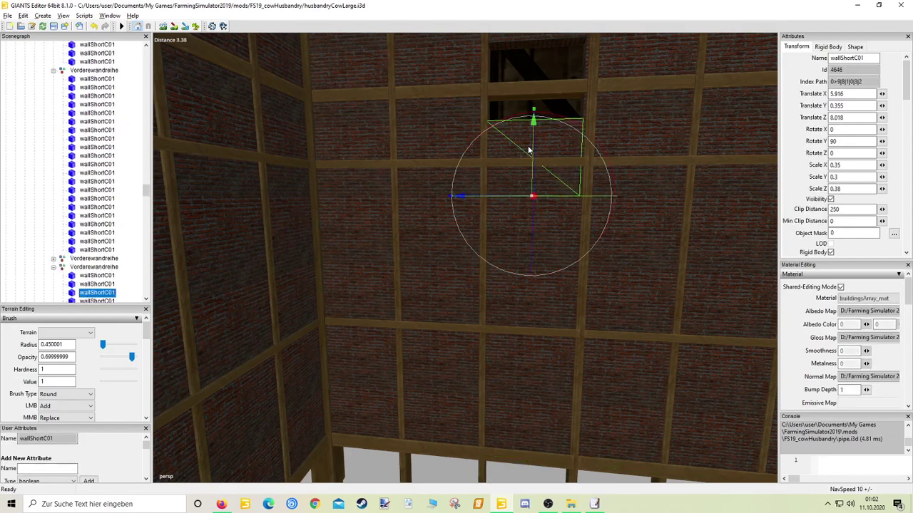
pyautogui.press('Delete')
pyautogui.click(543, 228)
pyautogui.press('Delete')
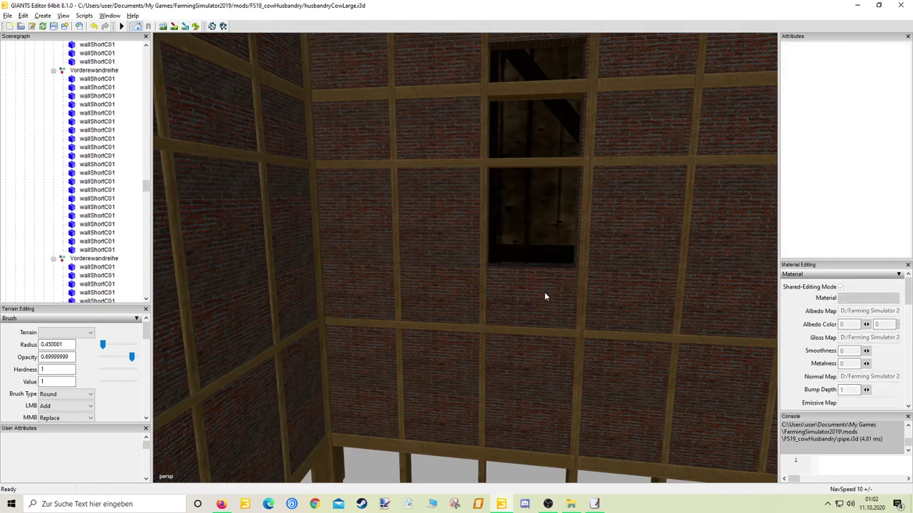
pyautogui.click(543, 294)
pyautogui.press('Delete')
pyautogui.click(541, 362)
pyautogui.press('Delete')
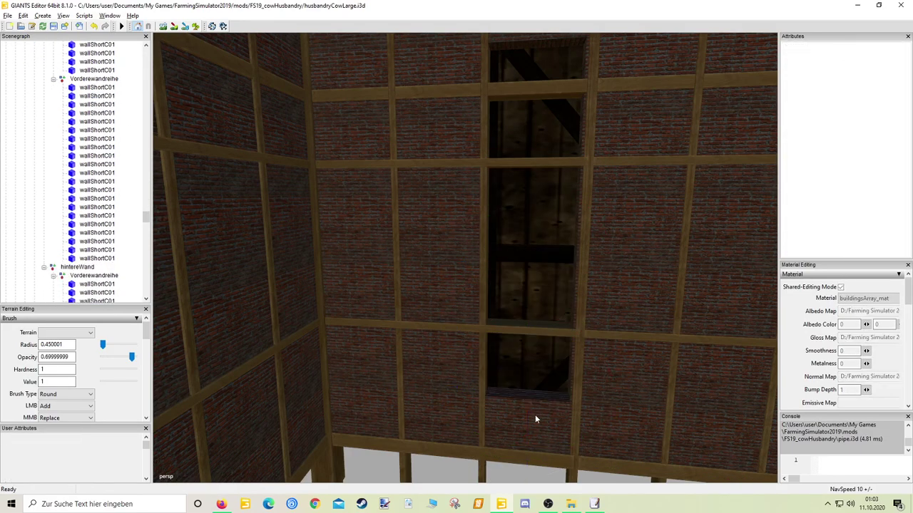
pyautogui.click(536, 422)
pyautogui.press('Delete')
pyautogui.click(605, 425)
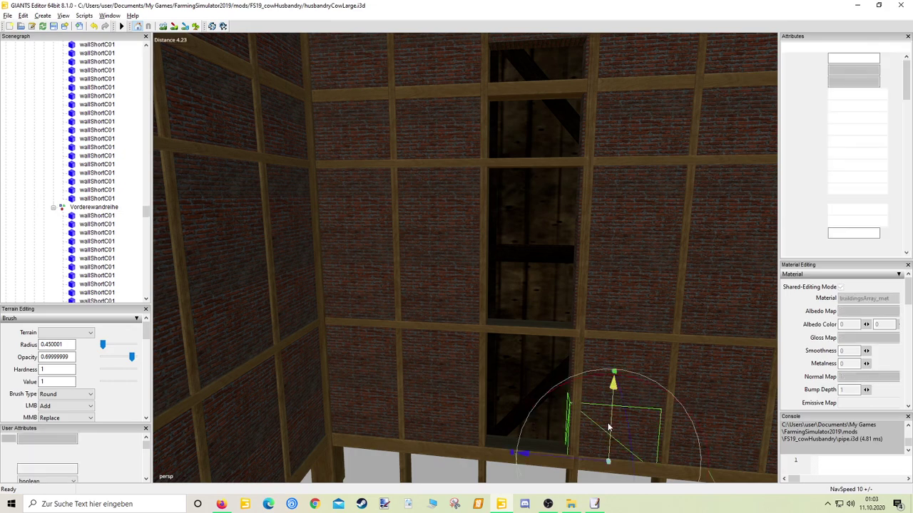
pyautogui.moveTo(583, 349); pyautogui.dragTo(648, 353, button='middle')
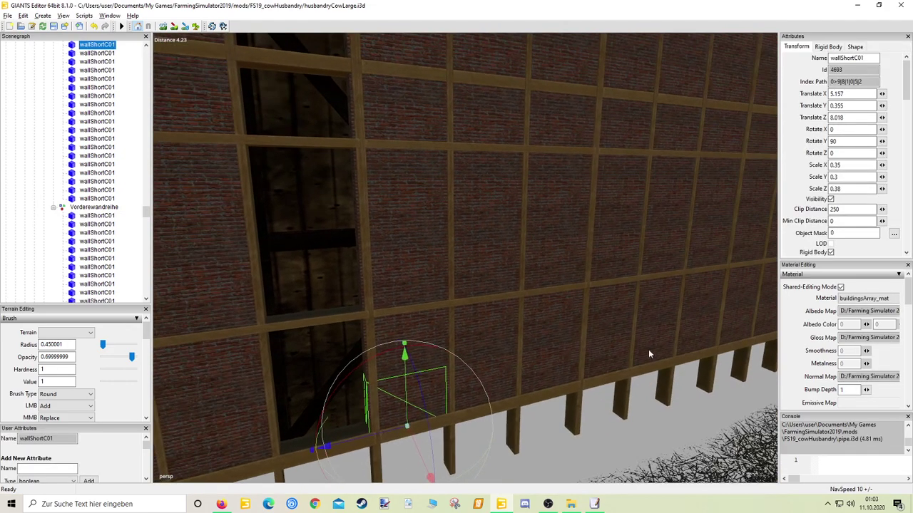
pyautogui.click(533, 380)
pyautogui.click(566, 377)
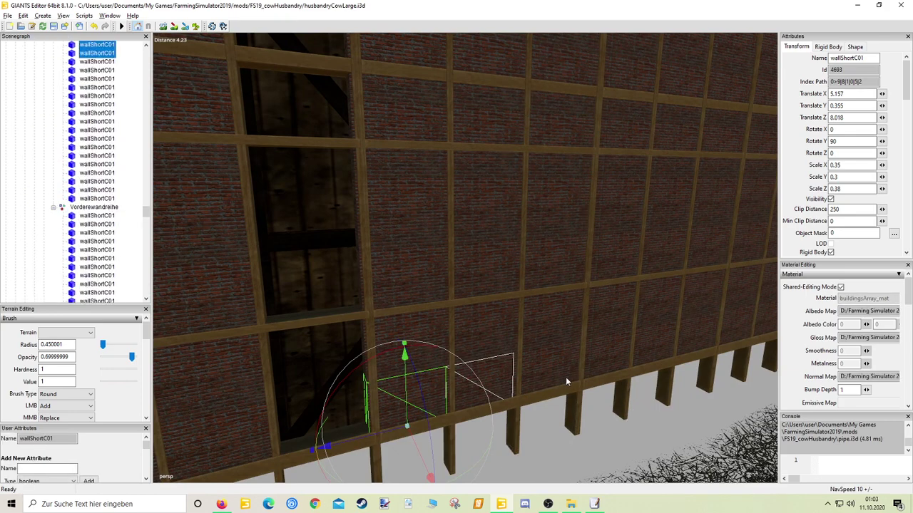
pyautogui.moveTo(552, 376); pyautogui.dragTo(468, 371, button='middle')
pyautogui.click(468, 372)
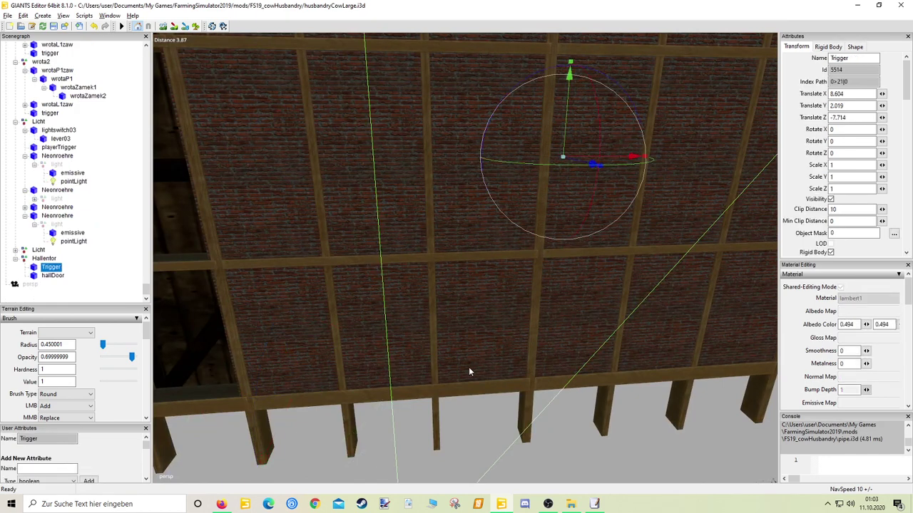
# Step: Select the adjoining wallShortC01 panels in the lowest row along the wall and delete them together
pyautogui.click(373, 377)
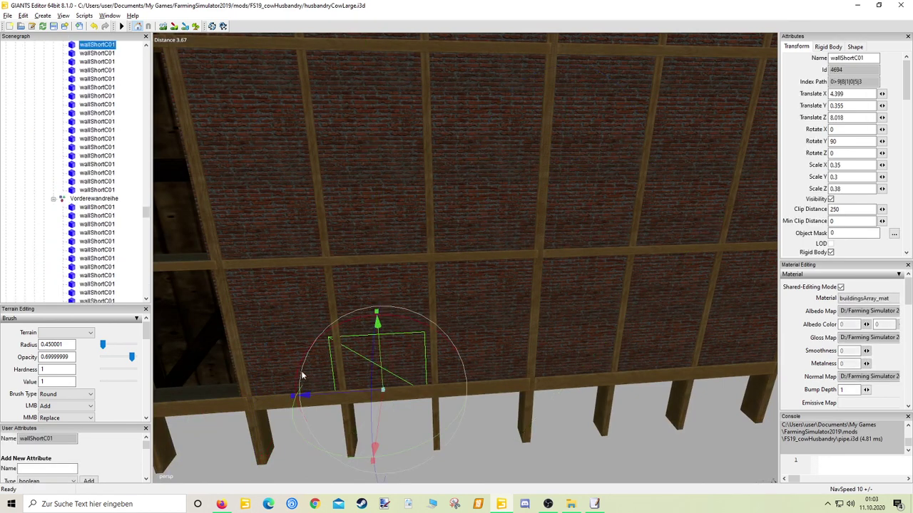
pyautogui.scroll(5, 428, 377)
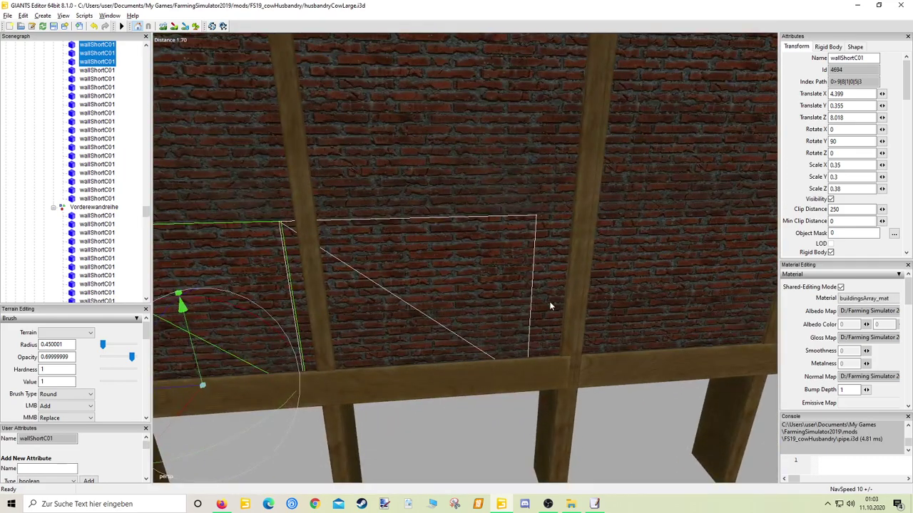
pyautogui.keyDown('ctrl'); pyautogui.click(550, 307); pyautogui.keyUp('ctrl')
pyautogui.keyDown('ctrl'); pyautogui.click(673, 297); pyautogui.keyUp('ctrl')
pyautogui.moveTo(671, 296); pyautogui.dragTo(515, 305, button='middle')
pyautogui.keyDown('ctrl'); pyautogui.click(668, 298); pyautogui.keyUp('ctrl')
pyautogui.press('Delete')
# Step: Delete the next two wallShortC01 panels further along the wall's lowest row
pyautogui.click(517, 307)
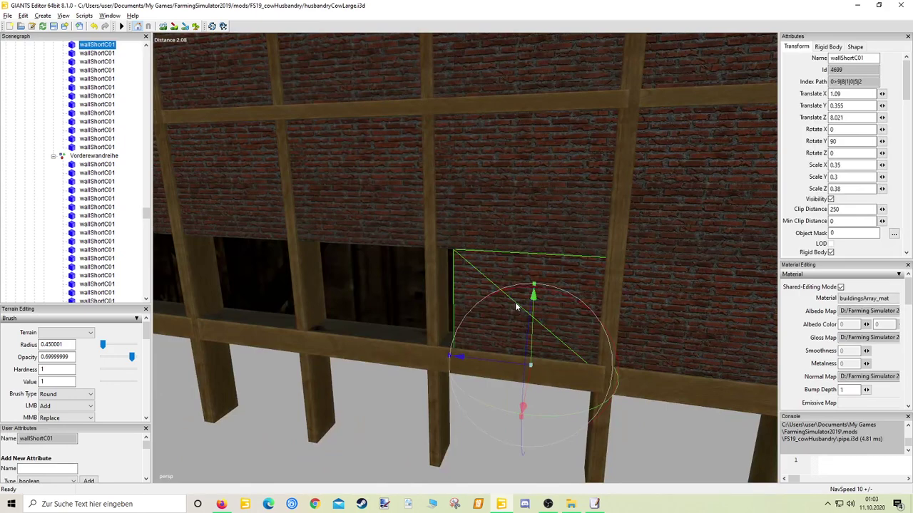
pyautogui.press('Delete')
pyautogui.click(645, 309)
pyautogui.press('Delete')
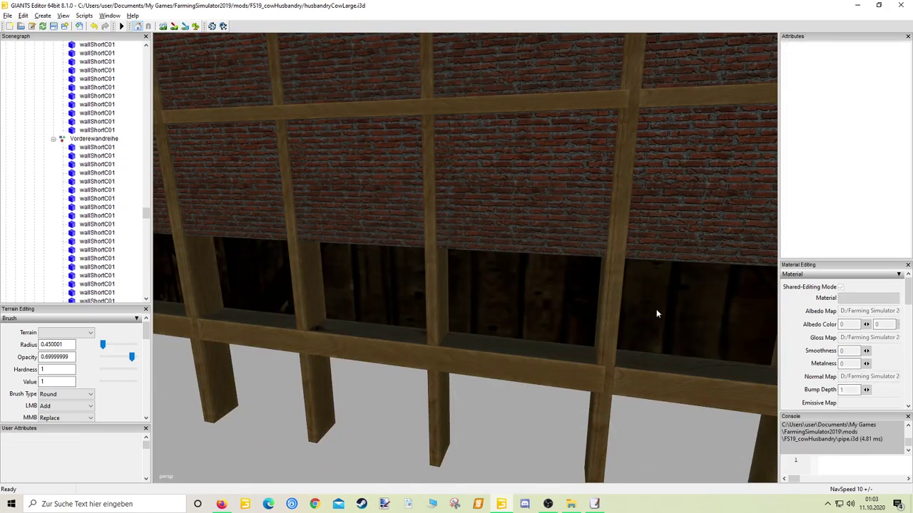
# Step: Delete the last wallShortC01 panel of the lowest-row run and the panel directly above it in the same bay
pyautogui.moveTo(656, 313); pyautogui.dragTo(699, 309, button='middle')
pyautogui.click(697, 308)
pyautogui.press('Delete')
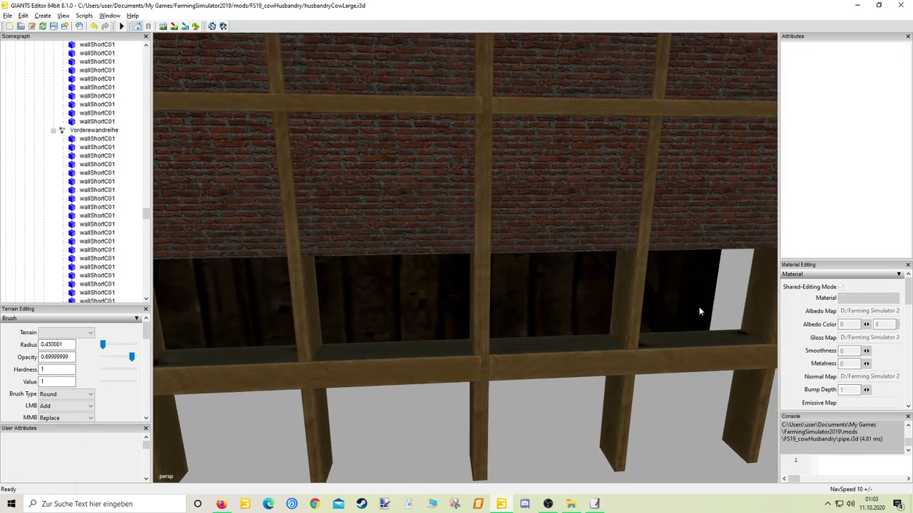
pyautogui.scroll(-3, 708, 310)
pyautogui.click(647, 224)
pyautogui.press('Delete')
pyautogui.scroll(3, 645, 207)
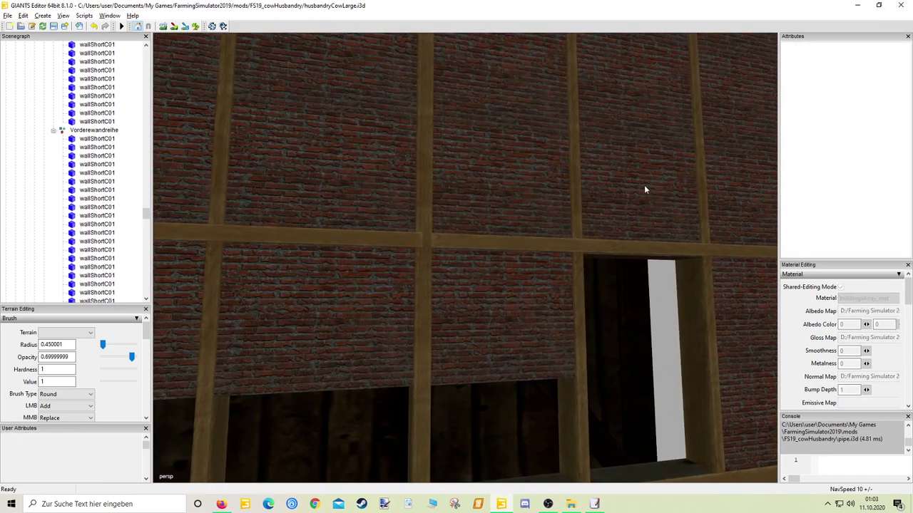
# Step: Delete the wallShortC01 panels further up in that bay one by one, stopping below the topmost panel under the roof
pyautogui.scroll(-2, 645, 190)
pyautogui.click(646, 192)
pyautogui.press('Delete')
pyautogui.scroll(3, 639, 169)
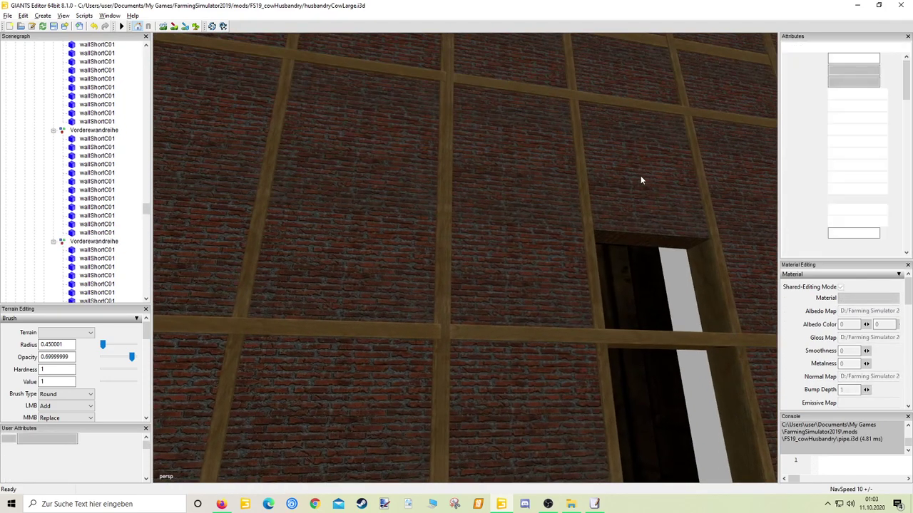
pyautogui.click(640, 181)
pyautogui.press('Delete')
pyautogui.click(637, 136)
pyautogui.press('Delete')
pyautogui.scroll(-2, 627, 115)
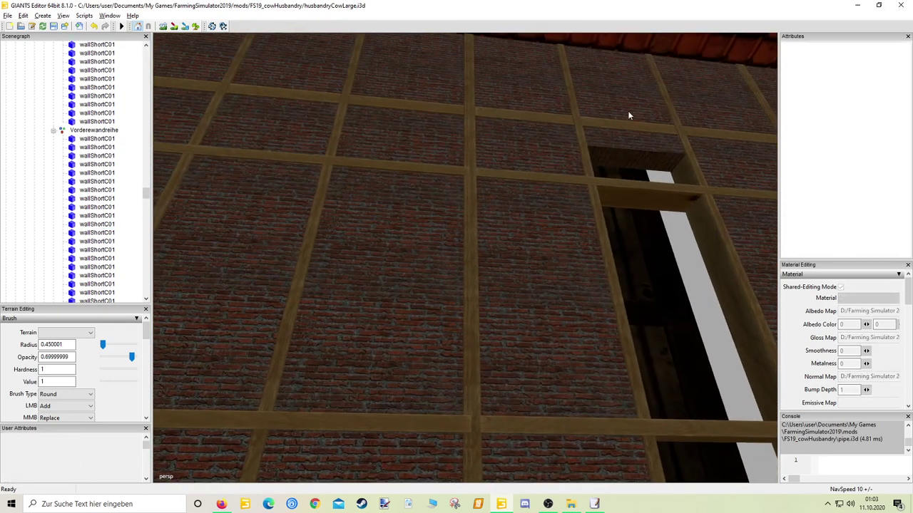
pyautogui.click(632, 140)
pyautogui.press('Delete')
pyautogui.click(619, 104)
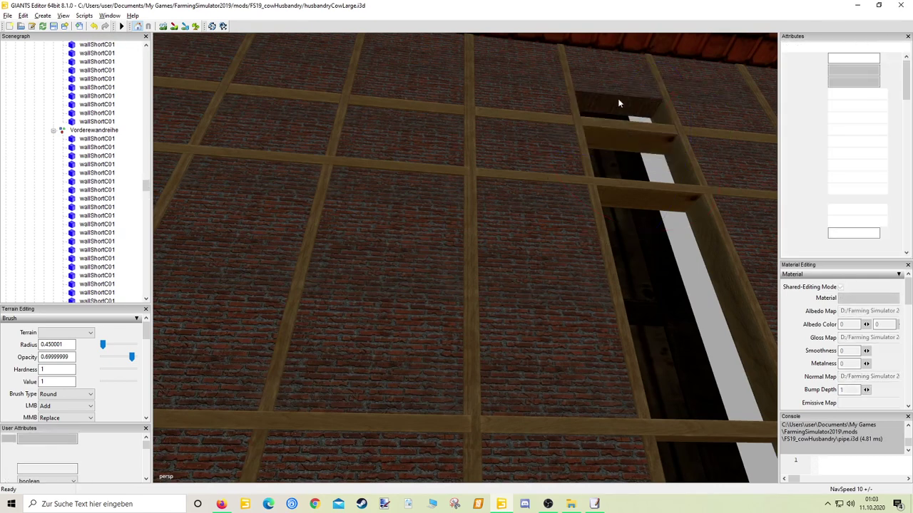
pyautogui.press('Delete')
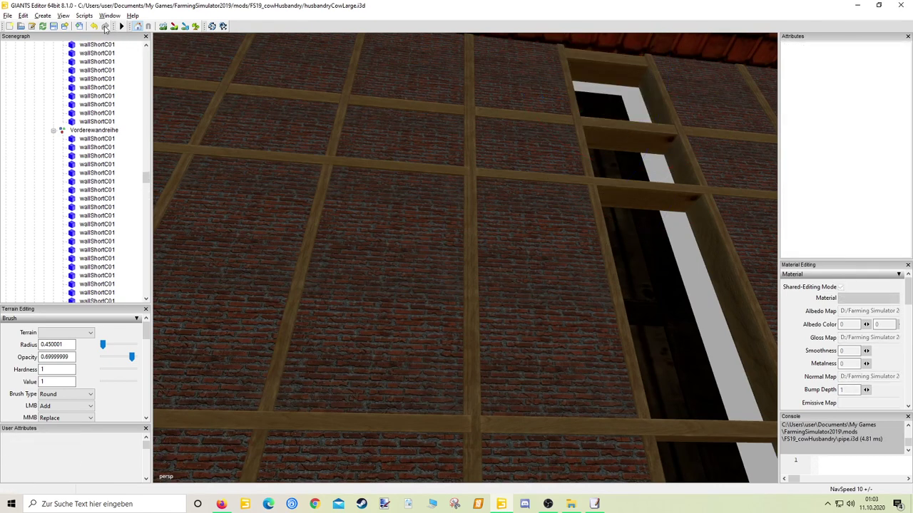
pyautogui.click(95, 26)
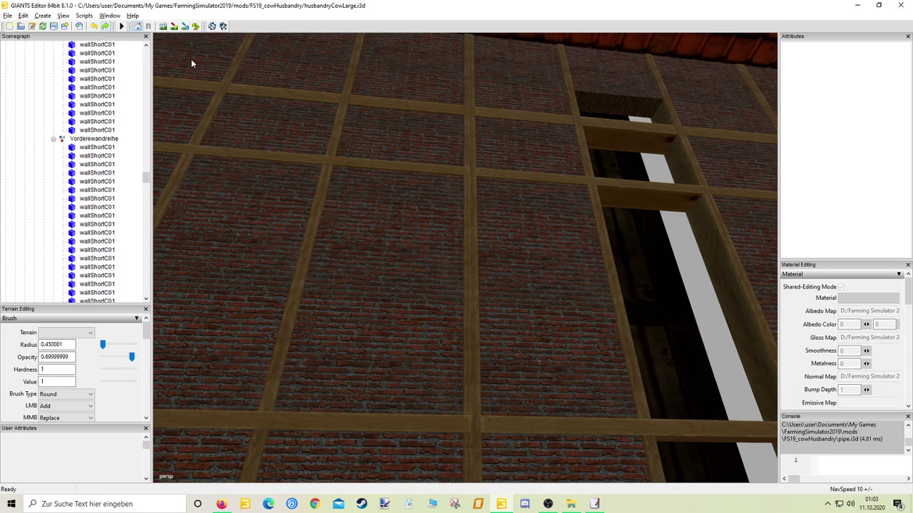
# Step: Delete the wallShortC01 panels in the adjoining bay, from just below the topmost panel down to the lowest-row opening
pyautogui.click(526, 110)
pyautogui.press('Delete')
pyautogui.click(560, 155)
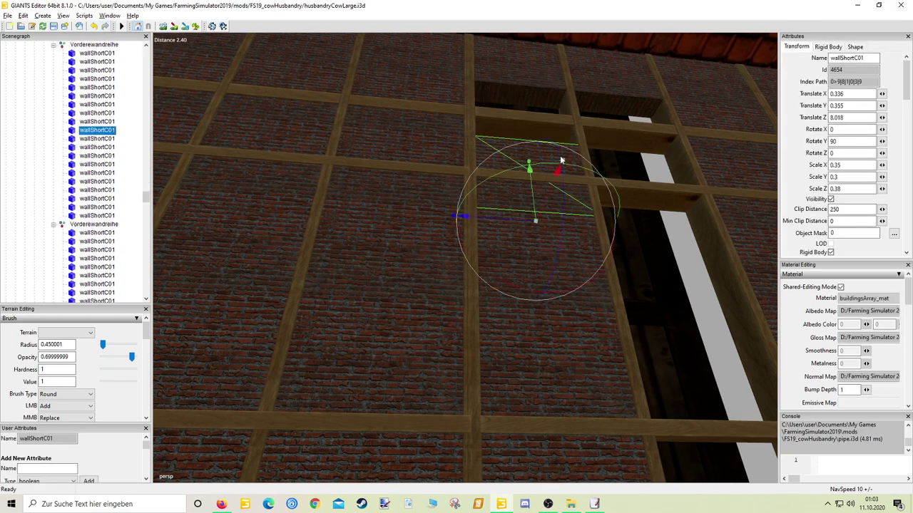
pyautogui.press('Delete')
pyautogui.click(560, 231)
pyautogui.press('Delete')
pyautogui.click(557, 329)
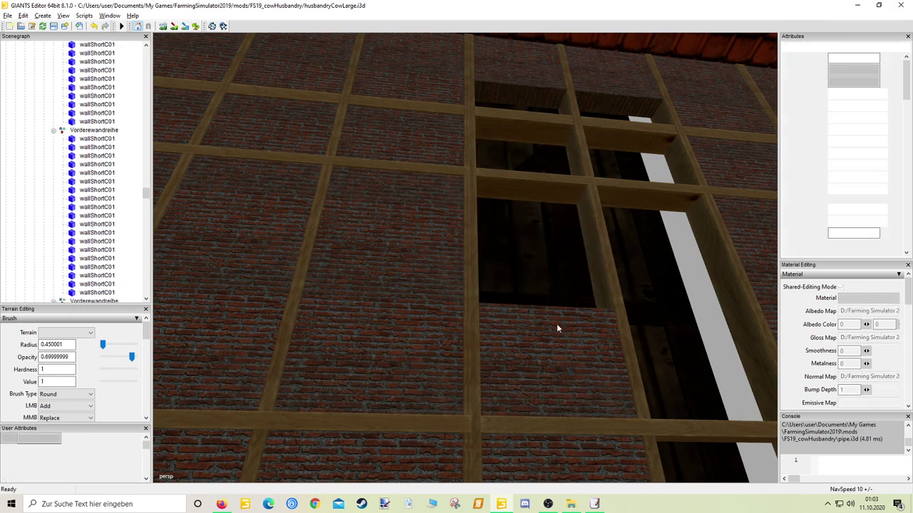
pyautogui.press('Delete')
pyautogui.moveTo(547, 315); pyautogui.dragTo(544, 360, button='right')
pyautogui.click(543, 360)
pyautogui.press('Delete')
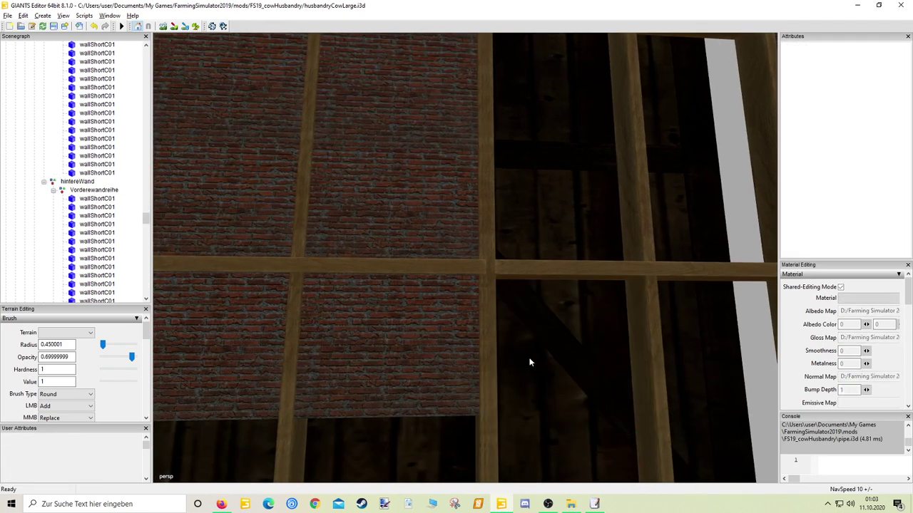
# Step: Delete the three wallShortC01 panels directly above the lowest-row opening in the next bay along the wall
pyautogui.click(422, 291)
pyautogui.press('Delete')
pyautogui.click(420, 223)
pyautogui.press('Delete')
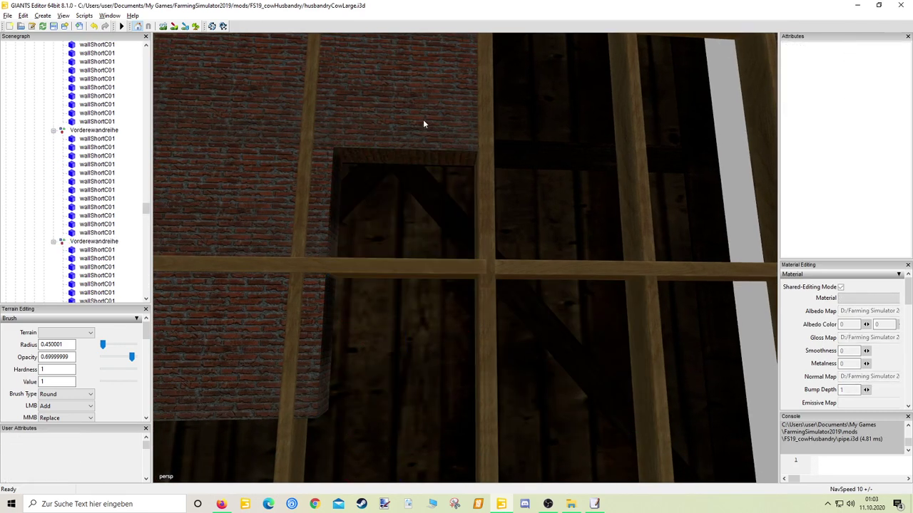
pyautogui.click(423, 120)
pyautogui.press('Delete')
pyautogui.click(330, 125)
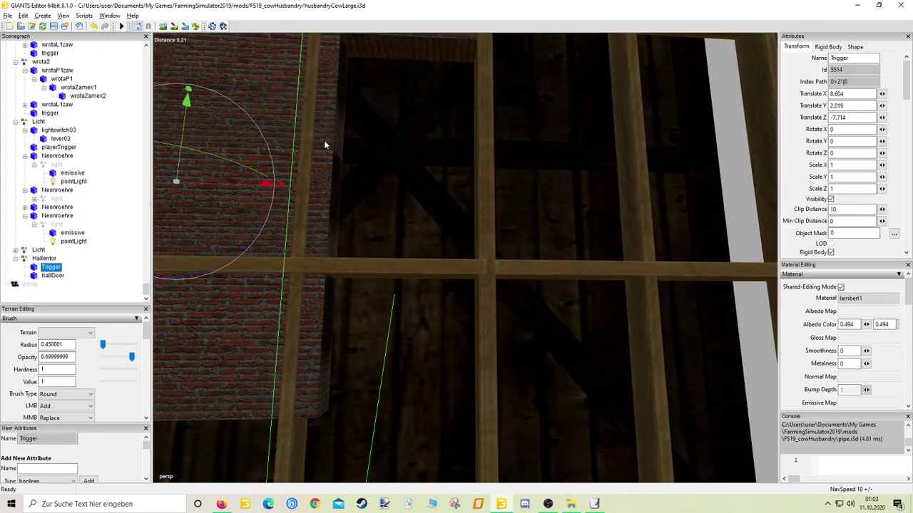
pyautogui.press('Delete')
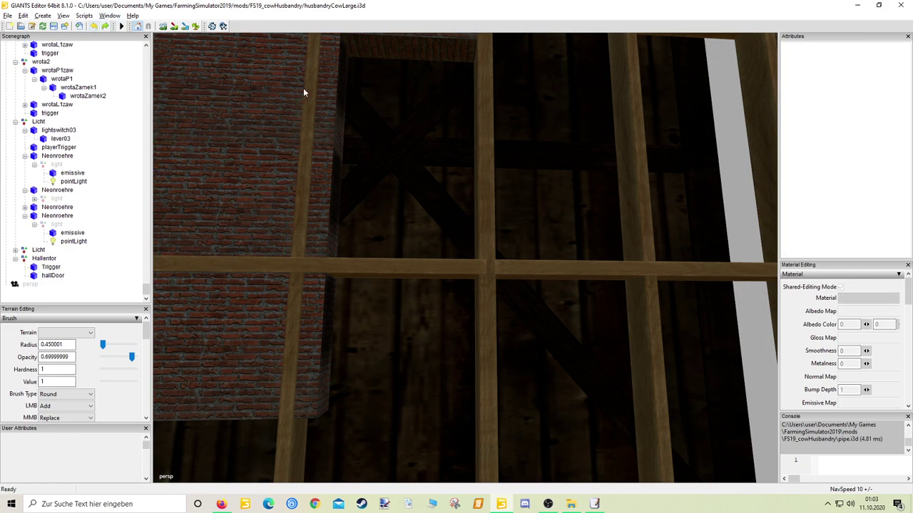
pyautogui.moveTo(303, 88); pyautogui.dragTo(387, 142, button='right')
pyautogui.click(438, 182)
pyautogui.moveTo(438, 181); pyautogui.dragTo(429, 151, button='right')
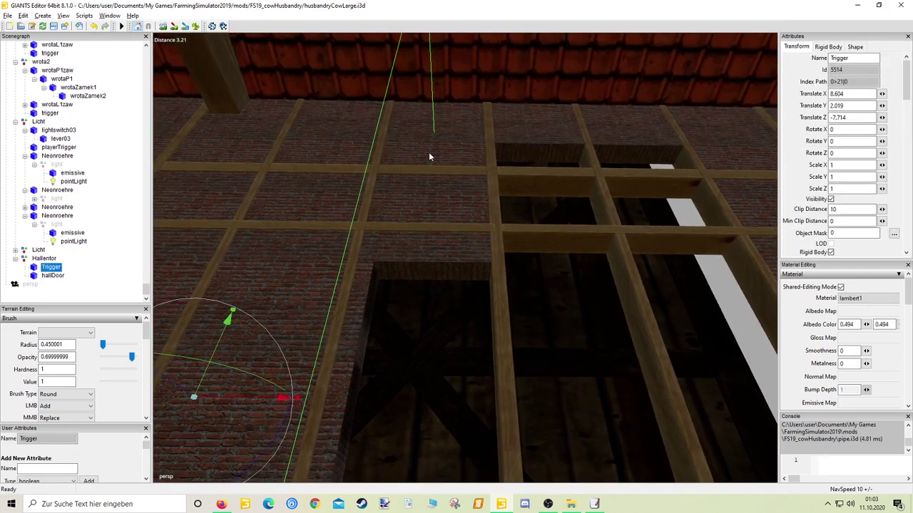
# Step: Delete the two remaining wallShortC01 panels around the upper cross beams in the third bay, keeping the topmost panel
pyautogui.scroll(3, 430, 152)
pyautogui.click(426, 250)
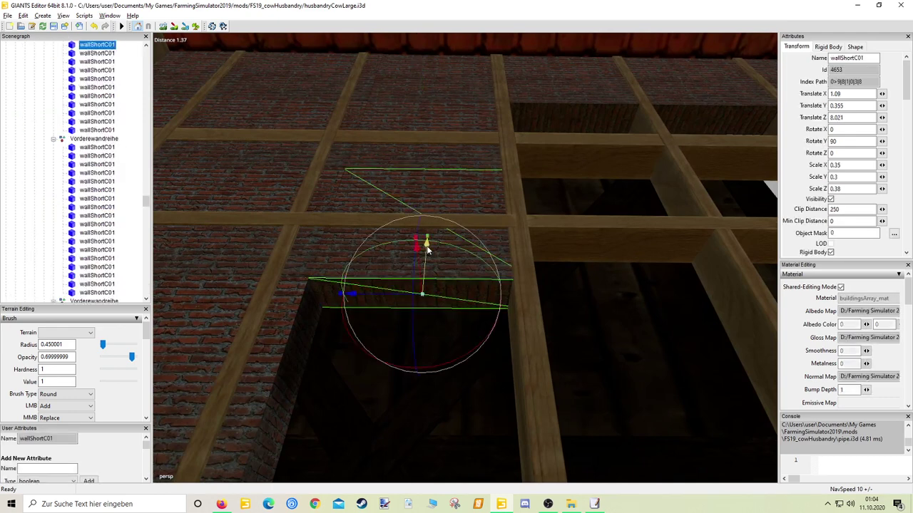
pyautogui.press('Delete')
pyautogui.click(427, 167)
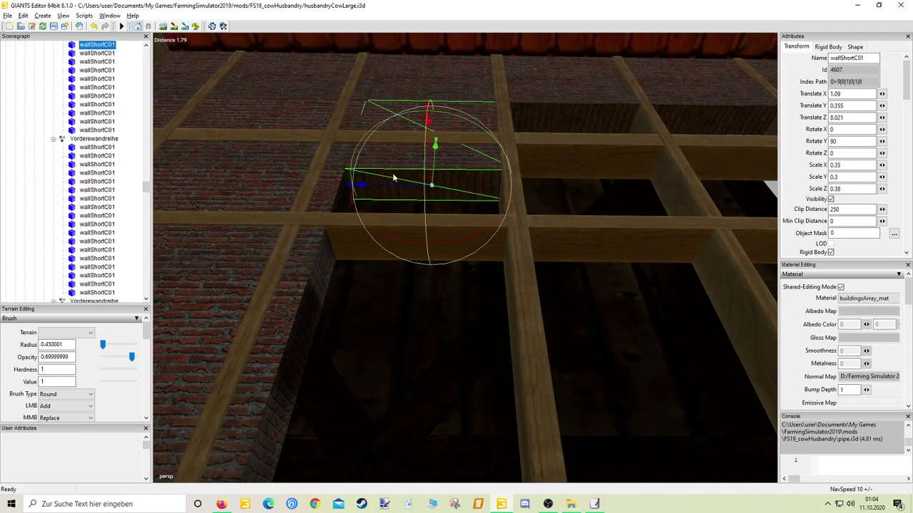
pyautogui.click(343, 166)
pyautogui.click(342, 164)
pyautogui.click(342, 164)
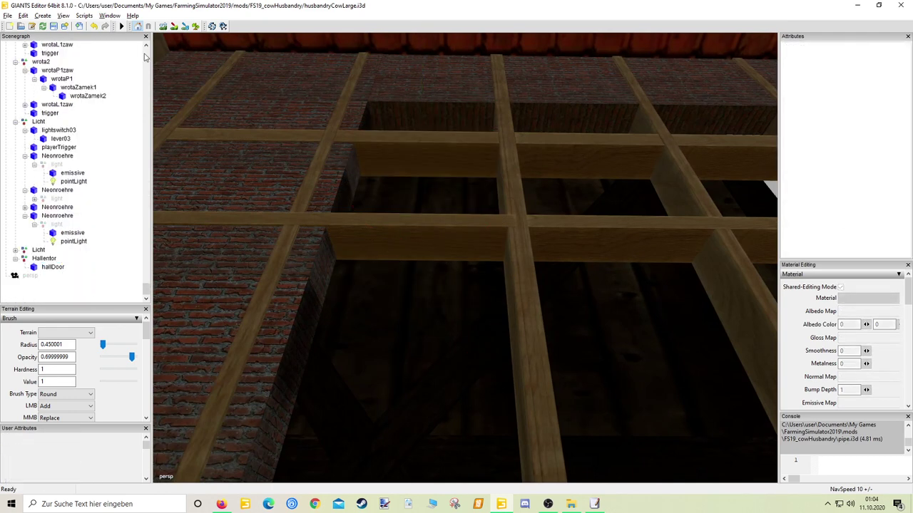
pyautogui.moveTo(293, 148); pyautogui.dragTo(434, 167, button='right')
pyautogui.click(260, 112)
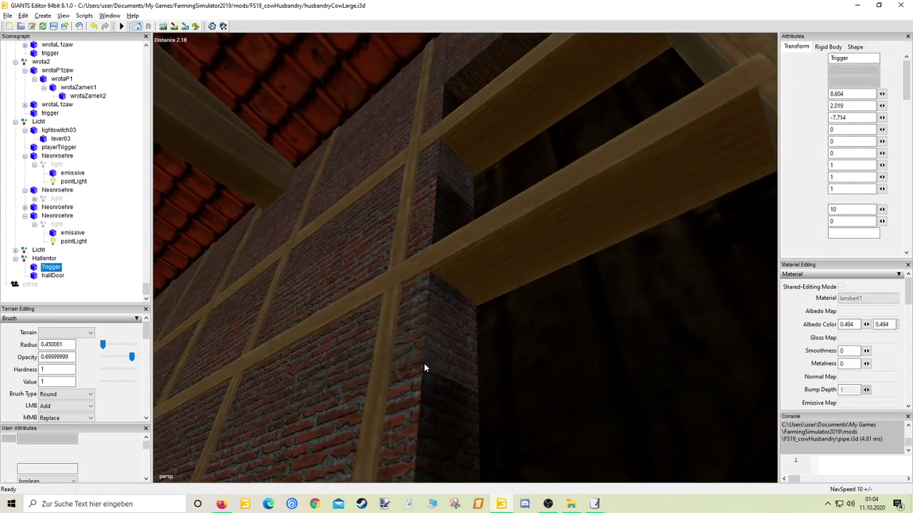
# Step: Select all wallShortC01 panels below the topmost row in the bays between the two cleared sections and delete them together
pyautogui.moveTo(423, 363); pyautogui.dragTo(469, 414, button='right')
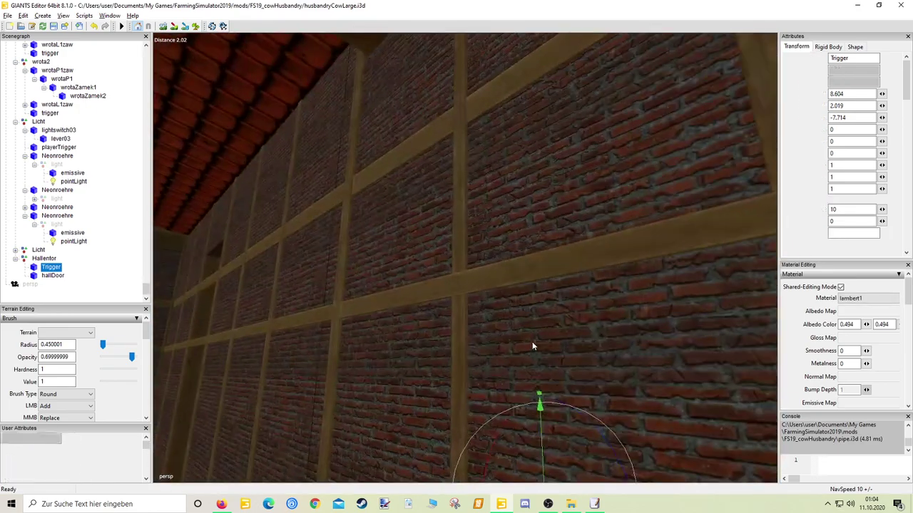
pyautogui.click(532, 341)
pyautogui.moveTo(556, 322); pyautogui.dragTo(563, 271, button='right')
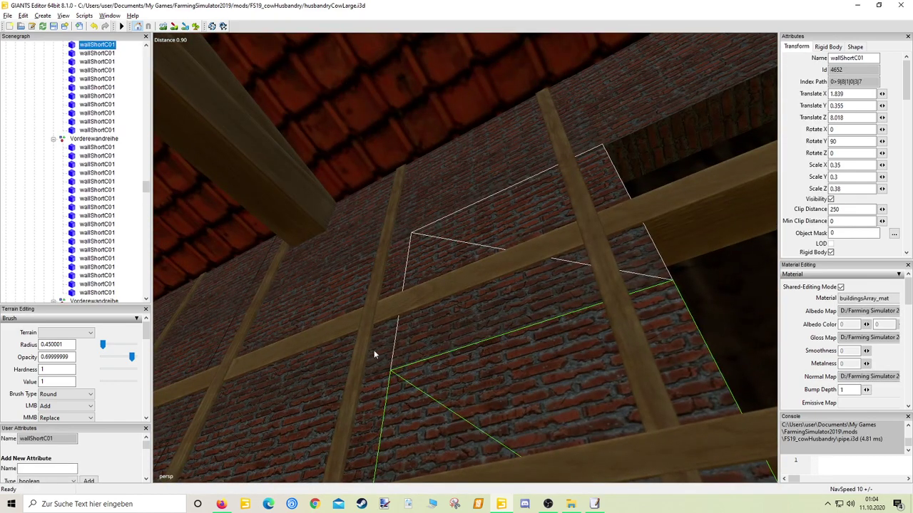
pyautogui.click(365, 412)
pyautogui.moveTo(365, 411); pyautogui.dragTo(346, 439, button='right')
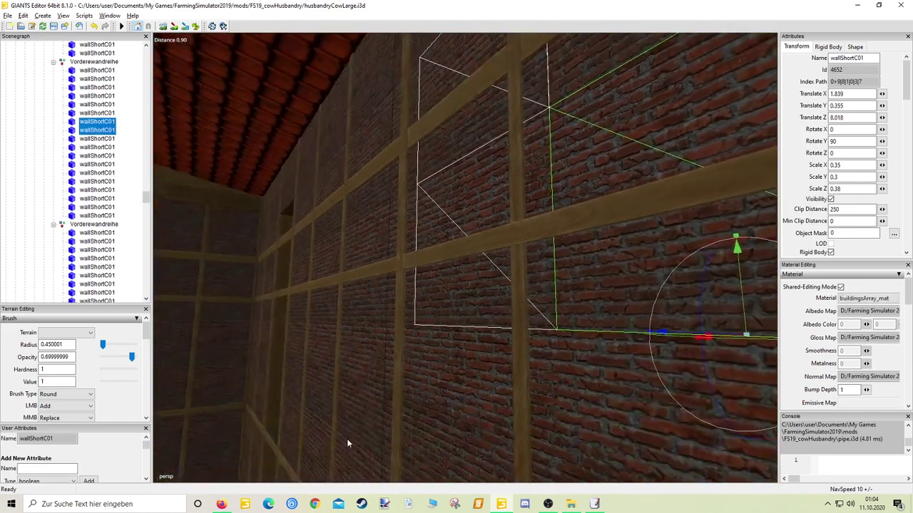
pyautogui.click(405, 236)
pyautogui.click(405, 236)
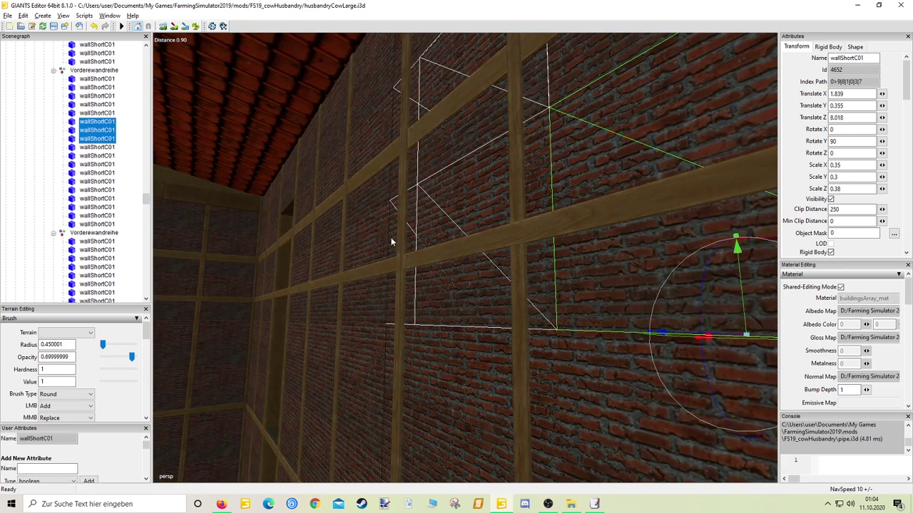
pyautogui.keyDown('ctrl'); pyautogui.click(382, 242); pyautogui.keyUp('ctrl')
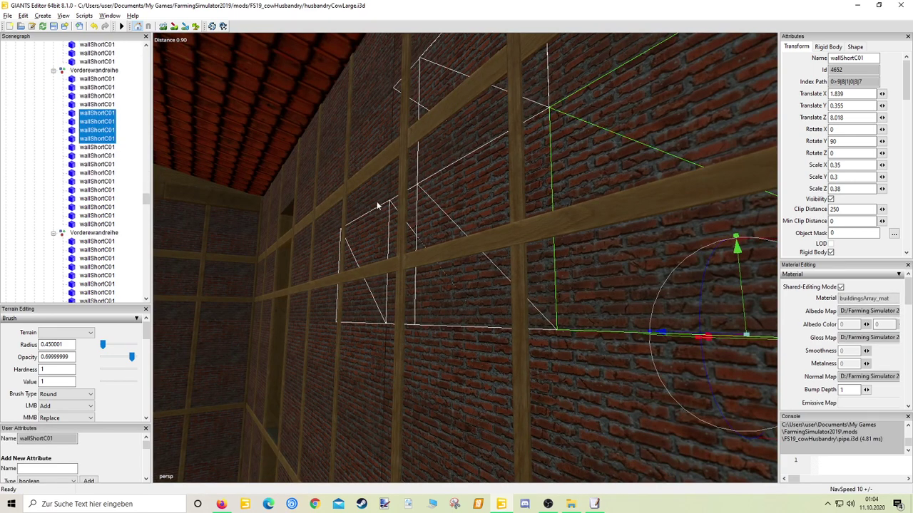
pyautogui.keyDown('ctrl'); pyautogui.click(334, 179); pyautogui.keyUp('ctrl')
pyautogui.keyDown('ctrl'); pyautogui.click(302, 318); pyautogui.keyUp('ctrl')
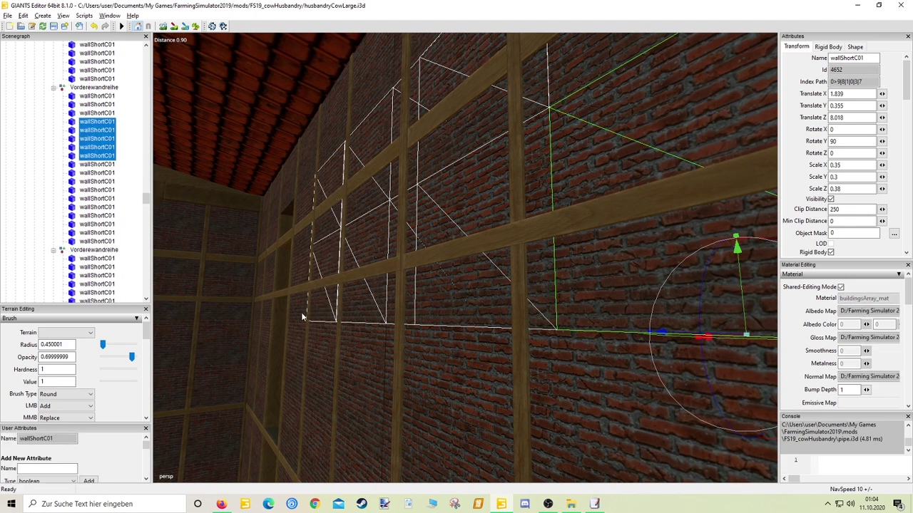
pyautogui.keyDown('ctrl'); pyautogui.click(304, 315); pyautogui.keyUp('ctrl')
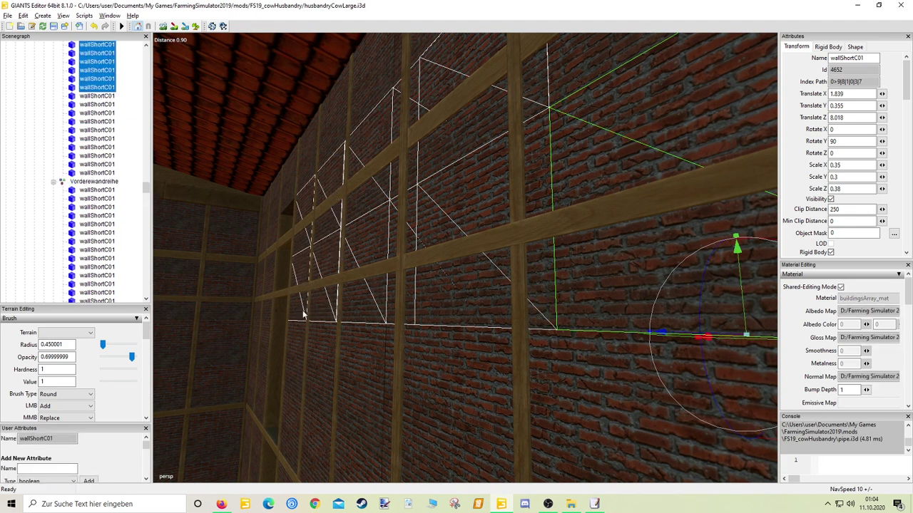
pyautogui.keyDown('ctrl'); pyautogui.click(303, 435); pyautogui.keyUp('ctrl')
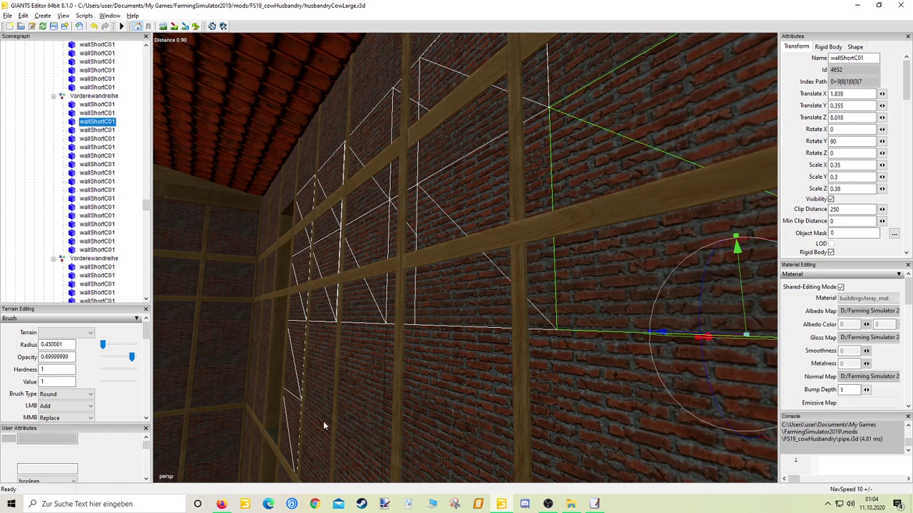
pyautogui.keyDown('ctrl'); pyautogui.click(378, 431); pyautogui.keyUp('ctrl')
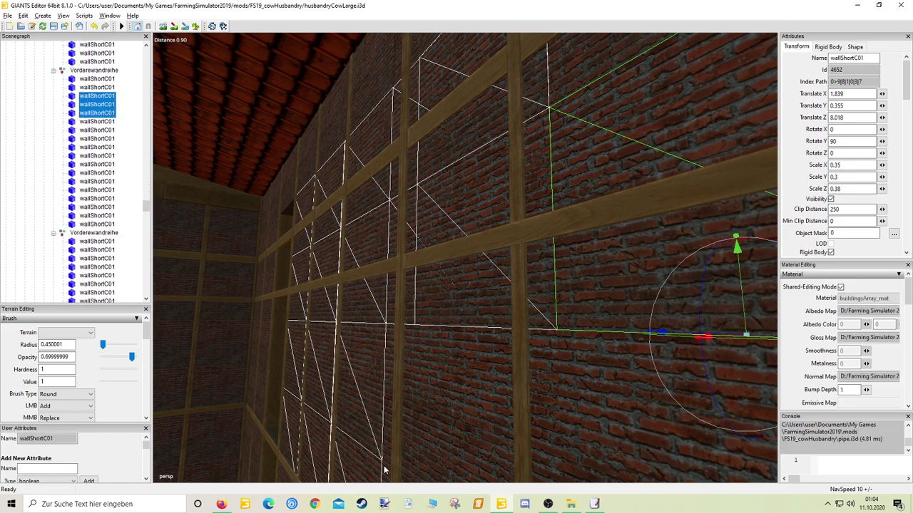
pyautogui.keyDown('ctrl'); pyautogui.click(392, 425); pyautogui.keyUp('ctrl')
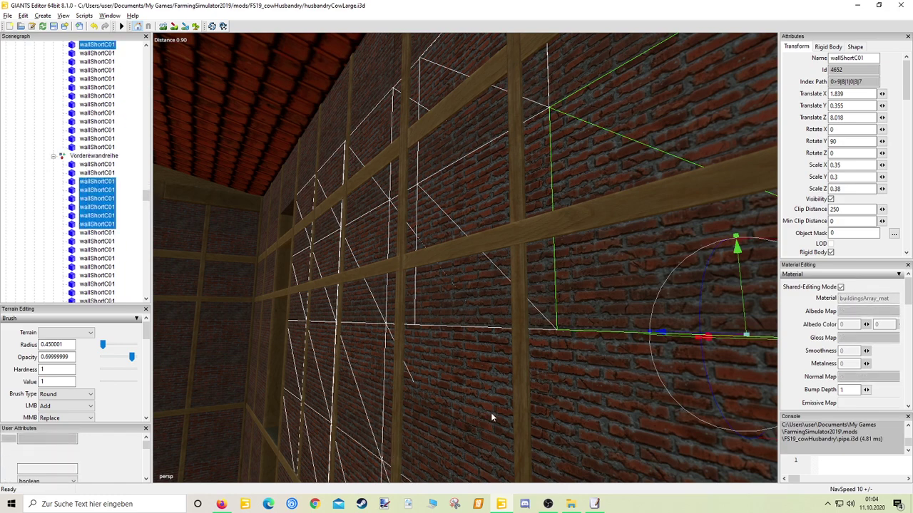
pyautogui.moveTo(491, 412); pyautogui.dragTo(463, 370, button='right')
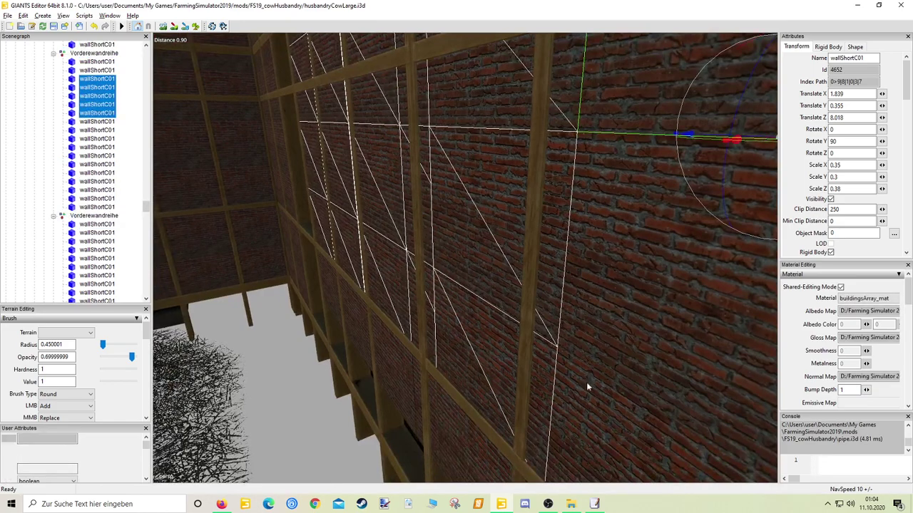
pyautogui.moveTo(612, 270); pyautogui.dragTo(514, 356, button='right')
pyautogui.click(513, 348)
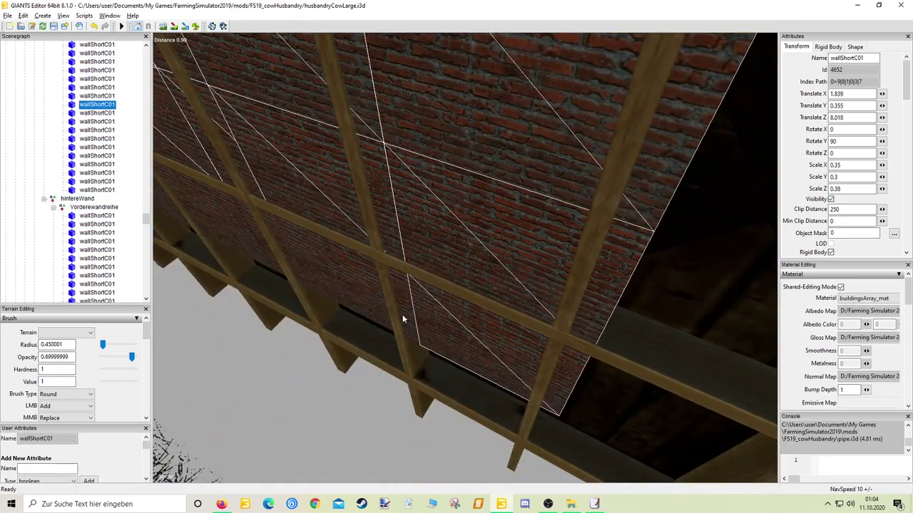
pyautogui.keyDown('shift'); pyautogui.click(340, 285); pyautogui.keyUp('shift')
pyautogui.keyDown('shift'); pyautogui.click(286, 255); pyautogui.keyUp('shift')
pyautogui.moveTo(286, 256); pyautogui.dragTo(399, 293, button='right')
pyautogui.keyDown('shift'); pyautogui.click(431, 346); pyautogui.keyUp('shift')
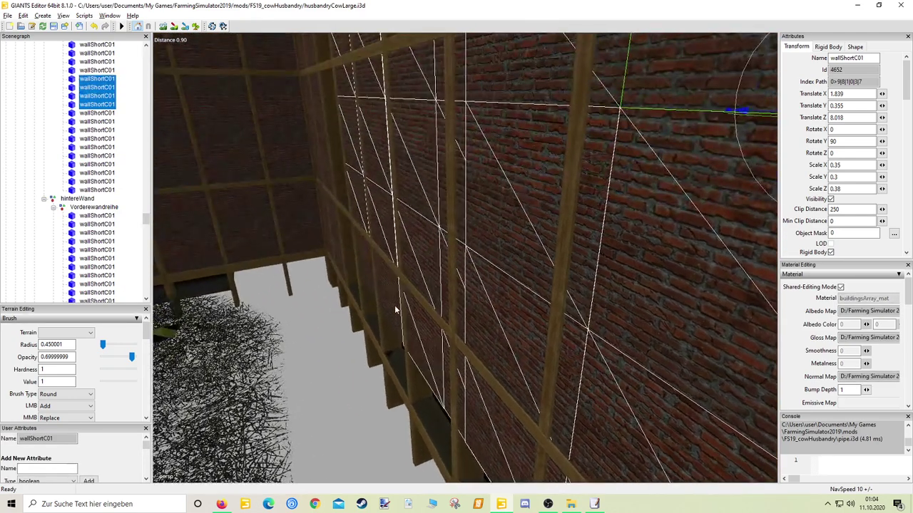
pyautogui.keyDown('shift'); pyautogui.click(367, 282); pyautogui.keyUp('shift')
pyautogui.scroll(3, 366, 277)
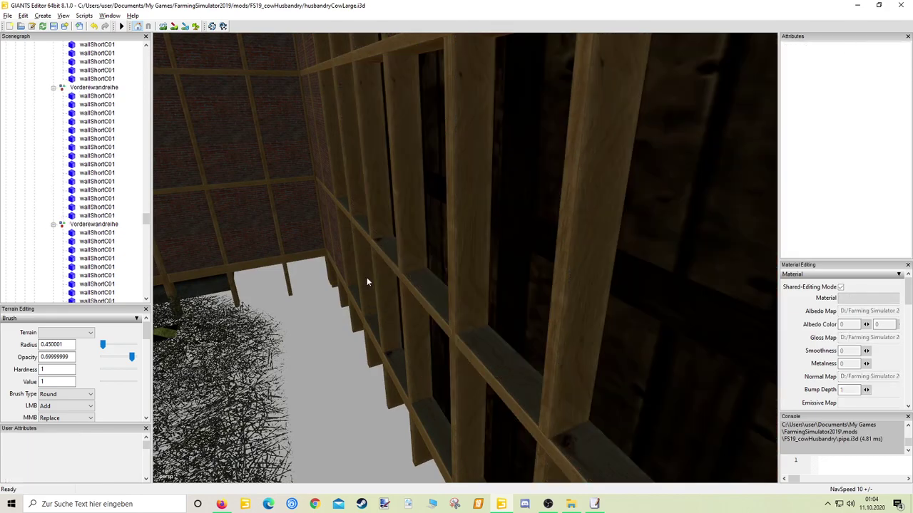
# Step: Inspect the cleared wall section, then select the vertical boardPlankLong post in it and frame it in the view
pyautogui.click(366, 278)
pyautogui.moveTo(366, 278); pyautogui.dragTo(438, 255, button='right')
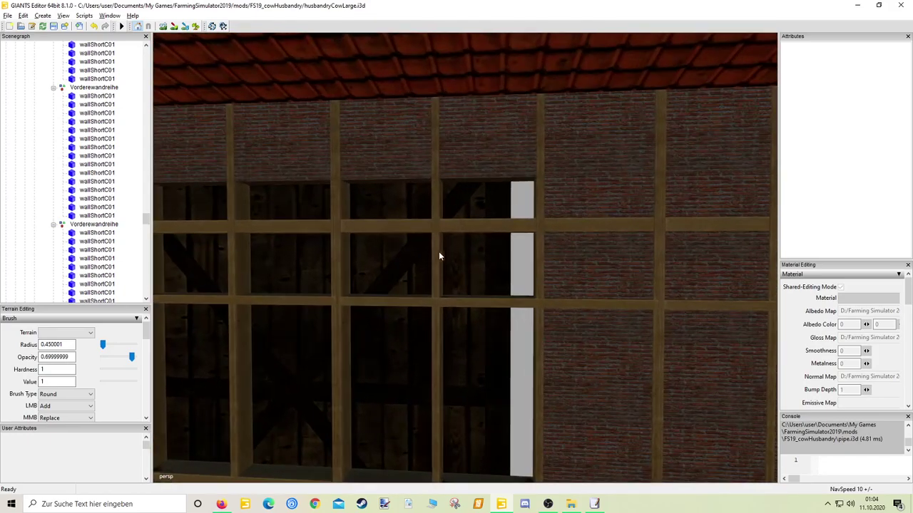
pyautogui.click(435, 256)
pyautogui.moveTo(466, 228); pyautogui.dragTo(462, 261, button='right')
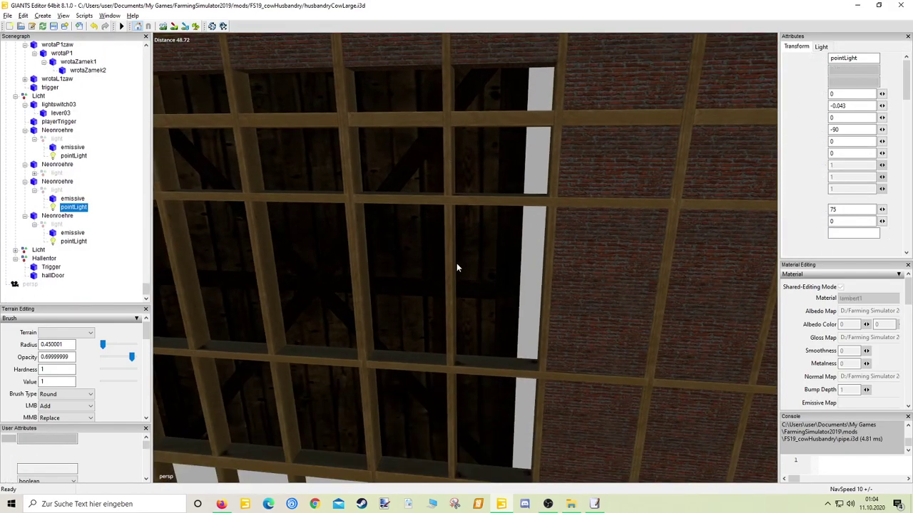
pyautogui.click(457, 263)
pyautogui.press('f')
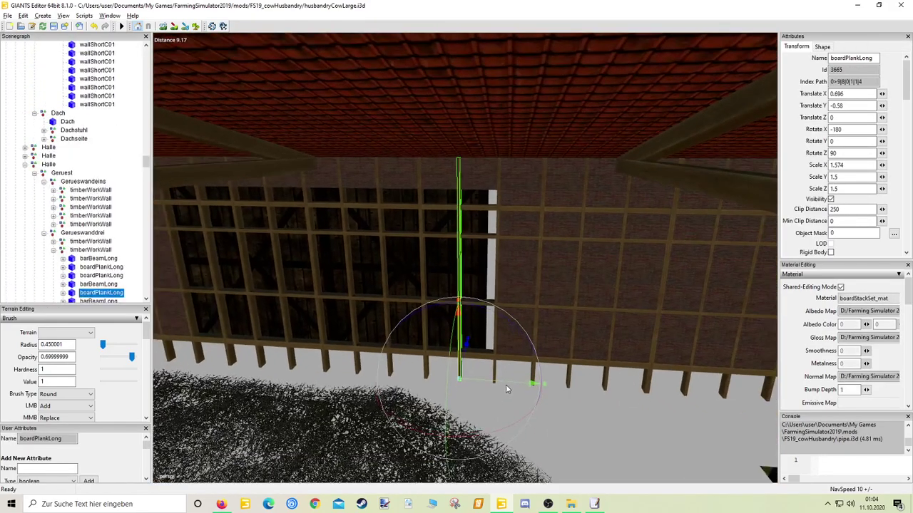
# Step: Shift the selected boardPlankLong post along the wall to a Translate X of about 1.273
pyautogui.moveTo(505, 389); pyautogui.dragTo(533, 389)
pyautogui.scroll(5, 531, 357)
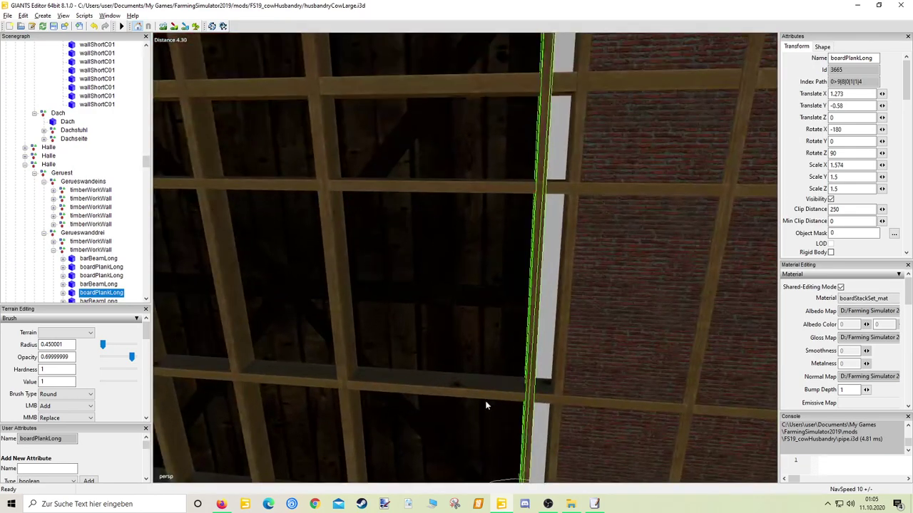
# Step: Delete the three lower barBeamLong cross beams in the bay beside the shifted post, keeping only the topmost beam
pyautogui.click(519, 371)
pyautogui.press('f')
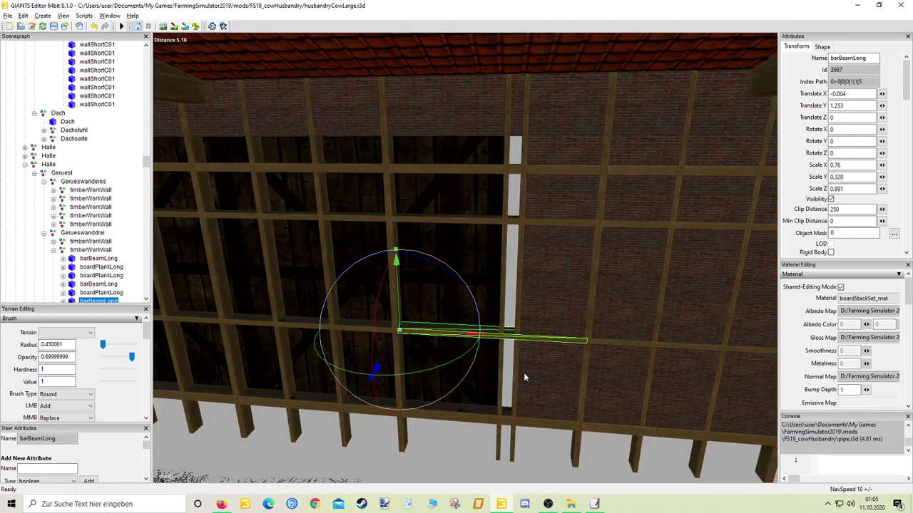
pyautogui.click(454, 417)
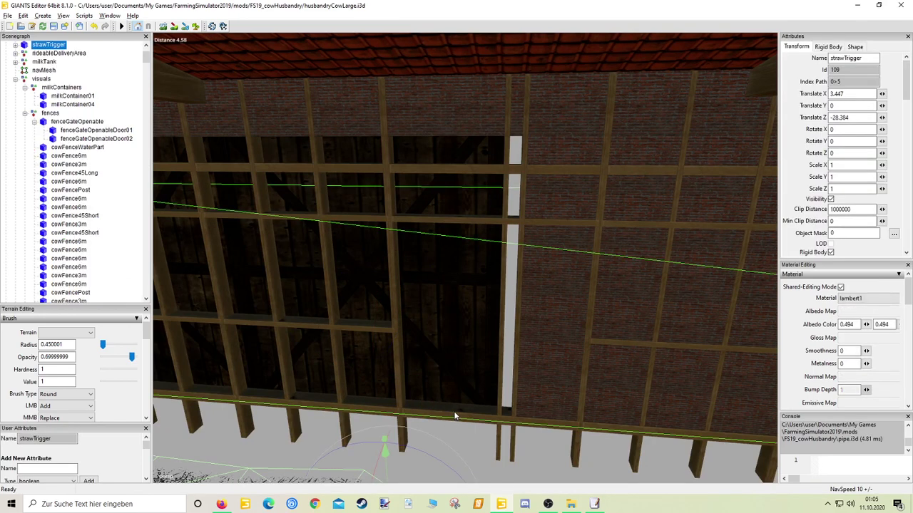
pyautogui.scroll(4, 458, 407)
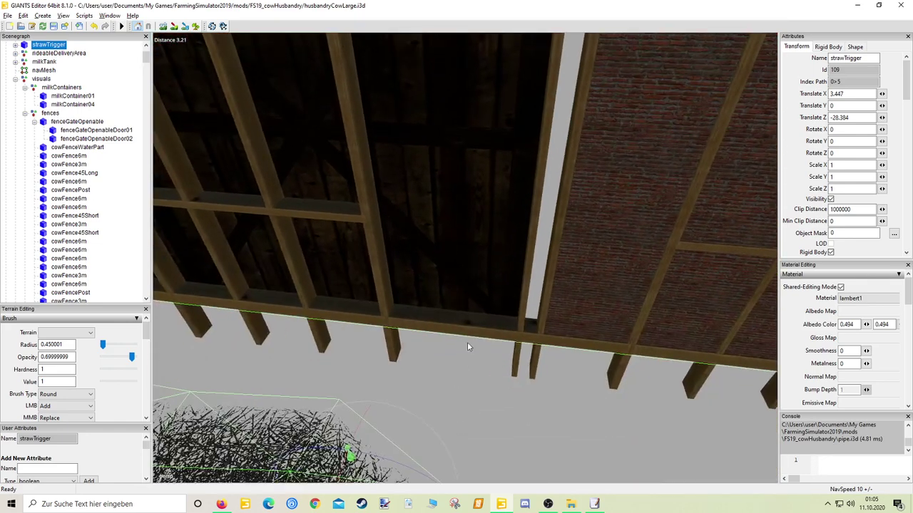
pyautogui.click(469, 326)
pyautogui.moveTo(471, 326); pyautogui.dragTo(472, 259, button='right')
pyautogui.click(471, 260)
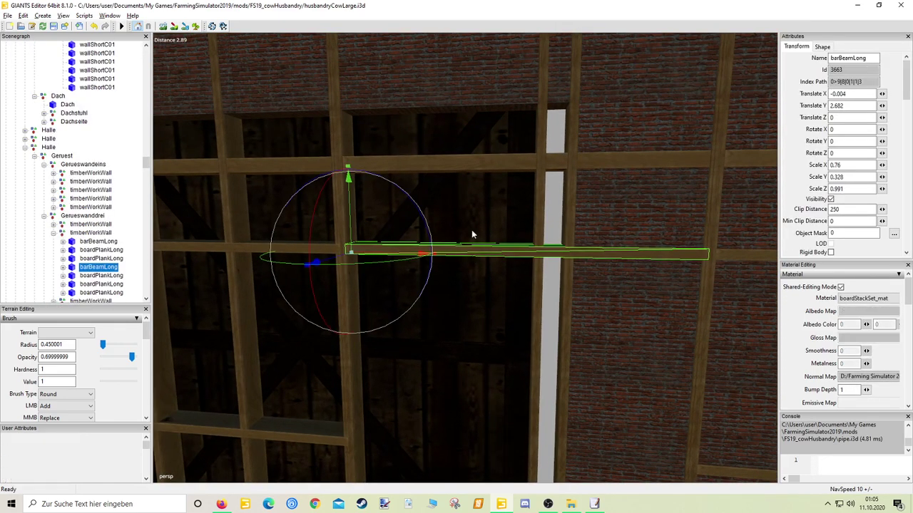
# Step: Raise the remaining topmost barBeamLong beam to a Translate Y of about 3.63
pyautogui.click(475, 166)
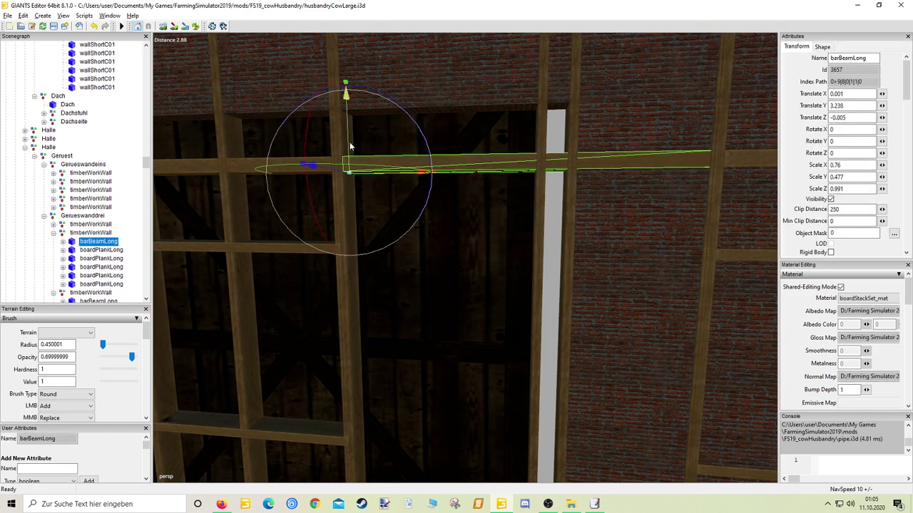
pyautogui.moveTo(350, 147); pyautogui.dragTo(356, 94)
pyautogui.moveTo(355, 95)
pyautogui.mouseDown(button='right')
pyautogui.moveTo(426, 79)
pyautogui.moveTo(350, 83)
pyautogui.mouseUp(button='right')
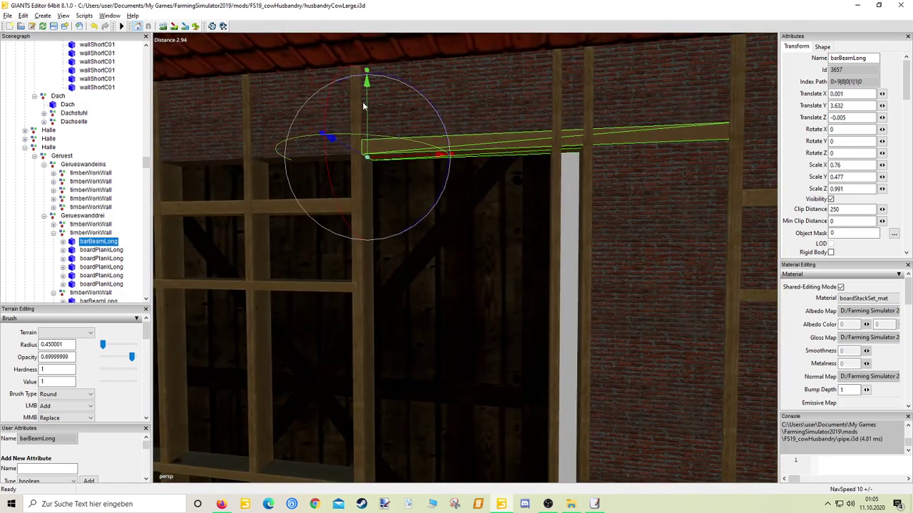
# Step: Delete the wallShortC01 brick panels above the raised beam and the adjacent panel in the neighbouring bay
pyautogui.click(510, 128)
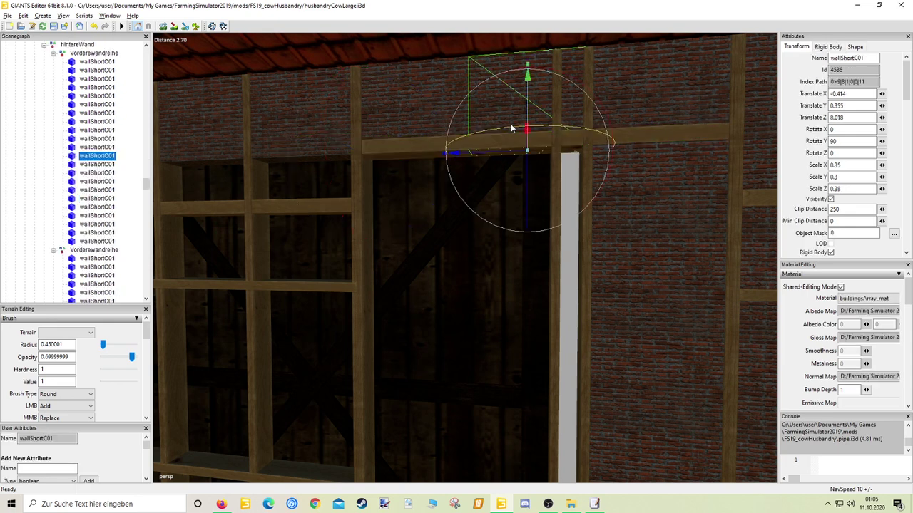
pyautogui.press('Delete')
pyautogui.press('Delete')
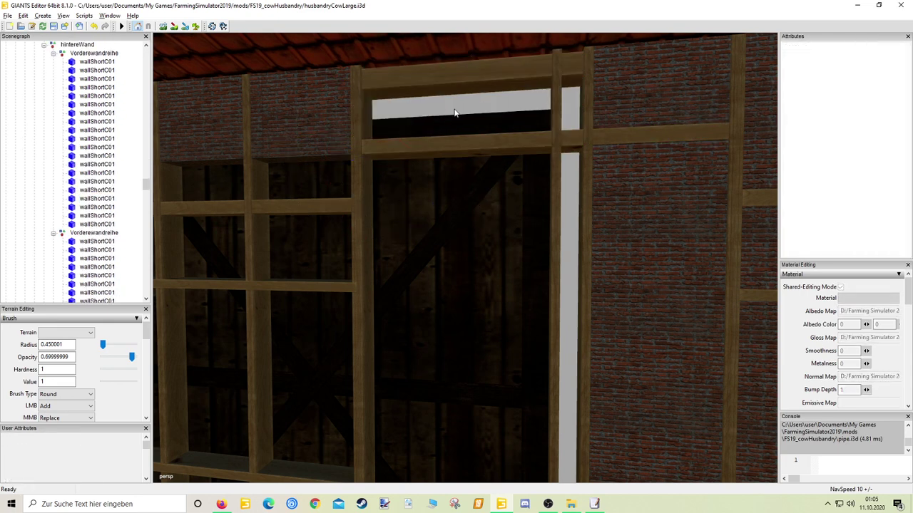
pyautogui.click(316, 137)
pyautogui.press('Delete')
pyautogui.press('a')
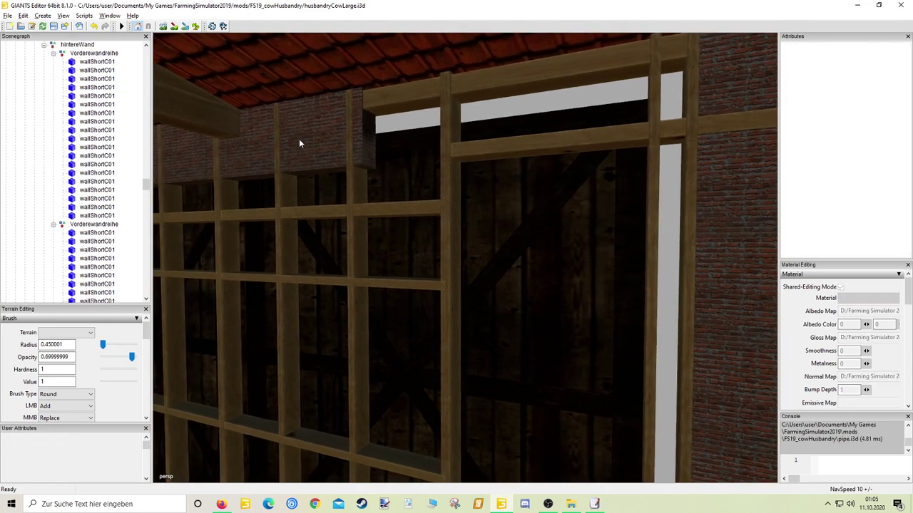
pyautogui.click(370, 145)
pyautogui.press('Delete')
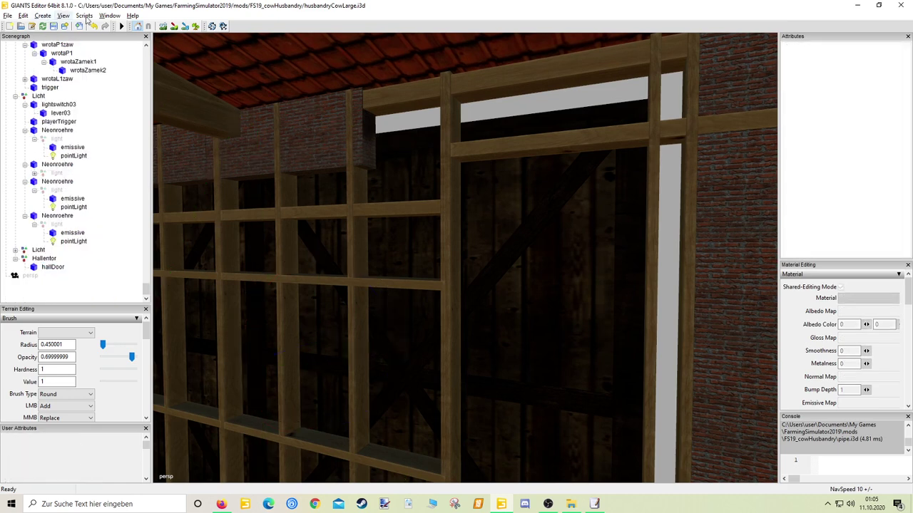
pyautogui.click(94, 26)
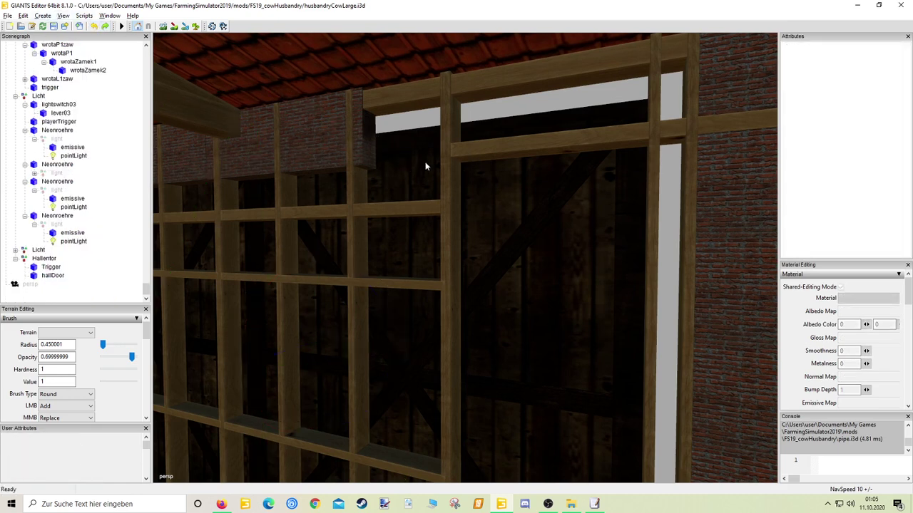
# Step: Move the raised barBeamLong beam up under the roof and sideways, to about Translate X -0.86 and Y 3.922
pyautogui.click(482, 148)
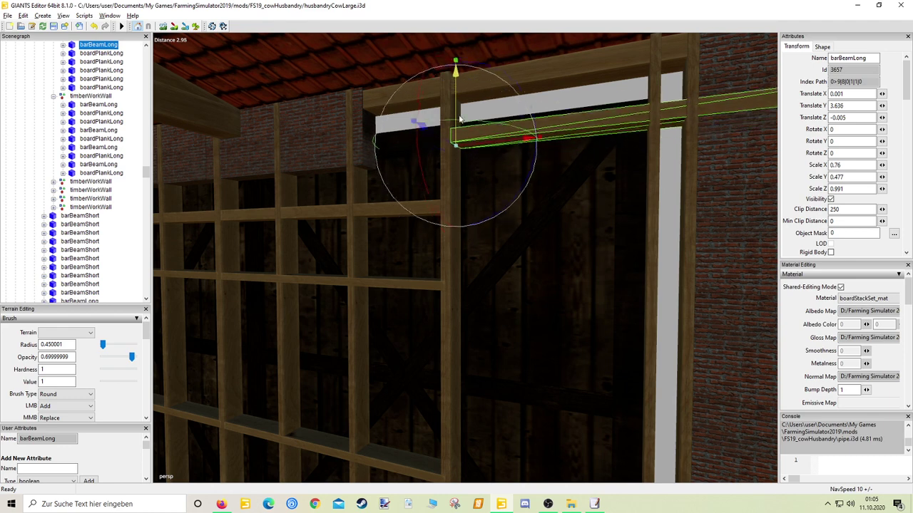
pyautogui.moveTo(460, 119); pyautogui.dragTo(399, 115)
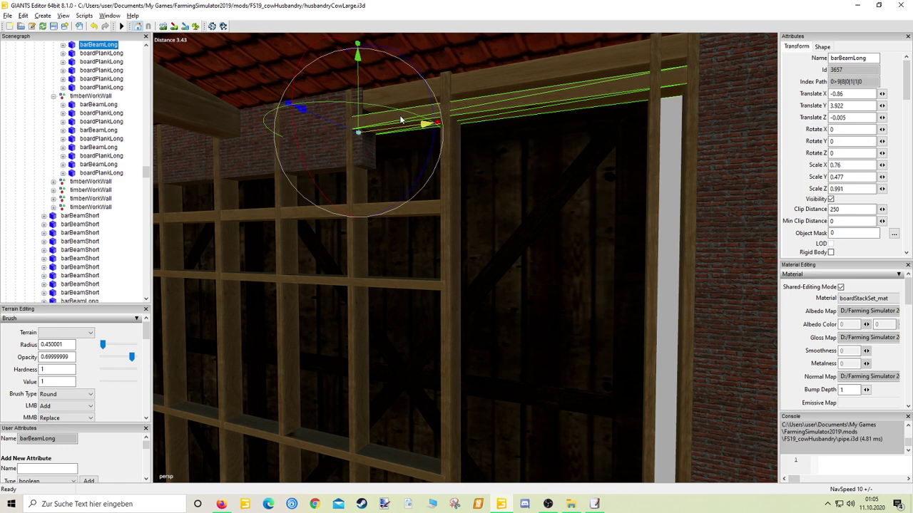
# Step: Delete both overlapping boardPlankLong posts dividing the two bays and the uppermost barBeamLong cross beam beside them
pyautogui.moveTo(400, 115); pyautogui.dragTo(418, 139, button='middle')
pyautogui.click(419, 144)
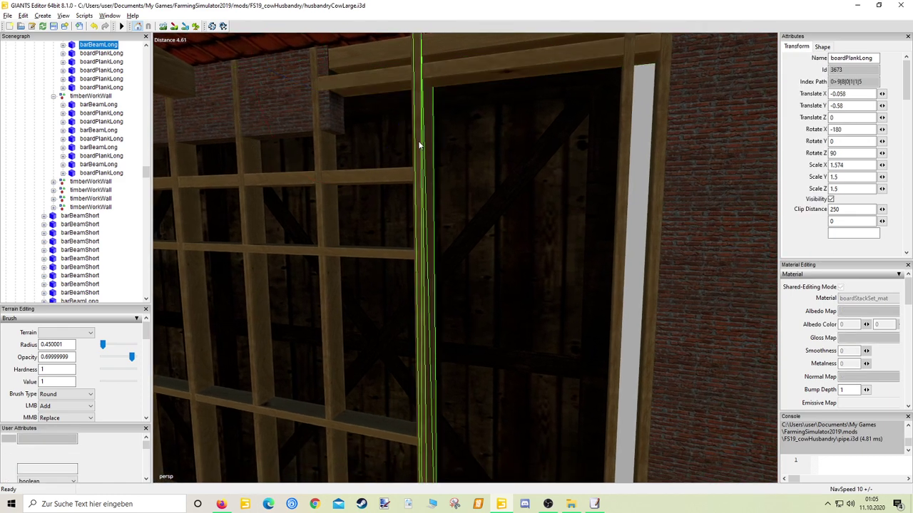
pyautogui.click(401, 174)
pyautogui.click(413, 180)
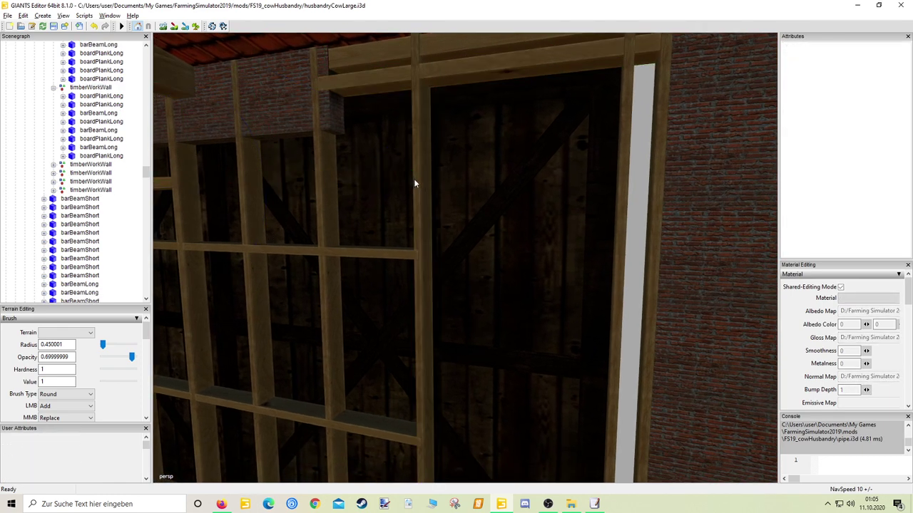
pyautogui.press('Delete')
# Step: Delete the three remaining barBeamLong cross beams of that timber section, including the bottom one
pyautogui.click(402, 256)
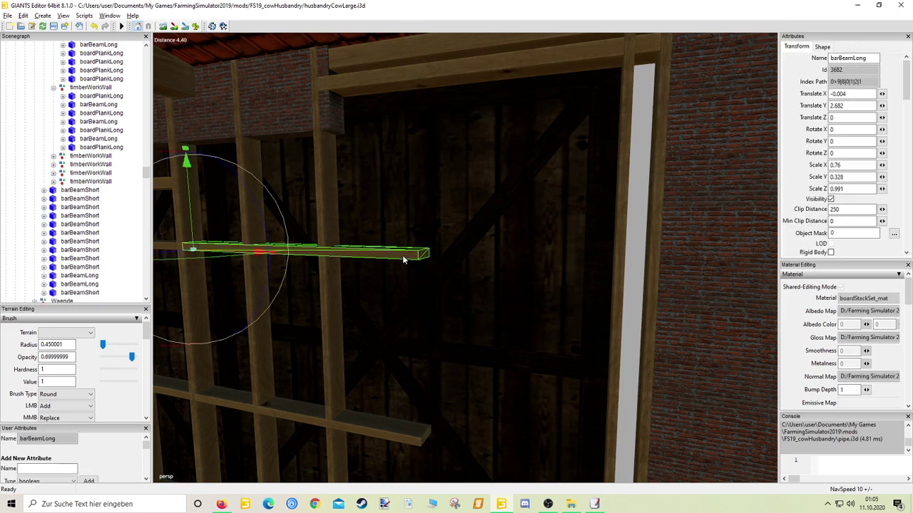
pyautogui.press('Delete')
pyautogui.click(399, 435)
pyautogui.press('Delete')
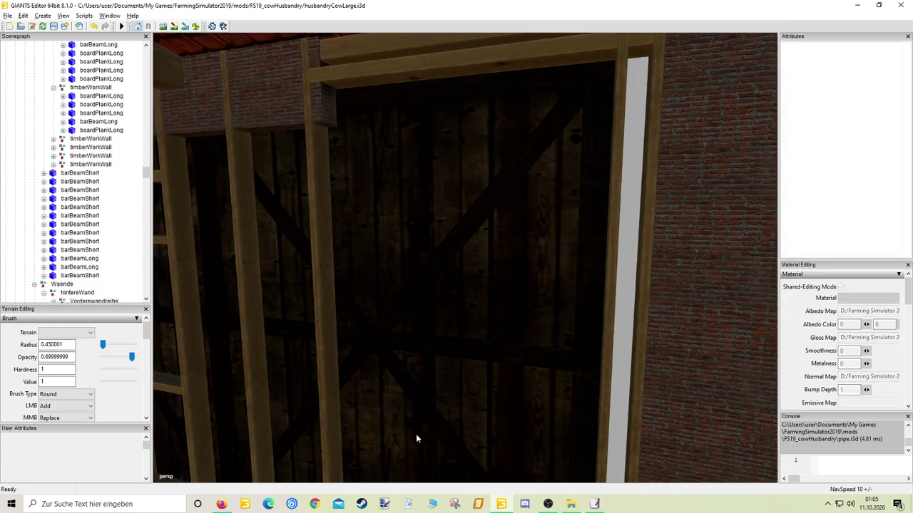
pyautogui.moveTo(415, 433); pyautogui.dragTo(438, 421, button='middle')
pyautogui.click(499, 431)
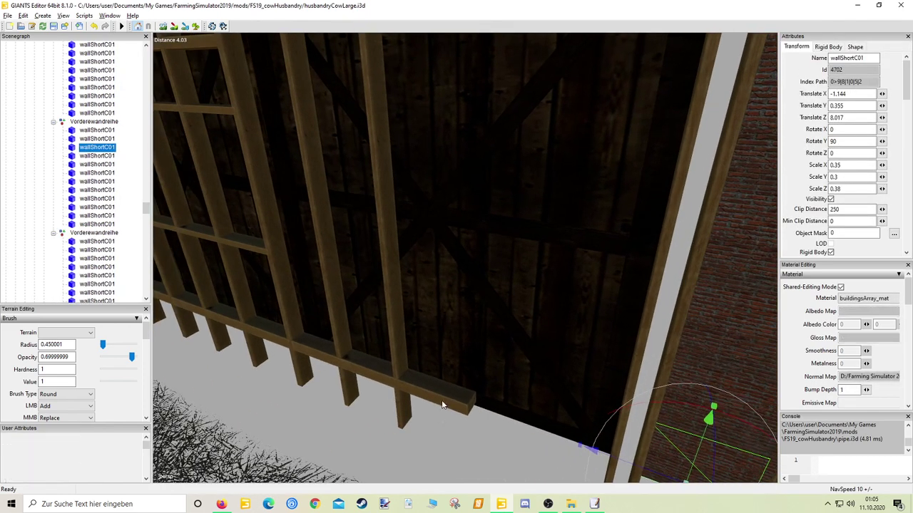
pyautogui.click(436, 417)
pyautogui.press('Delete')
pyautogui.click(402, 364)
pyautogui.press('Escape')
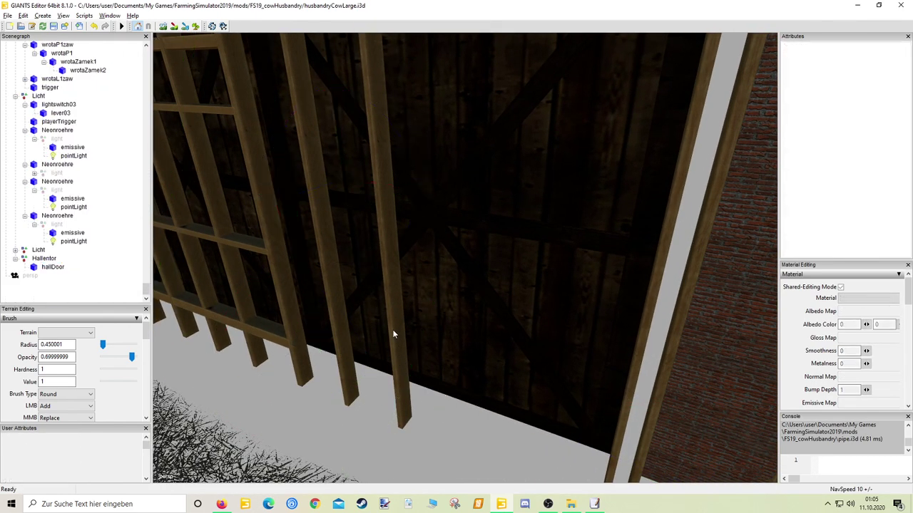
pyautogui.click(103, 26)
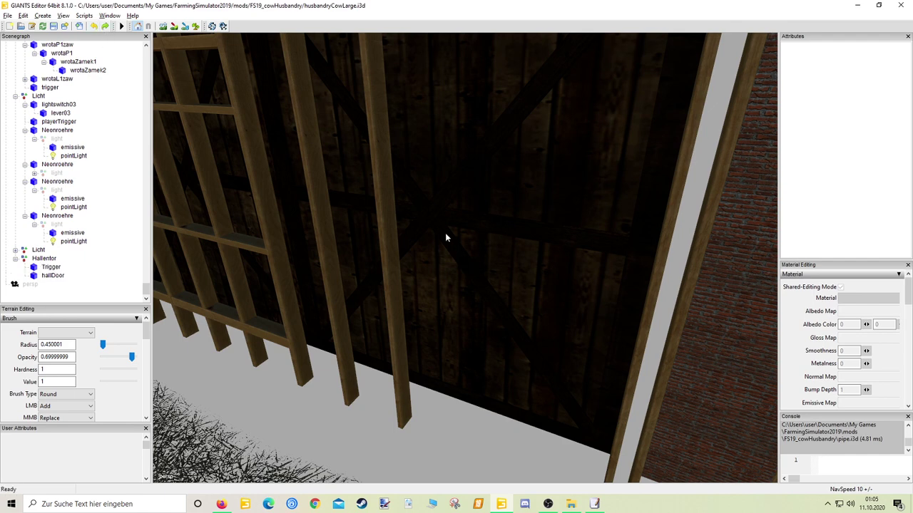
# Step: Delete two of the free-standing boardPlankLong posts left in the cleared timber section
pyautogui.moveTo(445, 237); pyautogui.dragTo(509, 291, button='middle')
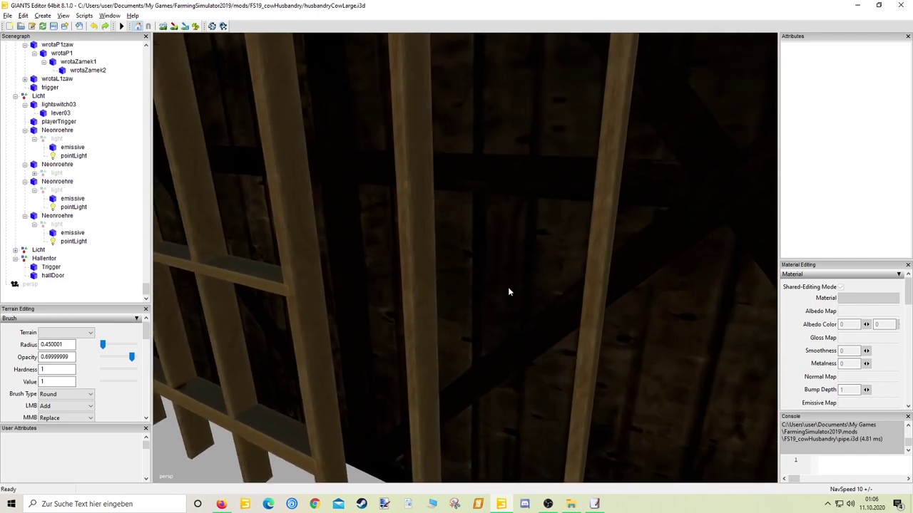
pyautogui.click(604, 307)
pyautogui.scroll(2, 575, 311)
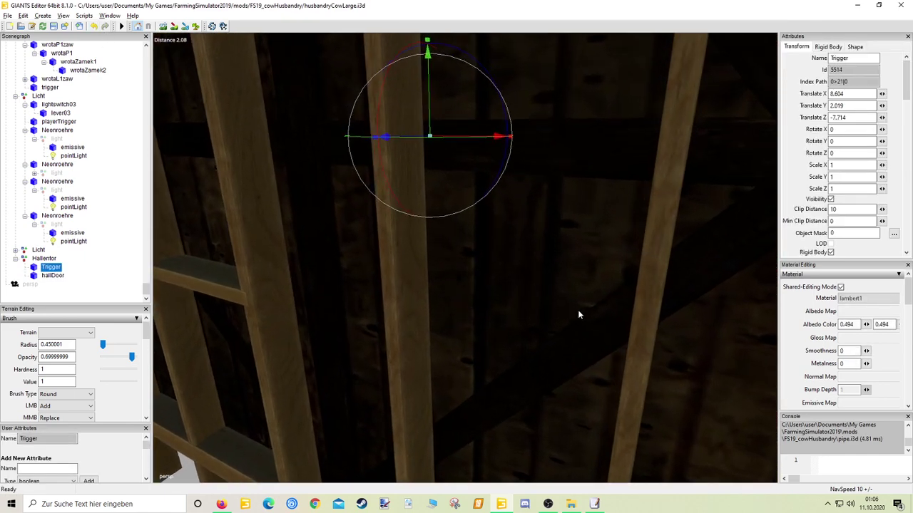
pyautogui.click(651, 332)
pyautogui.moveTo(652, 334); pyautogui.dragTo(464, 245, button='middle')
pyautogui.click(519, 291)
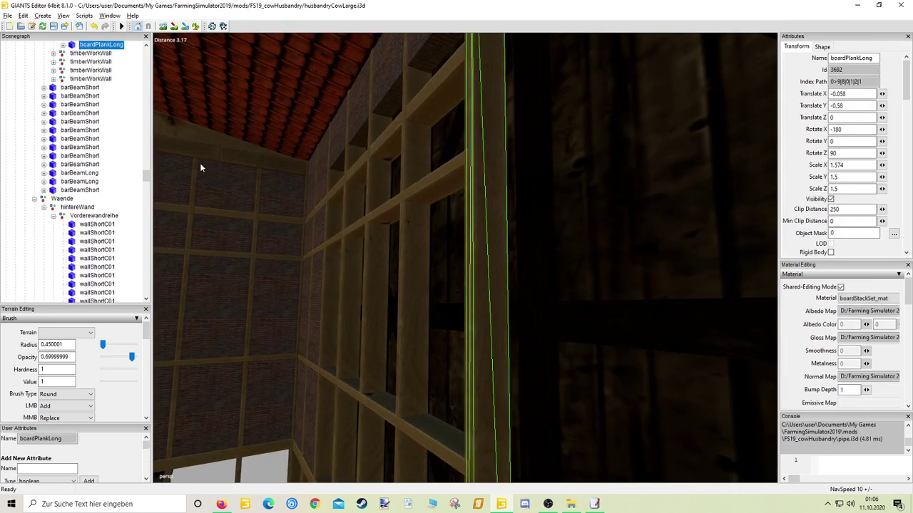
# Step: Delete the timberWorkWall group that holds the section's last two boardPlankLong posts
pyautogui.scroll(3, 104, 85)
pyautogui.click(91, 96)
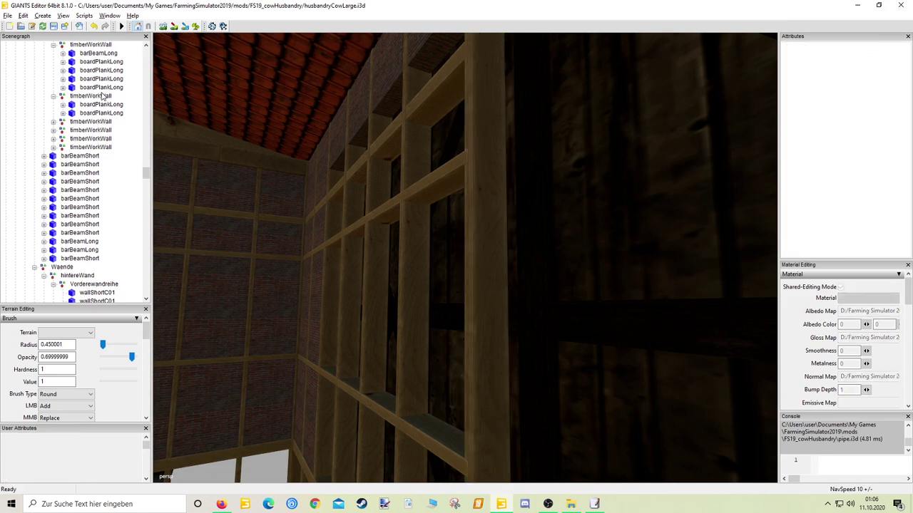
pyautogui.click(53, 96)
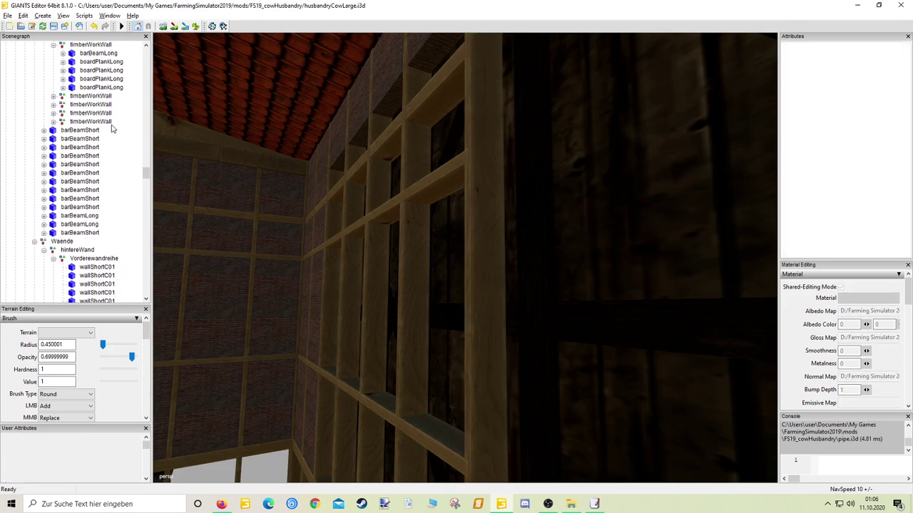
# Step: Identify the timberWorkWall groups in Gerueswanddrei and delete the fourth one, which frames the bay next to the cleared opening
pyautogui.scroll(1, 94, 75)
pyautogui.click(92, 70)
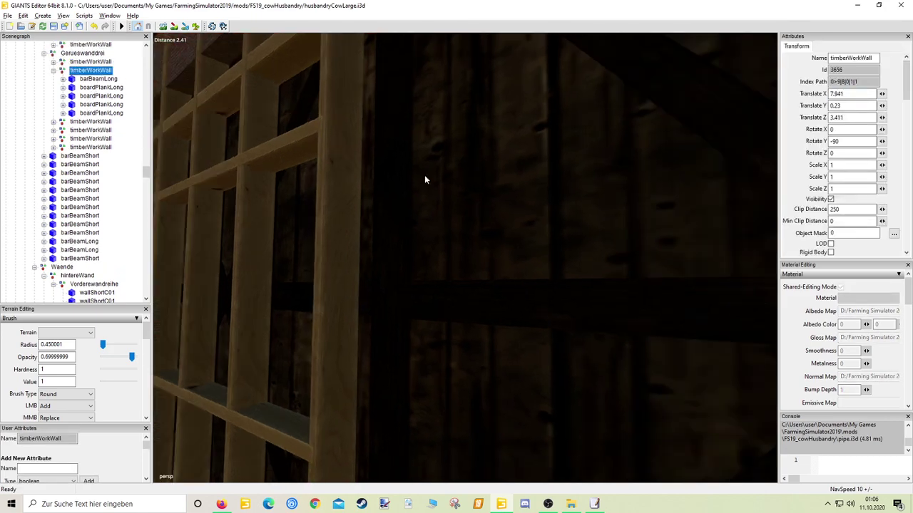
pyautogui.scroll(-5, 571, 206)
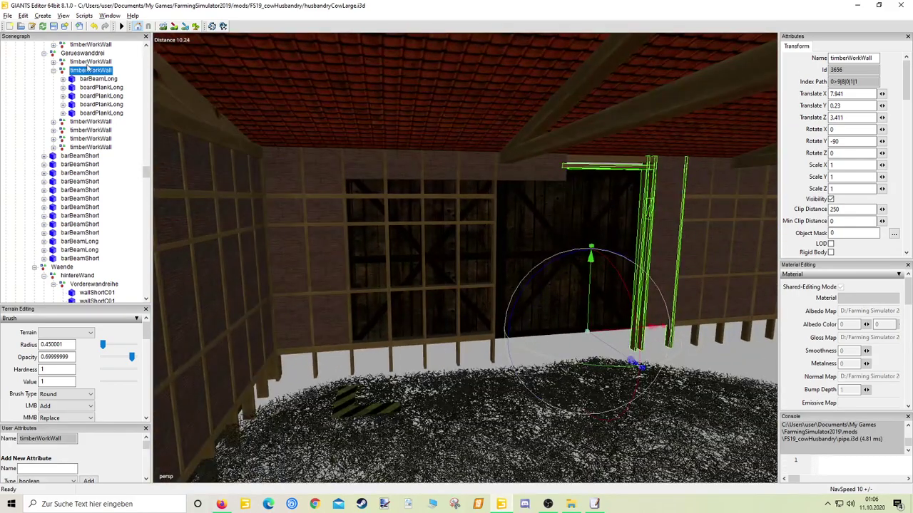
pyautogui.click(88, 63)
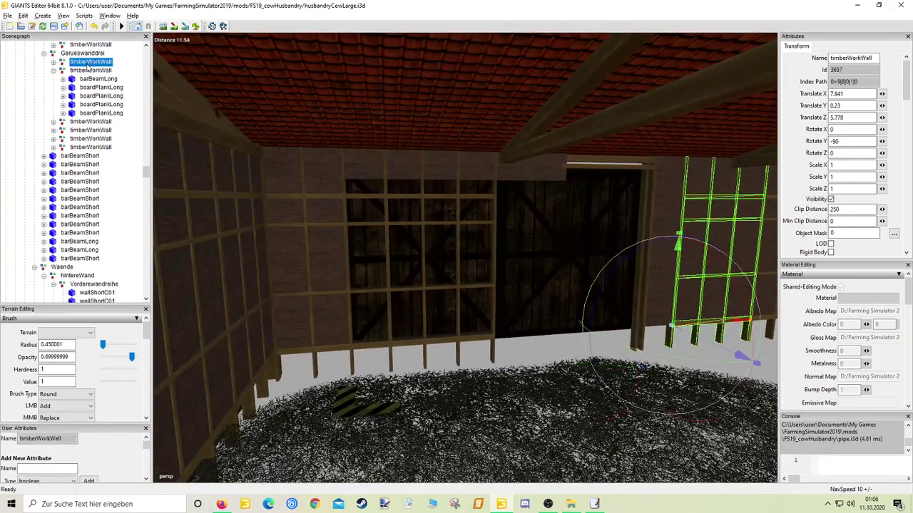
pyautogui.click(53, 71)
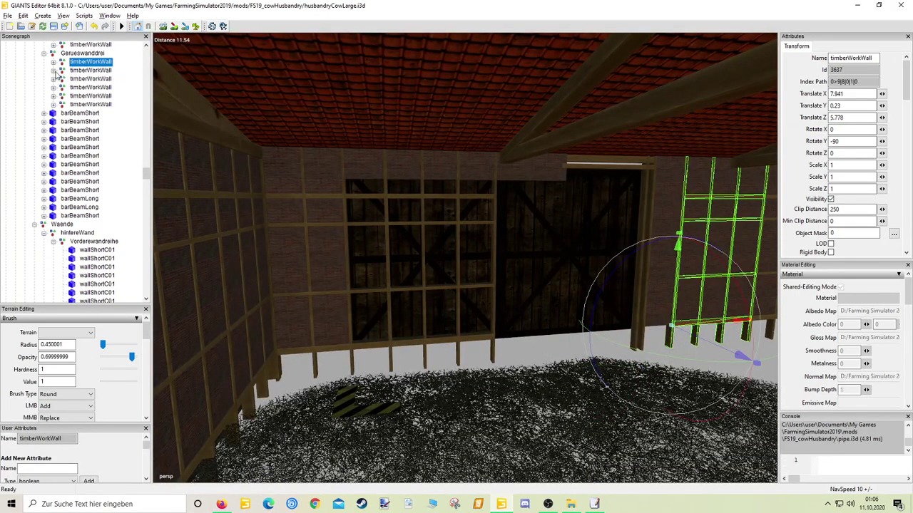
pyautogui.click(91, 78)
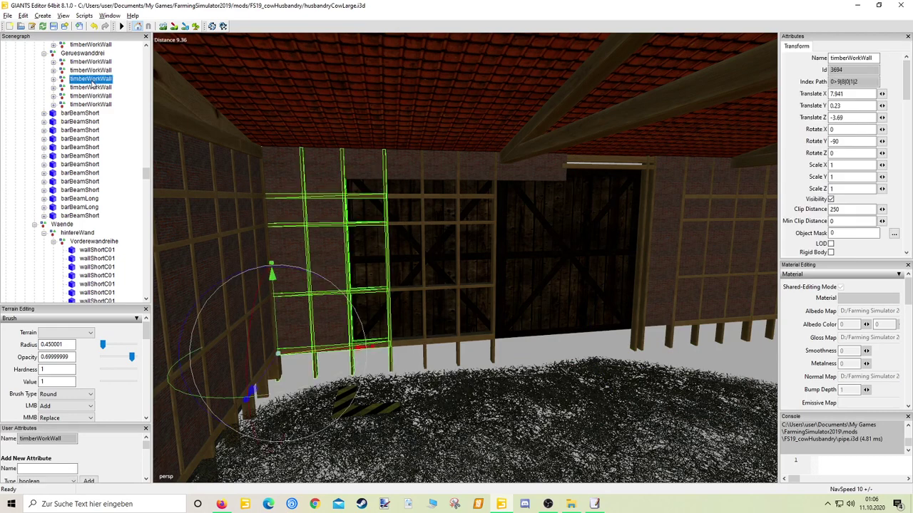
pyautogui.click(91, 87)
pyautogui.press('Delete')
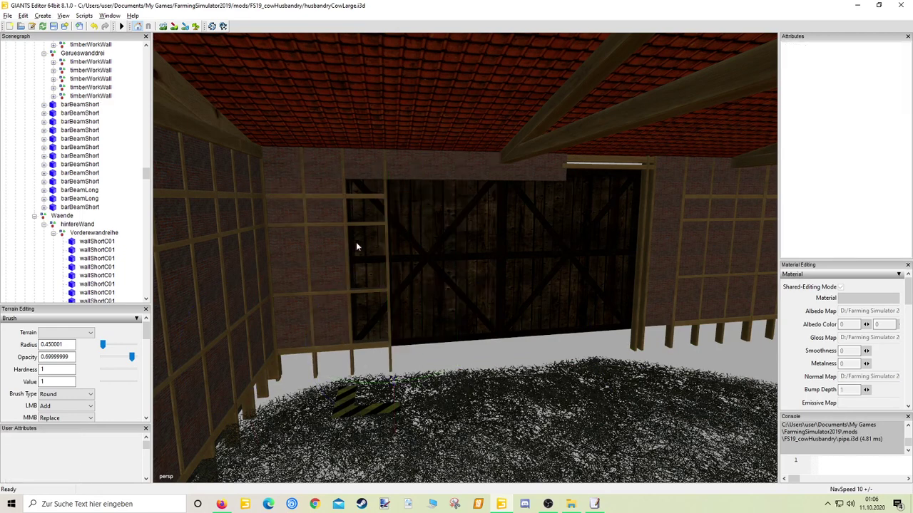
# Step: Delete the vertical boardPlankLong post that stands in front of the wooden door, at the free end of the cross beams
pyautogui.scroll(10, 430, 295)
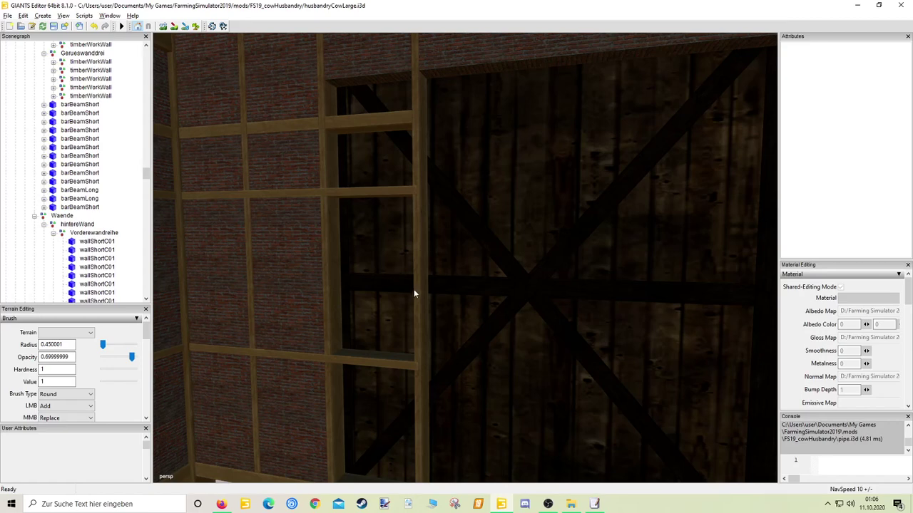
pyautogui.click(417, 293)
pyautogui.press('Delete')
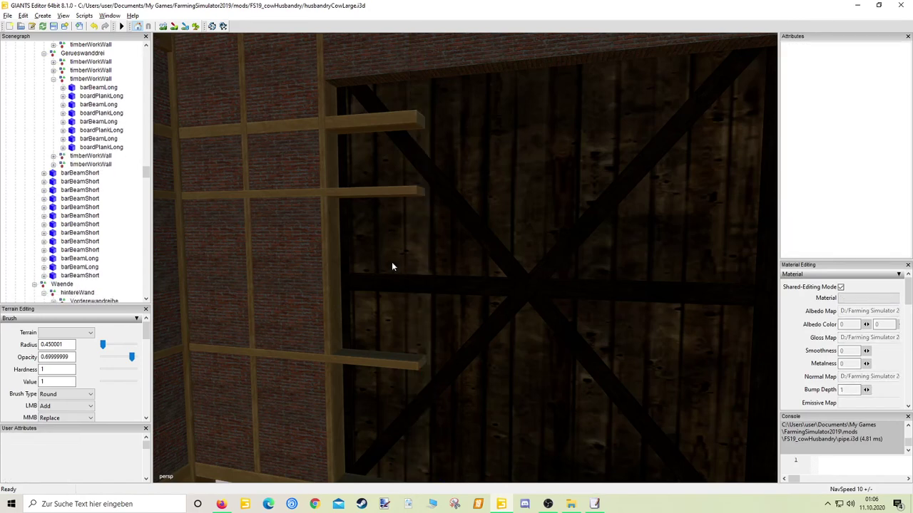
# Step: Shorten the two upper cross beams to end at the remaining post, with Scale X 0.491 for the second and 0.49 for the top one
pyautogui.click(331, 196)
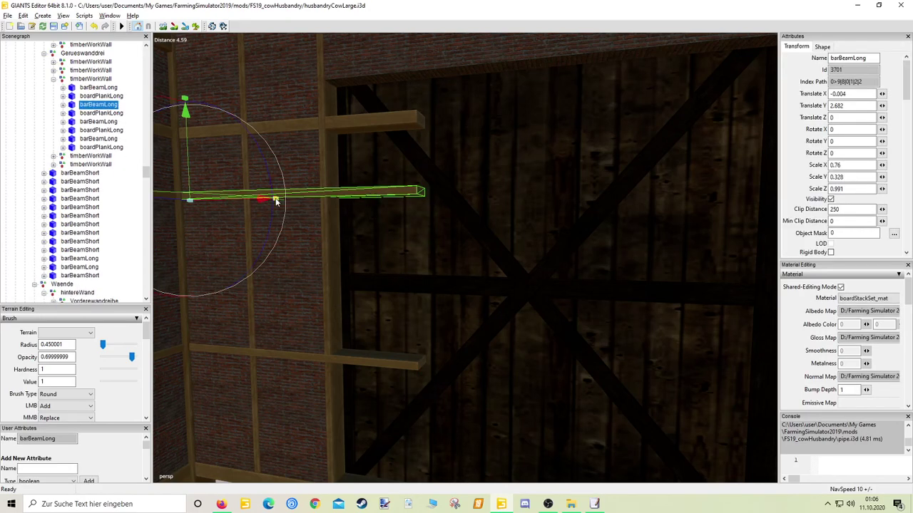
pyautogui.moveTo(277, 202); pyautogui.dragTo(254, 201)
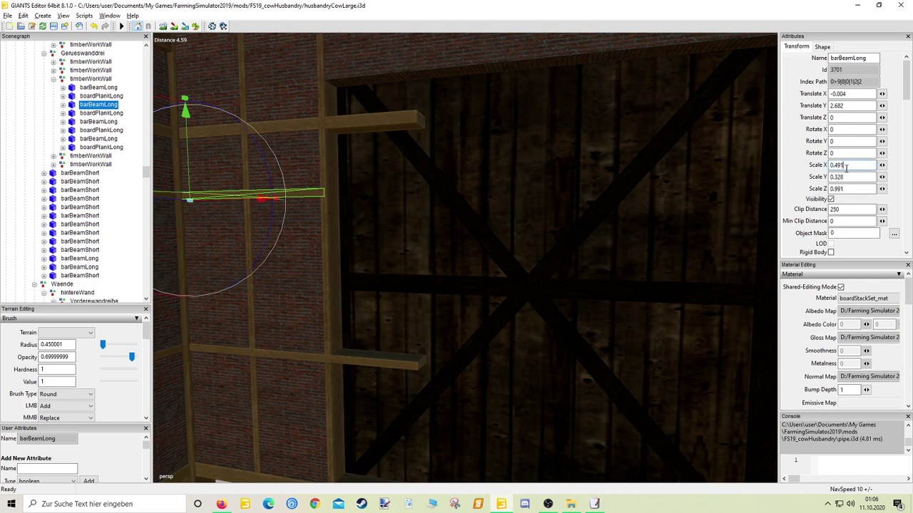
pyautogui.click(394, 127)
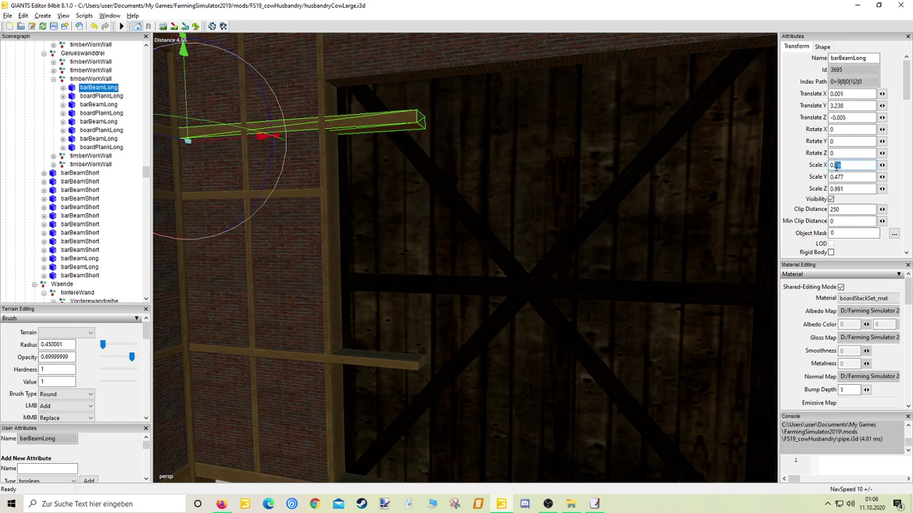
pyautogui.write('0.49')
# Step: Set Scale X to 0.49 for the two lower barBeamLong cross beams, including the bottom one
pyautogui.click(409, 364)
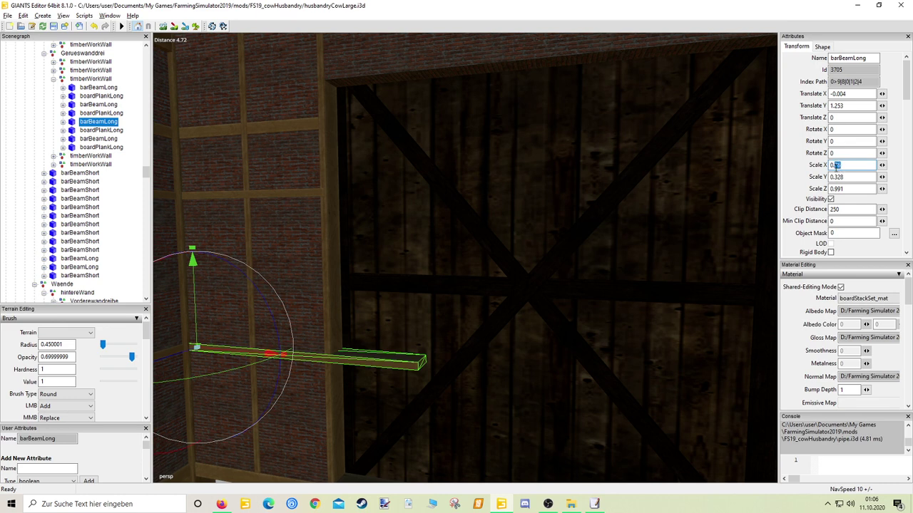
pyautogui.write('49')
pyautogui.press('Return')
pyautogui.moveTo(499, 299); pyautogui.dragTo(461, 392, button='middle')
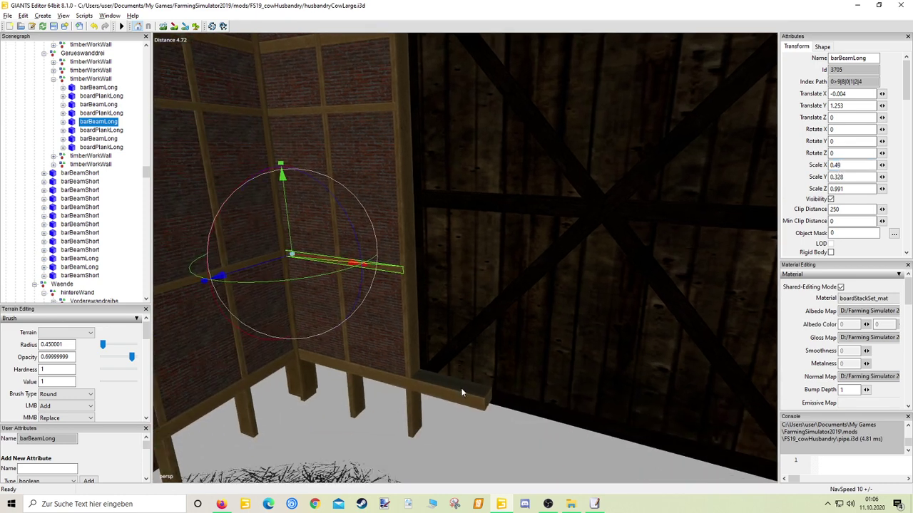
pyautogui.click(462, 392)
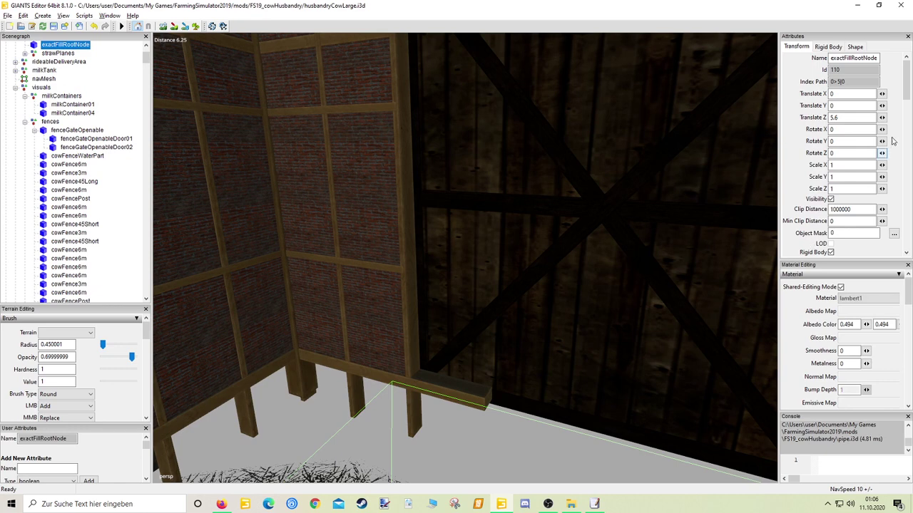
pyautogui.click(460, 389)
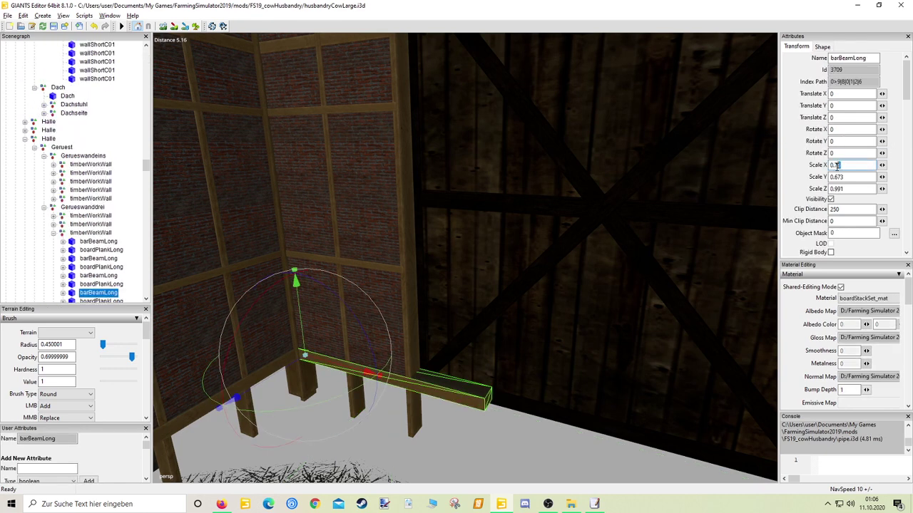
pyautogui.write('0.49')
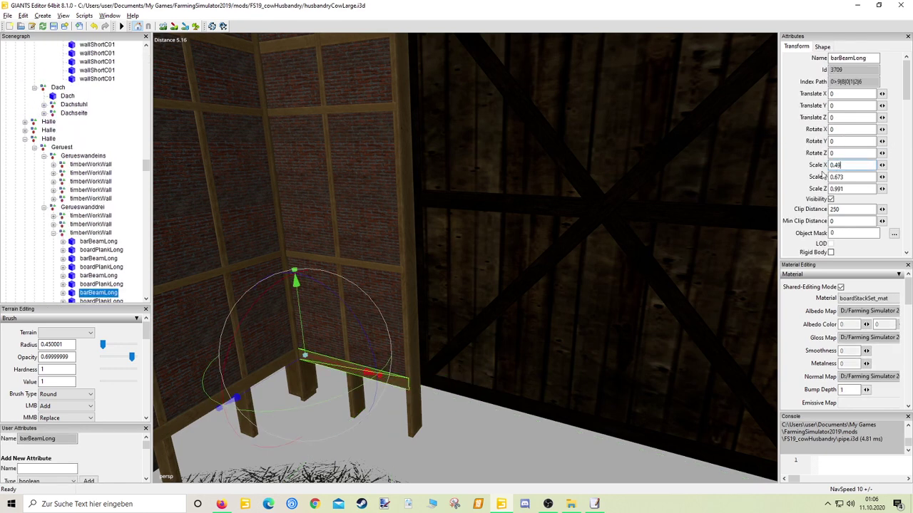
# Step: Select the wallShortC01 brick panel at the end of the strip above the wooden door, beside the exposed timber beams
pyautogui.moveTo(478, 271); pyautogui.dragTo(550, 226, button='middle')
pyautogui.click(529, 212)
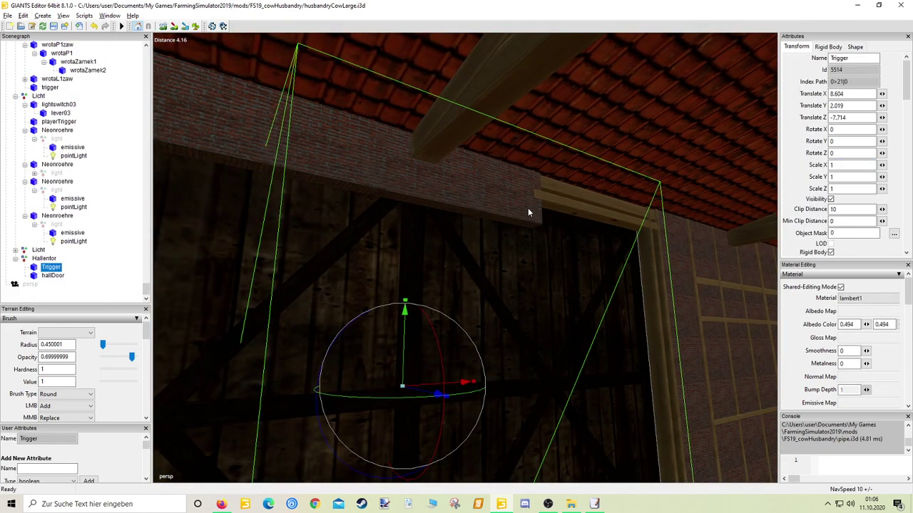
pyautogui.scroll(5, 535, 206)
pyautogui.scroll(3, 589, 197)
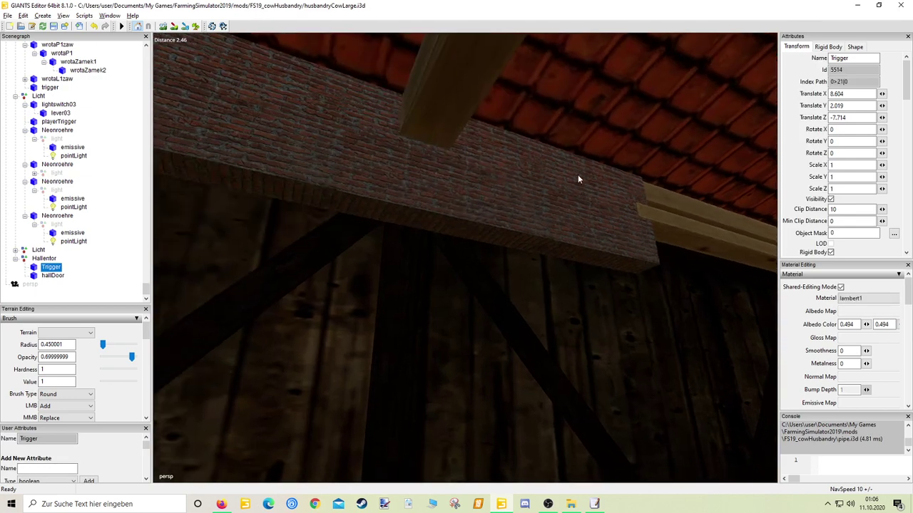
pyautogui.scroll(2, 616, 252)
pyautogui.click(627, 244)
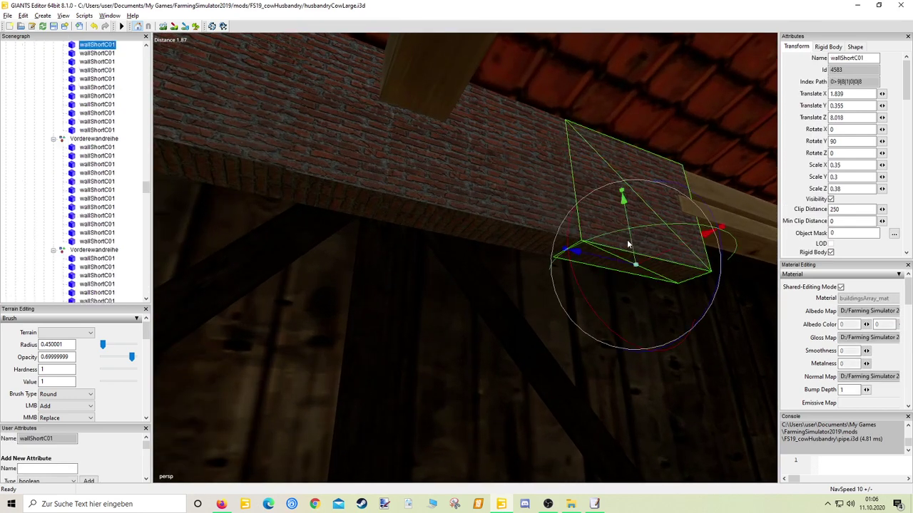
# Step: Delete the row of short brick wall segments (wallShortC01) above the large wooden gate, beneath the roof beam
pyautogui.press('Delete')
pyautogui.click(535, 228)
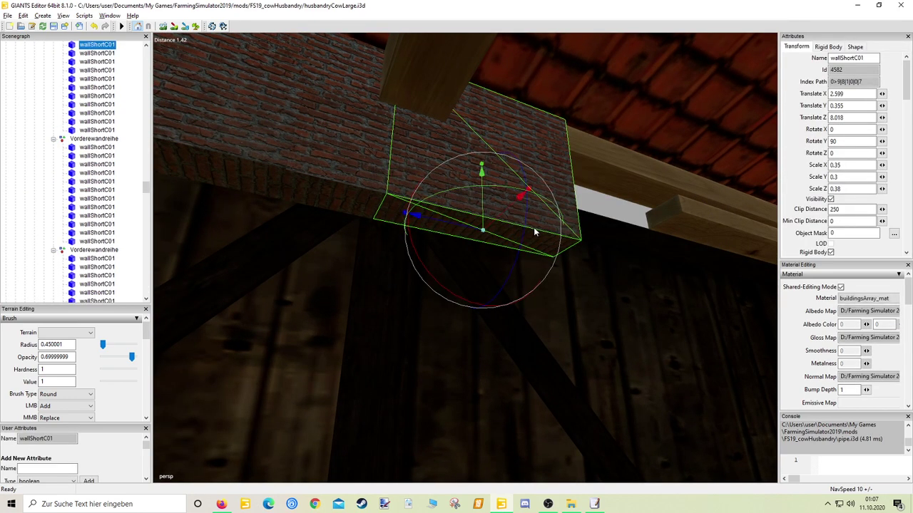
pyautogui.press('Delete')
pyautogui.click(383, 190)
pyautogui.press('Delete')
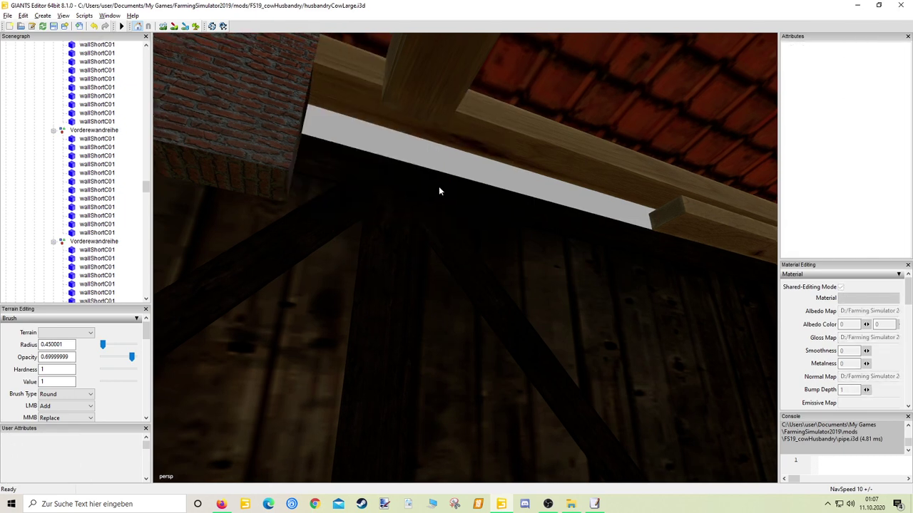
pyautogui.moveTo(438, 190); pyautogui.dragTo(430, 261, button='right')
pyautogui.click(395, 210)
pyautogui.press('Delete')
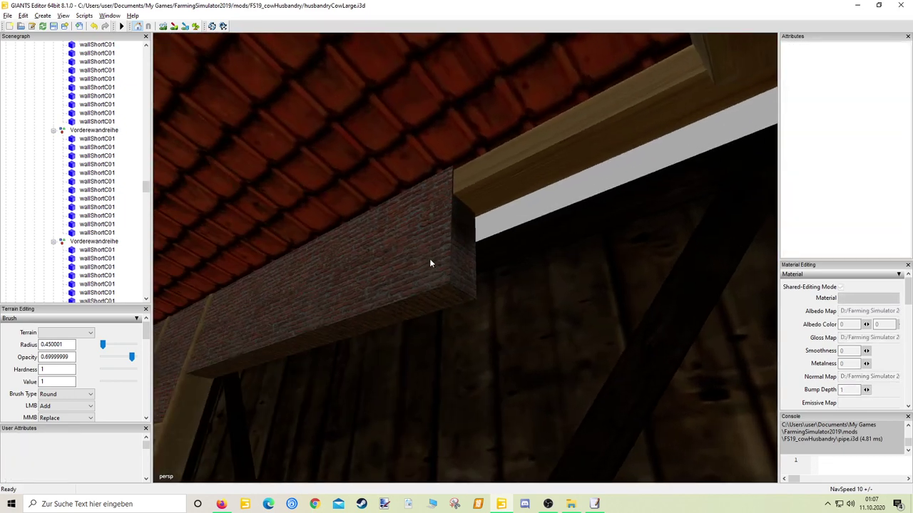
pyautogui.click(429, 258)
pyautogui.press('Delete')
pyautogui.click(316, 309)
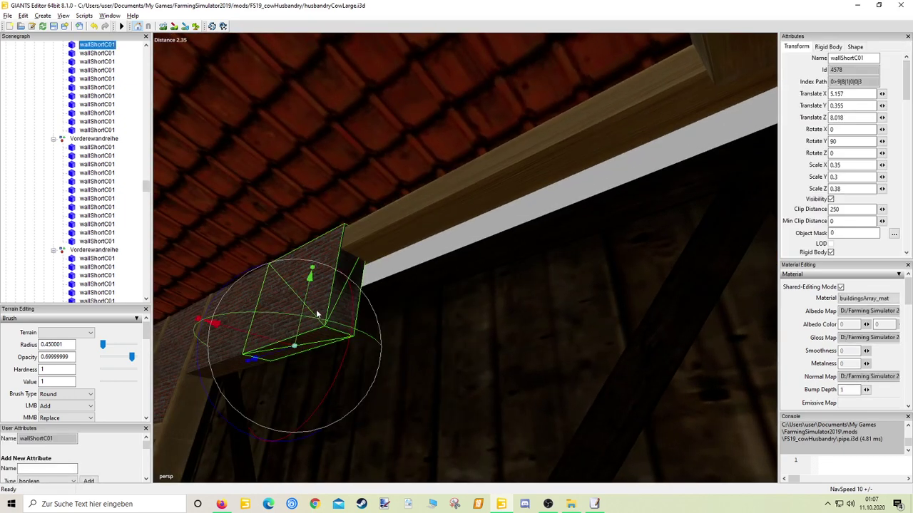
pyautogui.press('Delete')
pyautogui.click(258, 337)
pyautogui.press('Delete')
# Step: Move the barBeamLong above the gate along the gap to the opposite corner post, at Translate X about -5.613
pyautogui.moveTo(278, 335); pyautogui.dragTo(581, 311, button='right')
pyautogui.click(468, 322)
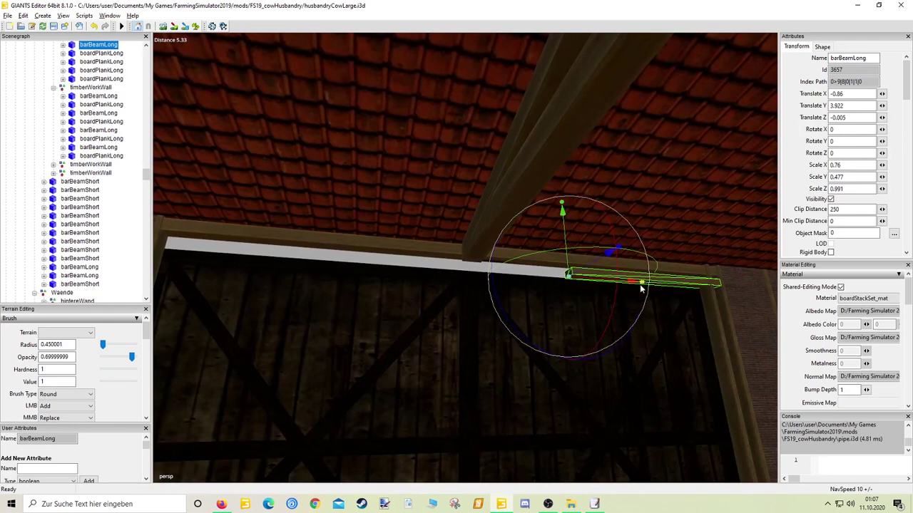
pyautogui.moveTo(639, 284); pyautogui.dragTo(292, 297)
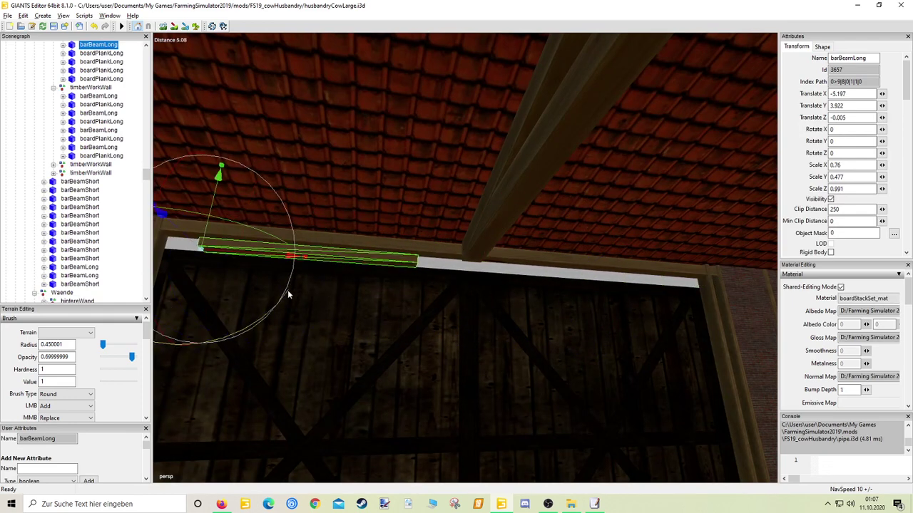
pyautogui.moveTo(292, 297); pyautogui.dragTo(308, 279, button='right')
pyautogui.moveTo(309, 279); pyautogui.dragTo(281, 274)
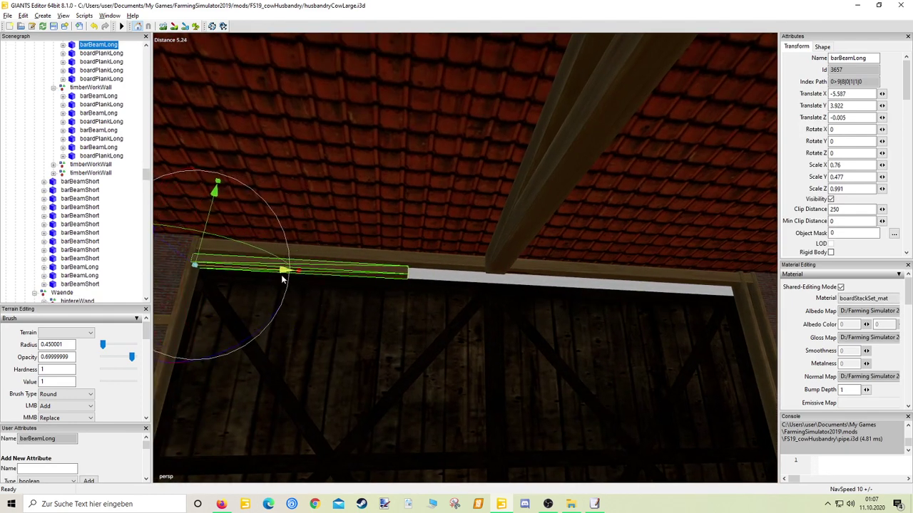
# Step: Increase the beam's height to Scale Y 0.75 so it closes the gap below the roof beam
pyautogui.scroll(8, 260, 283)
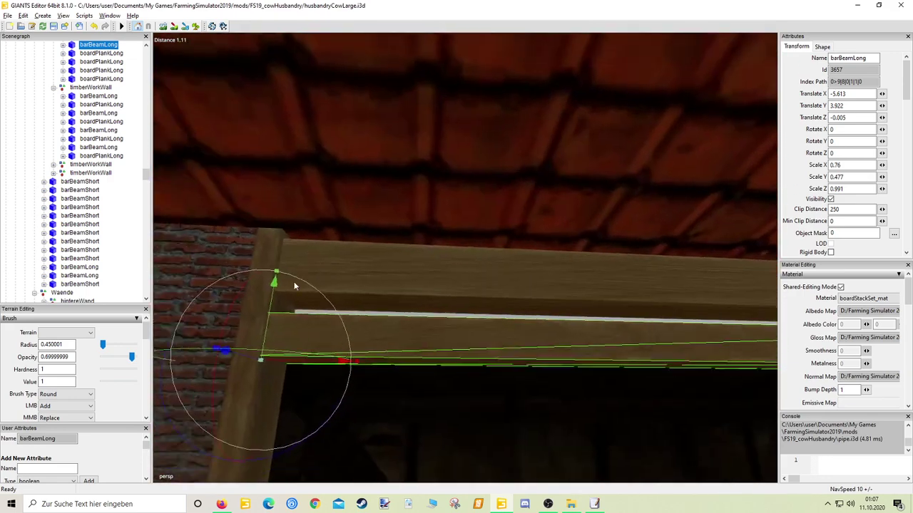
pyautogui.moveTo(308, 276); pyautogui.dragTo(328, 188)
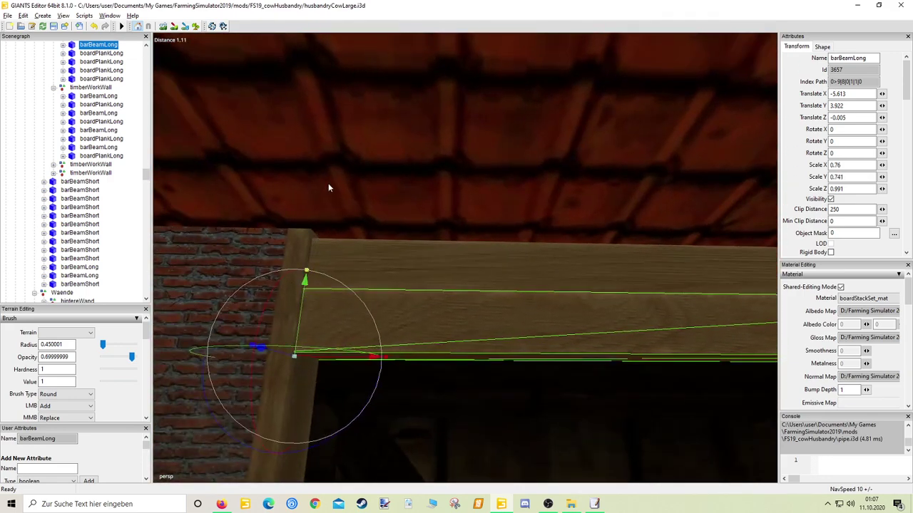
pyautogui.click(882, 178)
pyautogui.moveTo(883, 182); pyautogui.dragTo(883, 182)
# Step: Stretch the beam lengthwise to Scale X about 2.253 so it spans the whole gate width to the far post
pyautogui.scroll(-5, 619, 301)
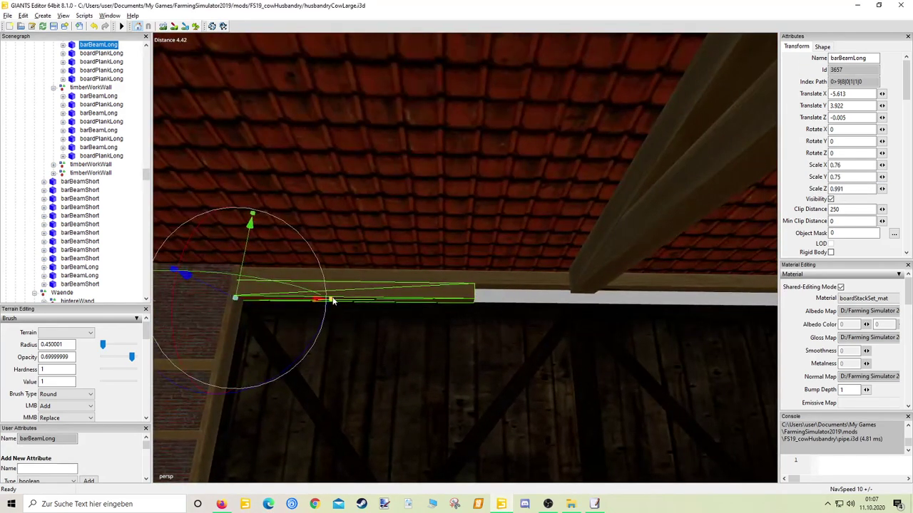
pyautogui.moveTo(332, 301); pyautogui.dragTo(435, 309)
pyautogui.moveTo(470, 312); pyautogui.dragTo(280, 301, button='middle')
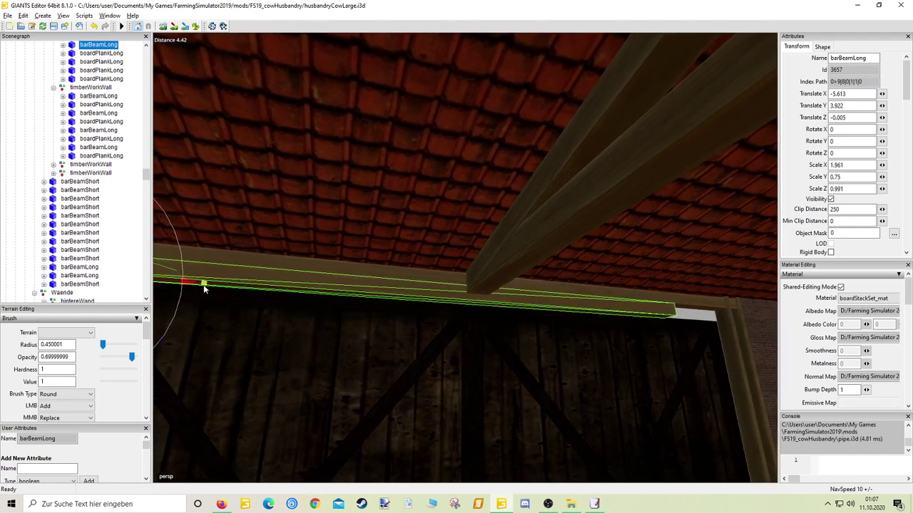
pyautogui.moveTo(203, 285); pyautogui.dragTo(228, 285)
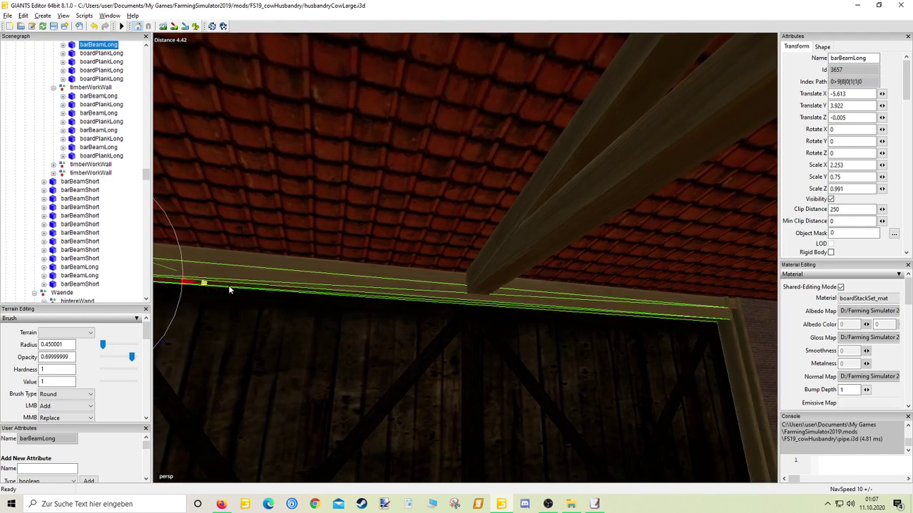
# Step: Duplicate the stretched barBeamLong and move the copy beside the gate's vertical gap, at Translate X about 1.473
pyautogui.moveTo(259, 303); pyautogui.dragTo(413, 244, button='middle')
pyautogui.scroll(-3, 408, 360)
pyautogui.click(499, 272)
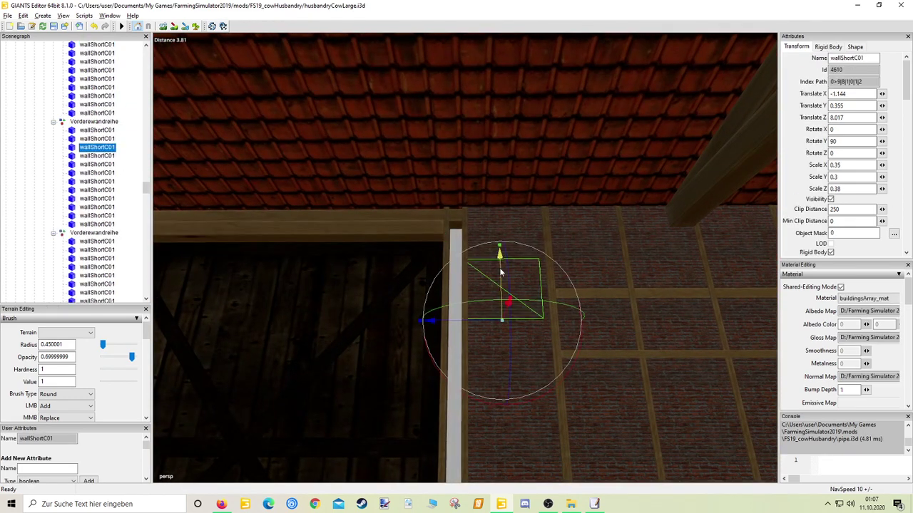
pyautogui.click(427, 233)
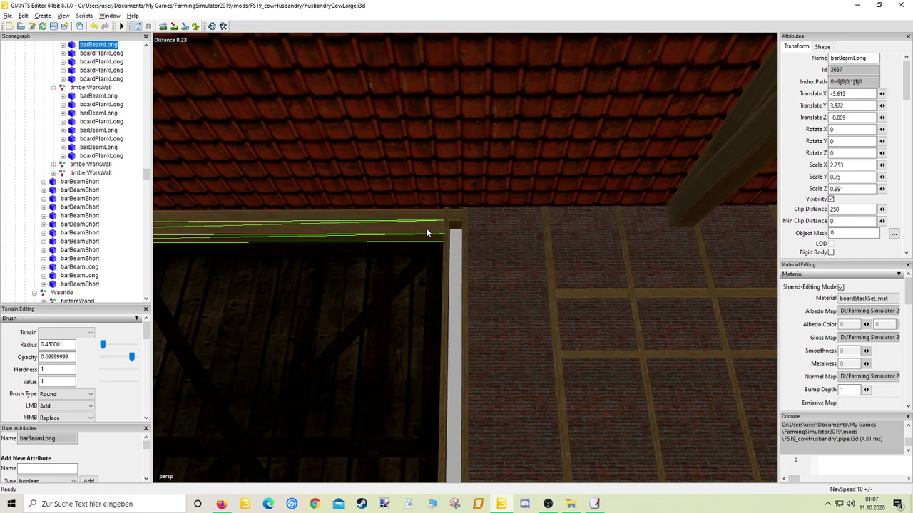
pyautogui.click(427, 233)
pyautogui.moveTo(481, 256); pyautogui.dragTo(394, 272, button='middle')
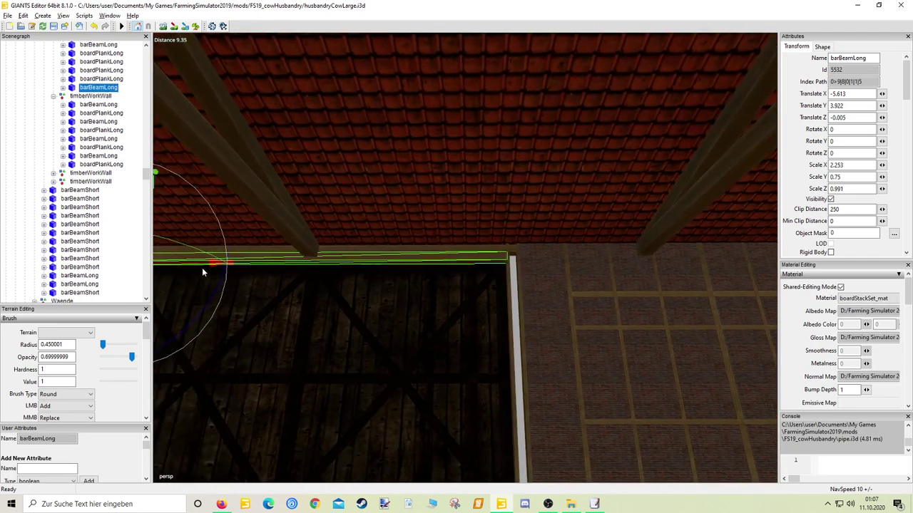
pyautogui.moveTo(214, 265); pyautogui.dragTo(560, 288)
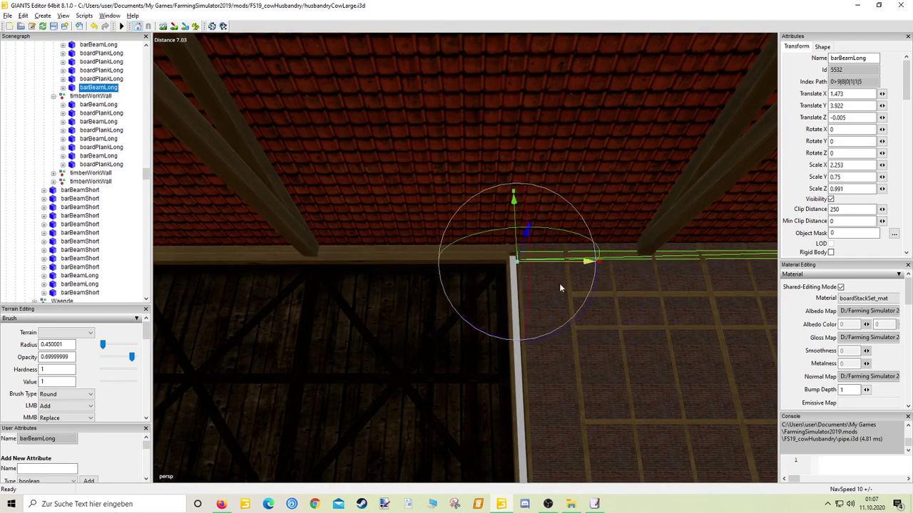
# Step: Rotate the beam copy to Rotate Z -90 and fit it over the vertical gap at Translate X about 1.318, Y about 4.073
pyautogui.moveTo(543, 335); pyautogui.dragTo(371, 333)
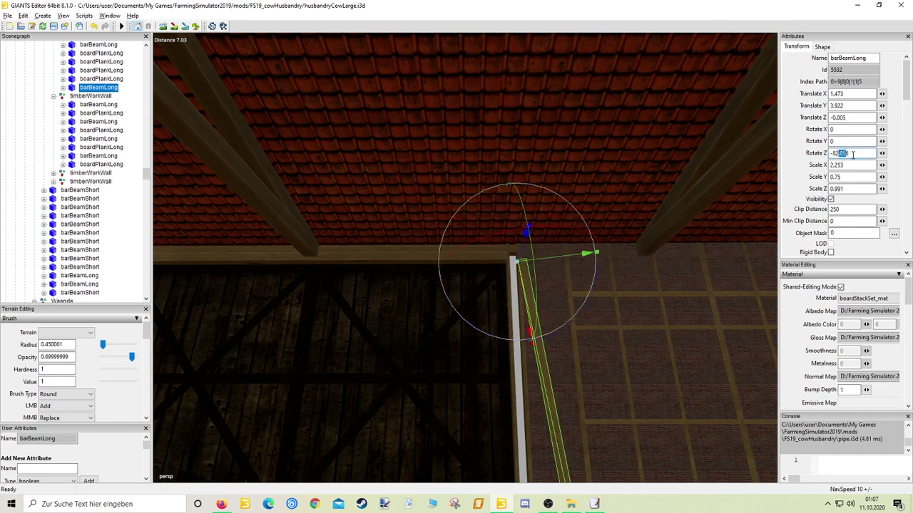
pyautogui.write('-90')
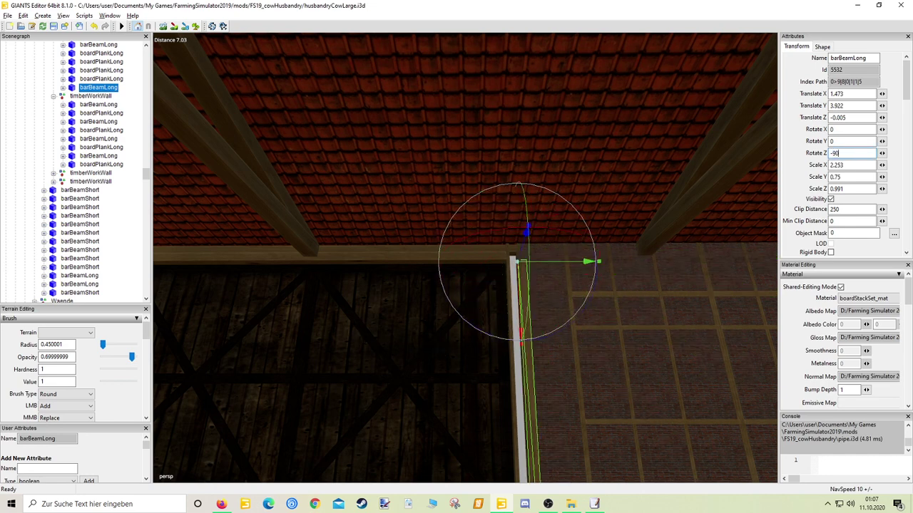
pyautogui.moveTo(583, 265); pyautogui.dragTo(564, 273)
pyautogui.scroll(5, 563, 270)
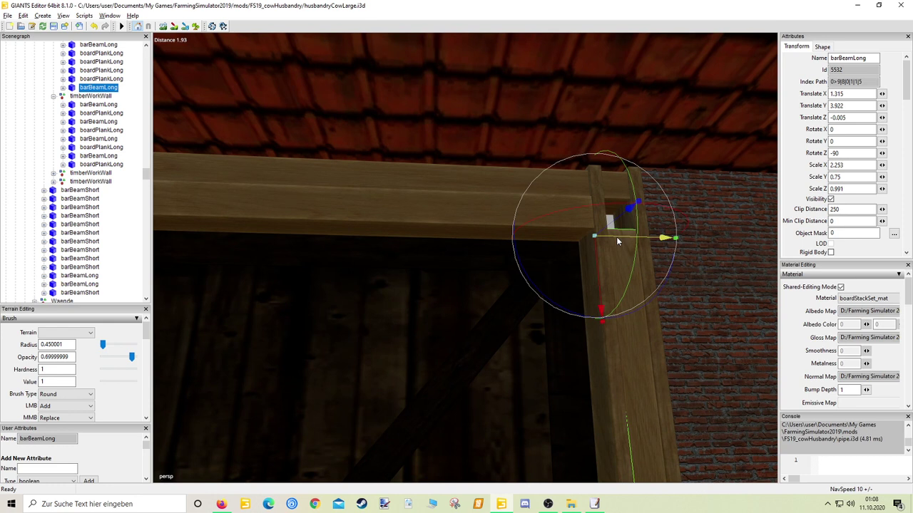
pyautogui.moveTo(617, 241); pyautogui.dragTo(611, 219)
# Step: Shorten the vertical beam to Scale X about 1.52 so it ends level with the foot of the gate post
pyautogui.scroll(-5, 630, 293)
pyautogui.moveTo(629, 293); pyautogui.dragTo(556, 250, button='middle')
pyautogui.scroll(4, 602, 276)
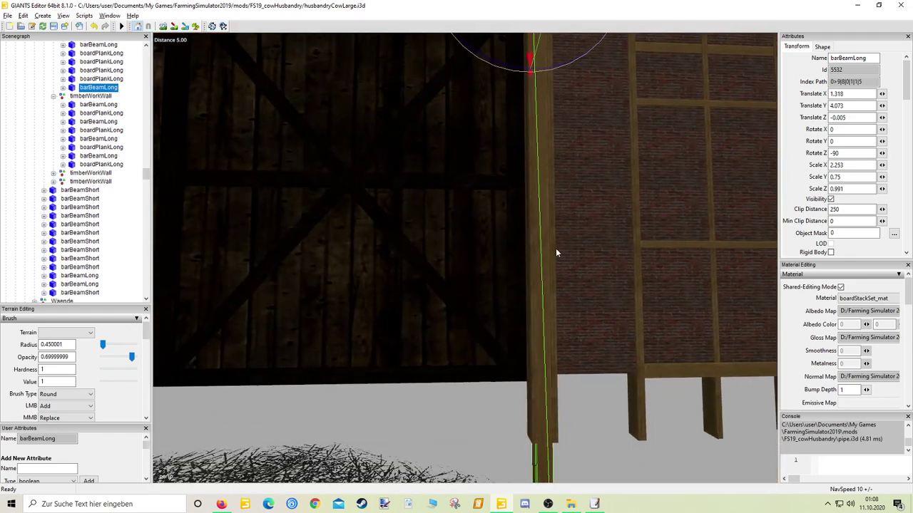
pyautogui.moveTo(532, 71); pyautogui.dragTo(526, 22)
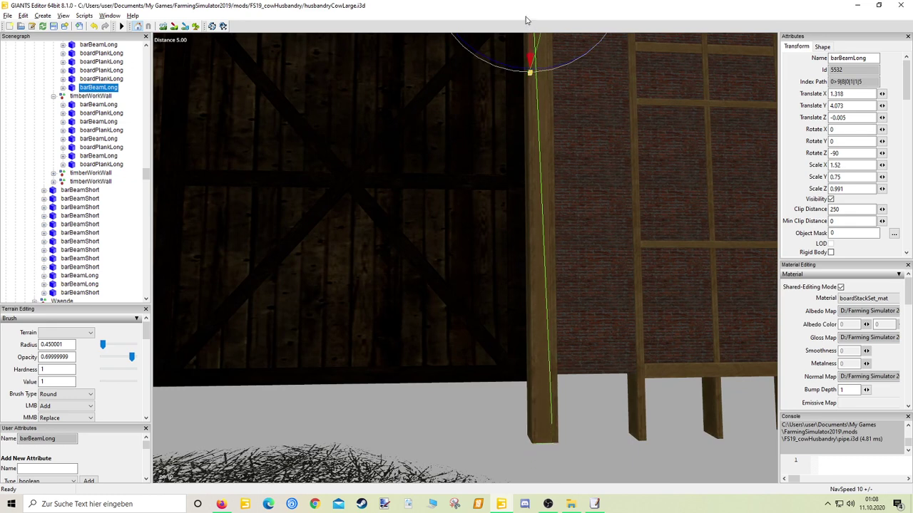
# Step: Inspect the beam frame around the gate, the barn from outside and the open side of the enclosure
pyautogui.click(619, 433)
pyautogui.scroll(2, 591, 447)
pyautogui.moveTo(591, 447); pyautogui.dragTo(601, 412, button='middle')
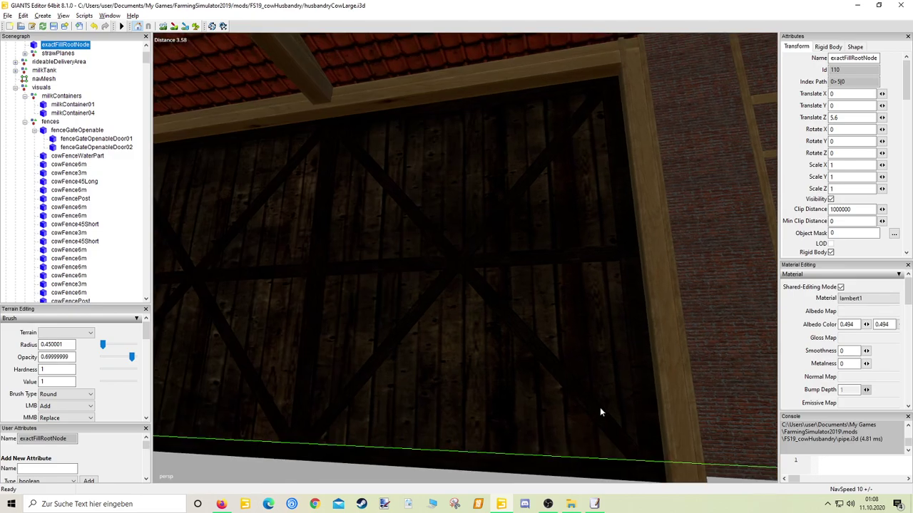
pyautogui.scroll(-5, 601, 412)
pyautogui.moveTo(544, 452); pyautogui.dragTo(693, 148, button='middle')
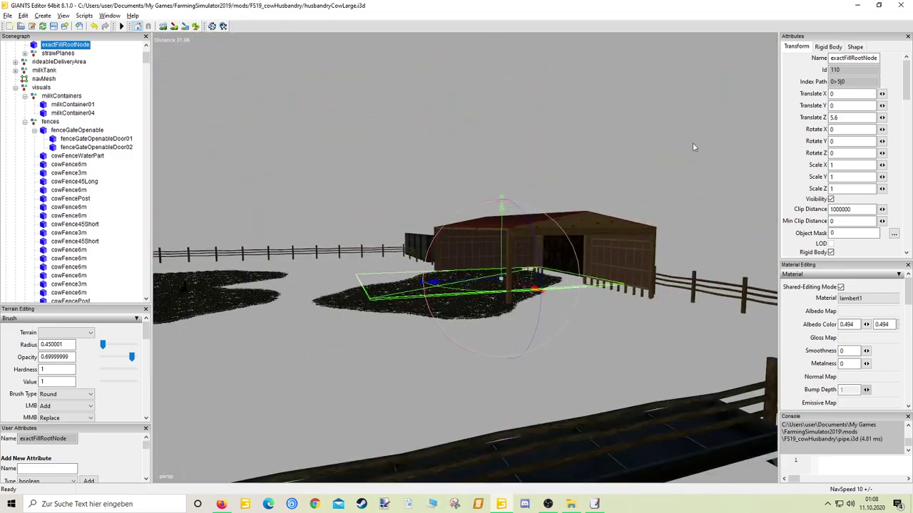
pyautogui.click(694, 148)
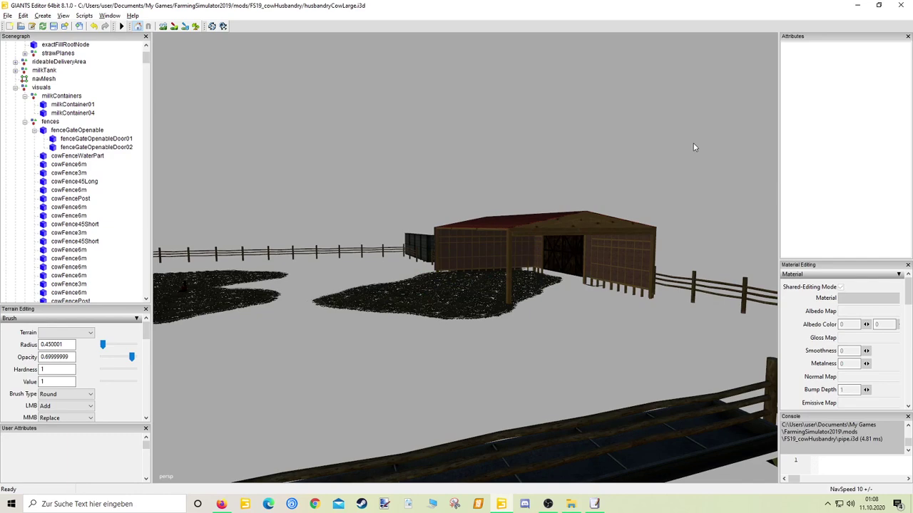
pyautogui.moveTo(769, 205); pyautogui.dragTo(575, 308, button='middle')
pyautogui.moveTo(549, 358); pyautogui.dragTo(642, 188, button='middle')
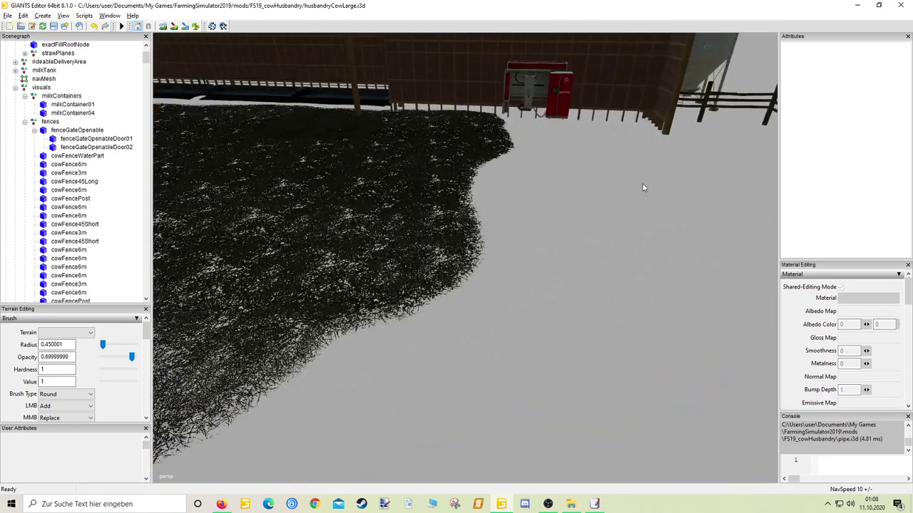
# Step: Duplicate a cowFence3m segment and place the copy at the open fence end next to the brick wall
pyautogui.click(704, 108)
pyautogui.moveTo(705, 108); pyautogui.dragTo(568, 204, button='middle')
pyautogui.hotkey('ctrl', 'shift', 'm')
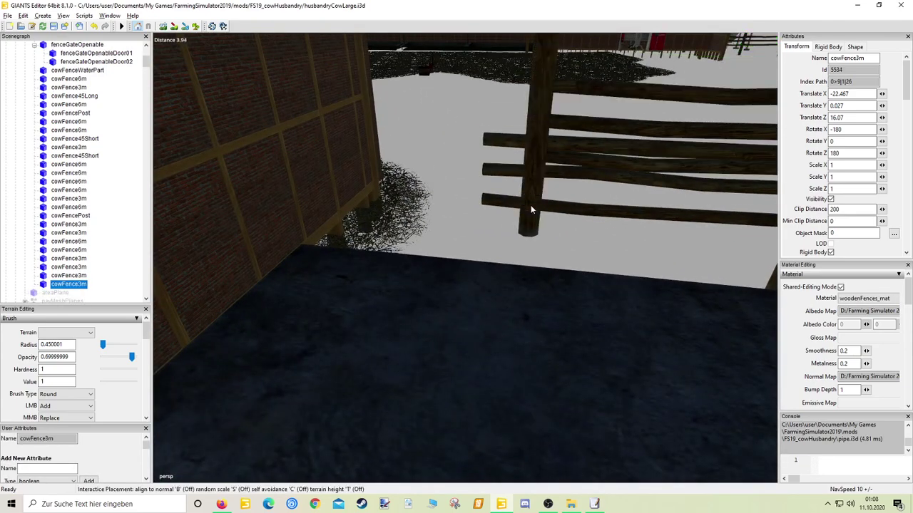
pyautogui.moveTo(546, 247); pyautogui.dragTo(581, 118)
# Step: Set the fence copy's Rotate Y and Translate Y to 0 and align it with the existing fence at Translate Z about -20.996
pyautogui.moveTo(874, 142); pyautogui.dragTo(798, 147)
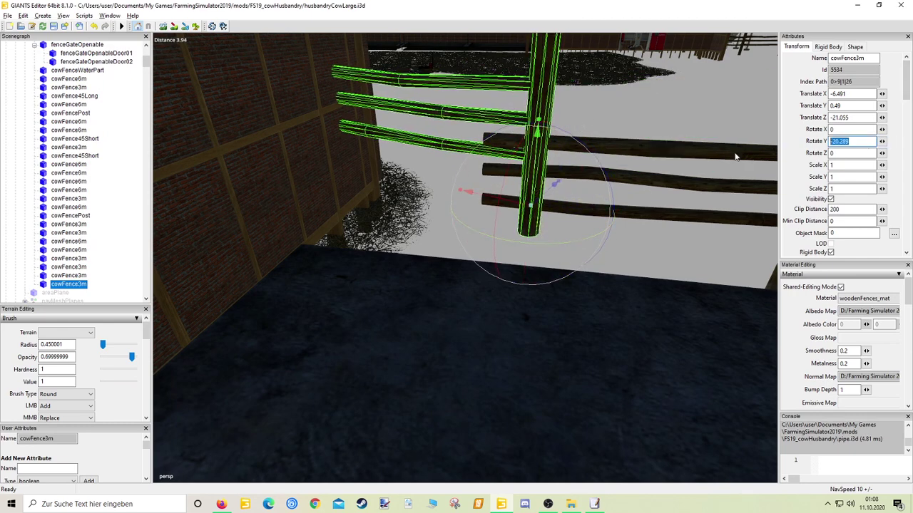
pyautogui.write('0')
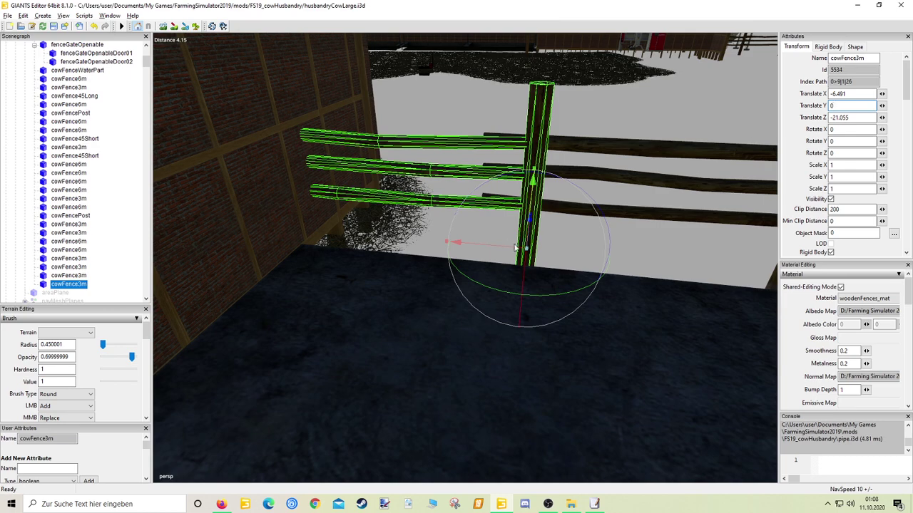
pyautogui.moveTo(527, 242); pyautogui.dragTo(542, 237)
# Step: Duplicate an existing cowFencePost for use at the fence end beside the brick wall
pyautogui.scroll(-10, 541, 237)
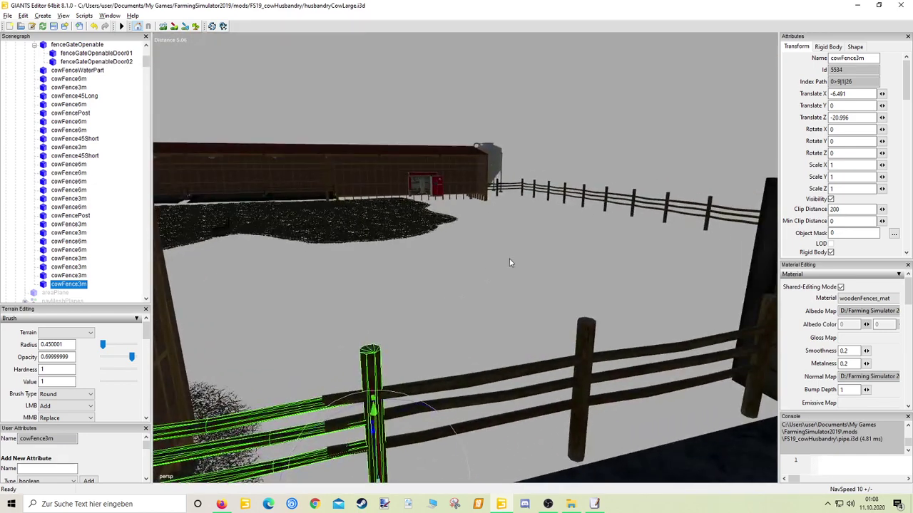
pyautogui.scroll(-5, 509, 263)
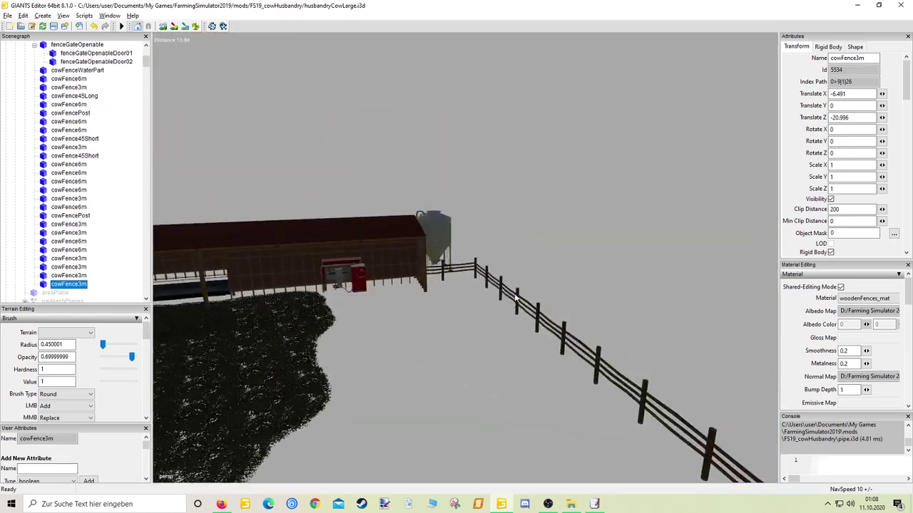
pyautogui.moveTo(509, 262); pyautogui.dragTo(542, 225, button='middle')
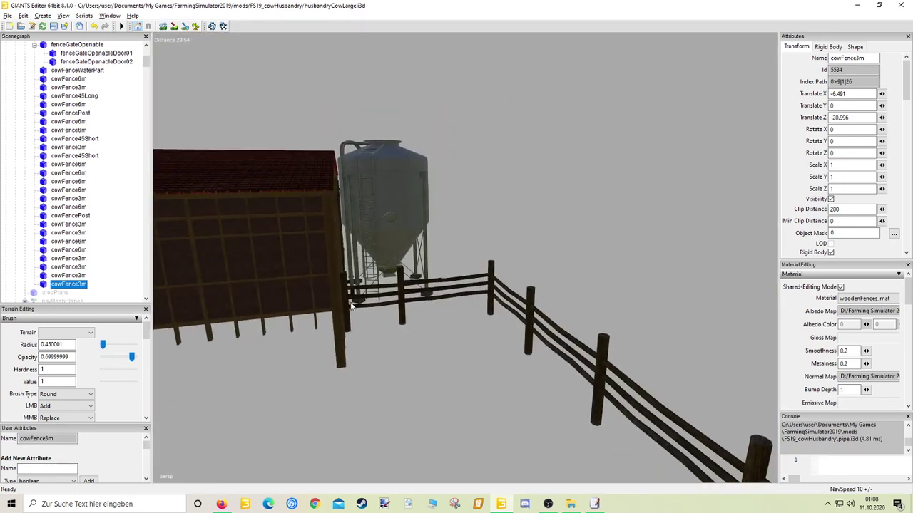
pyautogui.click(351, 304)
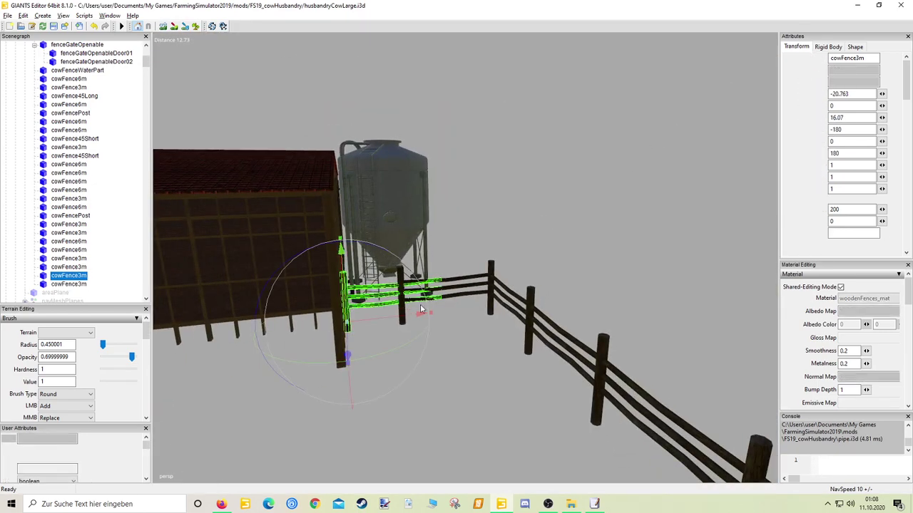
pyautogui.click(495, 277)
pyautogui.click(491, 275)
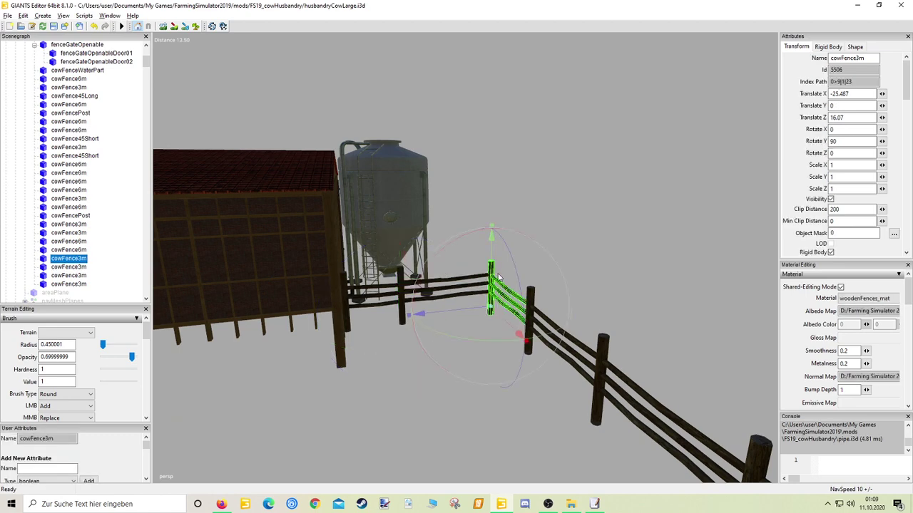
pyautogui.moveTo(492, 274); pyautogui.dragTo(349, 263, button='middle')
pyautogui.click(72, 215)
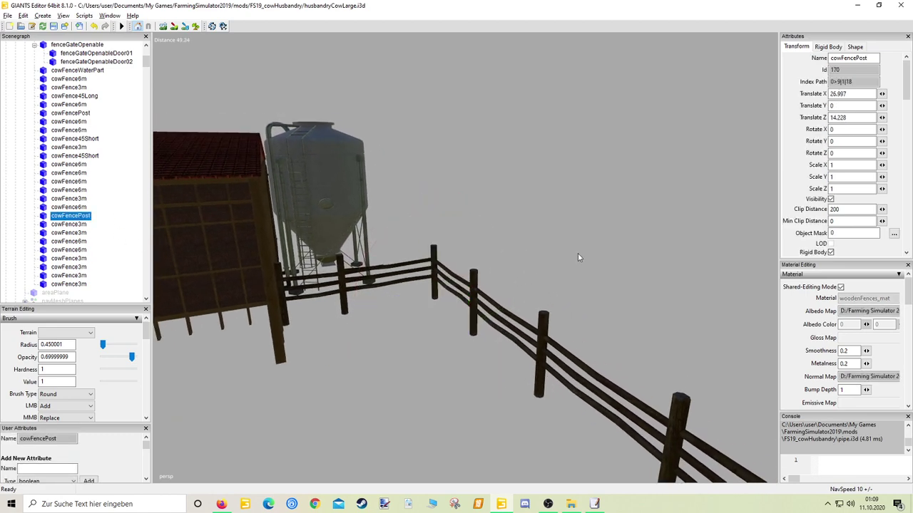
pyautogui.moveTo(581, 255); pyautogui.dragTo(617, 291, button='middle')
pyautogui.hotkey('ctrl', 'd')
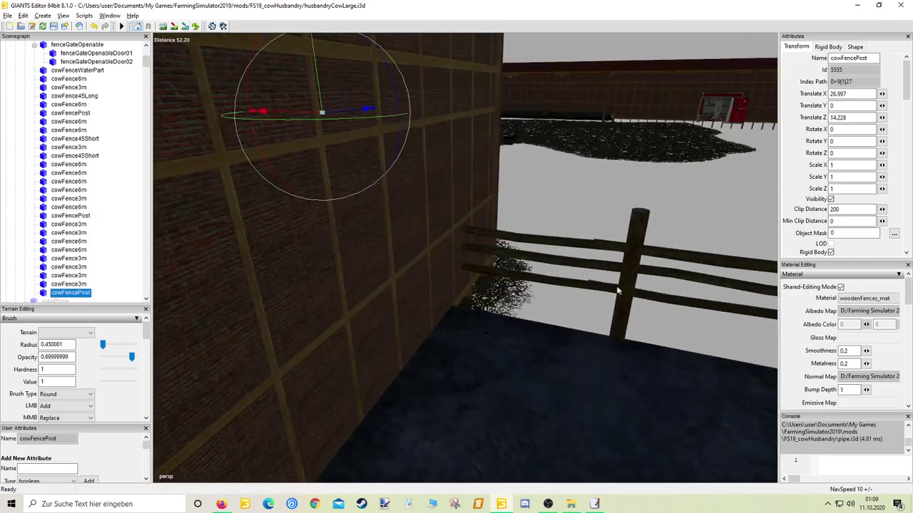
# Step: Place the cowFencePost copy at the fence end beside the brick wall with Translate Y 0 and Translate X about -4.29
pyautogui.keyDown('ctrl'); pyautogui.keyDown('shift'); pyautogui.click(509, 276); pyautogui.keyUp('shift'); pyautogui.keyUp('ctrl')
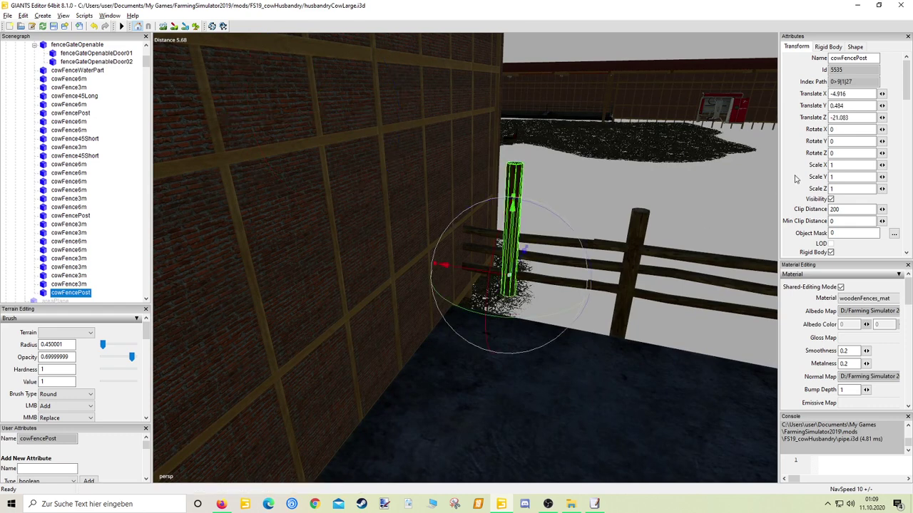
pyautogui.doubleClick(845, 105)
pyautogui.write('0')
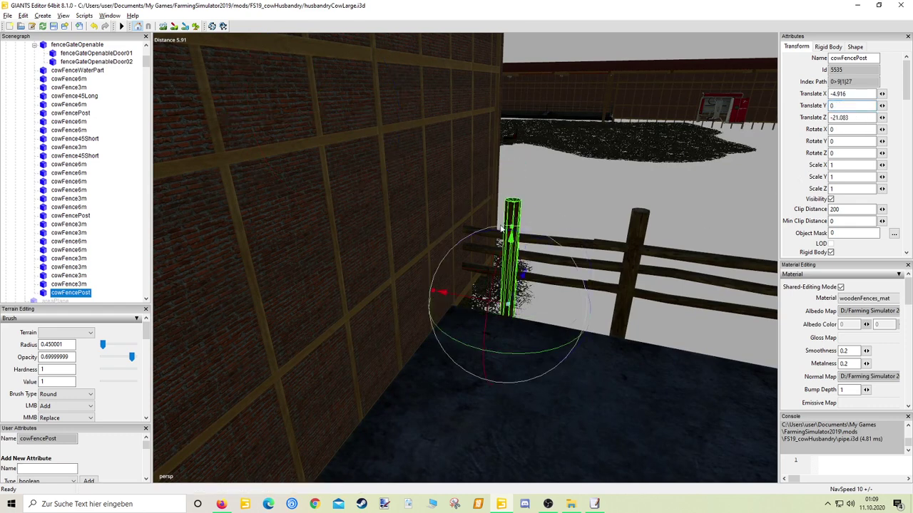
pyautogui.moveTo(479, 298); pyautogui.dragTo(433, 293)
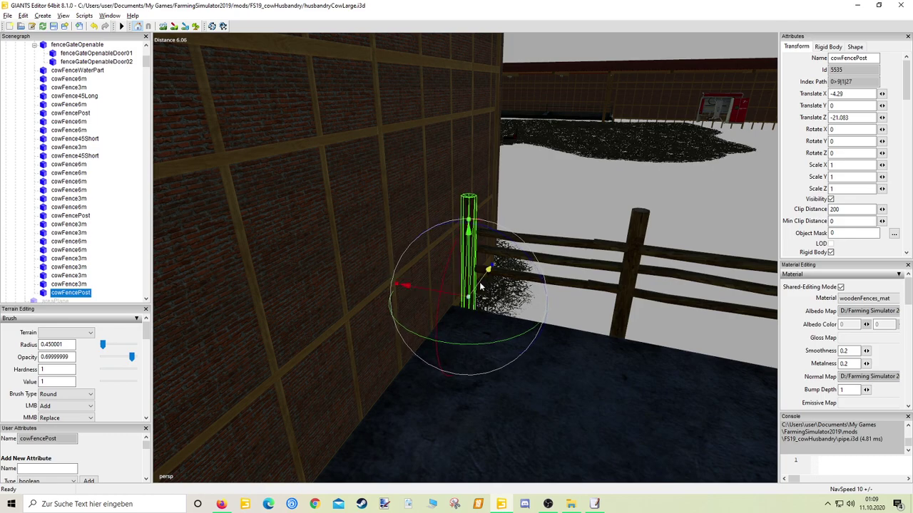
# Step: Slide the last cowFence3m segment along X to about -6.078 so its rails meet the post at the wall
pyautogui.moveTo(481, 287)
pyautogui.mouseDown(button='right')
pyautogui.moveTo(511, 285)
pyautogui.moveTo(497, 281)
pyautogui.mouseUp(button='right')
pyautogui.moveTo(589, 261); pyautogui.dragTo(627, 278, button='right')
pyautogui.click(556, 279)
pyautogui.moveTo(538, 314); pyautogui.dragTo(517, 315)
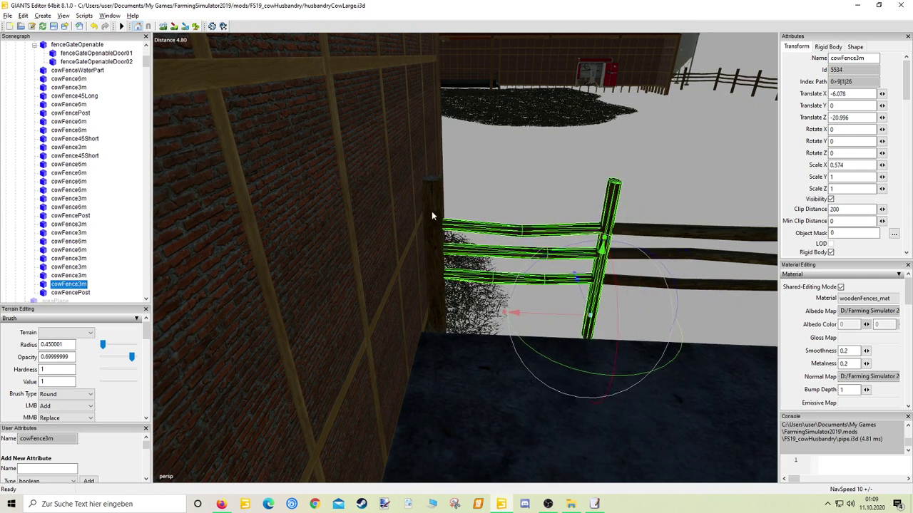
pyautogui.click(522, 162)
pyautogui.moveTo(521, 162); pyautogui.dragTo(479, 181, button='right')
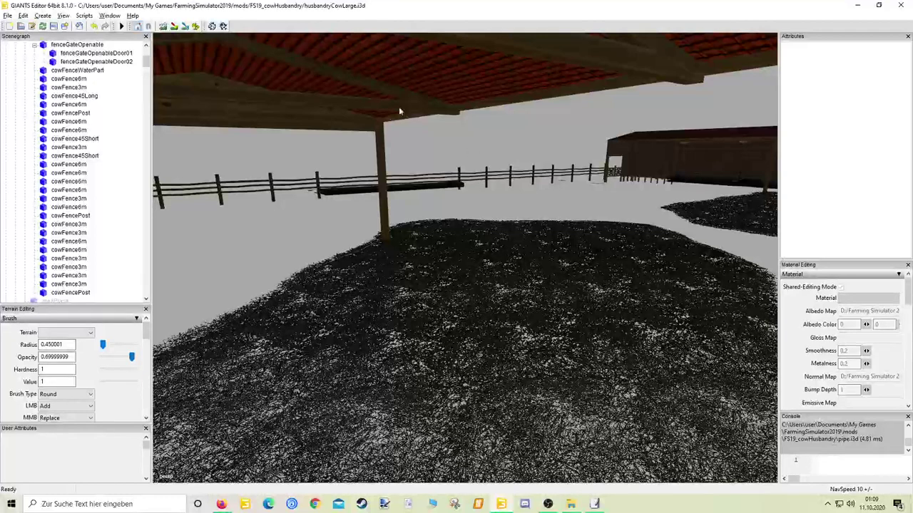
# Step: Collapse the milkContainers, fences and Halle groups under visuals in the scenegraph
pyautogui.moveTo(147, 61); pyautogui.dragTo(146, 47)
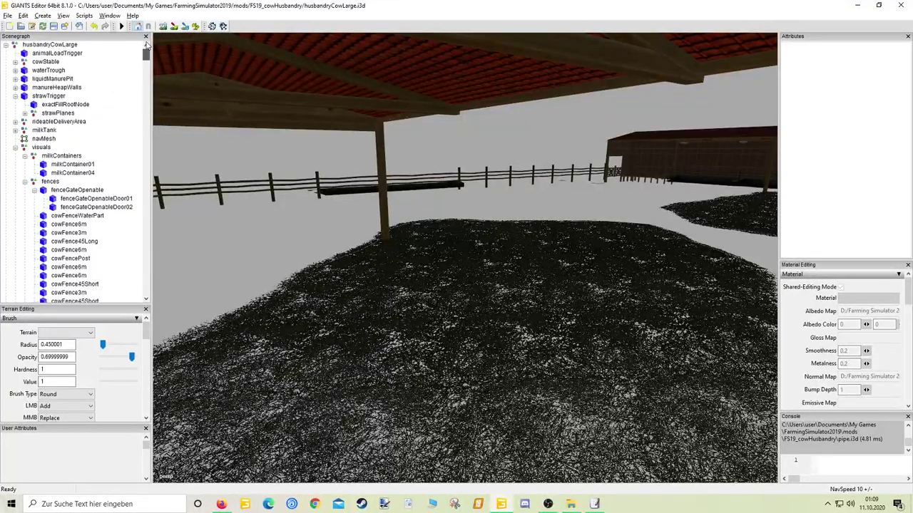
pyautogui.click(15, 148)
pyautogui.click(15, 147)
pyautogui.click(24, 156)
pyautogui.click(24, 165)
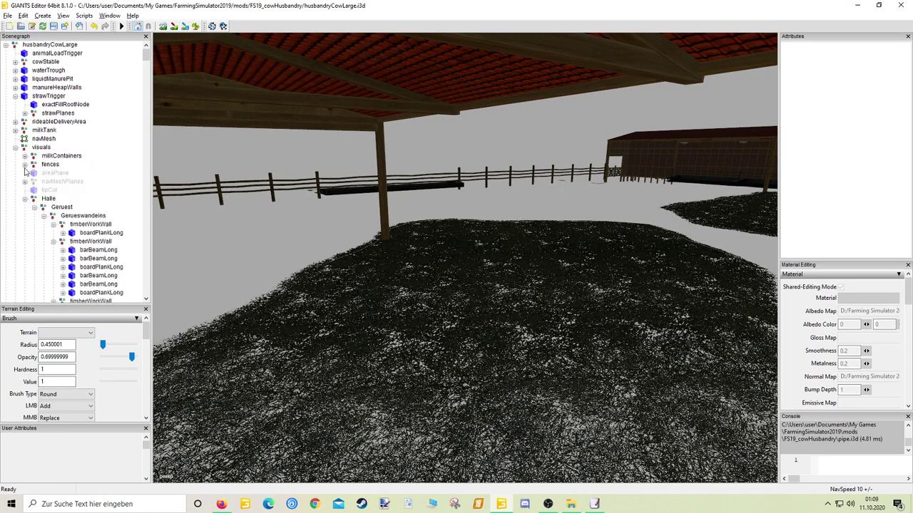
pyautogui.click(25, 200)
pyautogui.click(25, 225)
pyautogui.scroll(-2, 25, 227)
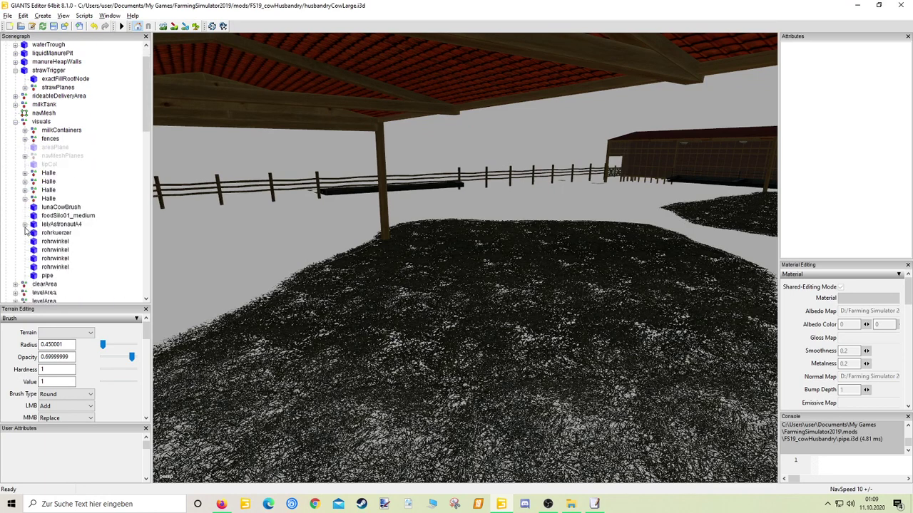
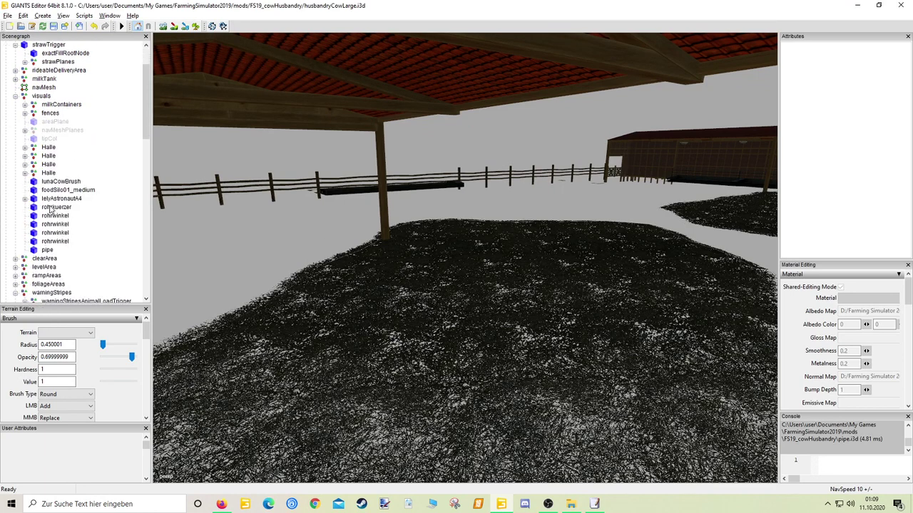
# Step: Place lunaCowBrush on the brick wall above the straw area and shift it along Z to about -22.77
pyautogui.doubleClick(58, 181)
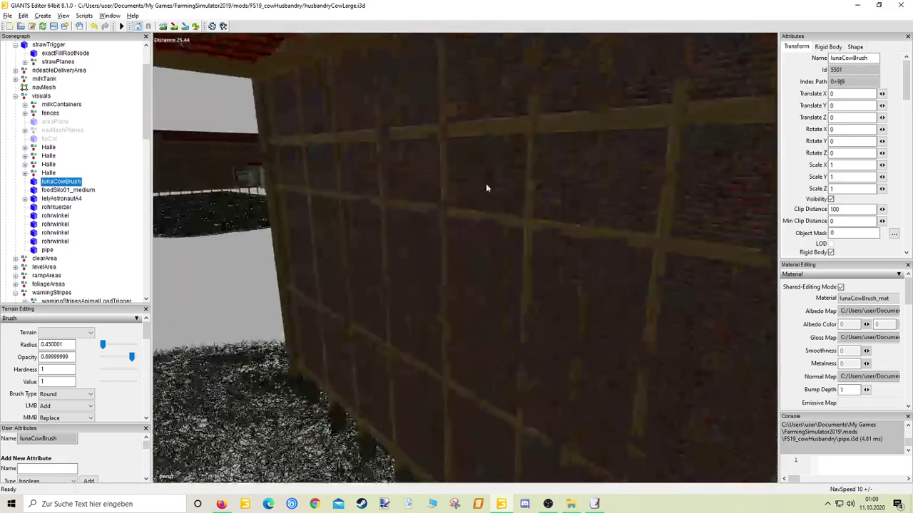
pyautogui.moveTo(424, 223); pyautogui.dragTo(473, 288, button='right')
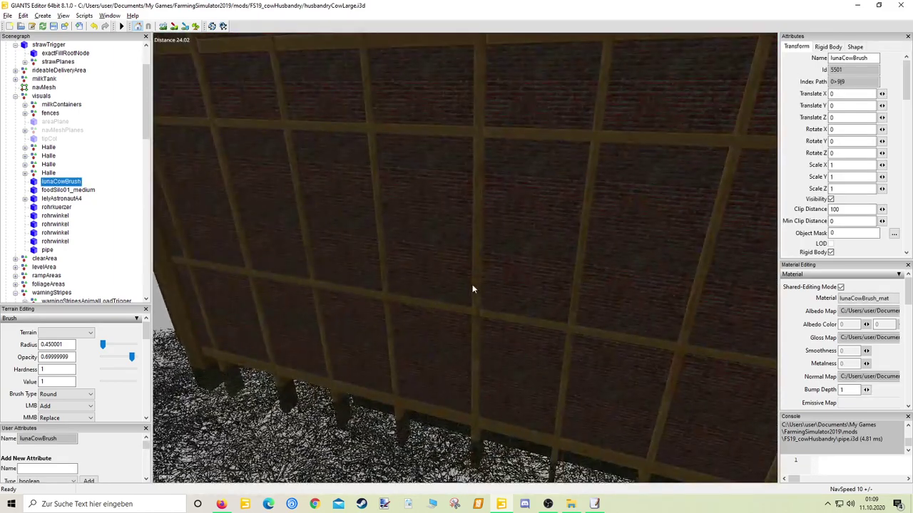
pyautogui.hotkey('ctrl', 'shift', 'm')
pyautogui.press('f')
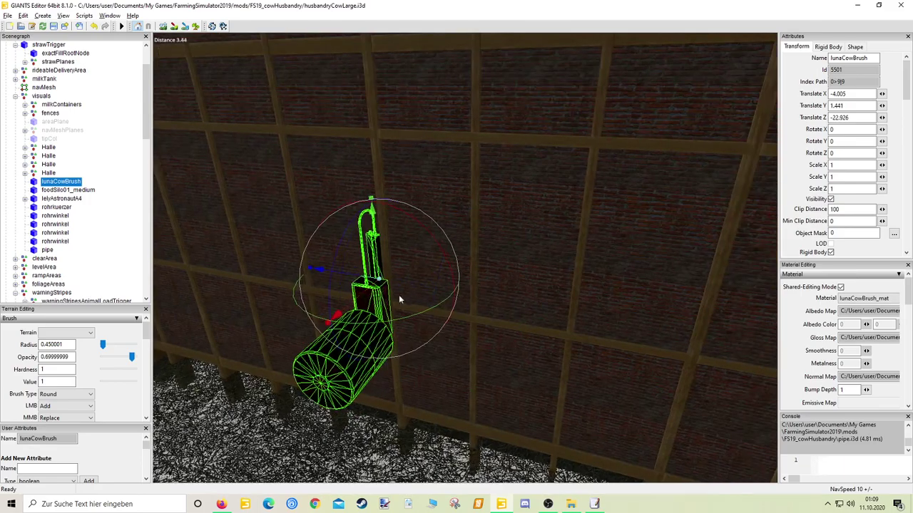
pyautogui.moveTo(358, 275)
pyautogui.mouseDown()
pyautogui.moveTo(332, 273)
pyautogui.moveTo(340, 273)
pyautogui.mouseUp()
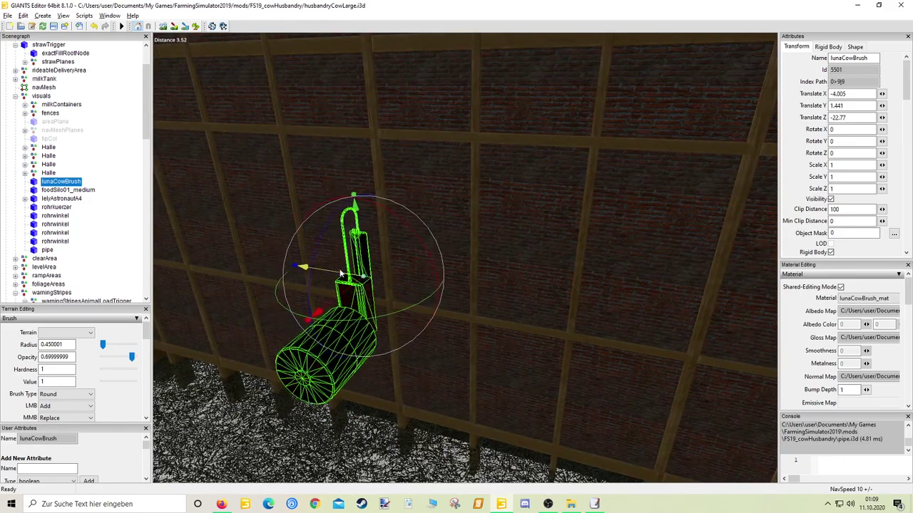
# Step: Duplicate lunaCowBrush and place the copy on the brick wall beside the wooden gate, at about X 7.746, Y 1.097, Z -29.943
pyautogui.moveTo(341, 273); pyautogui.dragTo(444, 270, button='right')
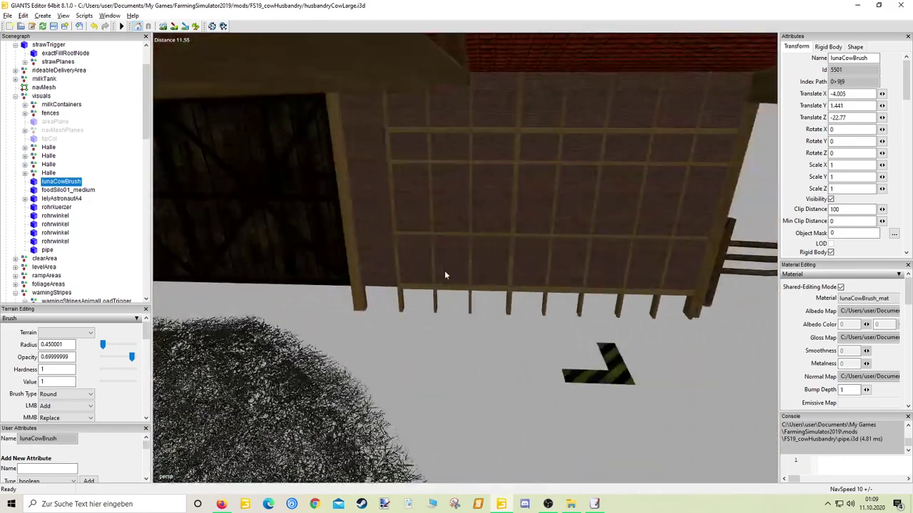
pyautogui.hotkey('ctrl', 'd')
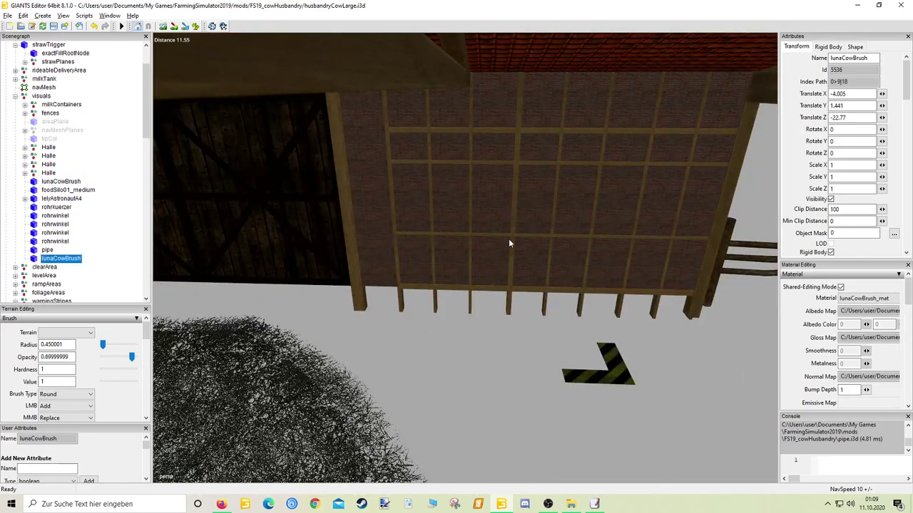
pyautogui.hotkey('ctrl', 'shift', 'm')
pyautogui.press('f')
pyautogui.moveTo(521, 242); pyautogui.dragTo(583, 213, button='right')
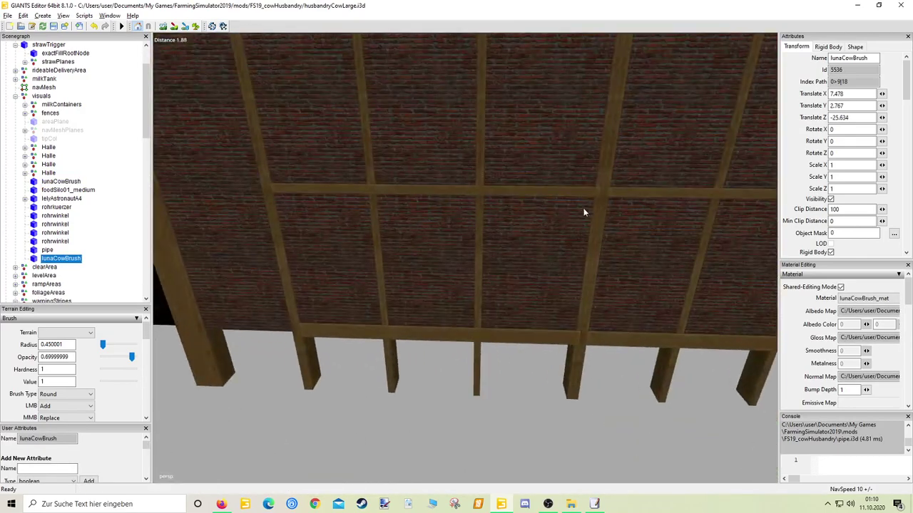
pyautogui.hotkey('ctrl', 'shift', 'm')
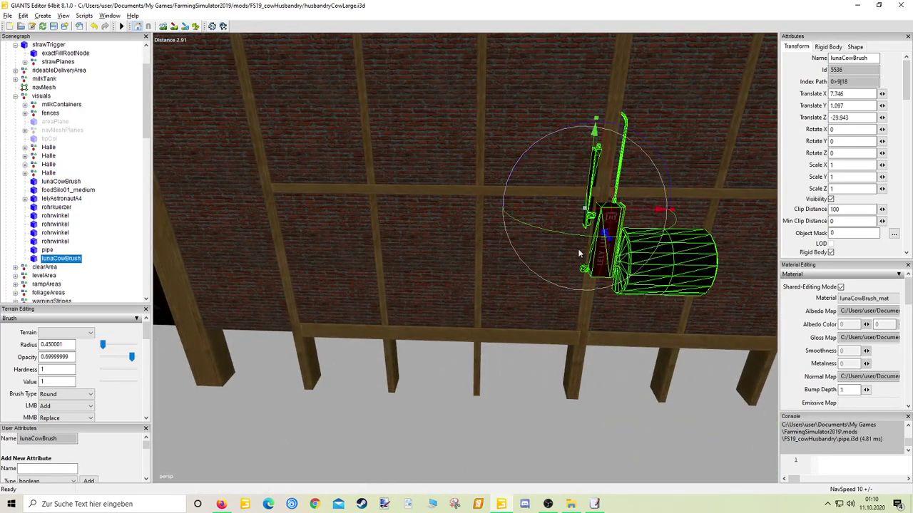
# Step: Rotate the lunaCowBrush copy to about -88.648 in Rotate Y and shift it to about X 7.558
pyautogui.moveTo(580, 241); pyautogui.dragTo(223, 173)
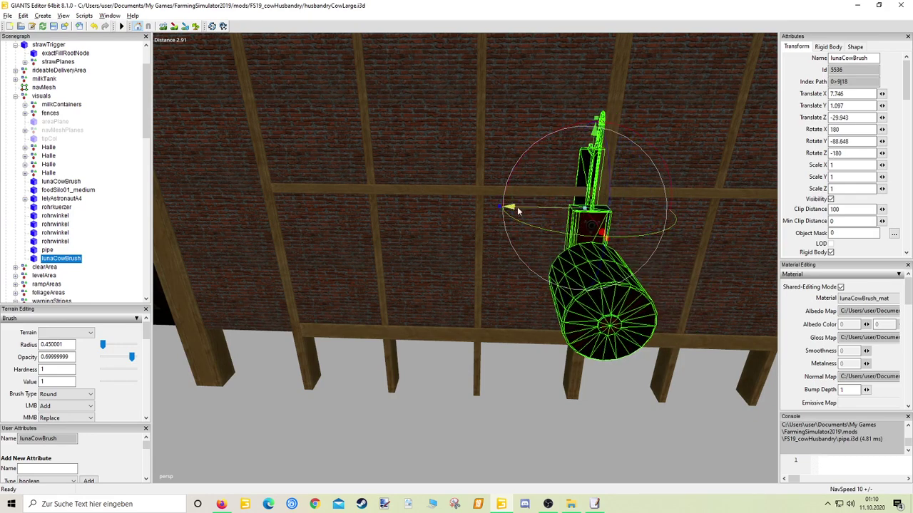
pyautogui.moveTo(509, 207); pyautogui.dragTo(501, 203)
pyautogui.scroll(-5, 501, 203)
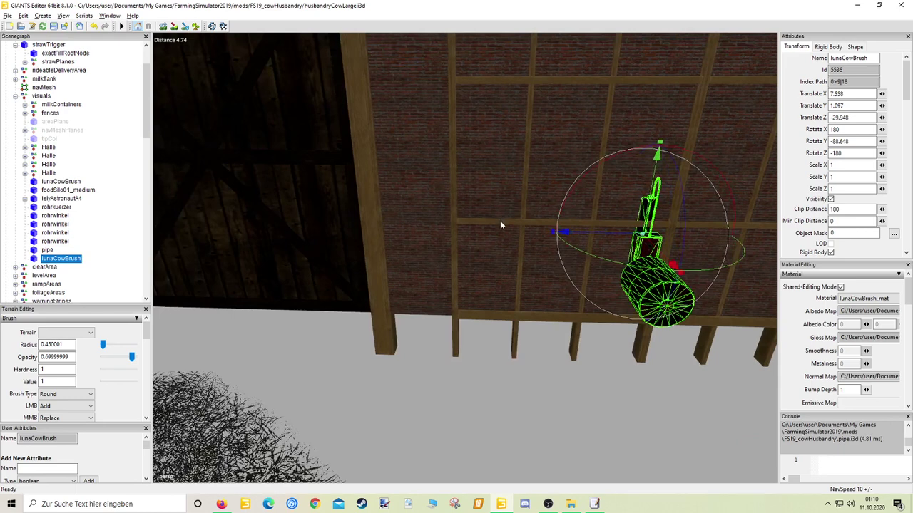
# Step: Lengthen the lower horizontal barBeamLong beside the gate to Scale X 1.06 and shift it to Translate X -0.927 to reach the gate post
pyautogui.click(500, 225)
pyautogui.scroll(1, 502, 217)
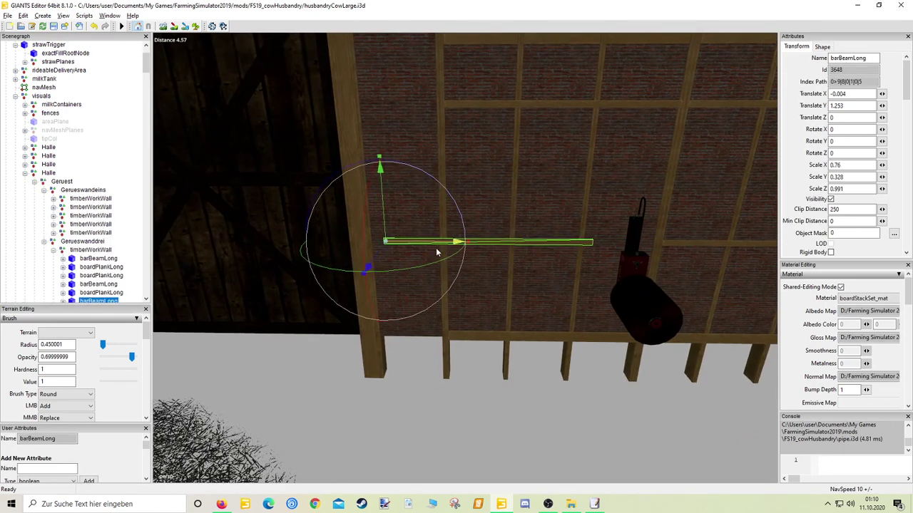
pyautogui.moveTo(437, 252); pyautogui.dragTo(418, 251)
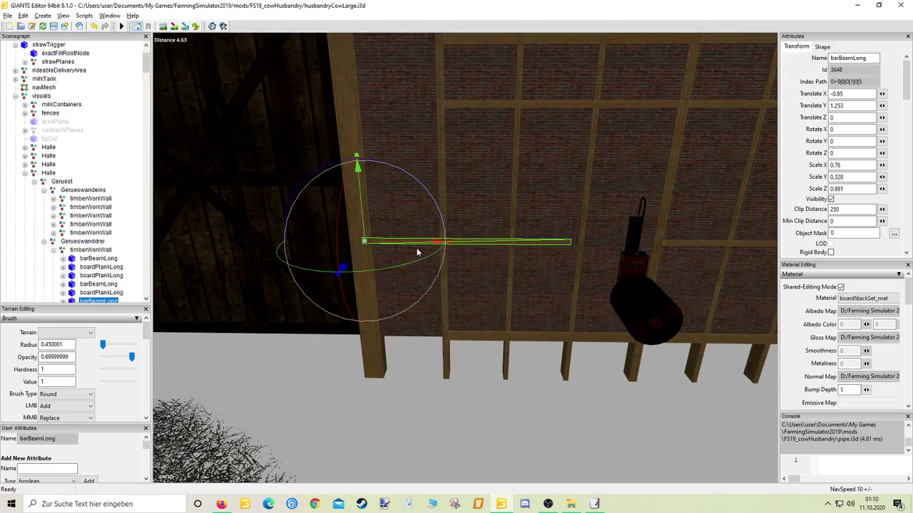
pyautogui.moveTo(445, 242); pyautogui.dragTo(471, 243)
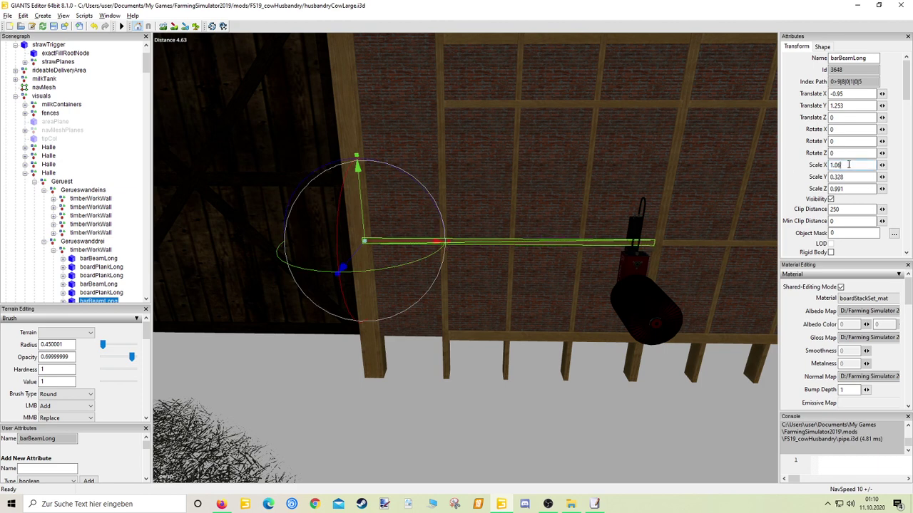
pyautogui.moveTo(395, 243); pyautogui.dragTo(396, 243)
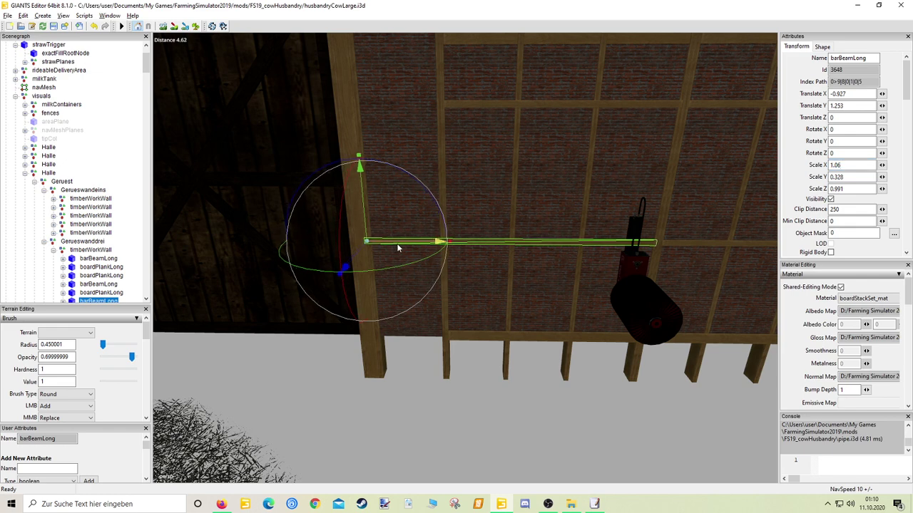
# Step: Set Scale X to 1.06 for the horizontal barBeamLong at height 2.682 and move it over to the gate post
pyautogui.click(459, 107)
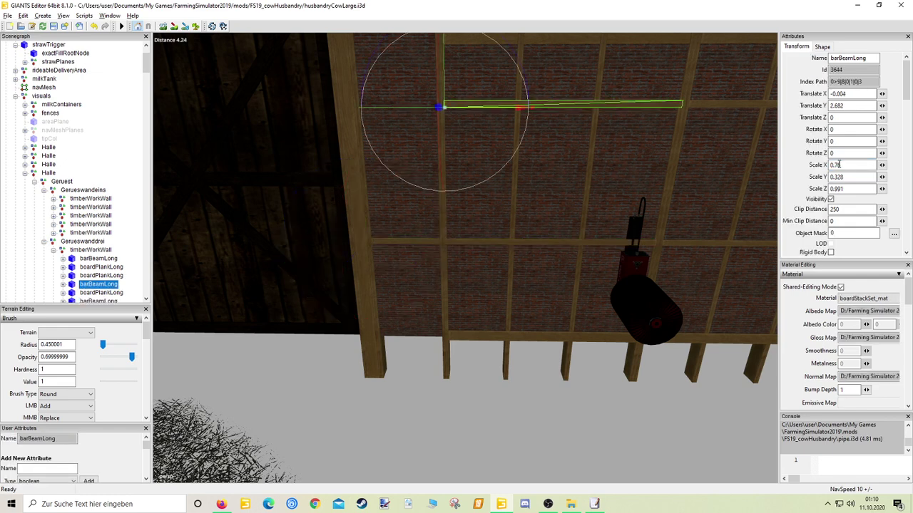
pyautogui.moveTo(840, 165); pyautogui.dragTo(818, 166)
pyautogui.write('1.5')
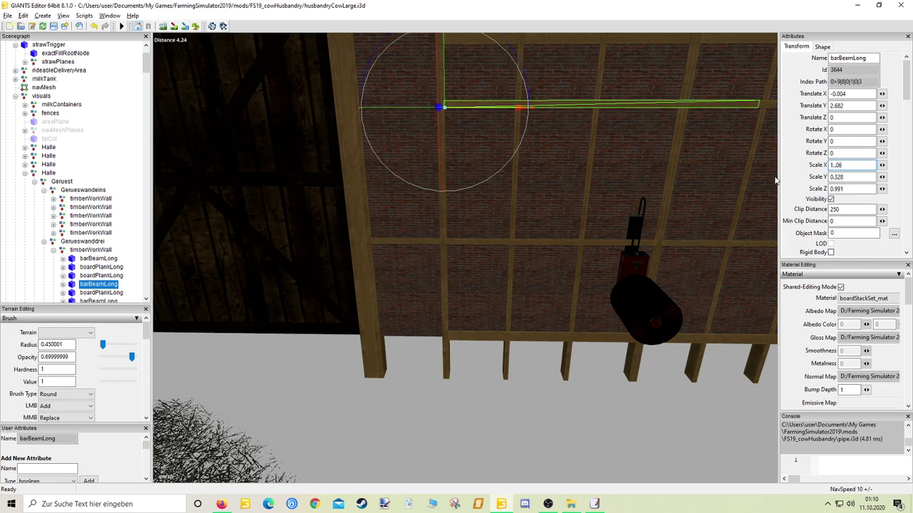
pyautogui.press('BackSpace')
pyautogui.moveTo(520, 118); pyautogui.dragTo(440, 128)
# Step: Set Scale X to 1.06 for the horizontal barBeamLong at height 3.238 and move it over to the gate post
pyautogui.moveTo(440, 129); pyautogui.dragTo(443, 104, button='right')
pyautogui.click(451, 119)
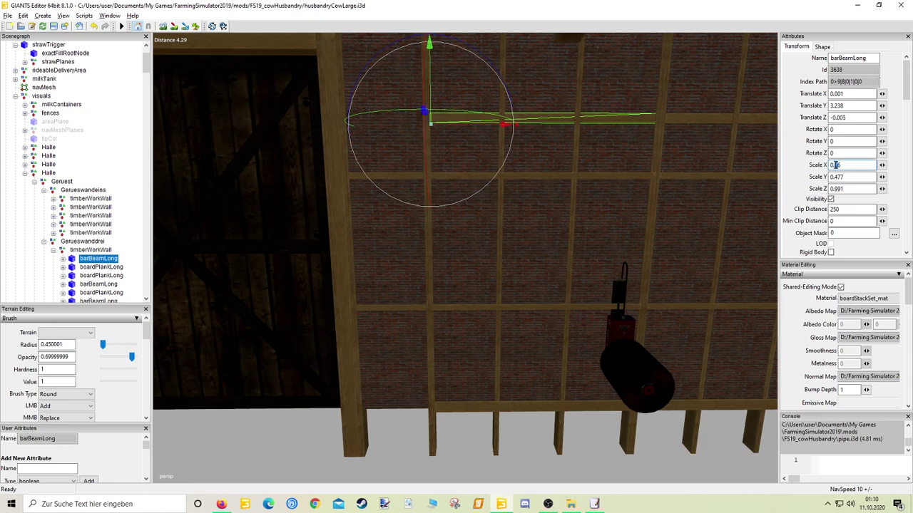
pyautogui.press('Return')
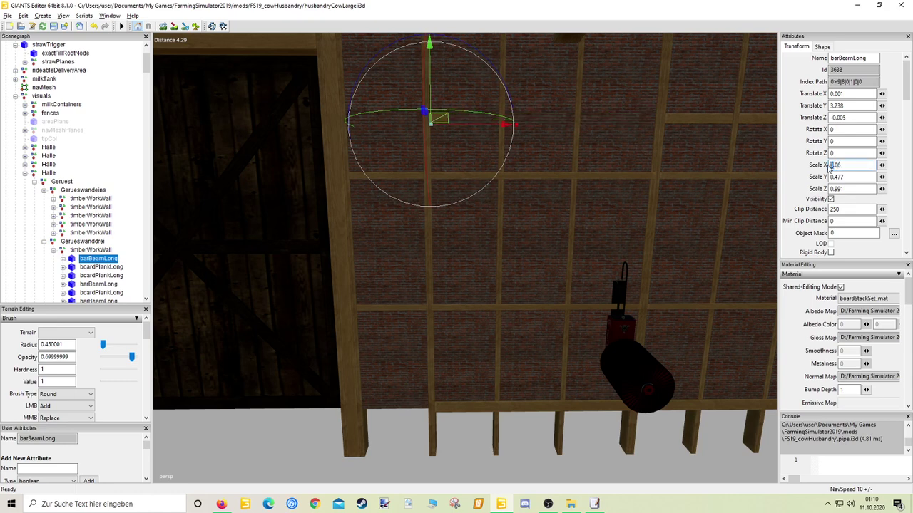
pyautogui.write('1')
pyautogui.press('Return')
pyautogui.moveTo(505, 133); pyautogui.dragTo(423, 139)
# Step: Lengthen the bottom barBeamLong of the wall to Scale X 1.06 and shift it to Translate X -0.918 at the gate post
pyautogui.moveTo(422, 139); pyautogui.dragTo(456, 288, button='right')
pyautogui.click(460, 332)
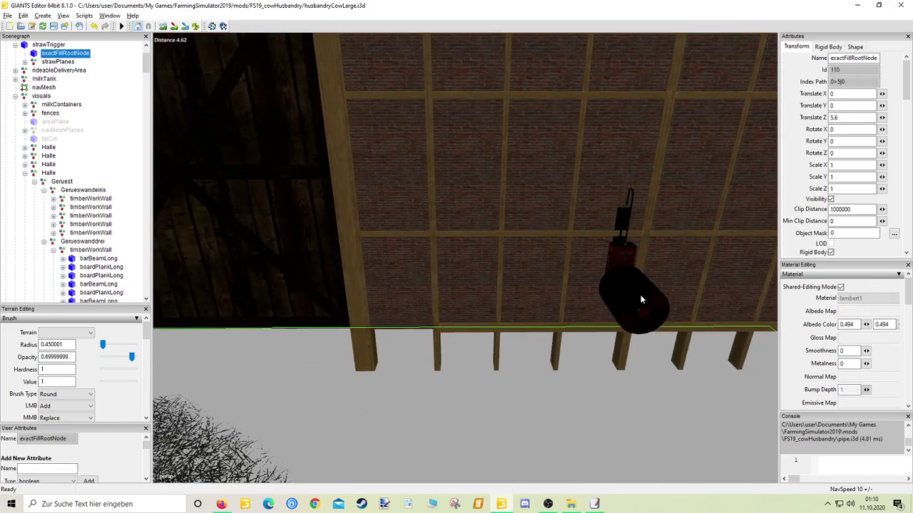
pyautogui.click(528, 323)
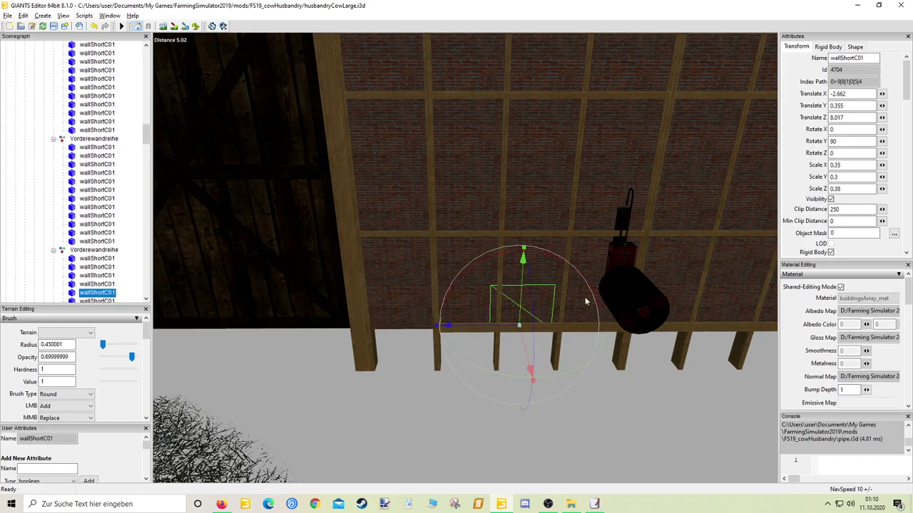
pyautogui.click(567, 328)
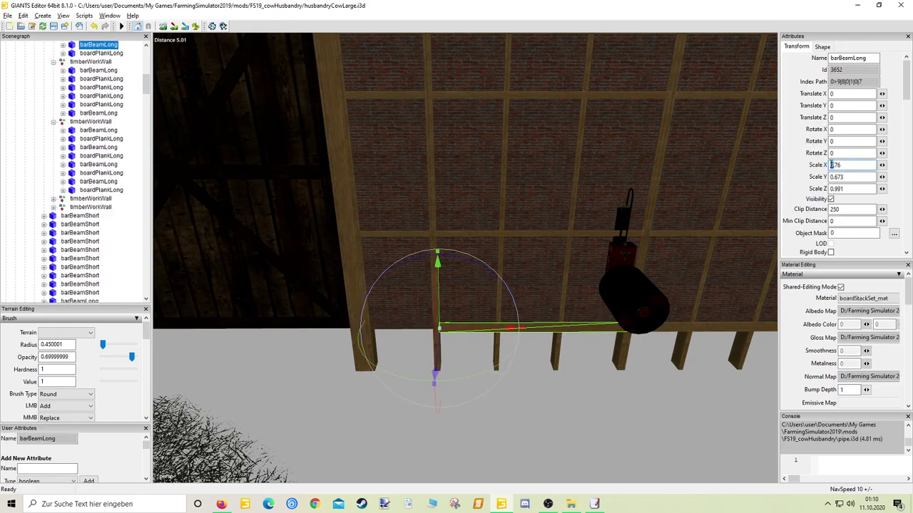
pyautogui.write('1')
pyautogui.press('Return')
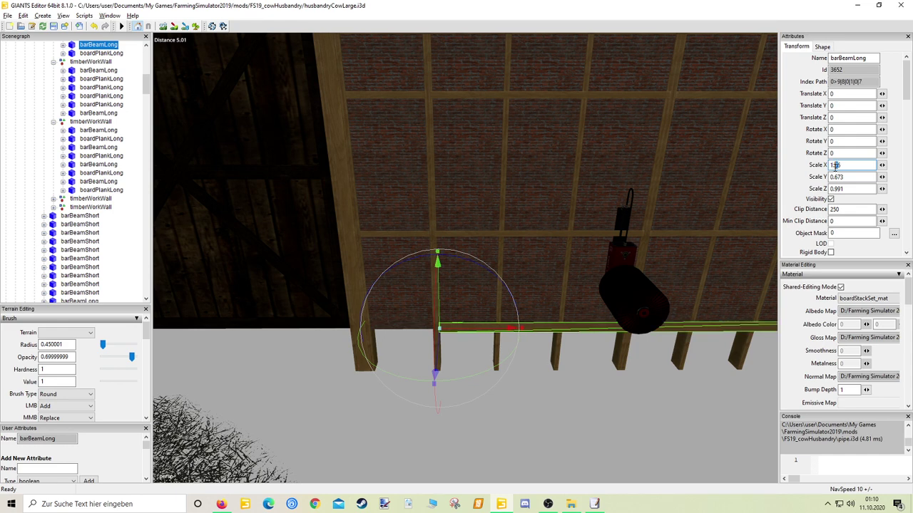
pyautogui.press('Return')
pyautogui.moveTo(503, 329); pyautogui.dragTo(435, 344)
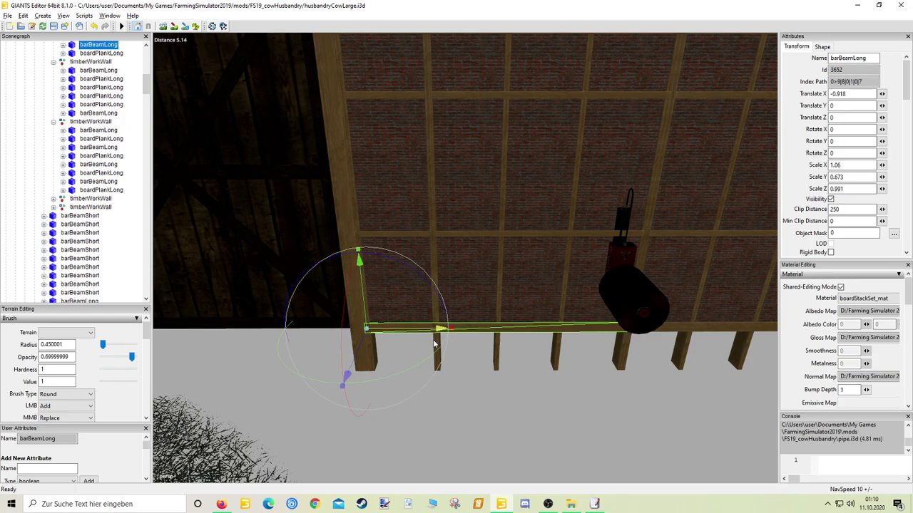
# Step: Delete the duplicate vertical boardPlankLong at Translate X 2.29 in the fourth timberWorkWall of Gerueswanddrei
pyautogui.click(442, 417)
pyautogui.moveTo(445, 413); pyautogui.dragTo(532, 315, button='middle')
pyautogui.click(572, 379)
pyautogui.click(549, 310)
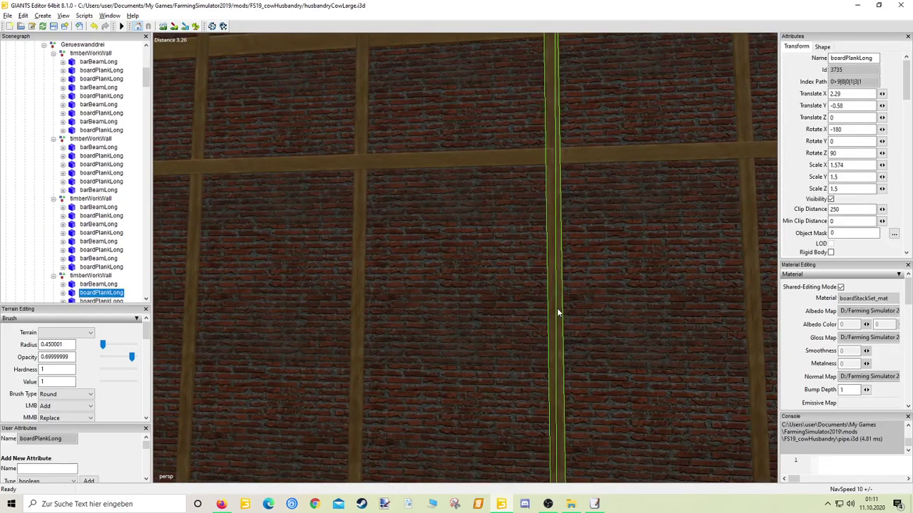
pyautogui.click(557, 310)
pyautogui.scroll(-5, 558, 308)
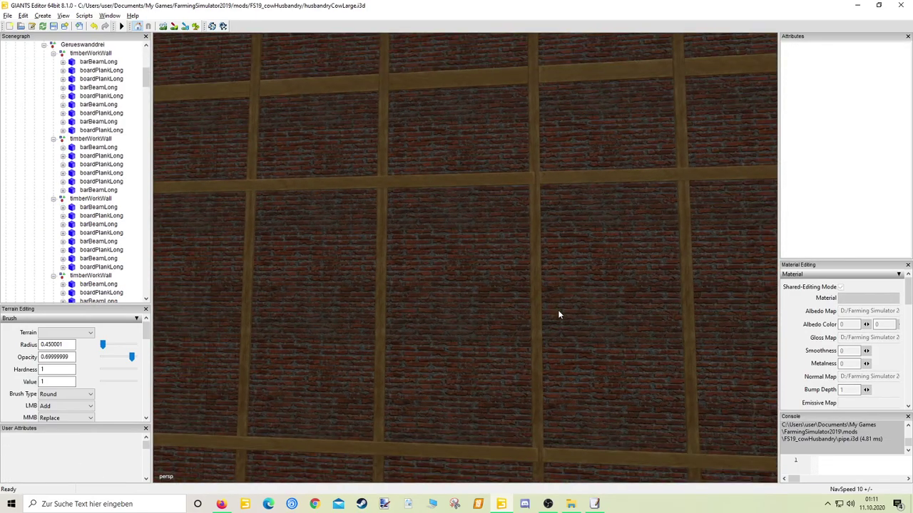
# Step: Delete the overlapping vertical boardPlankLong at the wall joint beside the hanging cow brush
pyautogui.click(568, 325)
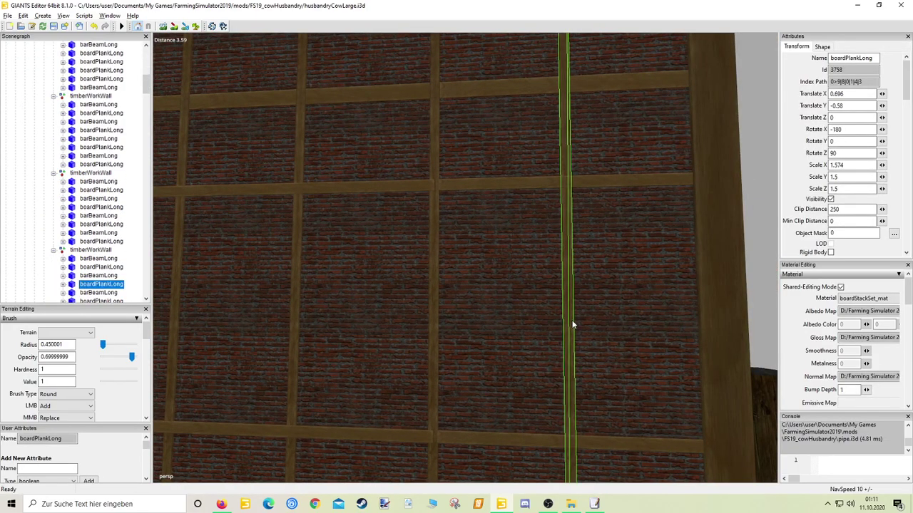
pyautogui.scroll(-3, 575, 323)
pyautogui.scroll(-3, 588, 326)
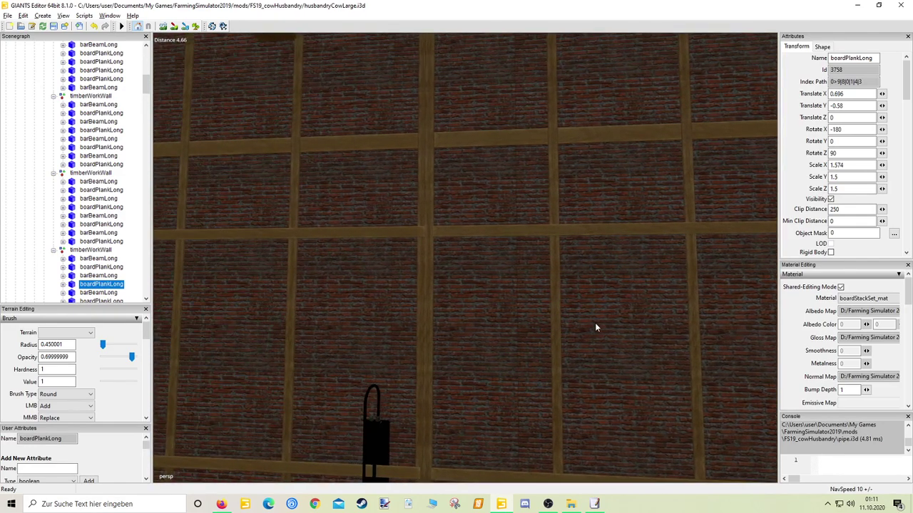
pyautogui.click(424, 325)
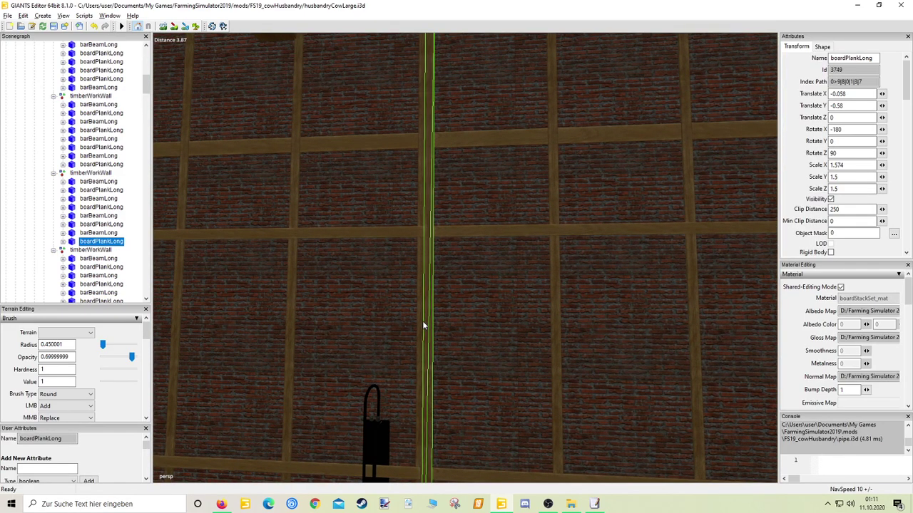
pyautogui.click(422, 325)
pyautogui.press('Delete')
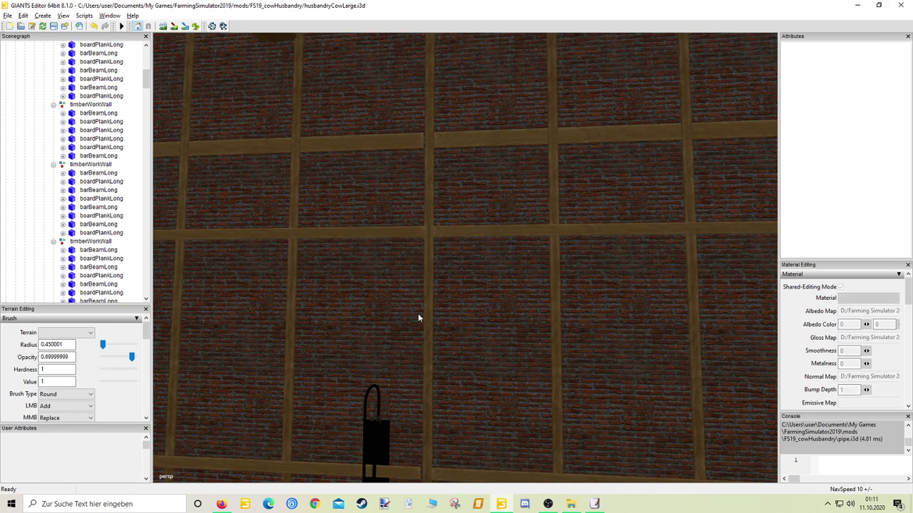
# Step: Shift the horizontal barBeamLong at height 3.238 to Translate X -0.909 to close its gap at the wall joint
pyautogui.moveTo(418, 318); pyautogui.dragTo(532, 171, button='middle')
pyautogui.click(539, 149)
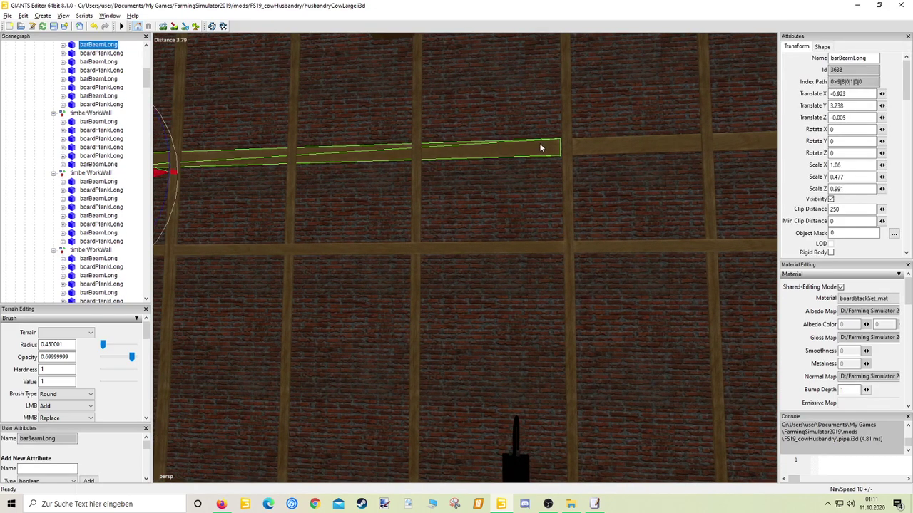
pyautogui.moveTo(160, 177); pyautogui.dragTo(164, 177)
pyautogui.scroll(-1, 282, 193)
pyautogui.moveTo(282, 193); pyautogui.dragTo(302, 193, button='right')
pyautogui.scroll(2, 301, 193)
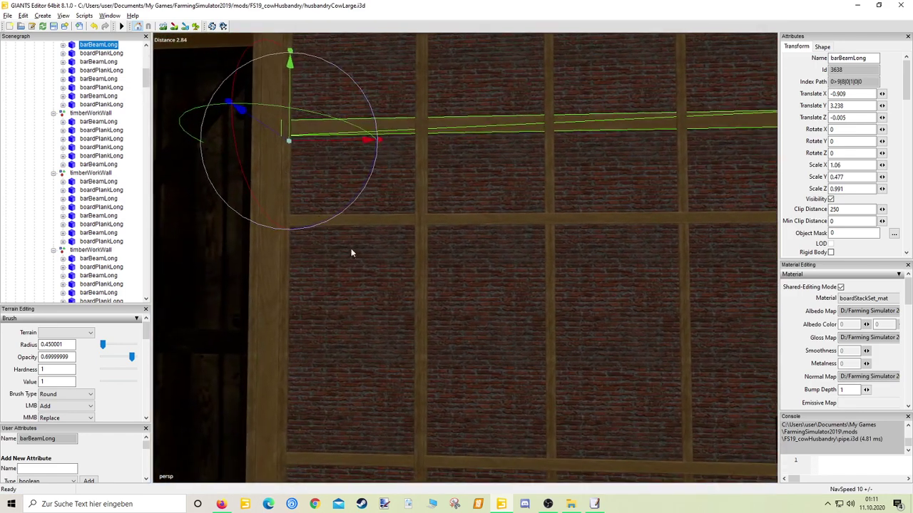
# Step: Delete the extra vertical boardPlankLong near the gate post and the doubled one at a joint of the other timber wall
pyautogui.click(425, 285)
pyautogui.click(426, 287)
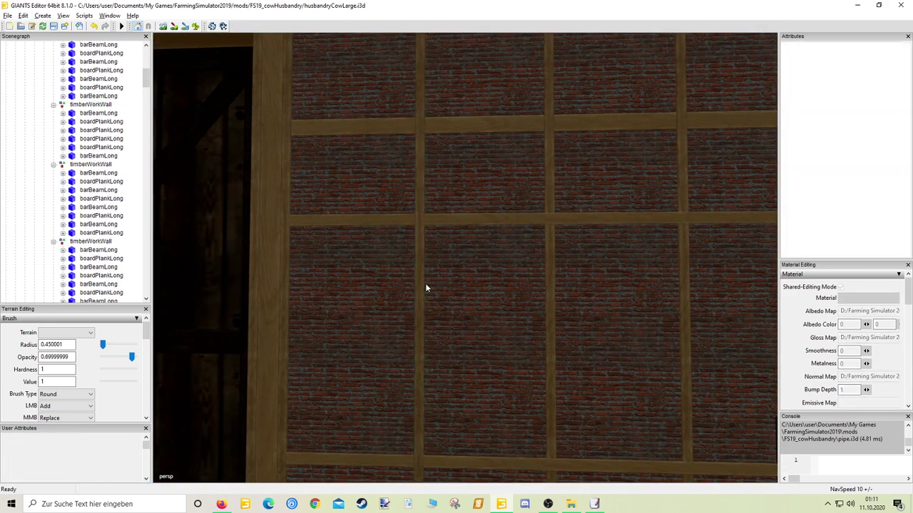
pyautogui.moveTo(427, 287); pyautogui.dragTo(438, 304, button='right')
pyautogui.click(499, 289)
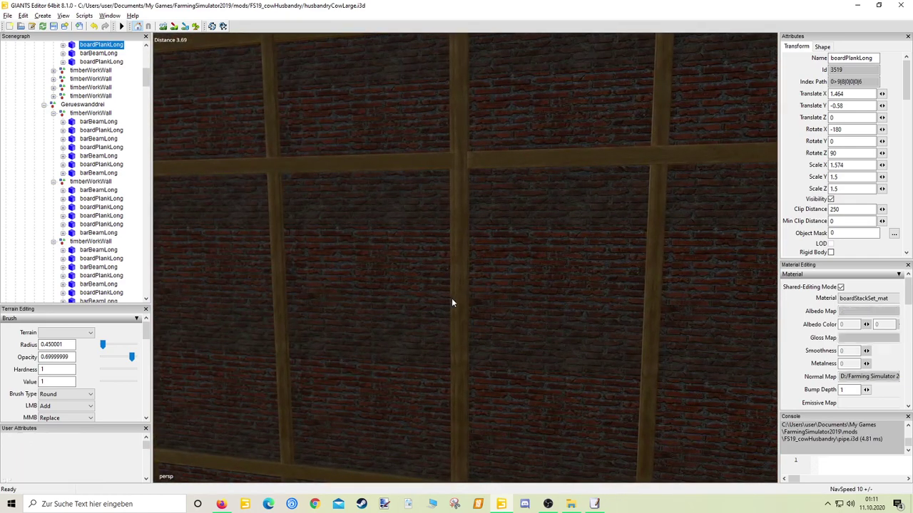
pyautogui.click(450, 298)
pyautogui.press('Escape')
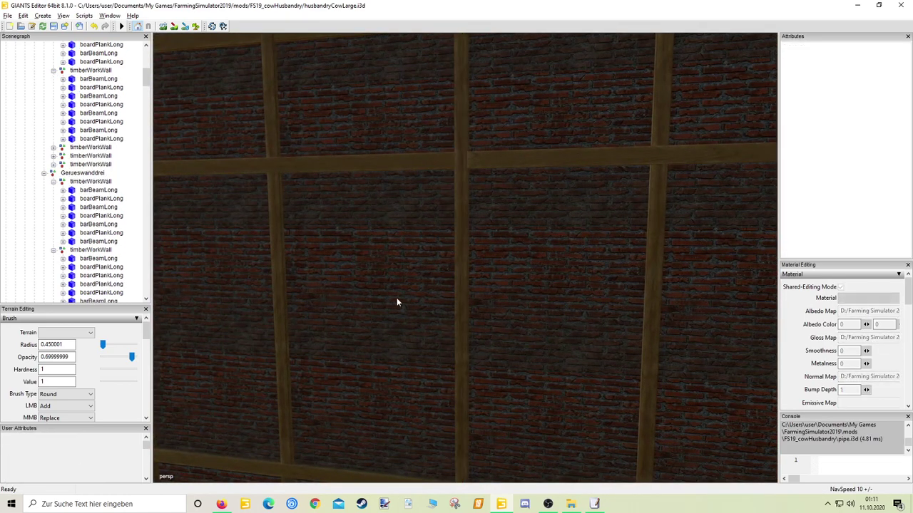
# Step: Try moving the long vertical boardPlankLong of the second timberWorkWall to Translate X 1.927 and undo the move
pyautogui.scroll(3, 400, 302)
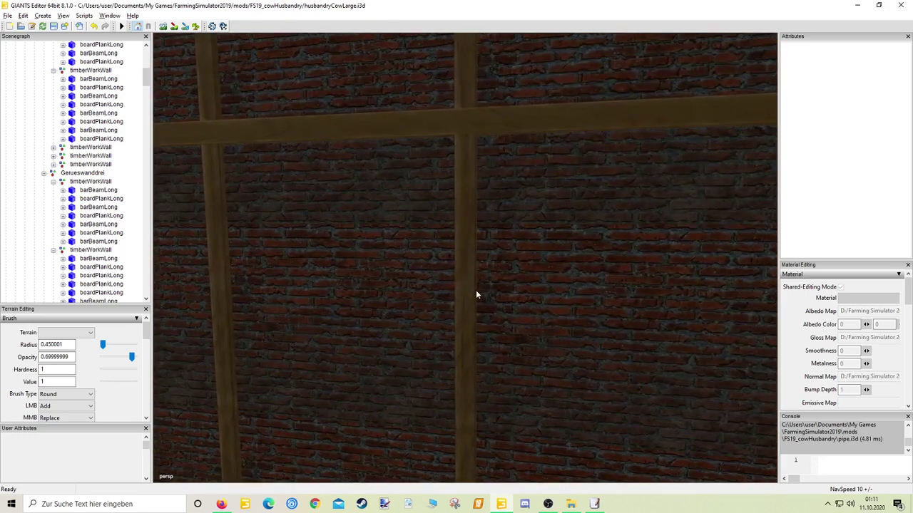
pyautogui.click(476, 294)
pyautogui.scroll(-5, 477, 294)
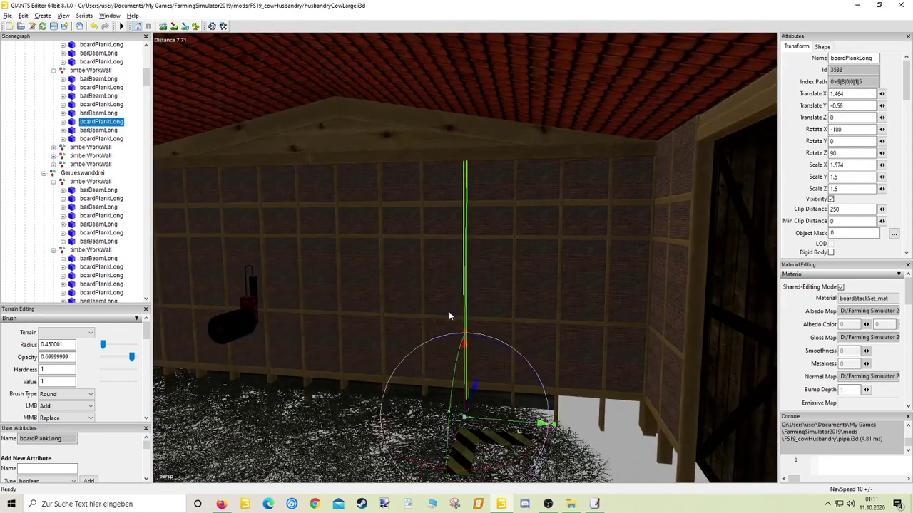
pyautogui.moveTo(486, 424); pyautogui.dragTo(528, 425)
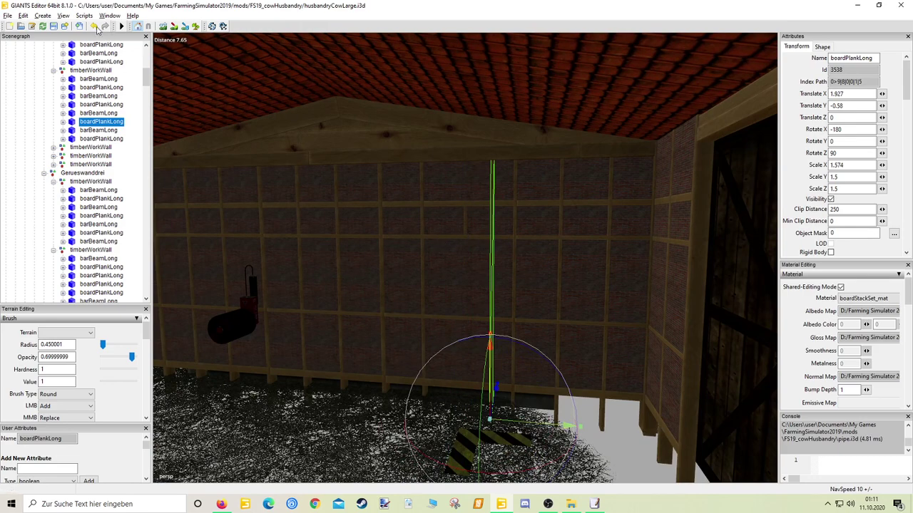
pyautogui.click(93, 26)
pyautogui.scroll(5, 420, 175)
pyautogui.scroll(-1, 432, 173)
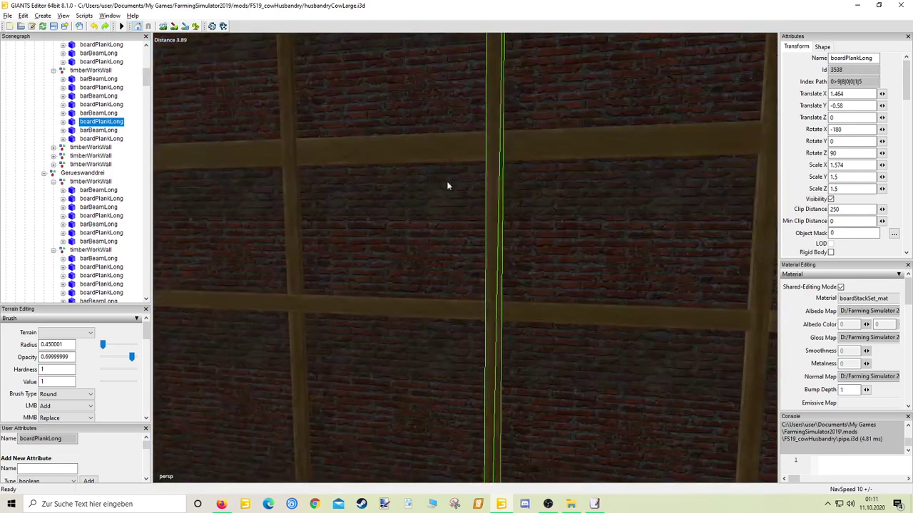
# Step: Delete the short boardPlankLong at Translate Y 2.746 that overlaps the long vertical plank between the horizontal beams
pyautogui.click(508, 234)
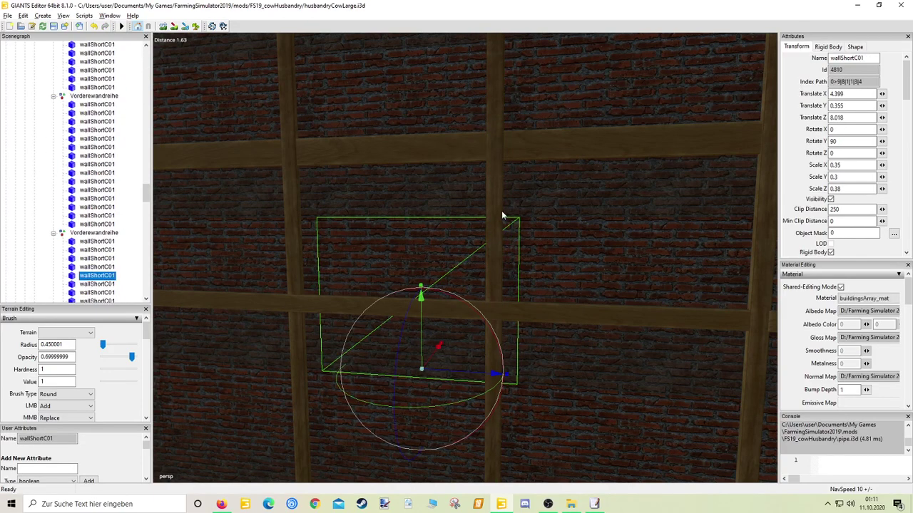
pyautogui.click(502, 214)
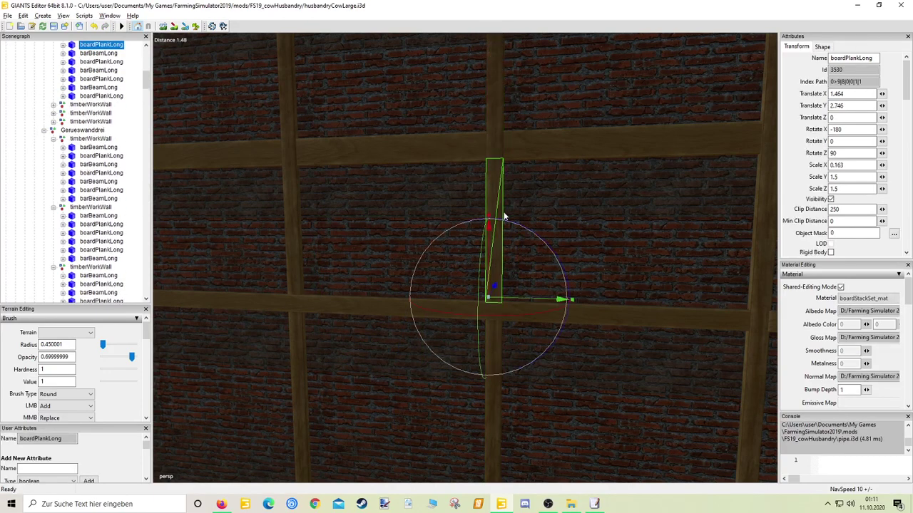
pyautogui.click(503, 212)
# Step: Delete the doubled vertical boardPlankLong at Translate X 2.29 in the third timberWorkWall
pyautogui.moveTo(503, 212); pyautogui.dragTo(524, 223, button='right')
pyautogui.scroll(10, 525, 222)
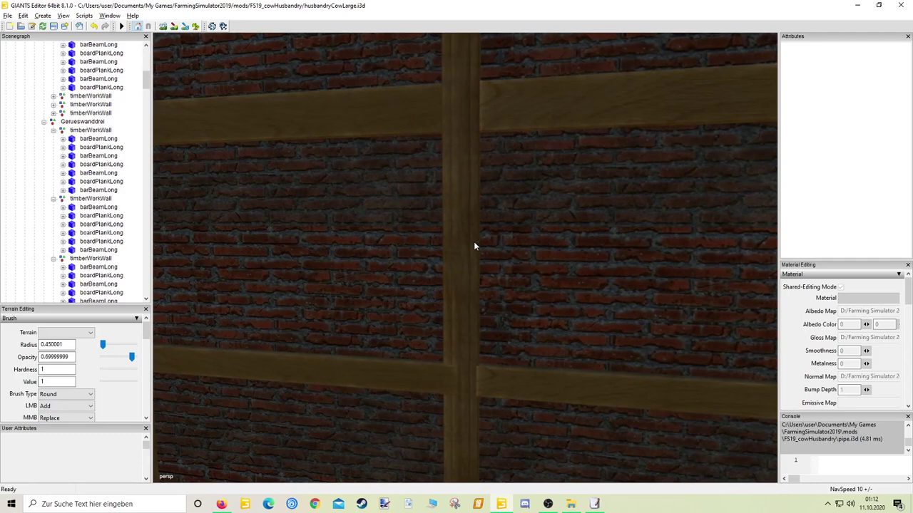
pyautogui.click(464, 248)
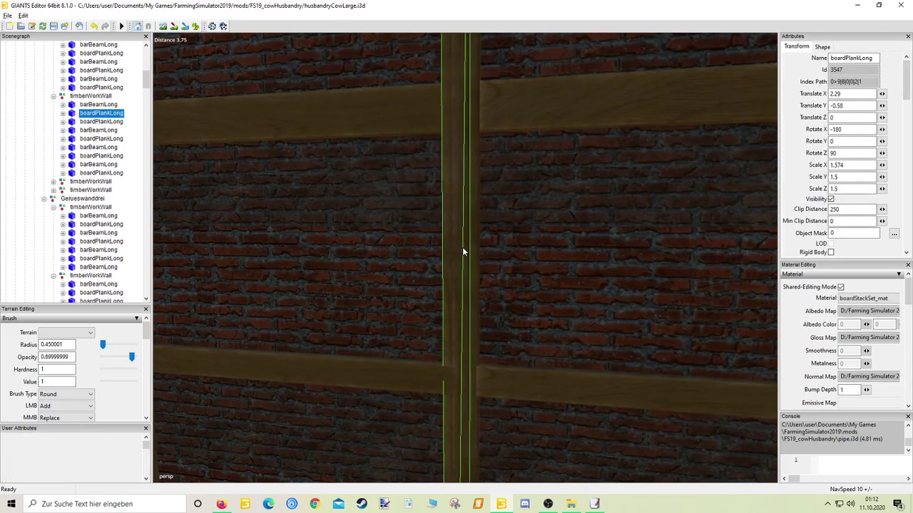
pyautogui.press('Delete')
# Step: Delete the overlapping vertical boardPlankLong of the fifth timberWorkWall where it meets the third wall section
pyautogui.scroll(-5, 493, 245)
pyautogui.scroll(4, 513, 257)
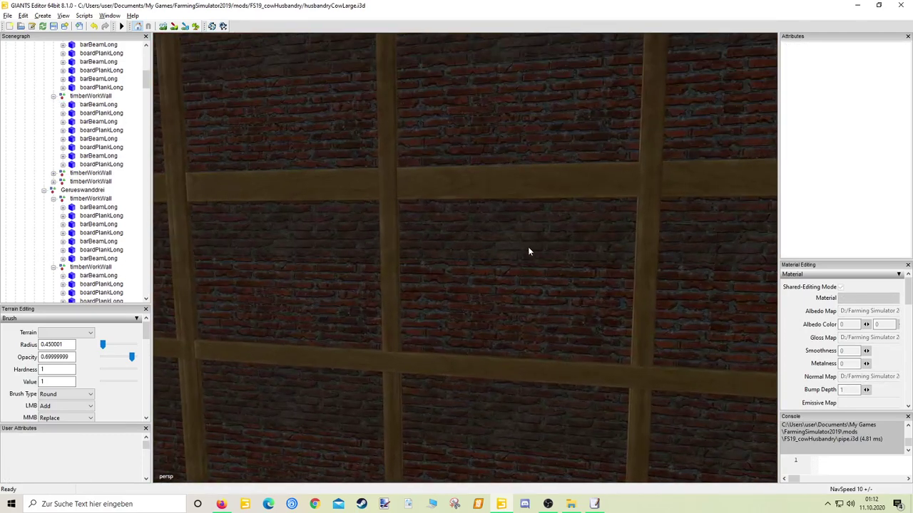
pyautogui.moveTo(402, 259)
pyautogui.mouseDown(button='right')
pyautogui.moveTo(391, 259)
pyautogui.moveTo(403, 261)
pyautogui.mouseUp(button='right')
pyautogui.click(436, 287)
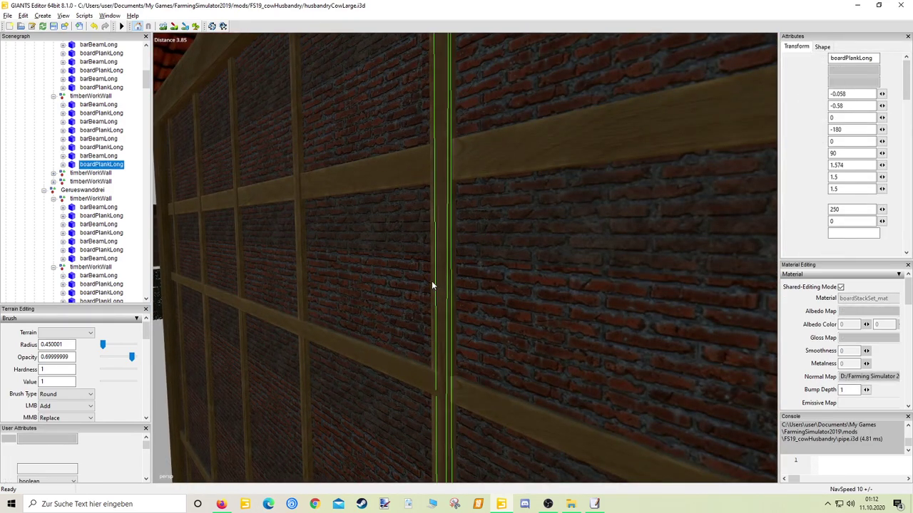
pyautogui.press('Escape')
pyautogui.press('a')
pyautogui.press('w')
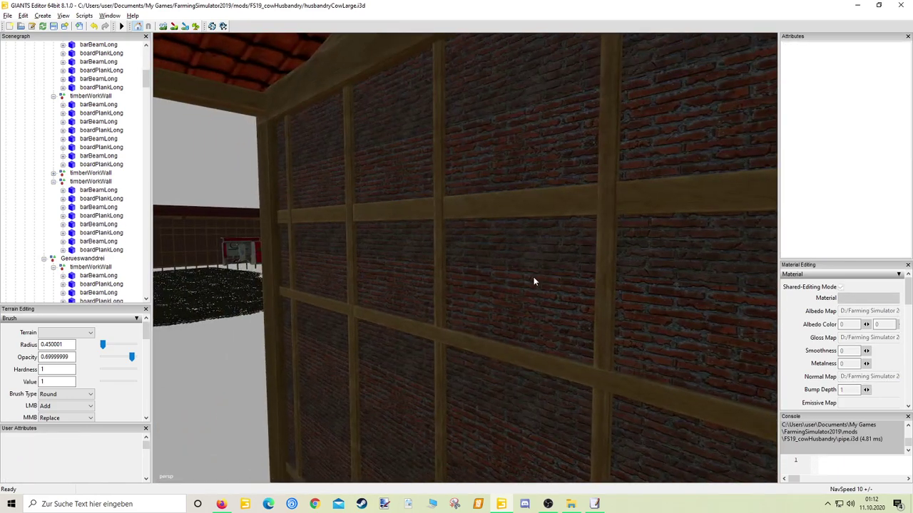
# Step: Delete the overlapping vertical boardPlankLong of the fourth timberWorkWall where it meets the fifth wall section
pyautogui.click(595, 269)
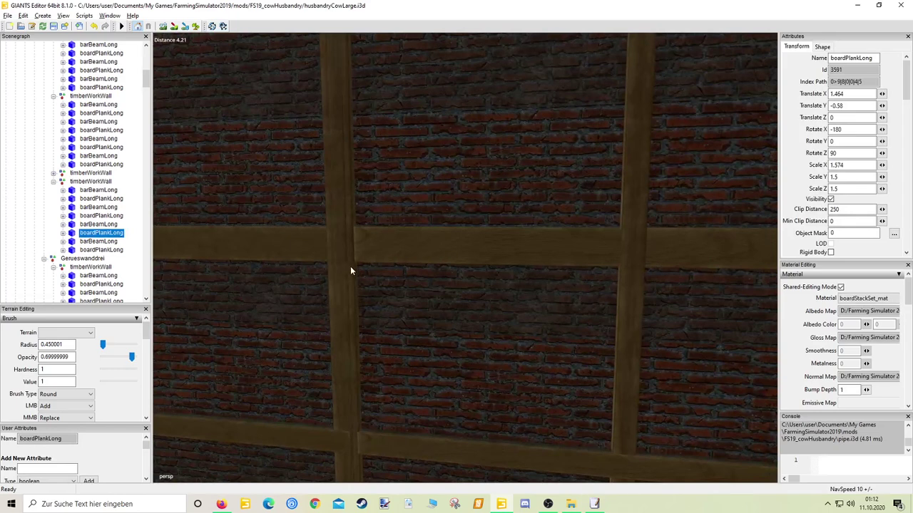
pyautogui.click(340, 272)
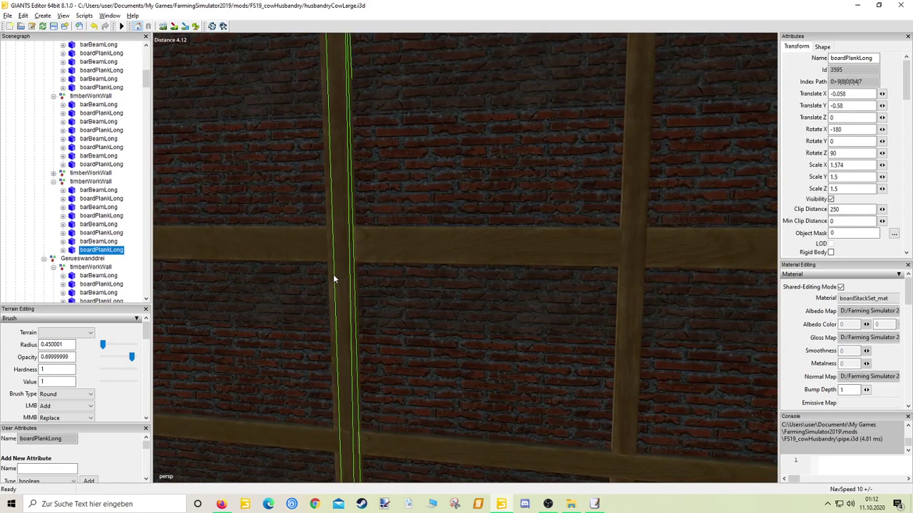
pyautogui.click(333, 274)
pyautogui.press('Delete')
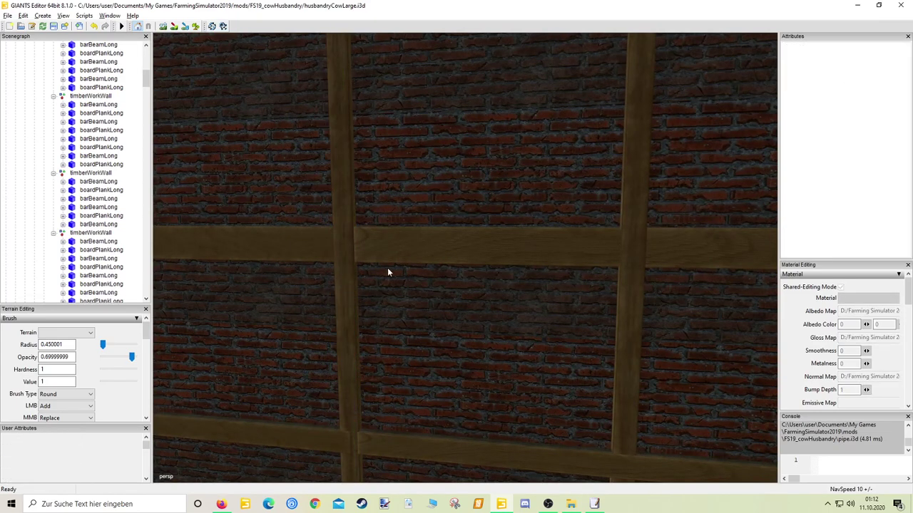
# Step: Move the top wallShortC01 segment at the corner post inward to Translate X -2.5 and Translate Z 8.016
pyautogui.moveTo(387, 271); pyautogui.dragTo(418, 267, button='right')
pyautogui.click(356, 235)
pyautogui.scroll(2, 394, 250)
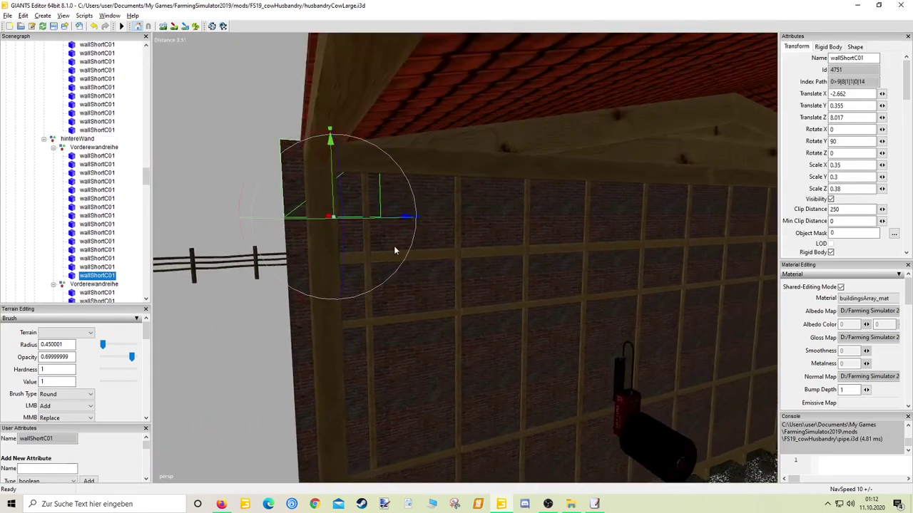
pyautogui.scroll(3, 399, 246)
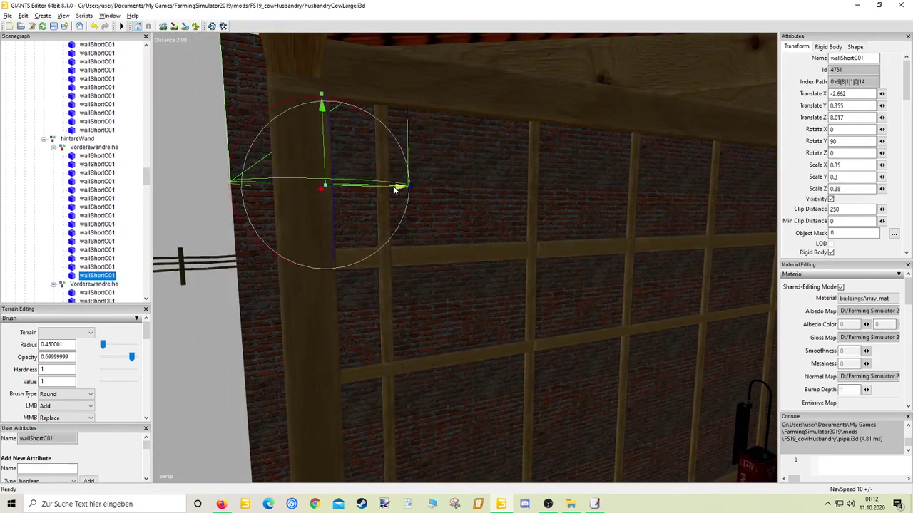
pyautogui.moveTo(394, 190); pyautogui.dragTo(439, 193)
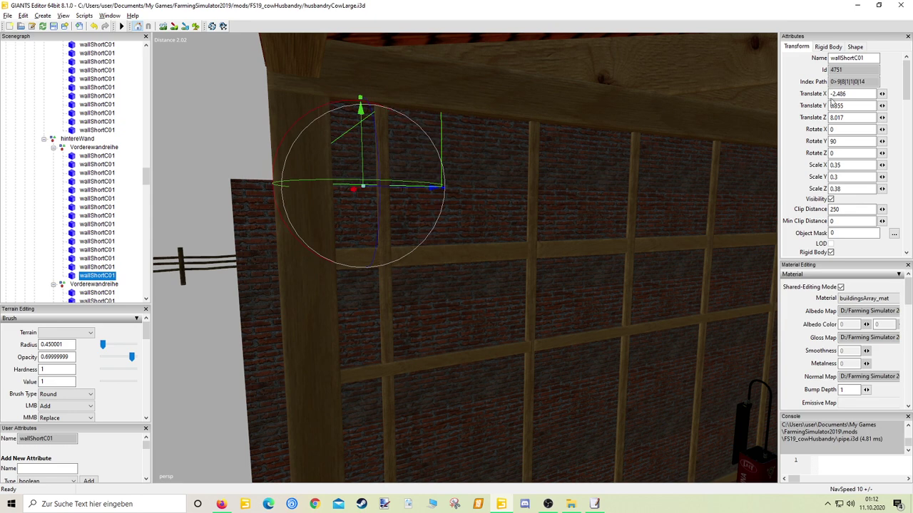
pyautogui.moveTo(850, 93); pyautogui.dragTo(839, 97)
pyautogui.write('5')
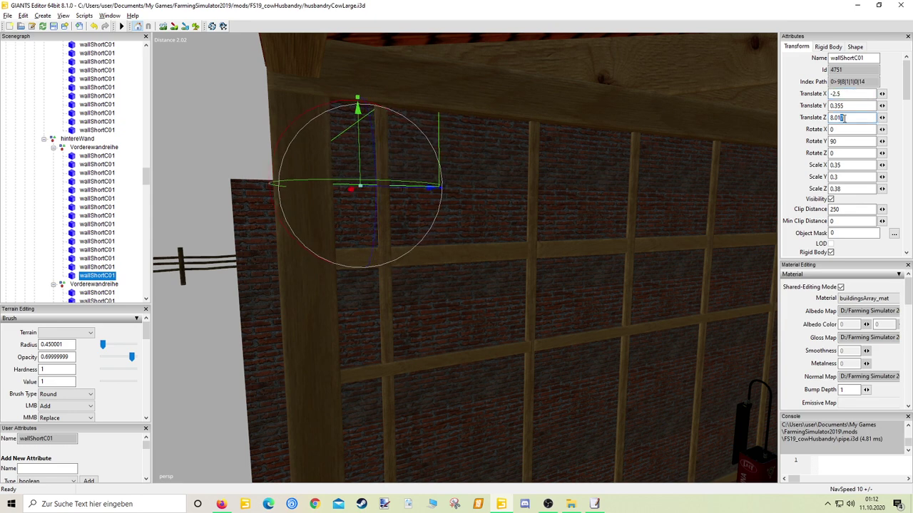
pyautogui.write('6')
# Step: Set Translate X to -2.5 and Translate Z to 8.016 for the next two wallShortC01 segments down the corner post
pyautogui.click(260, 240)
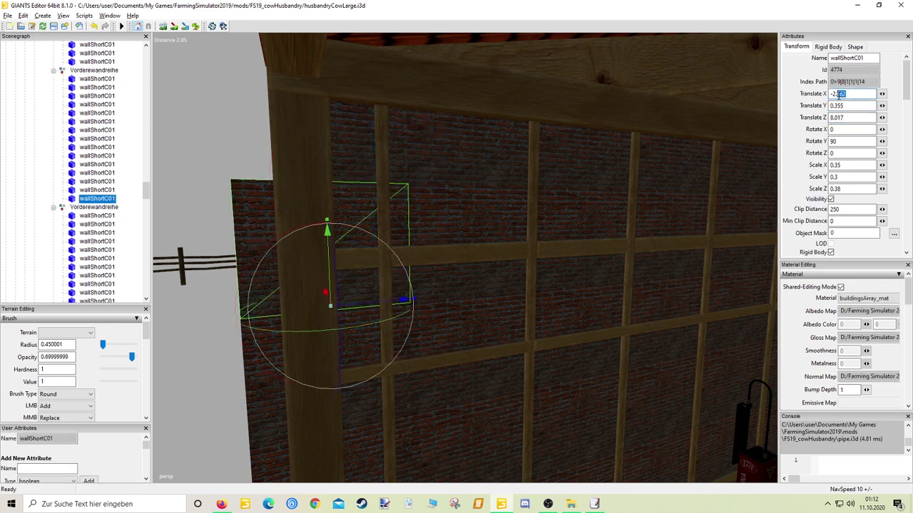
pyautogui.write('5')
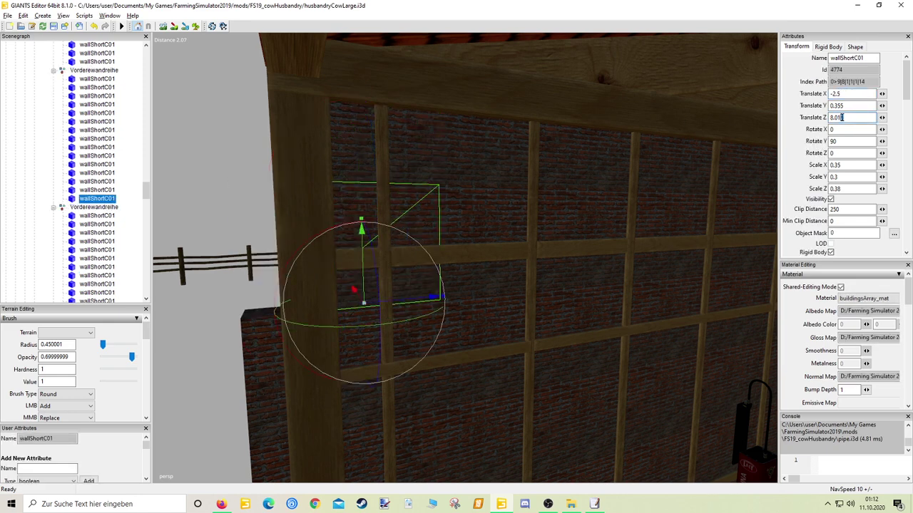
pyautogui.click(504, 272)
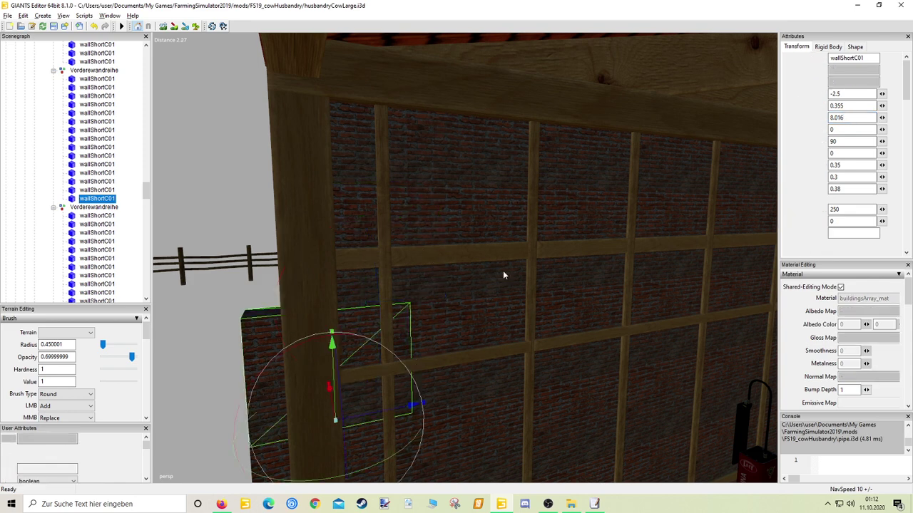
pyautogui.moveTo(848, 94); pyautogui.dragTo(837, 93)
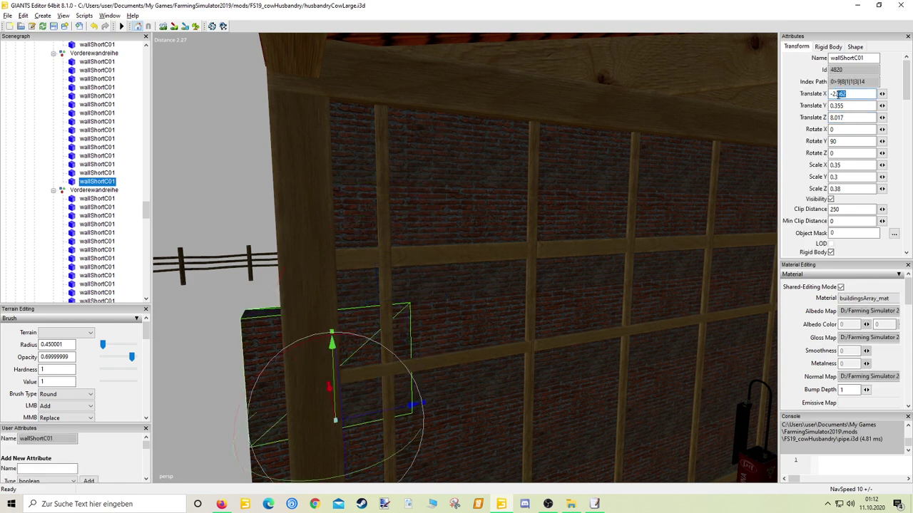
pyautogui.write('5')
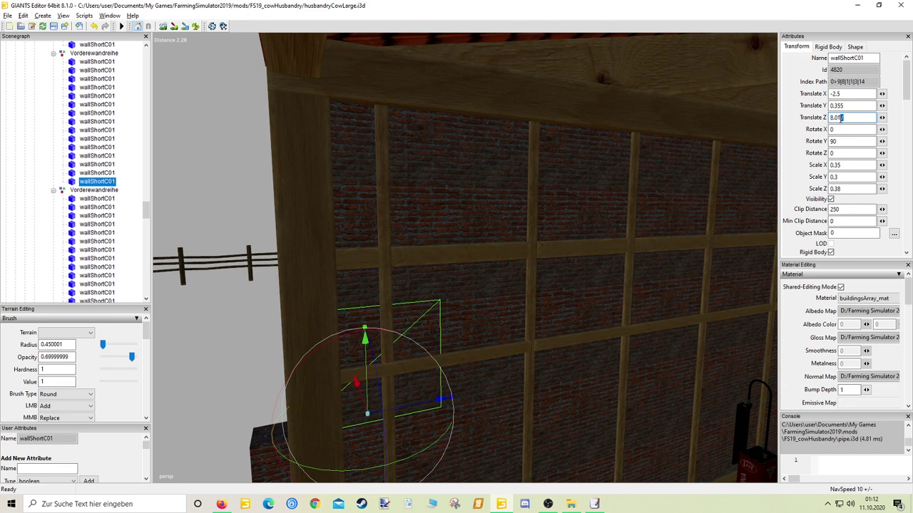
pyautogui.write('6')
# Step: Set Translate X to -2.5 and Translate Z to 8.016 for the fourth and fifth wallShortC01 segments down the corner post
pyautogui.click(272, 443)
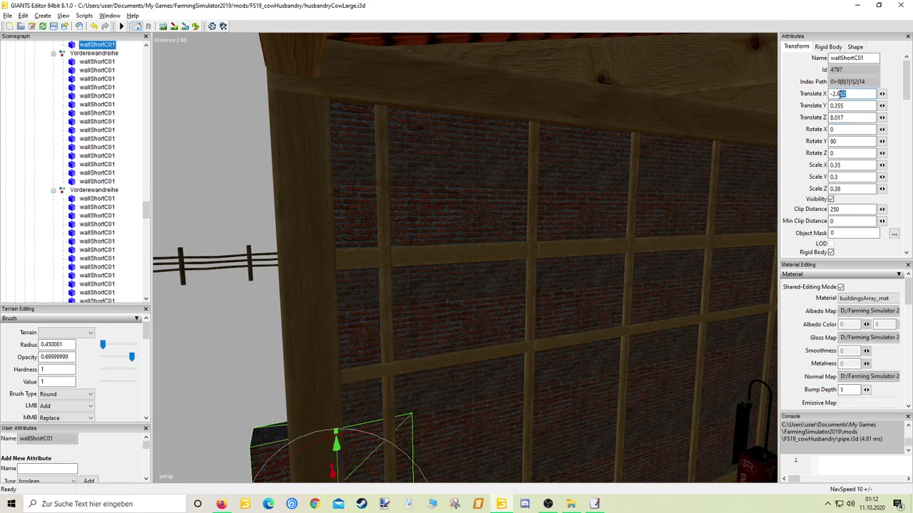
pyautogui.write('5')
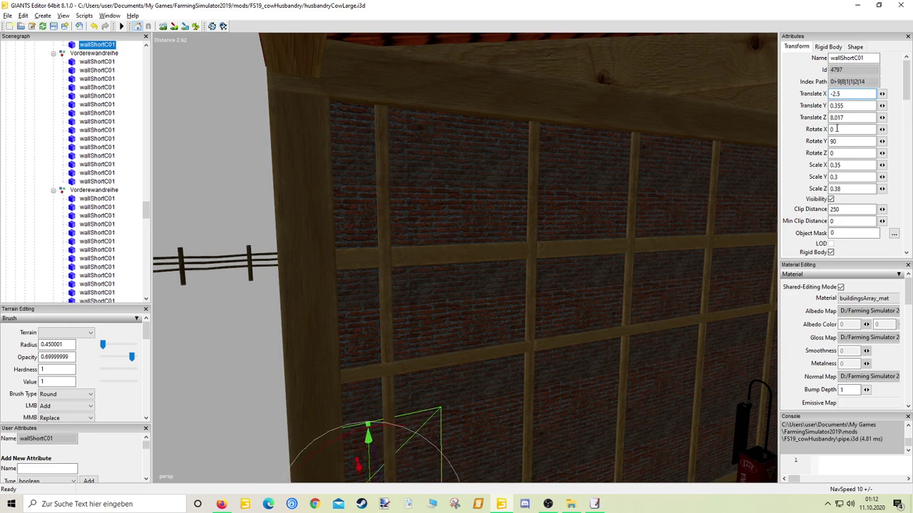
pyautogui.write('6')
pyautogui.moveTo(499, 250); pyautogui.dragTo(430, 331, button='middle')
pyautogui.click(450, 303)
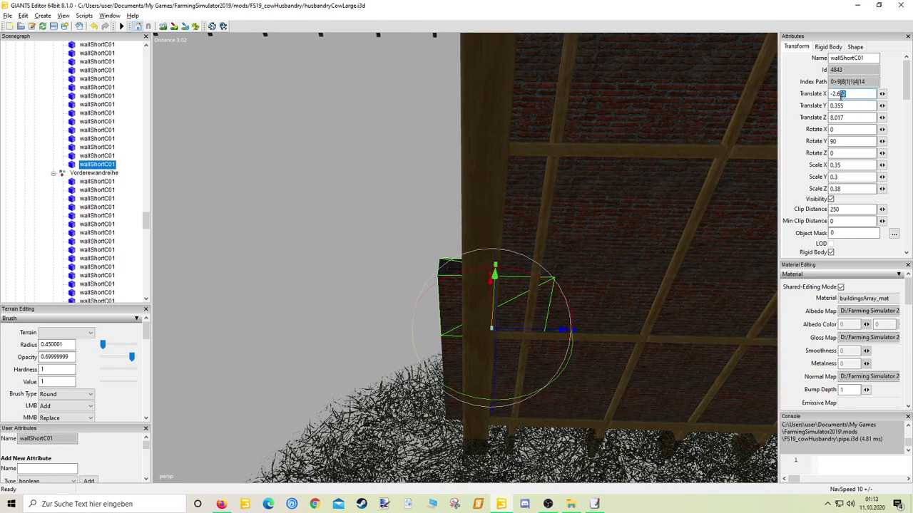
pyautogui.write('5')
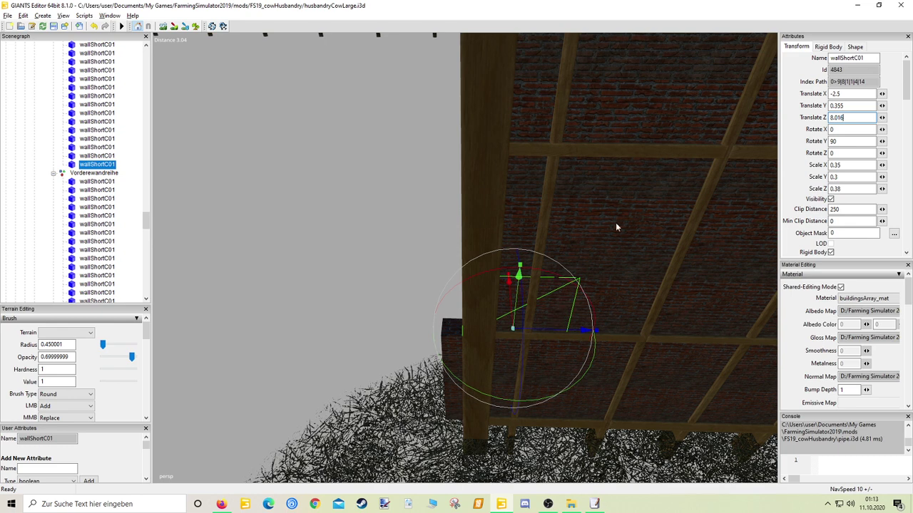
# Step: Move the two lowest wallShortC01 segments at the corner post inward to Translate X -2.5 and Translate Z 8.016
pyautogui.click(450, 343)
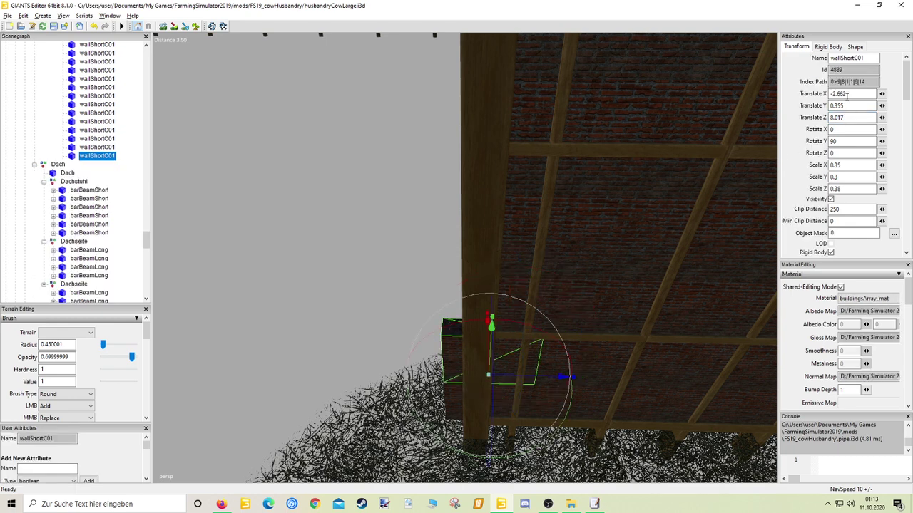
pyautogui.write('5')
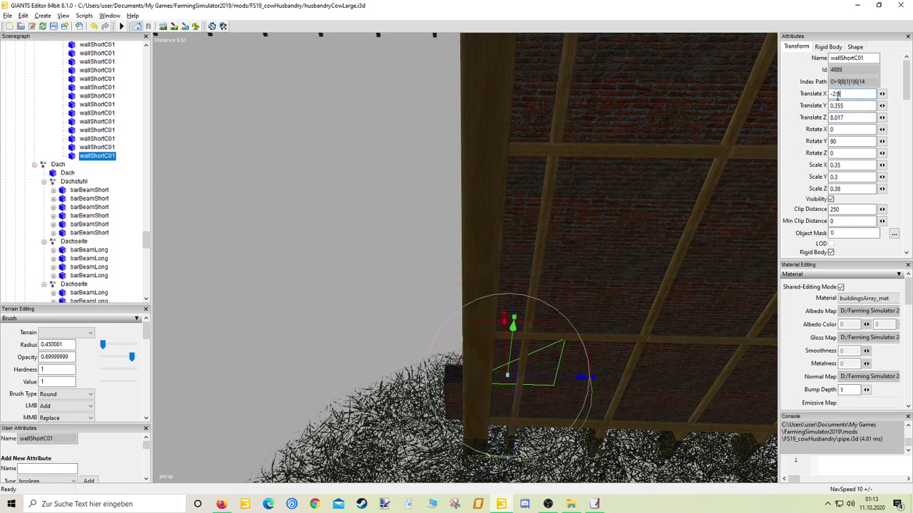
pyautogui.click(841, 118)
pyautogui.click(450, 387)
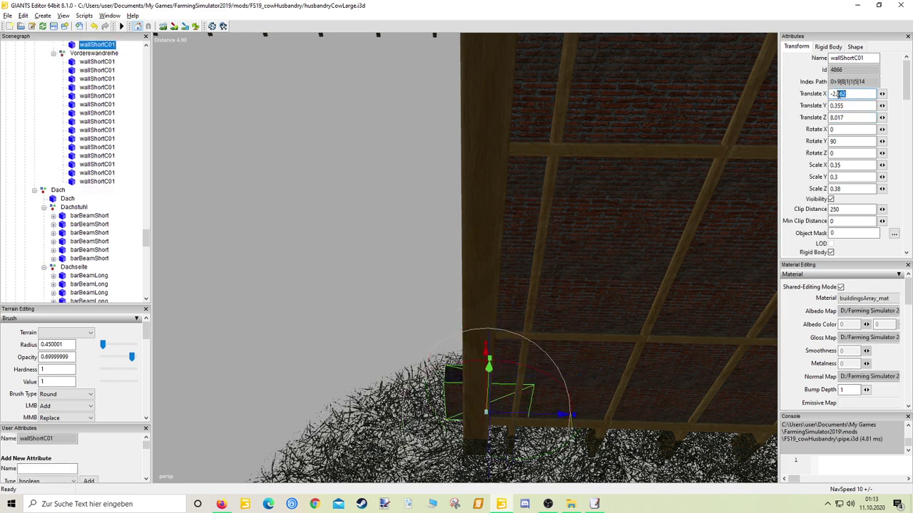
pyautogui.write('6')
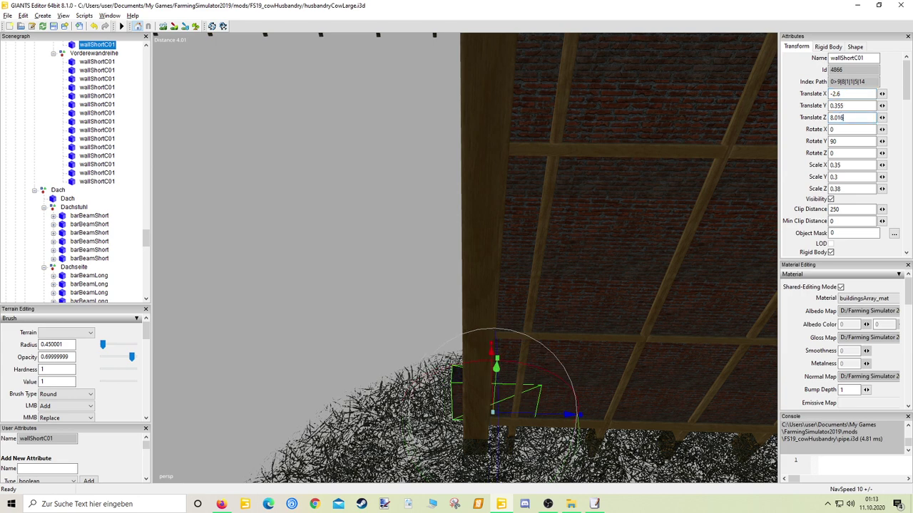
pyautogui.moveTo(579, 266); pyautogui.dragTo(589, 268, button='right')
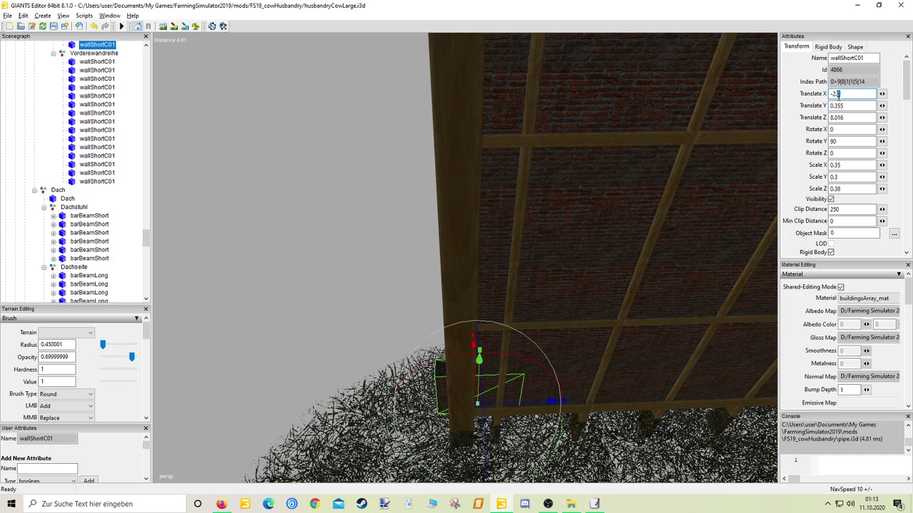
pyautogui.write('5')
# Step: Set Translate X to -2.4 for the top two wallShortC01 segments that still protrude outside the corner post
pyautogui.click(302, 257)
pyautogui.moveTo(301, 257); pyautogui.dragTo(460, 191, button='right')
pyautogui.click(471, 153)
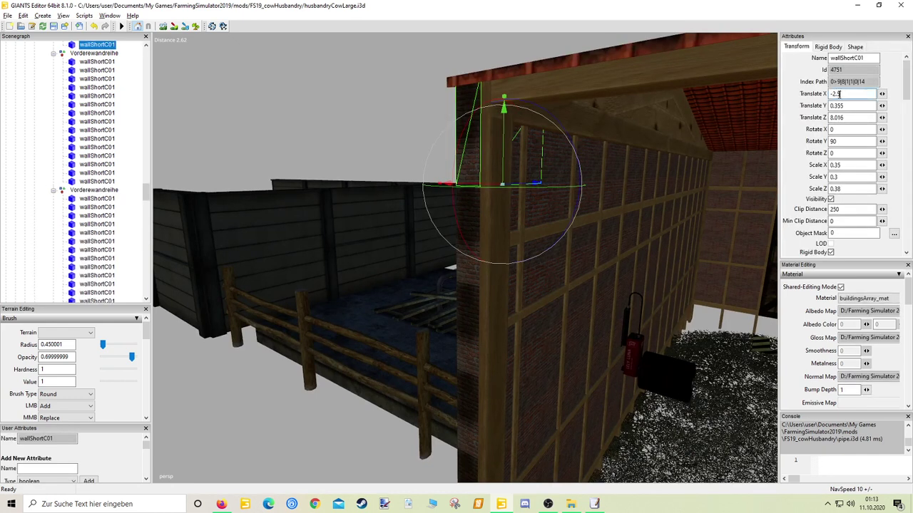
pyautogui.write('4')
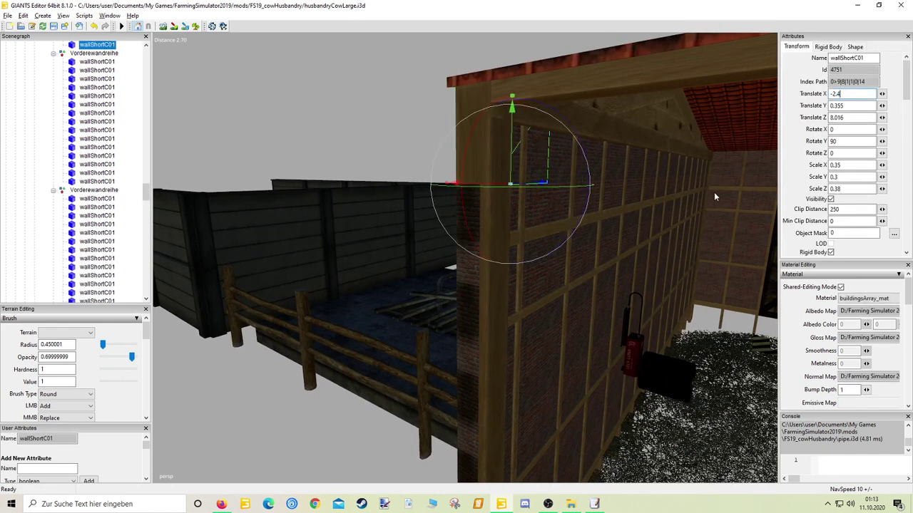
pyautogui.click(477, 211)
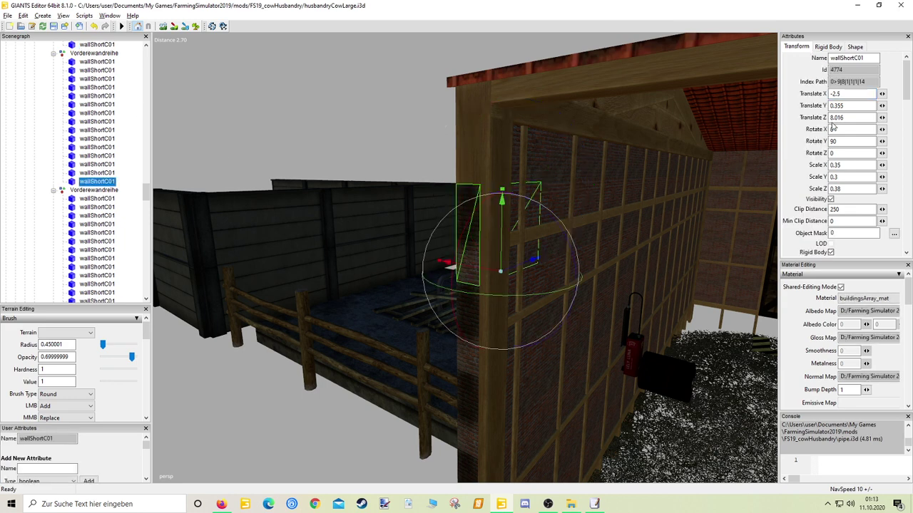
pyautogui.press('BackSpace')
pyautogui.write('4')
pyautogui.press('Return')
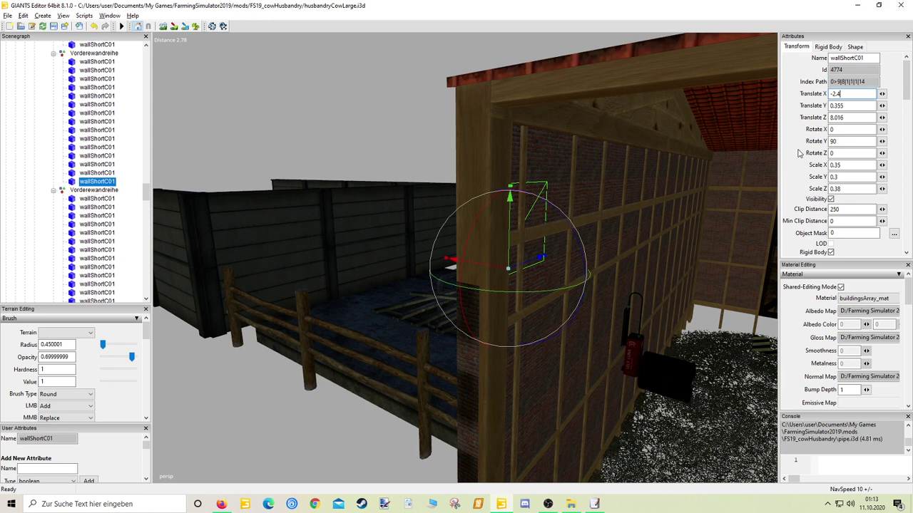
# Step: Set Translate X to -2.4 for the third, fourth and fifth wallShortC01 segments down the corner post
pyautogui.click(468, 317)
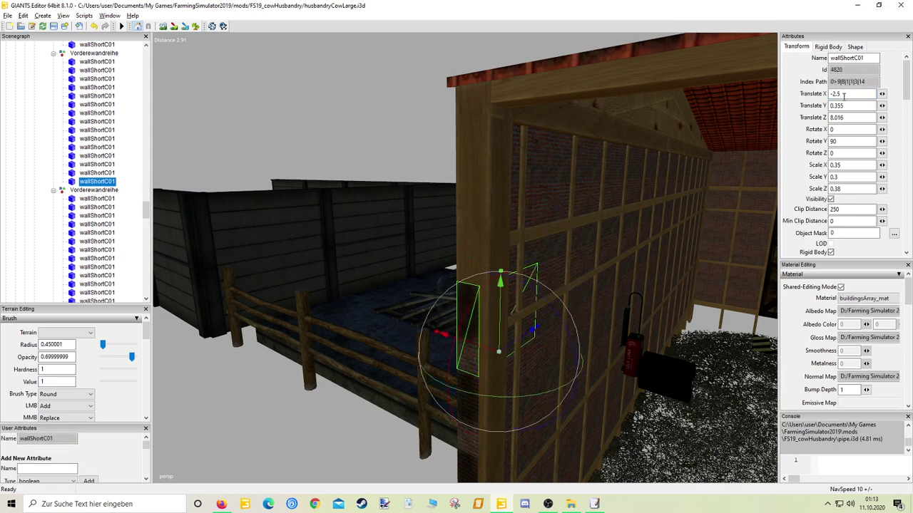
pyautogui.press('BackSpace')
pyautogui.write('4')
pyautogui.press('Return')
pyautogui.keyDown('alt'); pyautogui.moveTo(492, 335); pyautogui.dragTo(509, 316); pyautogui.keyUp('alt')
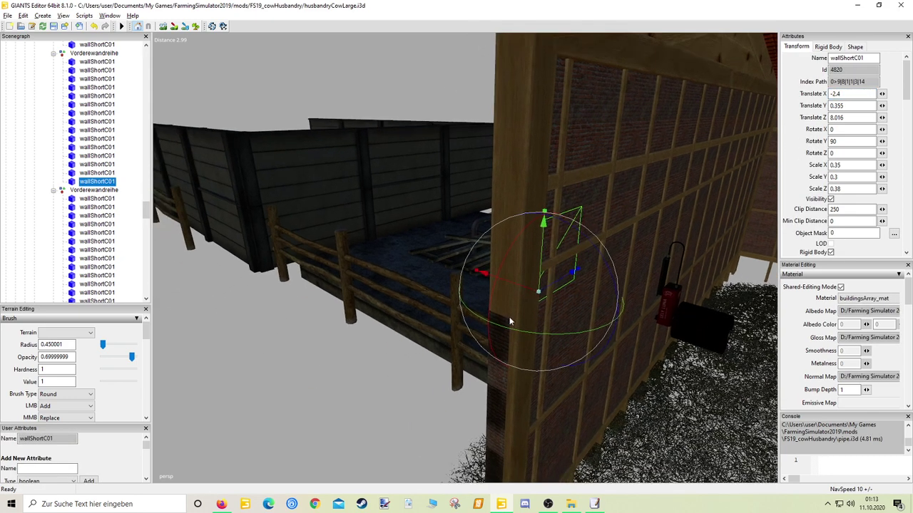
pyautogui.click(502, 334)
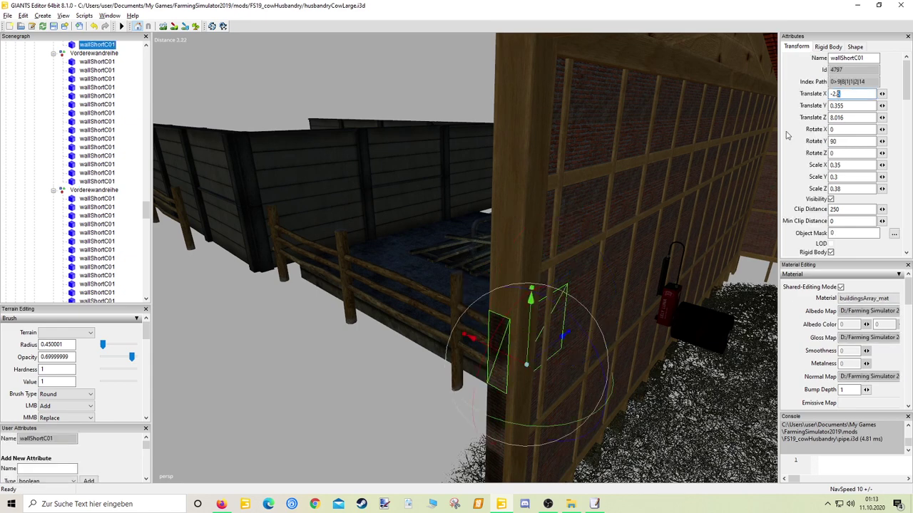
pyautogui.click(497, 405)
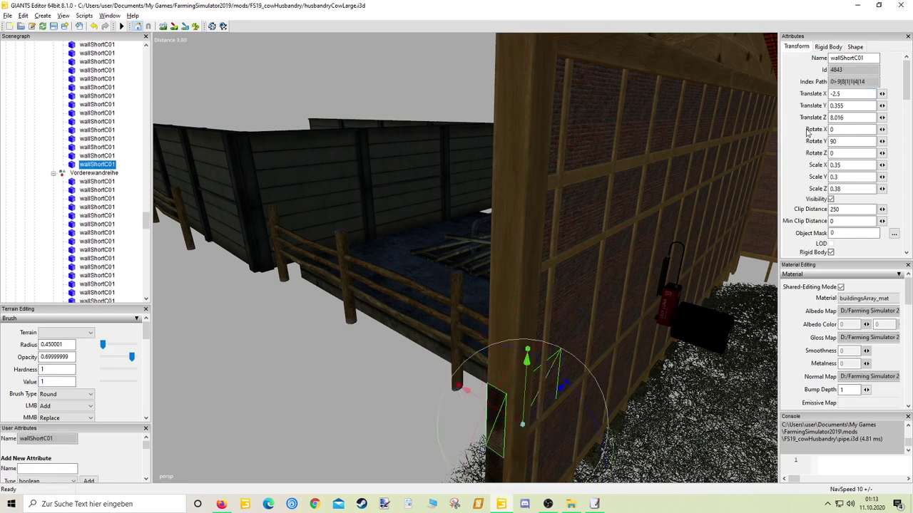
pyautogui.click(844, 93)
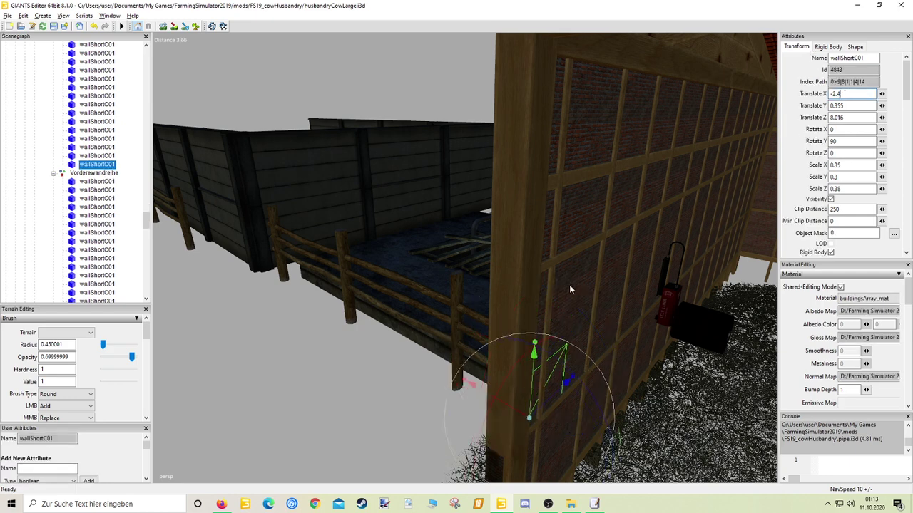
# Step: Set Translate X to -2.4 for the two lowest wallShortC01 segments at the corner post
pyautogui.moveTo(569, 284); pyautogui.dragTo(713, 210, button='middle')
pyautogui.click(721, 206)
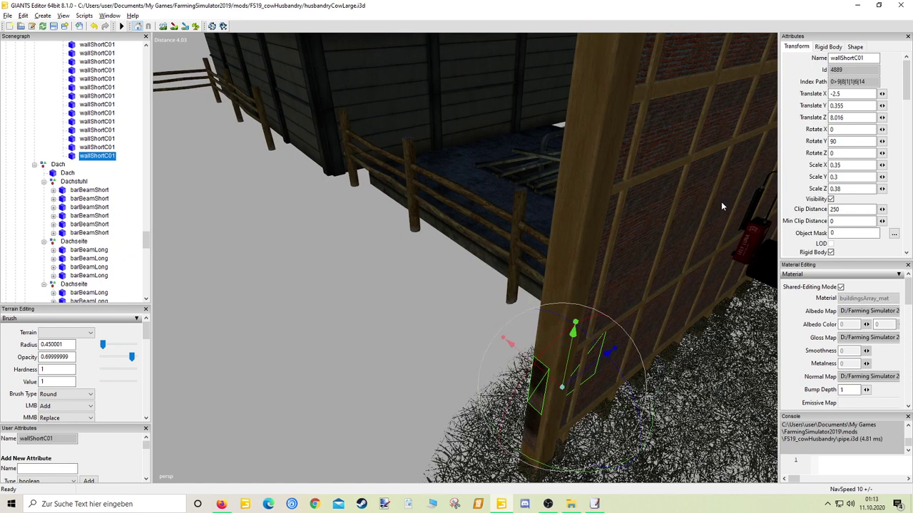
pyautogui.doubleClick(844, 94)
pyautogui.write('-2.4')
pyautogui.press('Return')
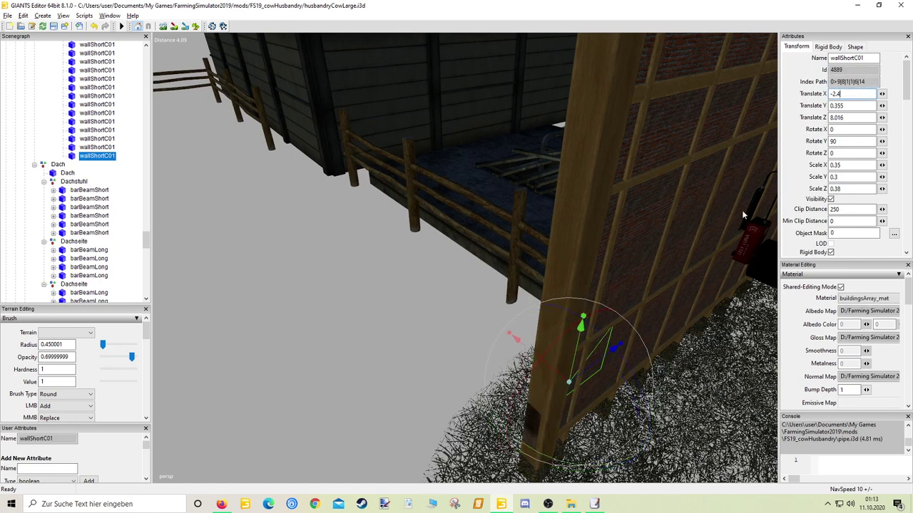
pyautogui.click(540, 397)
pyautogui.click(844, 94)
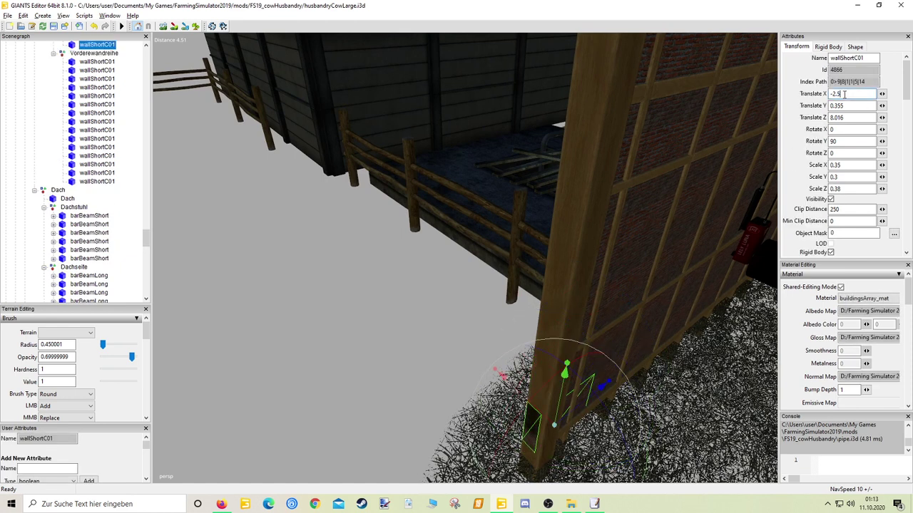
pyautogui.write('4')
pyautogui.press('Return')
# Step: Delete the duplicate vertical plank in the middle of the timber-framed brick wall beside the opposite corner post
pyautogui.moveTo(648, 218); pyautogui.dragTo(692, 251, button='middle')
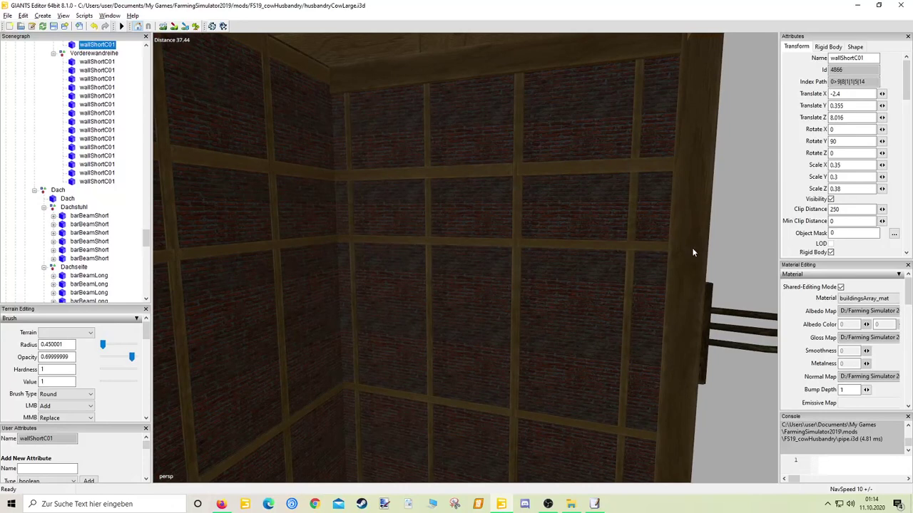
pyautogui.click(511, 274)
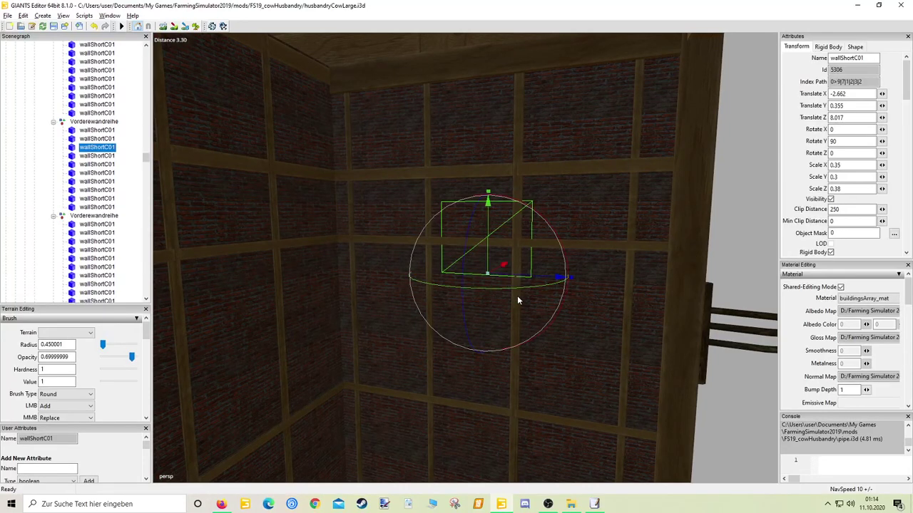
pyautogui.click(517, 298)
pyautogui.press('Escape')
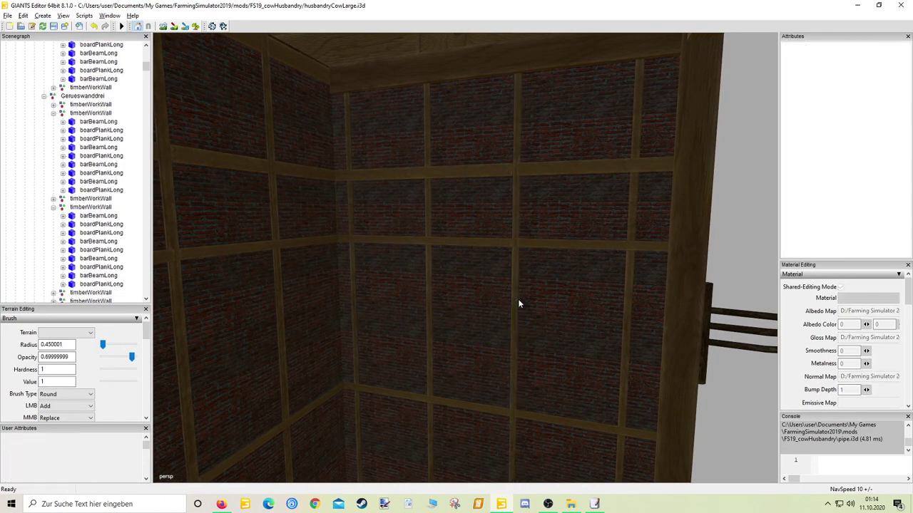
# Step: Delete the duplicate vertical boardPlankLong of the fourth timberWorkWall on the long brick wall
pyautogui.moveTo(495, 300); pyautogui.dragTo(461, 340, button='middle')
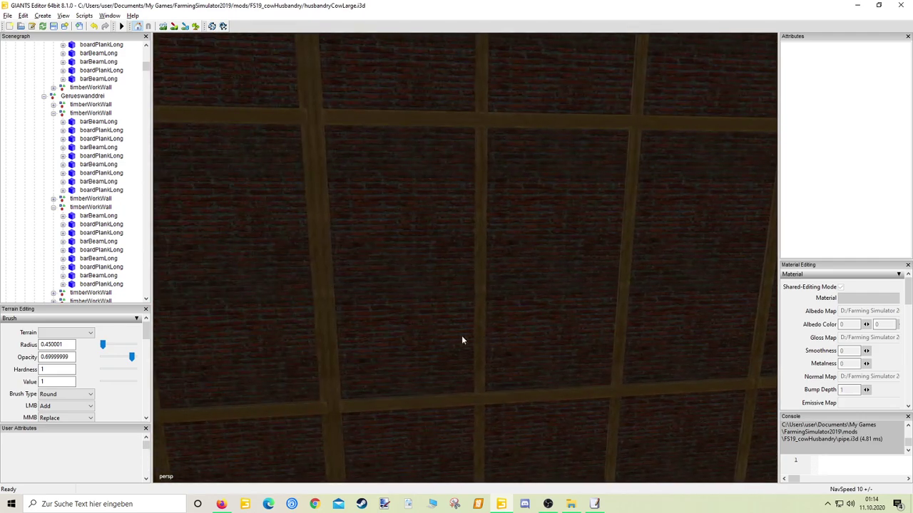
pyautogui.click(320, 370)
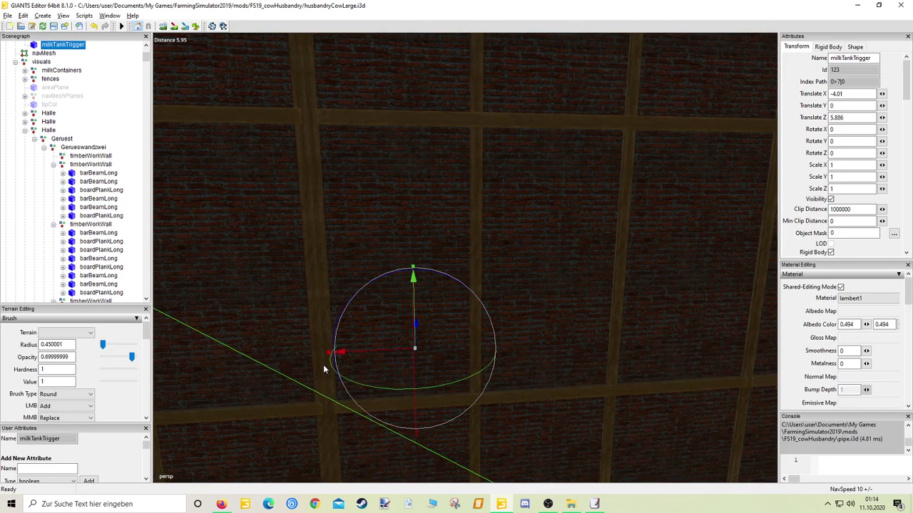
pyautogui.moveTo(323, 365); pyautogui.dragTo(331, 308, button='middle')
pyautogui.click(385, 236)
pyautogui.click(491, 329)
pyautogui.press('Escape')
pyautogui.click(490, 323)
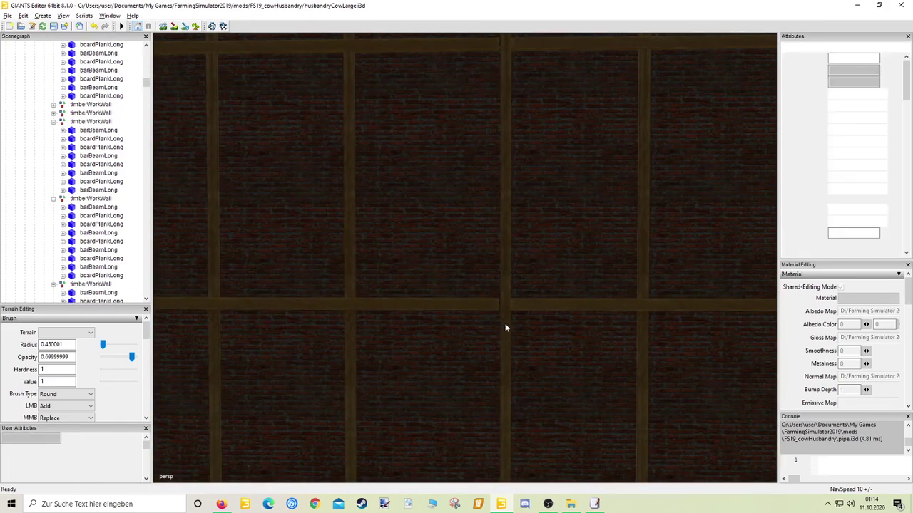
# Step: Delete the duplicate vertical boardPlankLong of the second timberWorkWall on the long brick wall
pyautogui.scroll(-5, 513, 328)
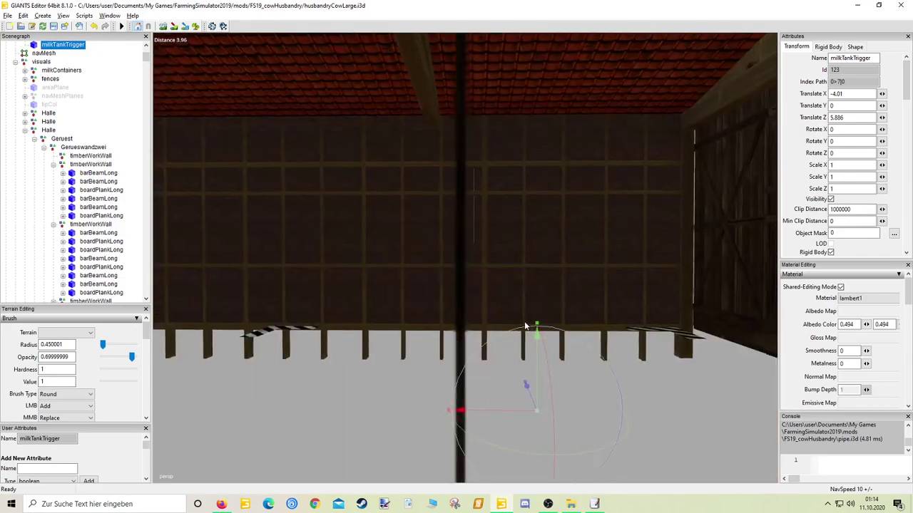
pyautogui.moveTo(530, 322); pyautogui.dragTo(497, 368, button='middle')
pyautogui.click(555, 363)
pyautogui.moveTo(481, 454); pyautogui.dragTo(482, 454)
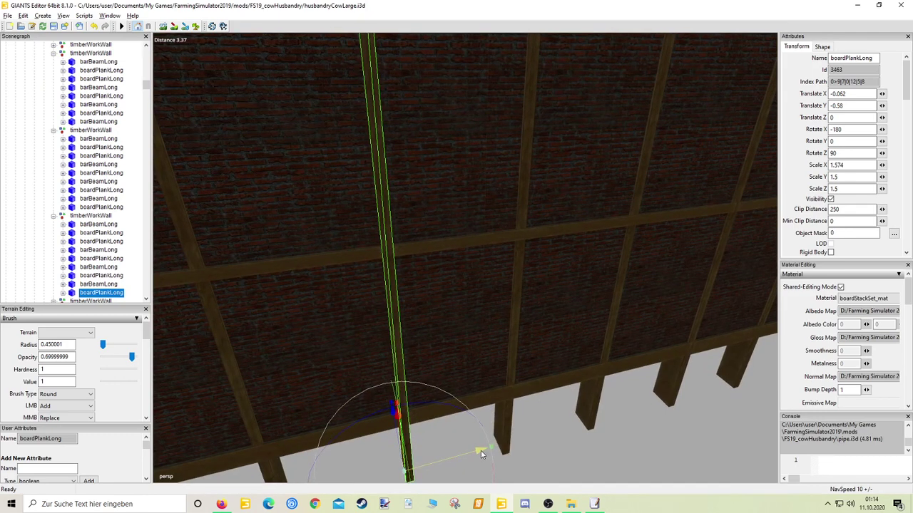
pyautogui.moveTo(586, 453); pyautogui.dragTo(514, 382, button='middle')
pyautogui.click(534, 390)
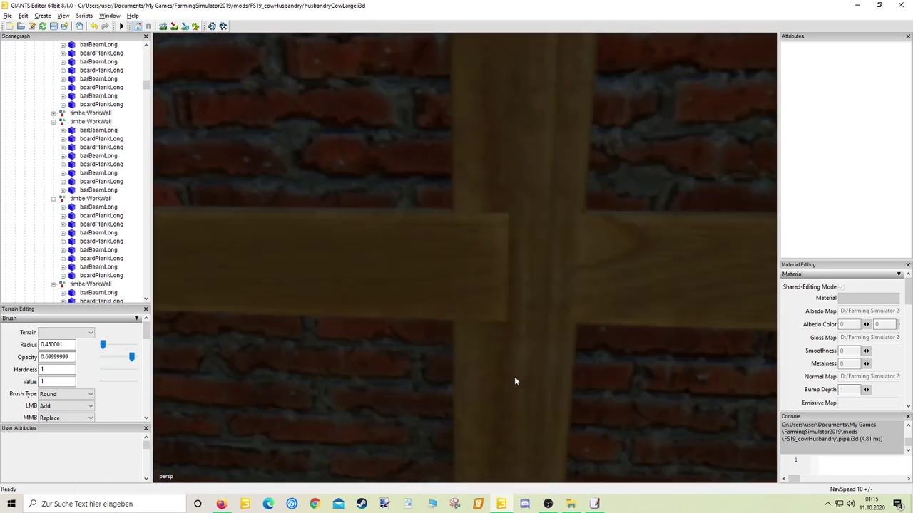
# Step: Delete the overlapping vertical boardPlankLong at Translate X 2.29 from both the third and the fifth timberWorkWall
pyautogui.click(474, 180)
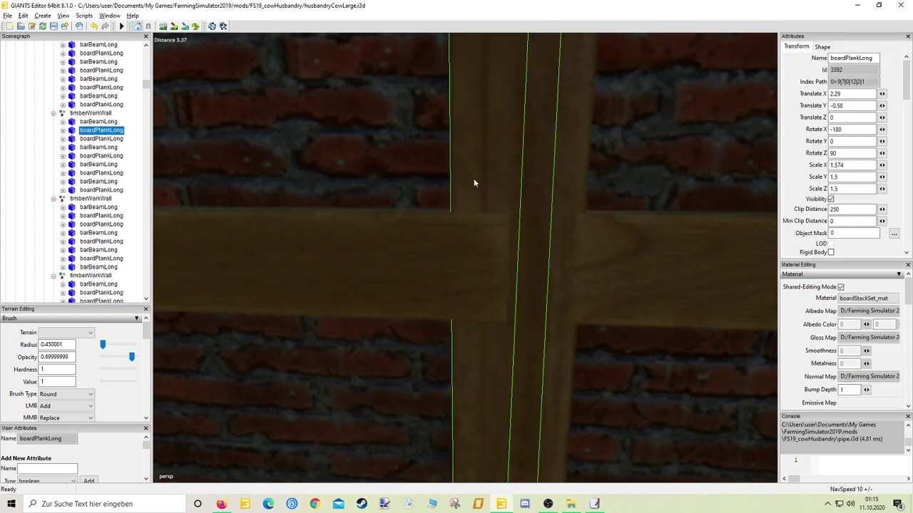
pyautogui.press('Delete')
pyautogui.moveTo(474, 183); pyautogui.dragTo(562, 294, button='middle')
pyautogui.click(657, 195)
pyautogui.scroll(-3, 634, 209)
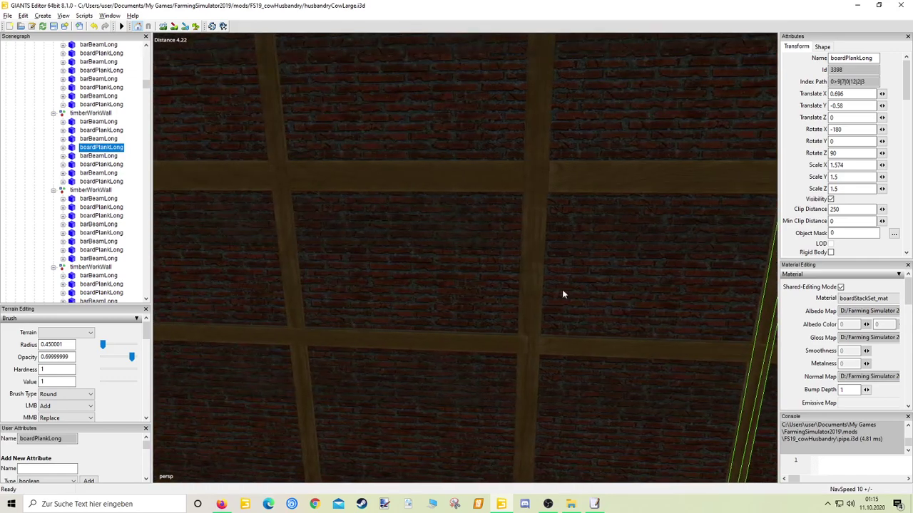
pyautogui.click(522, 302)
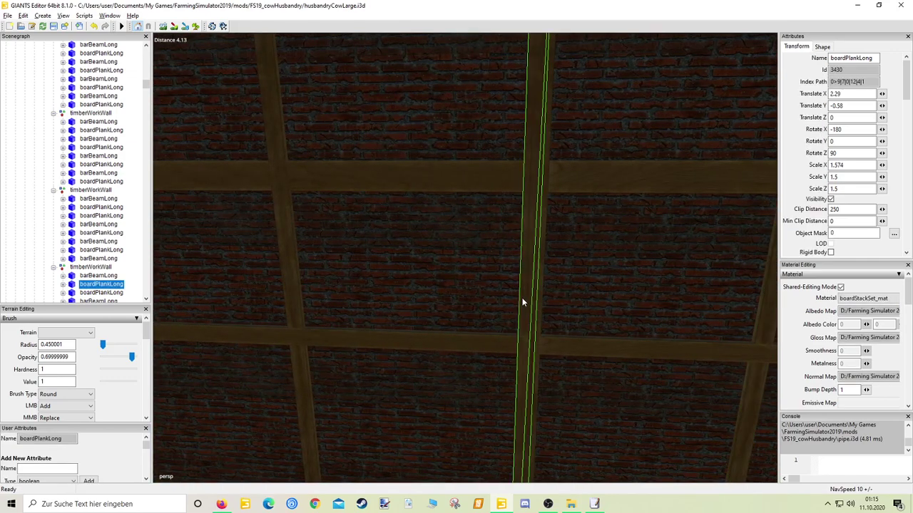
pyautogui.press('Delete')
# Step: Delete the vertical plank one bay over from the cleaned-up joint of the fifth timberWorkWall
pyautogui.click(288, 314)
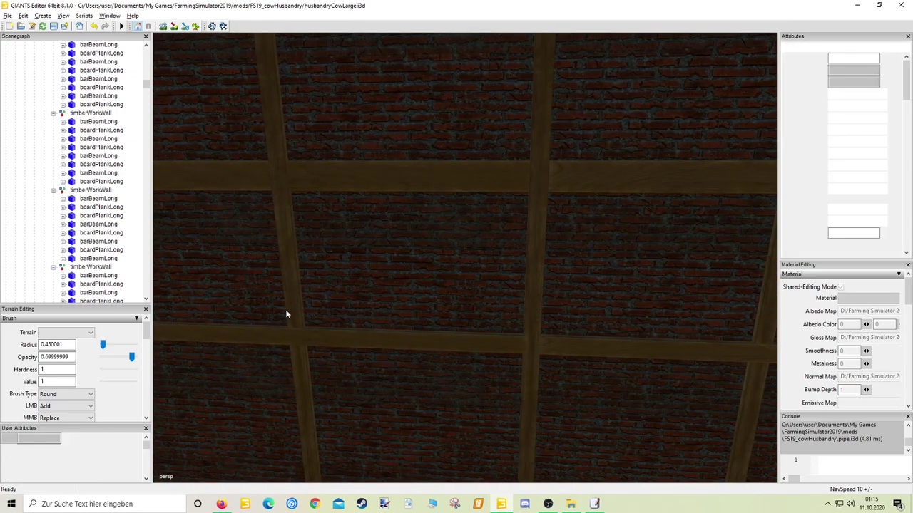
pyautogui.press('Delete')
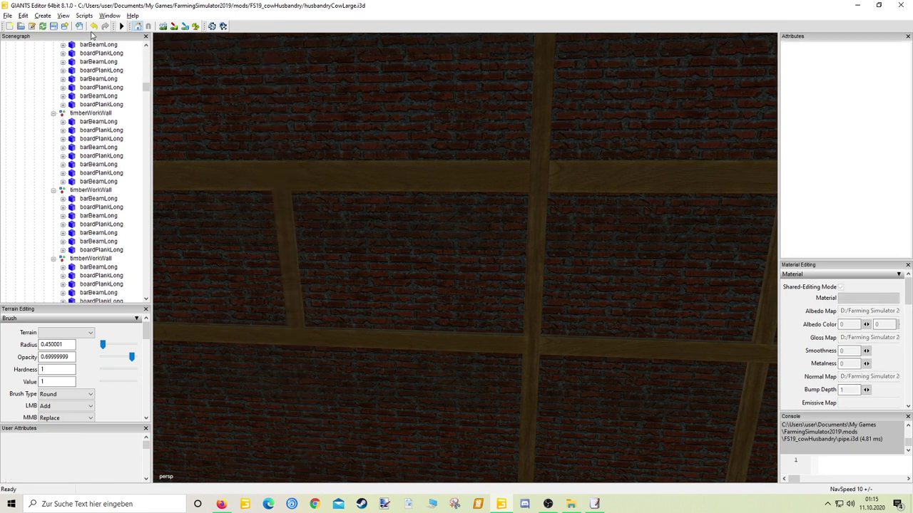
# Step: Restore the last deleted vertical plank and undo the stray rotation of the wallShortC01 brick segment behind it
pyautogui.click(93, 26)
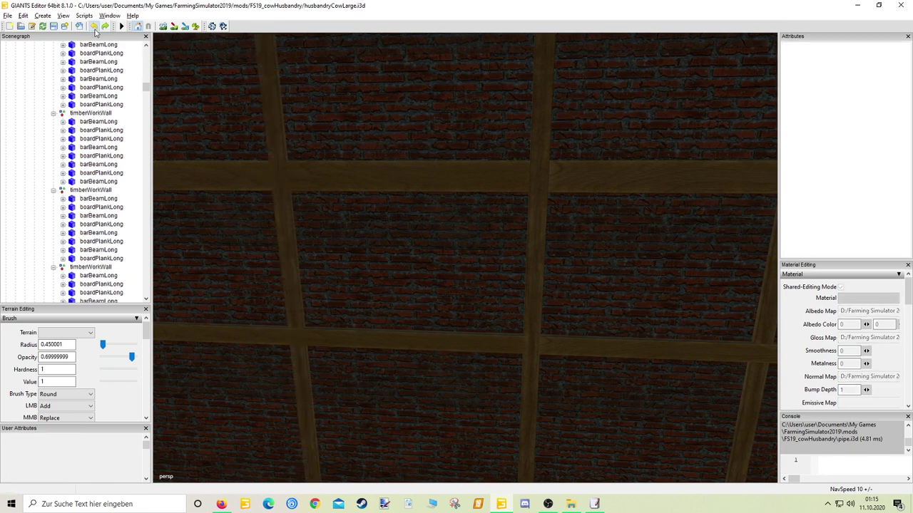
pyautogui.click(298, 246)
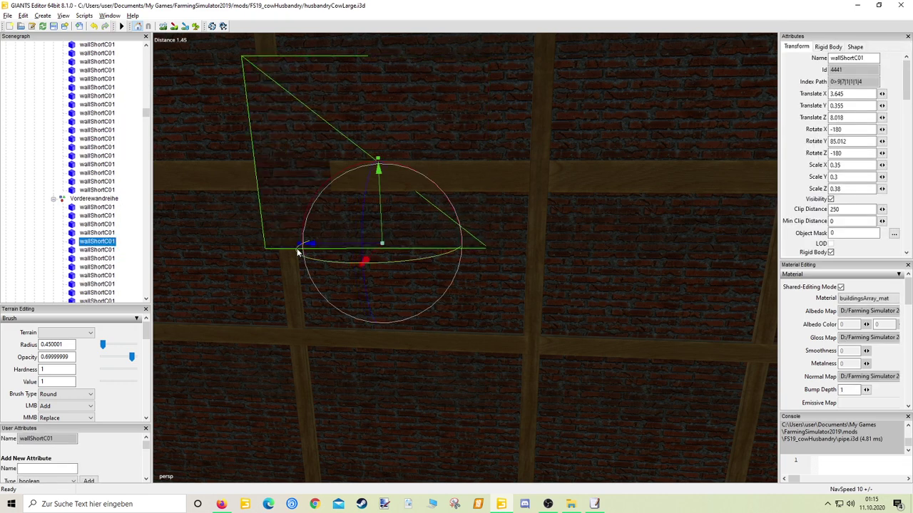
pyautogui.click(94, 26)
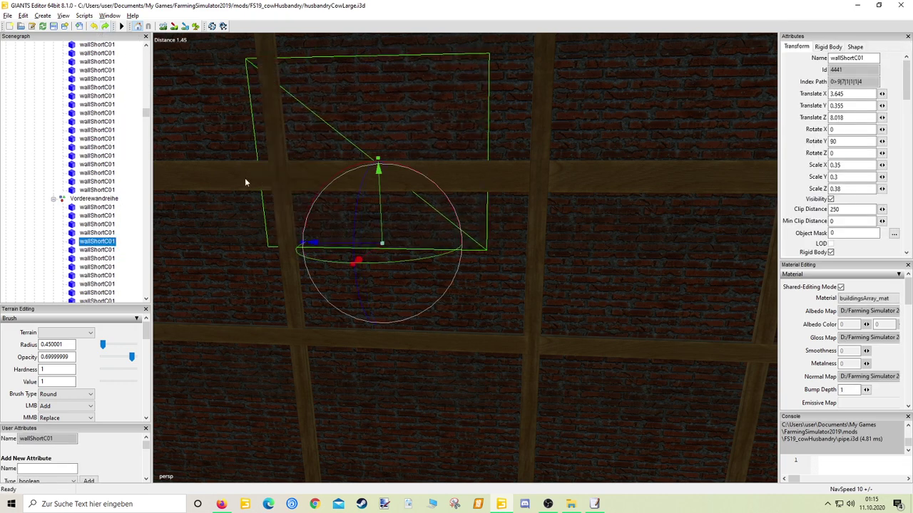
# Step: Shift the restored vertical boardPlankLong sideways to Translate X 1.393 to separate it from its overlapping duplicate
pyautogui.click(298, 275)
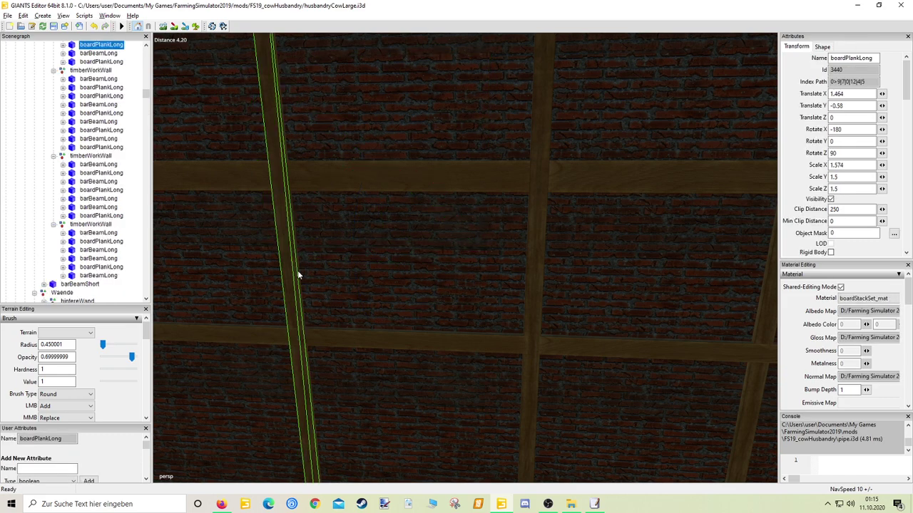
pyautogui.click(303, 276)
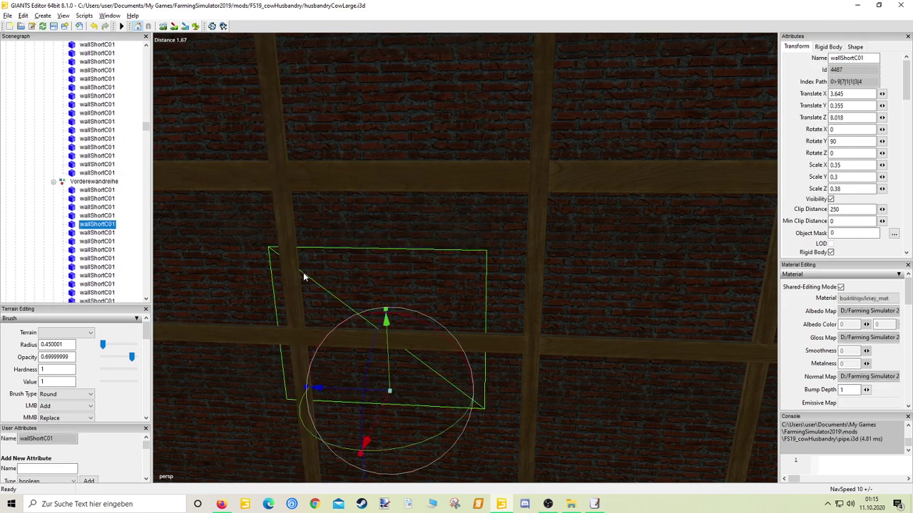
pyautogui.click(296, 251)
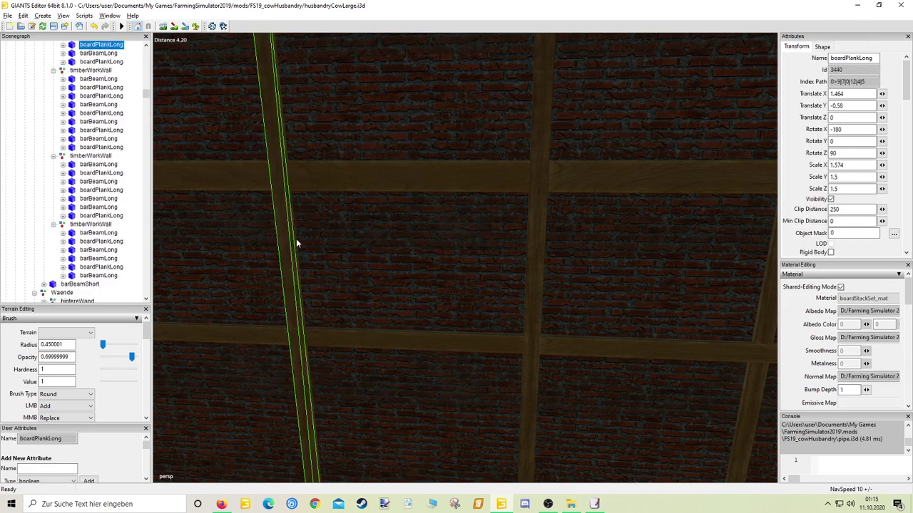
pyautogui.click(296, 242)
pyautogui.moveTo(296, 242); pyautogui.dragTo(285, 249, button='right')
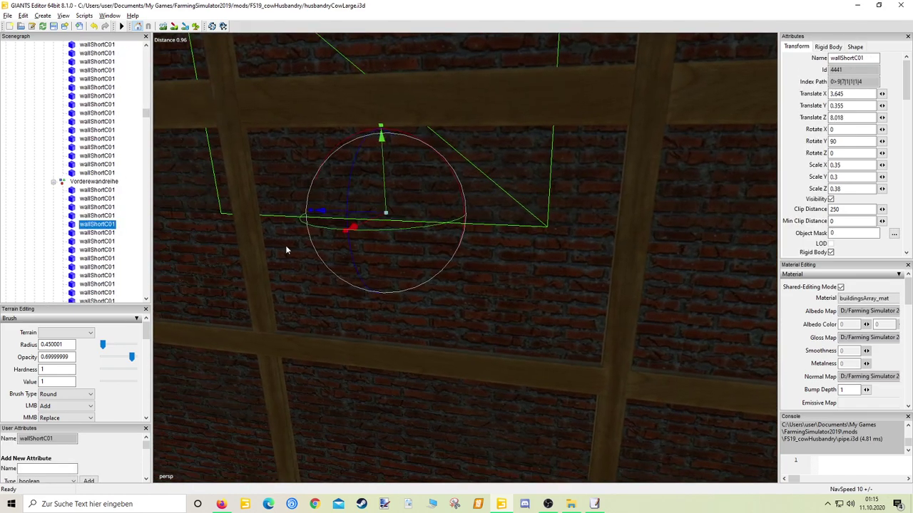
pyautogui.click(270, 300)
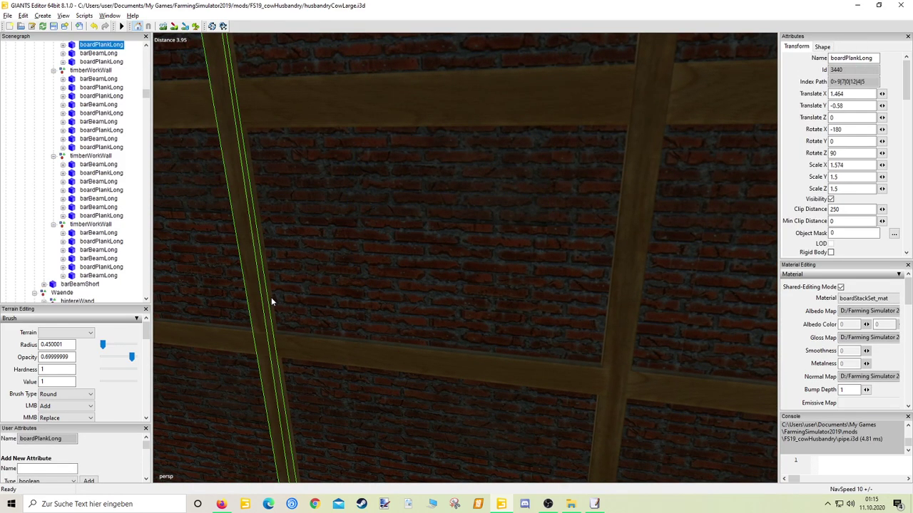
pyautogui.click(274, 295)
pyautogui.click(268, 281)
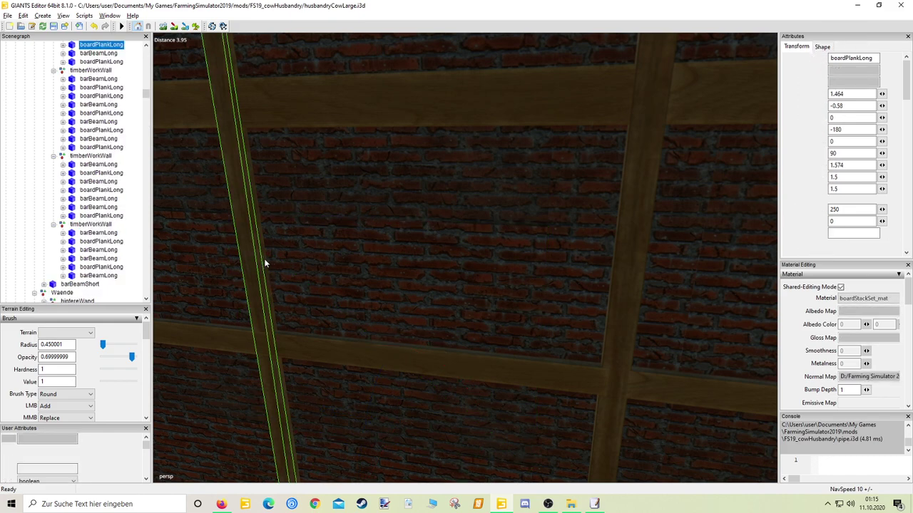
pyautogui.moveTo(259, 260); pyautogui.dragTo(401, 396, button='middle')
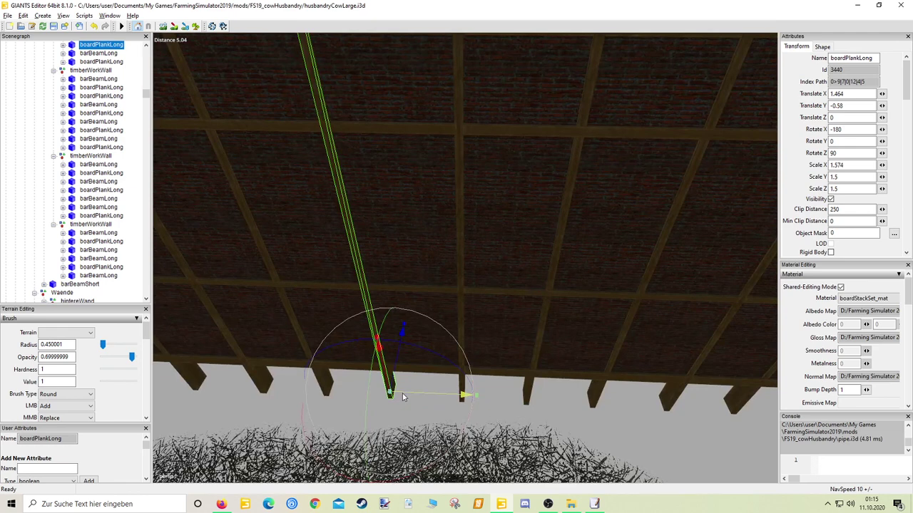
pyautogui.moveTo(402, 397); pyautogui.dragTo(385, 394)
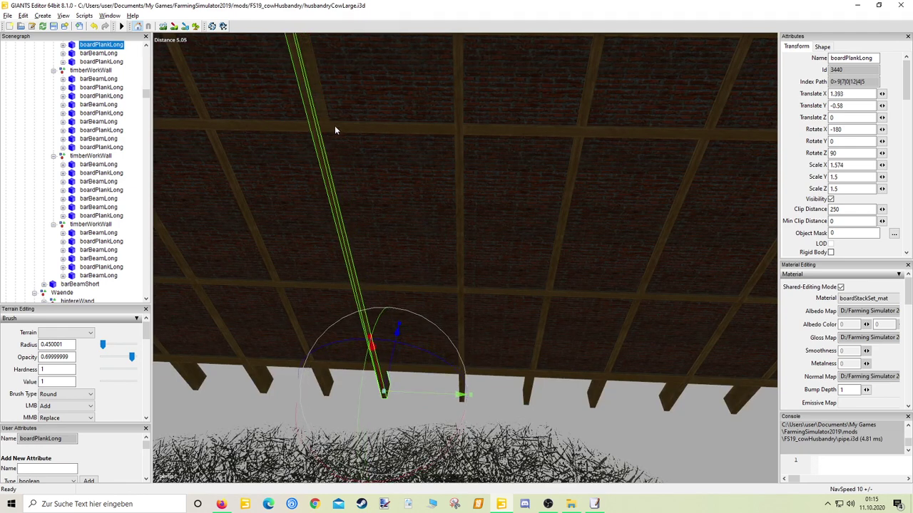
# Step: Delete the duplicate plank beside the shifted boardPlankLong and set the shifted plank's Translate X to 1.64
pyautogui.click(323, 119)
pyautogui.press('Delete')
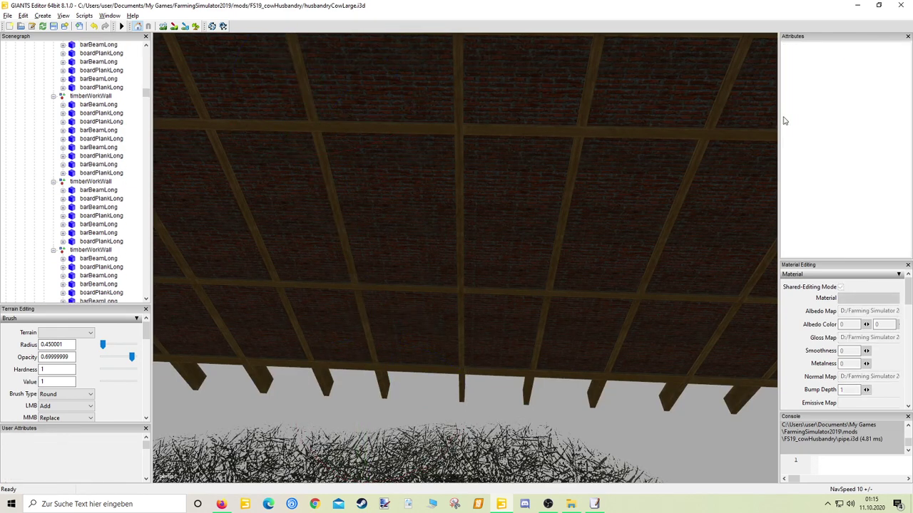
pyautogui.click(342, 253)
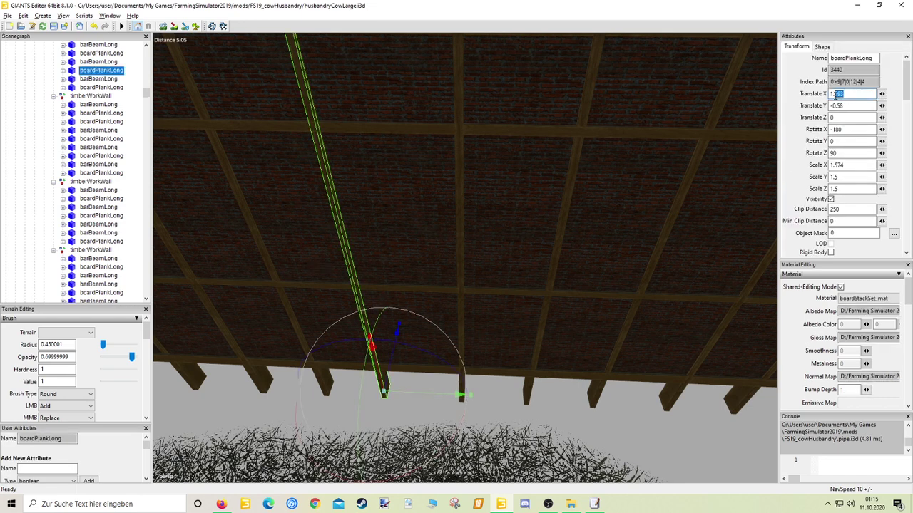
pyautogui.press('Return')
# Step: Delete the duplicate vertical boardPlankLong two planks over from the repositioned one on the same brick wall
pyautogui.moveTo(556, 299); pyautogui.dragTo(593, 241, button='right')
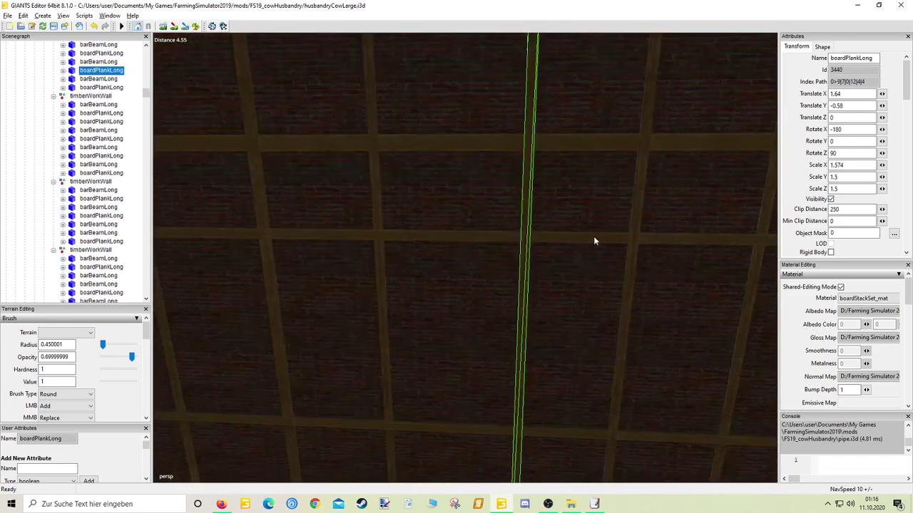
pyautogui.click(270, 286)
pyautogui.press('Delete')
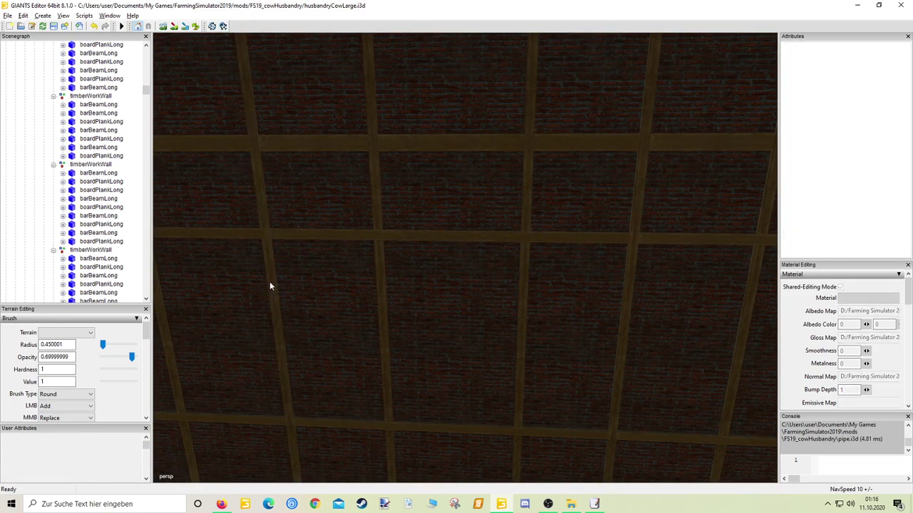
# Step: Move the long vertical boardPlankLong of the seventh timberWorkWall near the metal railing to Translate X 1.61
pyautogui.moveTo(415, 251); pyautogui.dragTo(485, 459, button='right')
pyautogui.click(470, 332)
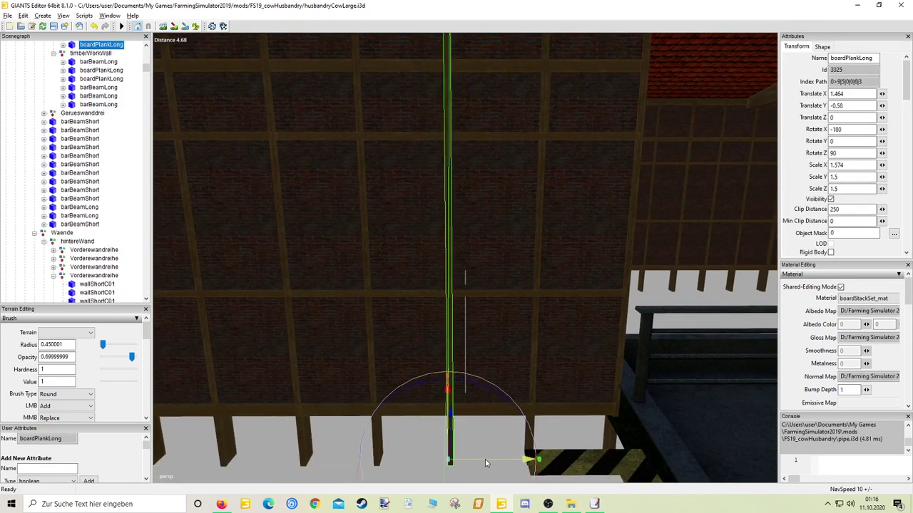
pyautogui.moveTo(485, 459)
pyautogui.mouseDown()
pyautogui.moveTo(511, 461)
pyautogui.moveTo(499, 461)
pyautogui.mouseUp()
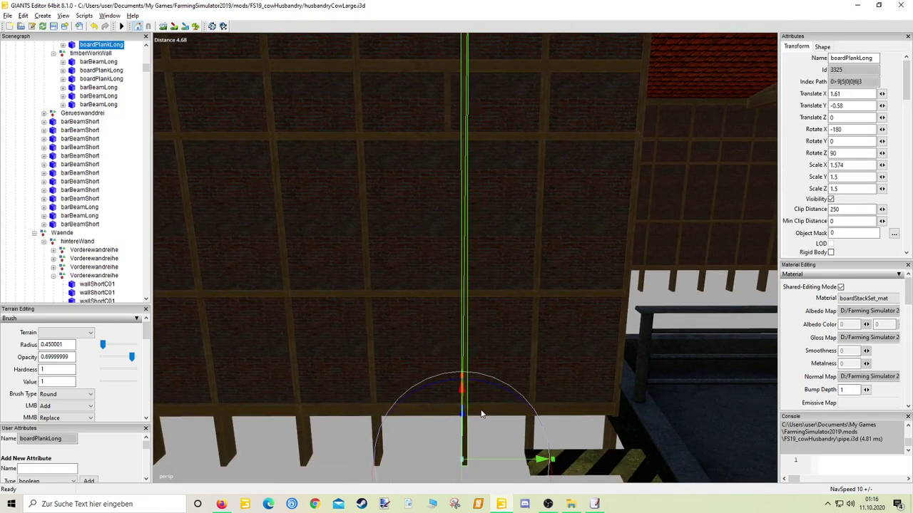
# Step: Delete the short boardPlankLong pieces at Translate X 1.464, Translate Y 2.746 from the seventh and eighth timberWorkWall
pyautogui.click(445, 121)
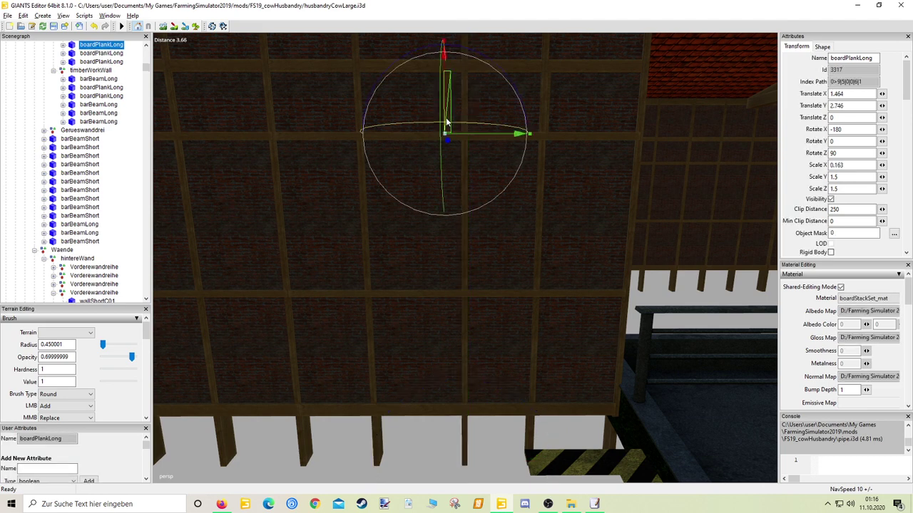
pyautogui.click(440, 140)
pyautogui.scroll(3, 550, 187)
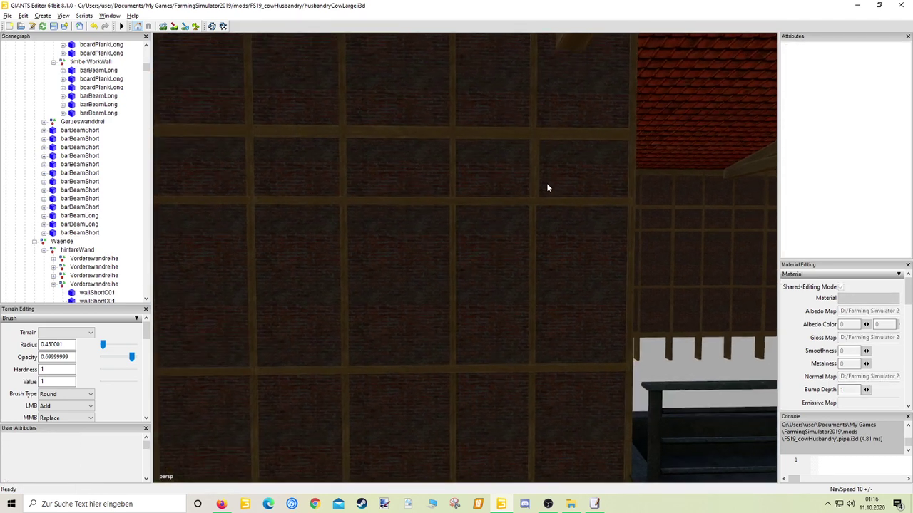
pyautogui.click(538, 190)
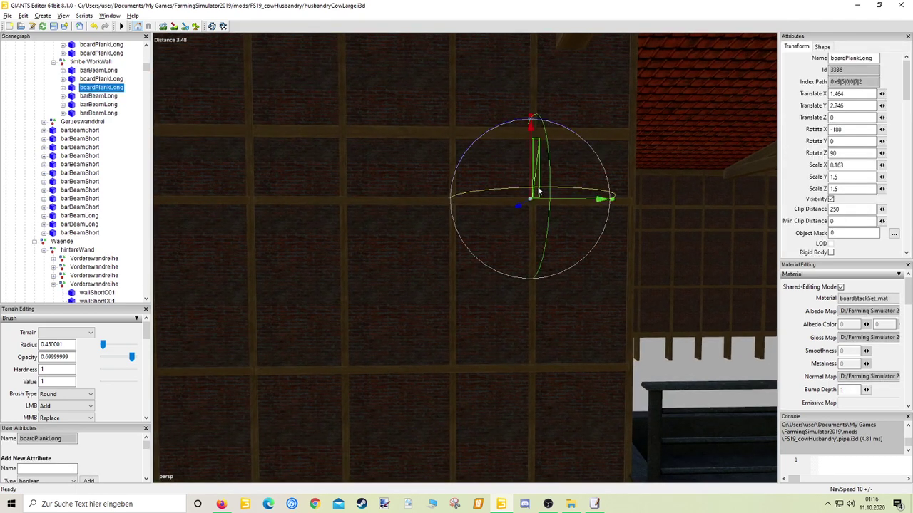
pyautogui.click(538, 191)
# Step: Extend the short horizontal barBeamLong toward the gate post, using Scale X 0.954 and Translate X -0.603
pyautogui.moveTo(537, 189); pyautogui.dragTo(427, 310, button='right')
pyautogui.click(476, 291)
pyautogui.click(431, 309)
pyautogui.scroll(-3, 431, 308)
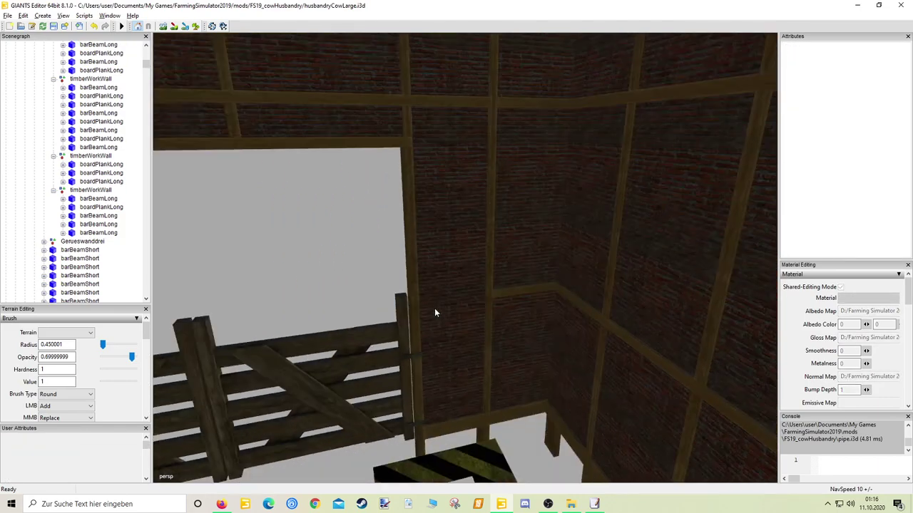
pyautogui.click(508, 295)
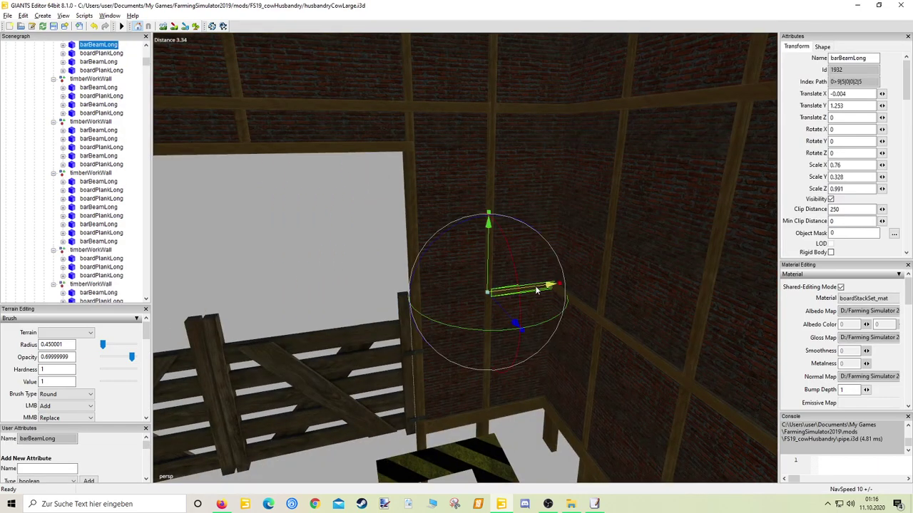
pyautogui.scroll(5, 536, 289)
pyautogui.moveTo(525, 291); pyautogui.dragTo(612, 316, button='right')
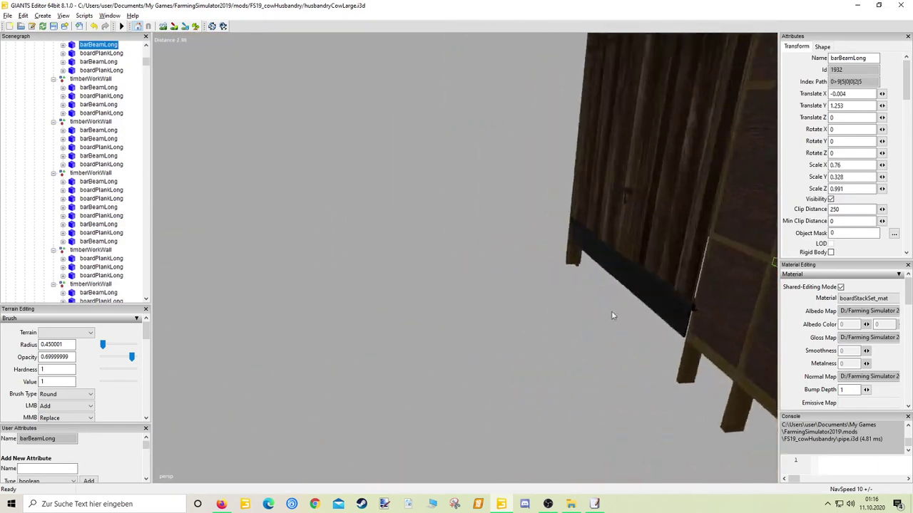
pyautogui.press('f')
pyautogui.moveTo(498, 298); pyautogui.dragTo(557, 299)
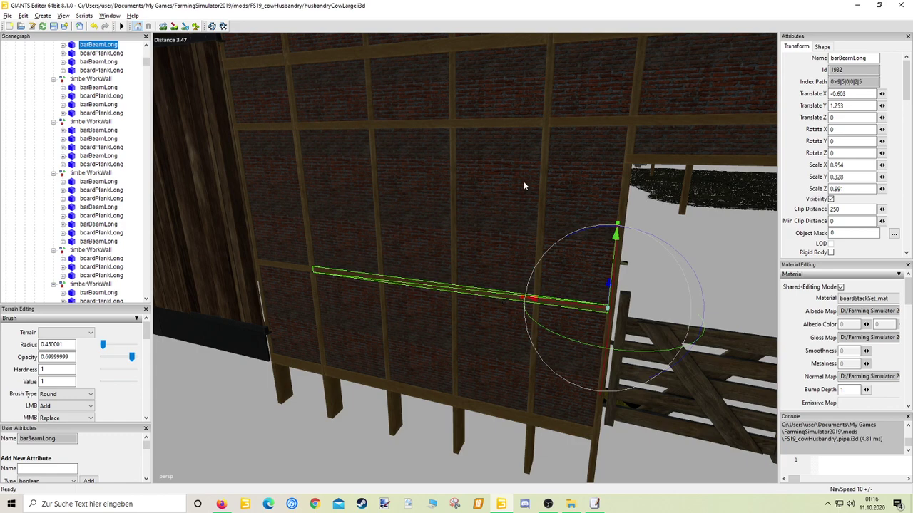
# Step: Delete the duplicate vertical boardPlankLong at Translate X 2.29 from the third timberWorkWall beside the large wooden door
pyautogui.moveTo(572, 130); pyautogui.dragTo(612, 228, button='middle')
pyautogui.scroll(3, 557, 230)
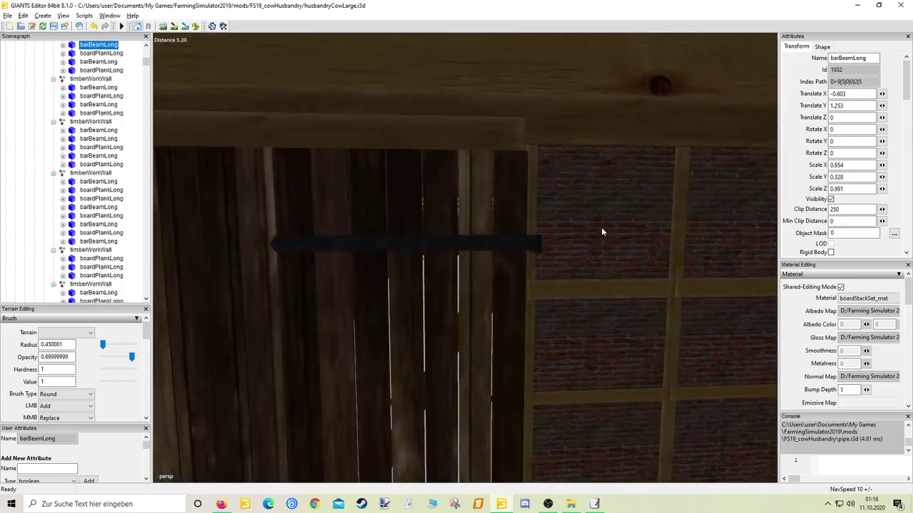
pyautogui.click(683, 256)
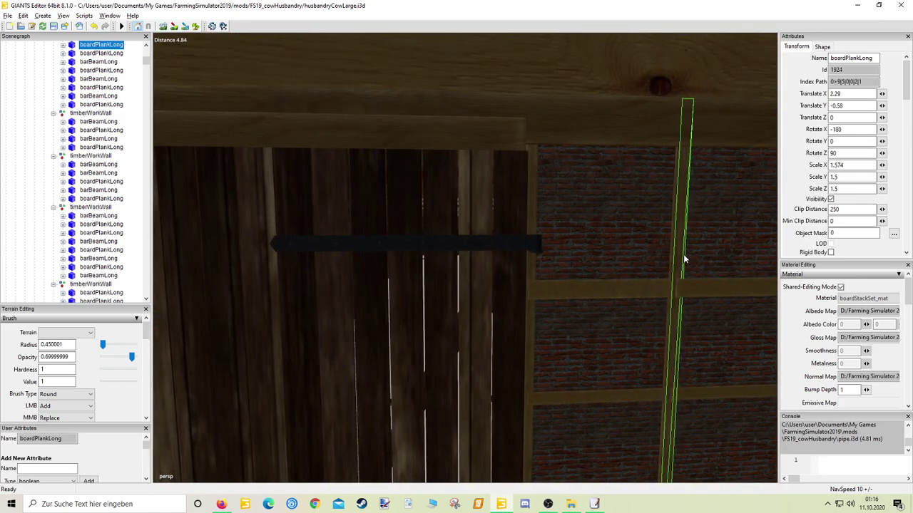
pyautogui.moveTo(684, 259); pyautogui.dragTo(583, 305, button='middle')
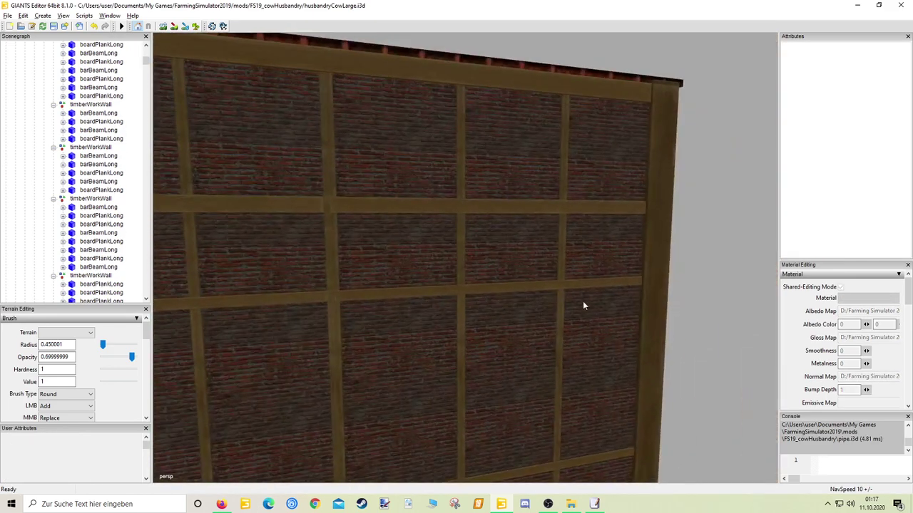
# Step: Delete the duplicate vertical boardPlankLong at the wall joints from both the fifth and the fourth timberWorkWall of Gerueswanddrei
pyautogui.click(329, 332)
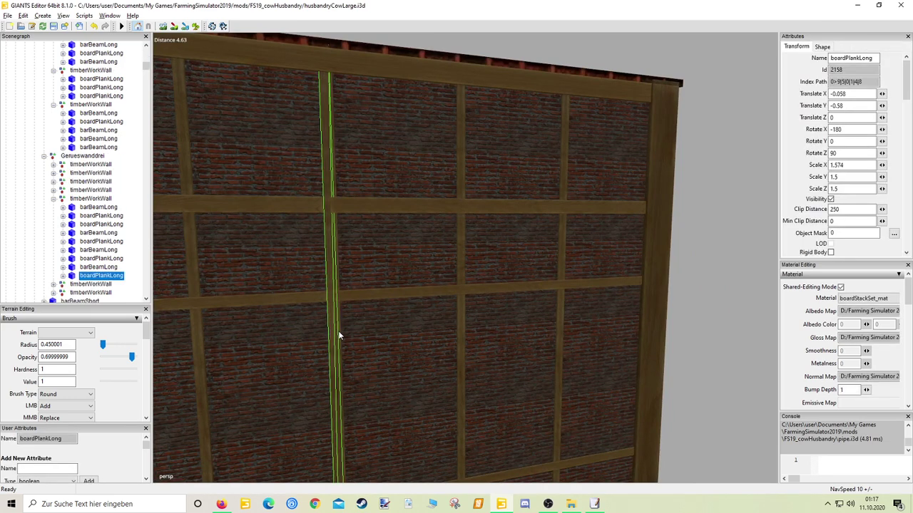
pyautogui.press('Delete')
pyautogui.moveTo(360, 330); pyautogui.dragTo(302, 346, button='middle')
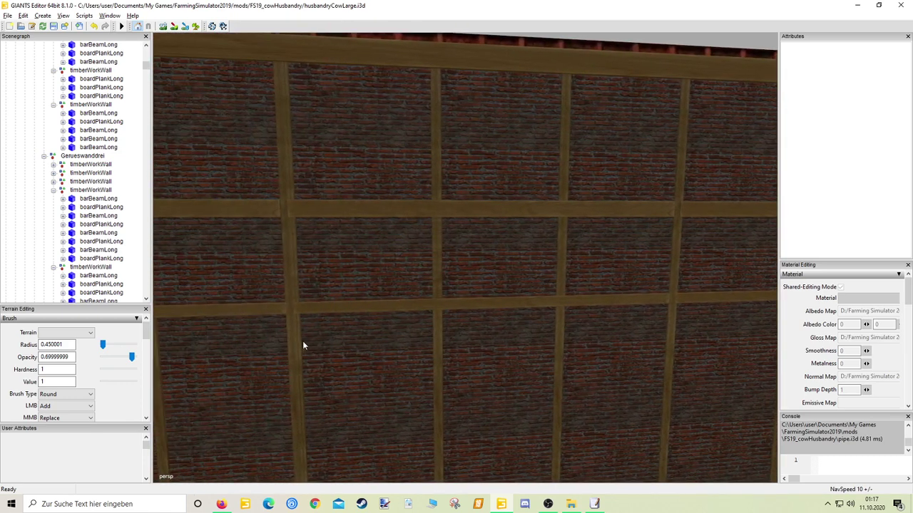
pyautogui.click(299, 345)
pyautogui.press('Escape')
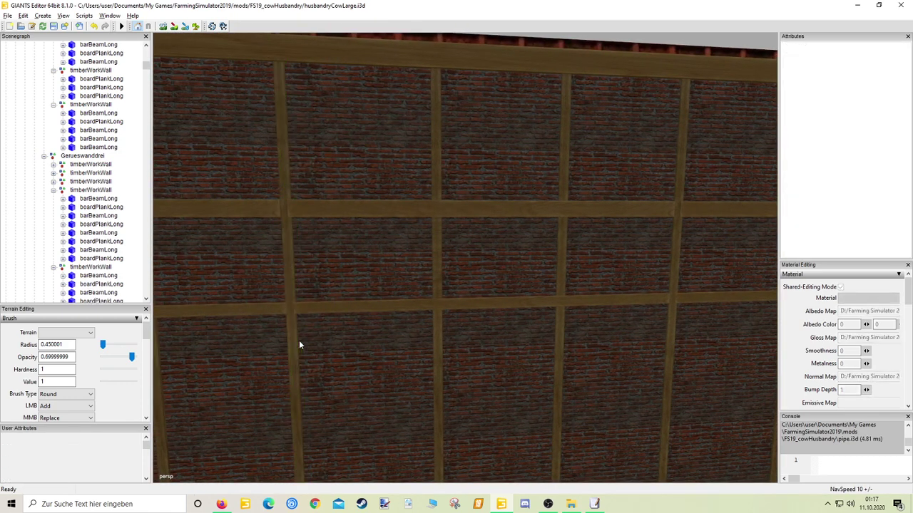
# Step: Delete the duplicate vertical boardPlankLong at the following joints from the third and the second timberWorkWall of Gerueswanddrei
pyautogui.moveTo(300, 342); pyautogui.dragTo(438, 331, button='middle')
pyautogui.click(323, 351)
pyautogui.press('Escape')
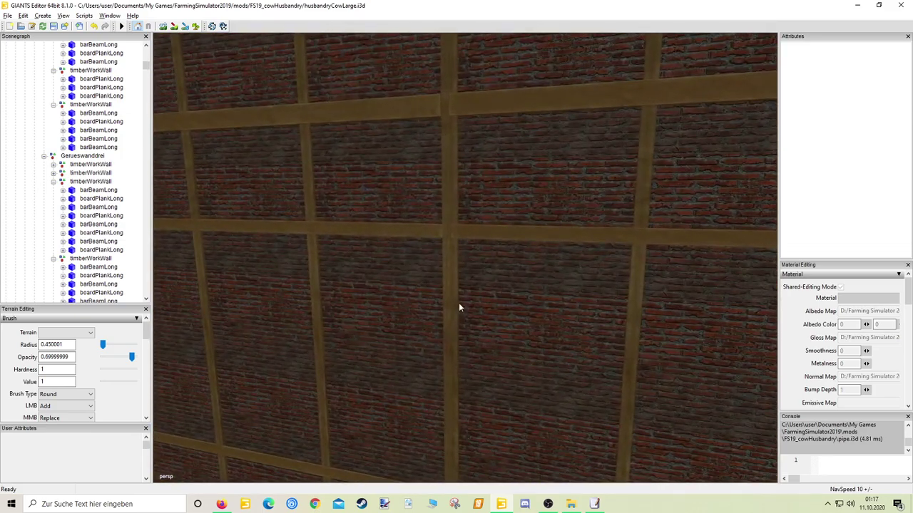
pyautogui.click(456, 303)
pyautogui.press('Delete')
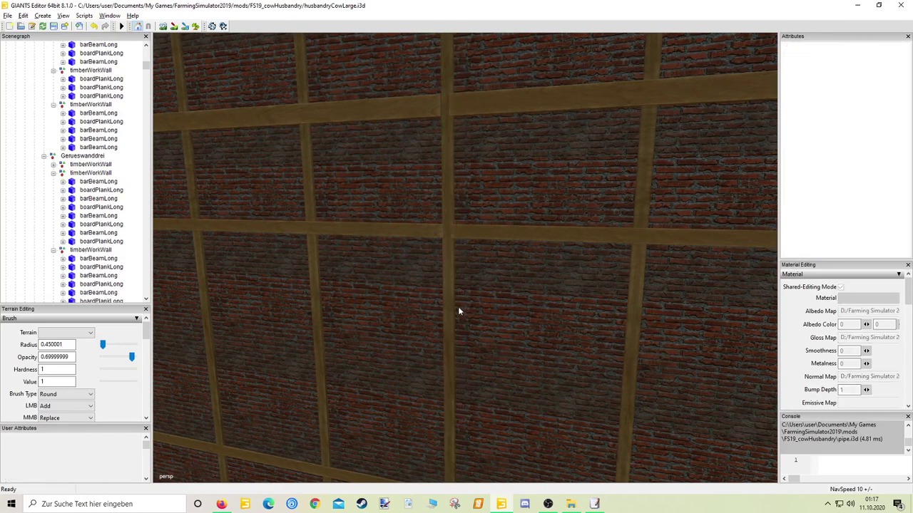
# Step: Try deleting the vertical boardPlankLong at Translate X 2.29 from the first timberWorkWall of Gerueswanddrei, and undo the deletion
pyautogui.moveTo(457, 307); pyautogui.dragTo(491, 309, button='middle')
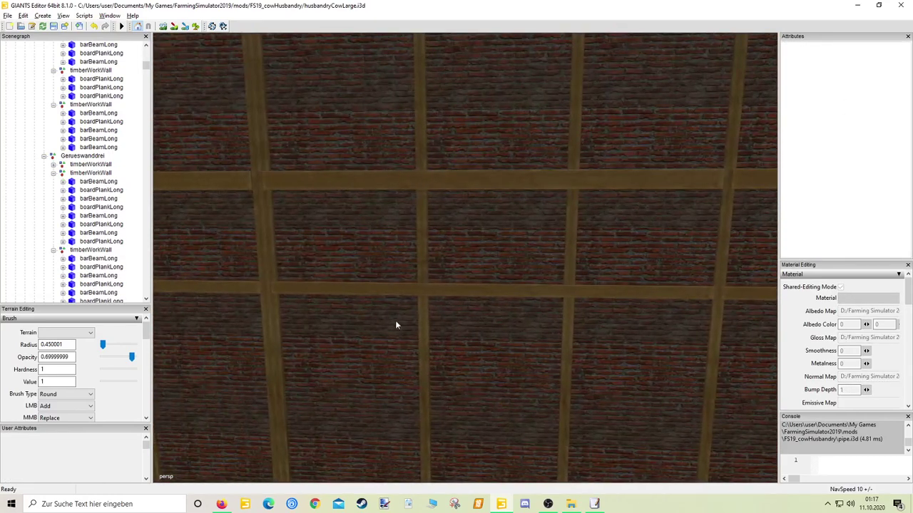
pyautogui.click(272, 337)
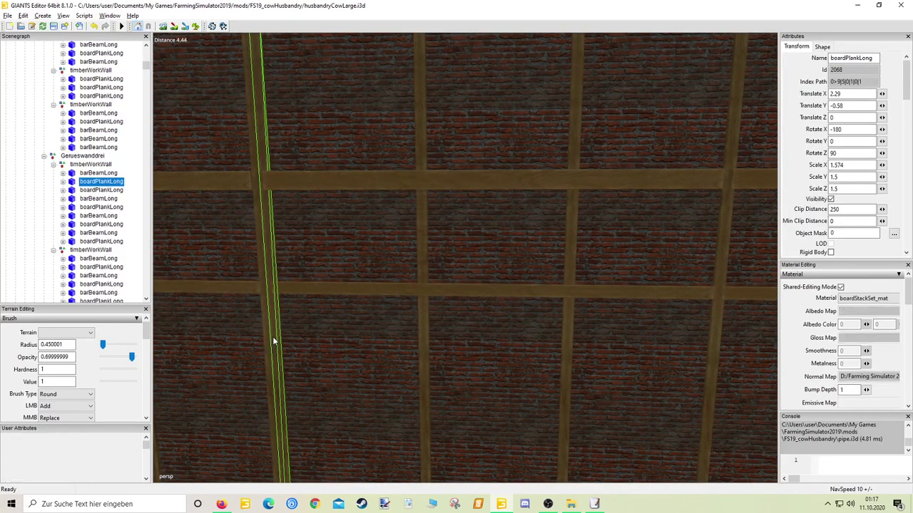
pyautogui.press('Delete')
pyautogui.hotkey('ctrl', 'z')
pyautogui.moveTo(269, 336); pyautogui.dragTo(333, 383, button='middle')
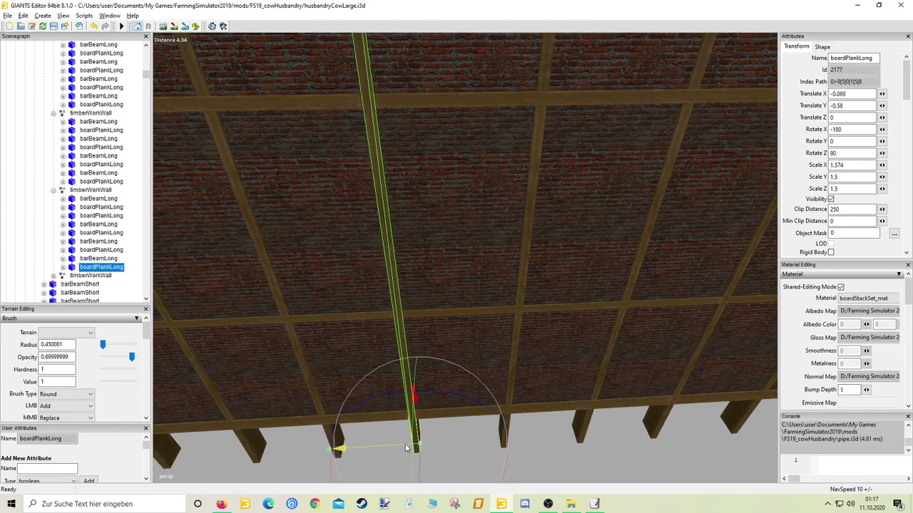
# Step: Delete the duplicate vertical boardPlankLong at the joint from the fourth timberWorkWall of Gerueswanddrei under Halle
pyautogui.click(478, 447)
pyautogui.moveTo(479, 447); pyautogui.dragTo(454, 379, button='middle')
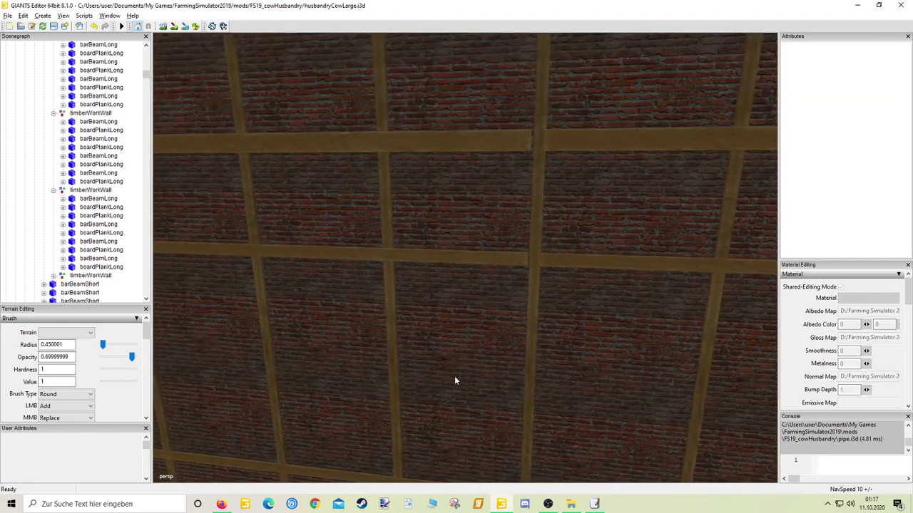
pyautogui.moveTo(433, 297); pyautogui.dragTo(472, 296, button='middle')
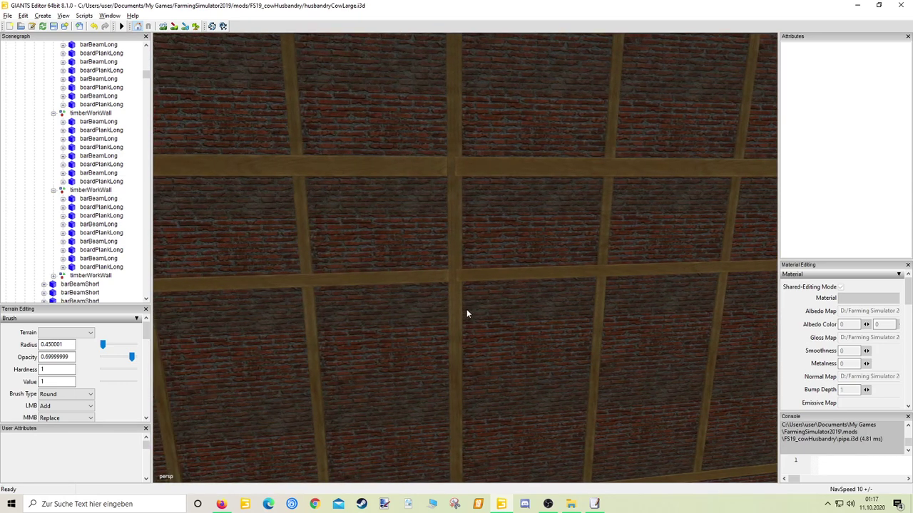
pyautogui.click(456, 320)
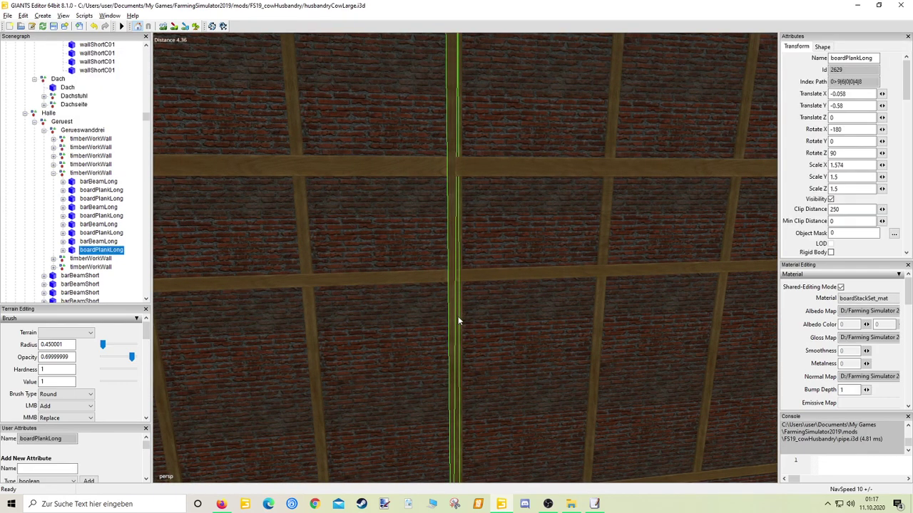
pyautogui.click(460, 322)
pyautogui.press('Delete')
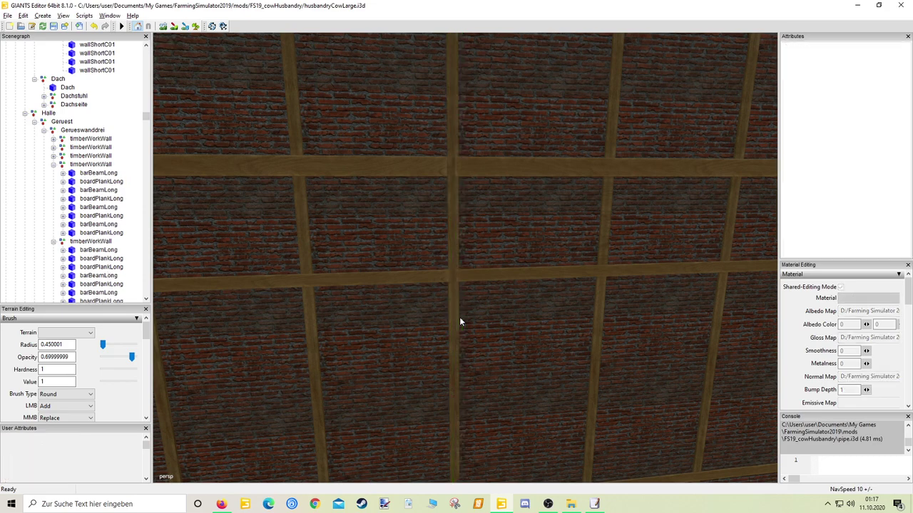
# Step: Delete the duplicate vertical boardPlankLong at the joints from the fifth and the third timberWorkWall of Halle's Gerueswanddrei
pyautogui.moveTo(460, 322); pyautogui.dragTo(554, 320, button='middle')
pyautogui.click(479, 321)
pyautogui.press('Escape')
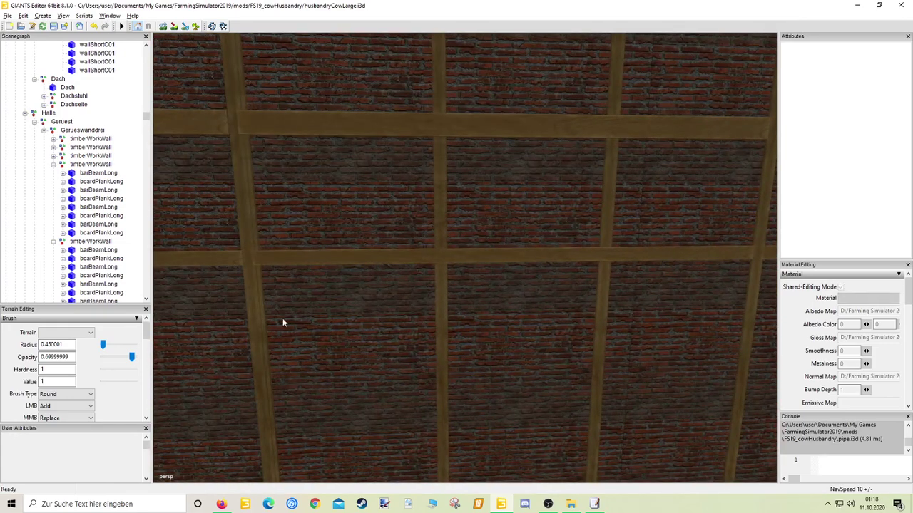
pyautogui.click(262, 318)
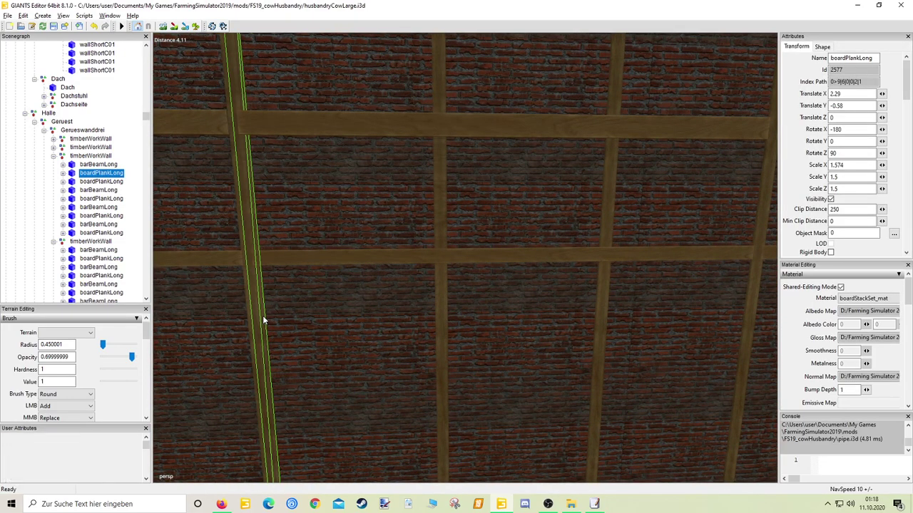
pyautogui.press('Escape')
# Step: Delete the duplicate vertical boardPlankLong at the joints from the second and the first timberWorkWall of Halle's Gerueswanddrei
pyautogui.moveTo(286, 321); pyautogui.dragTo(319, 305, button='middle')
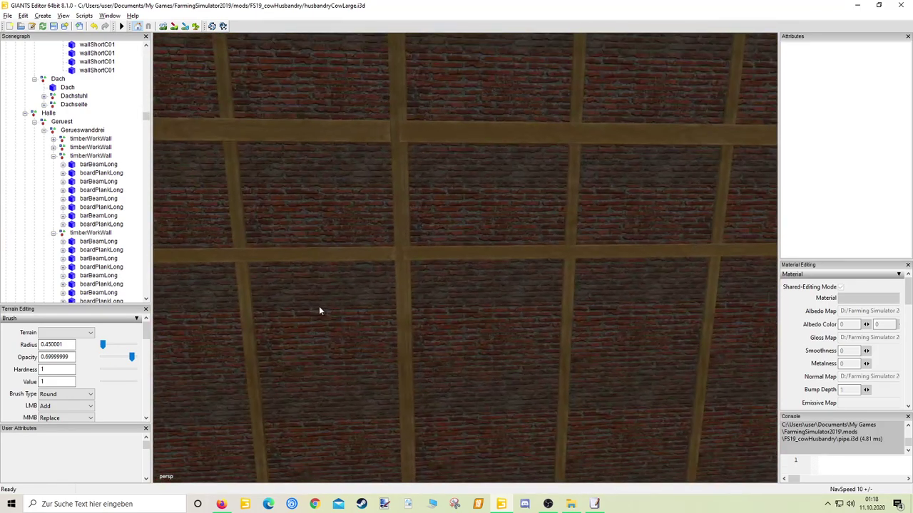
pyautogui.click(410, 313)
pyautogui.press('Delete')
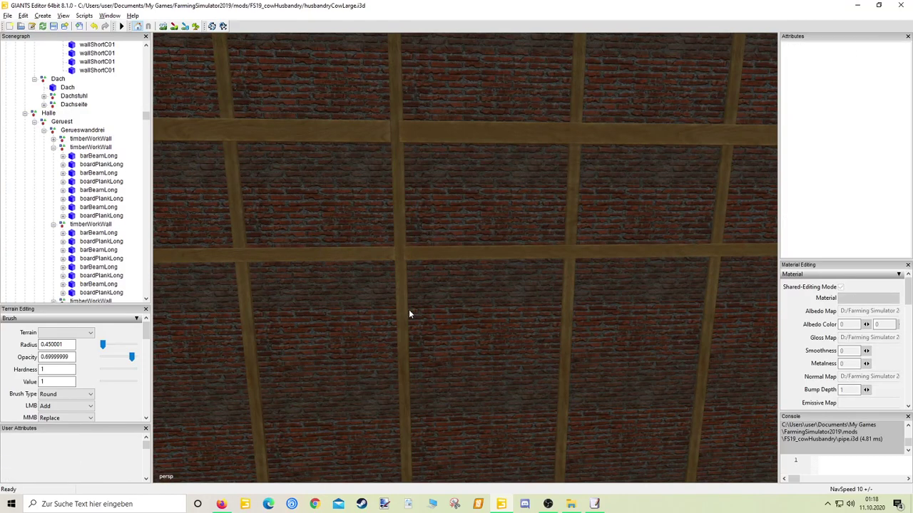
pyautogui.moveTo(409, 310); pyautogui.dragTo(359, 318, button='middle')
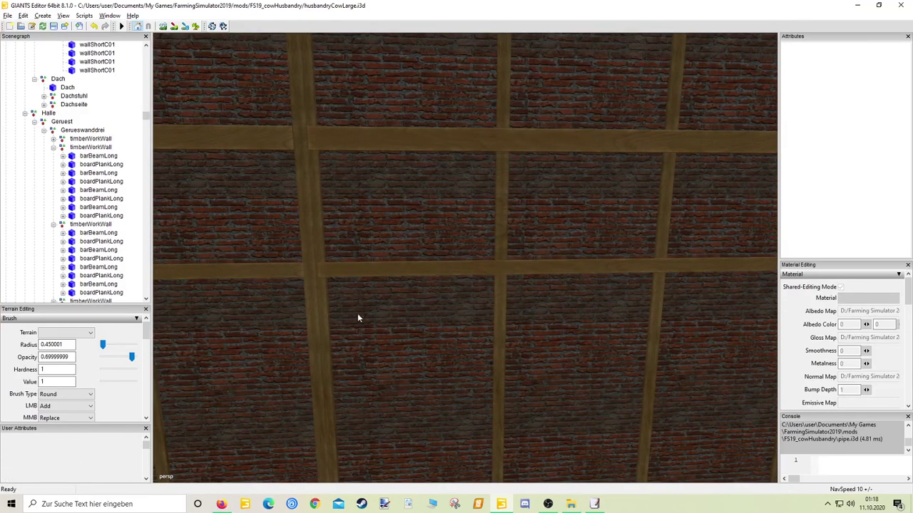
pyautogui.click(325, 317)
pyautogui.press('Delete')
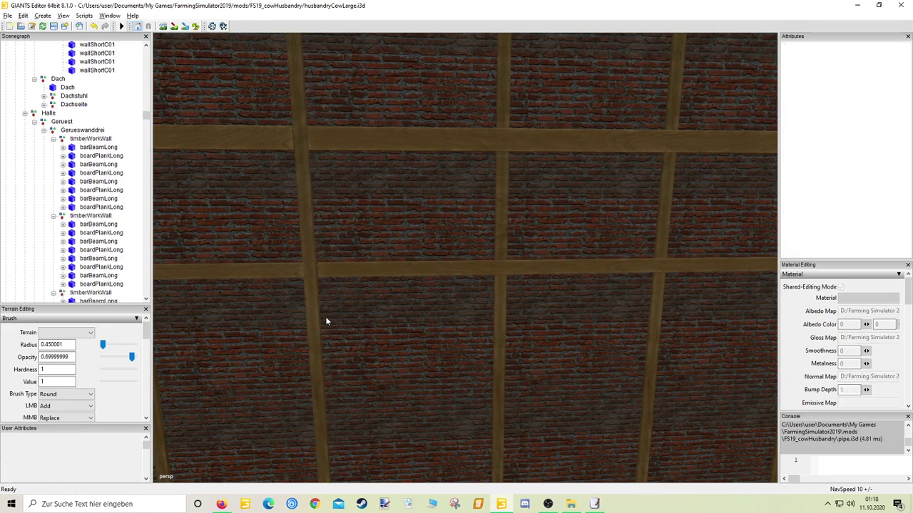
# Step: Shift the last vertical boardPlankLong of the sixth timberWorkWall in Halle's Gerueswanddrei slightly sideways along the wall
pyautogui.click(315, 313)
pyautogui.moveTo(328, 308); pyautogui.dragTo(335, 378, button='middle')
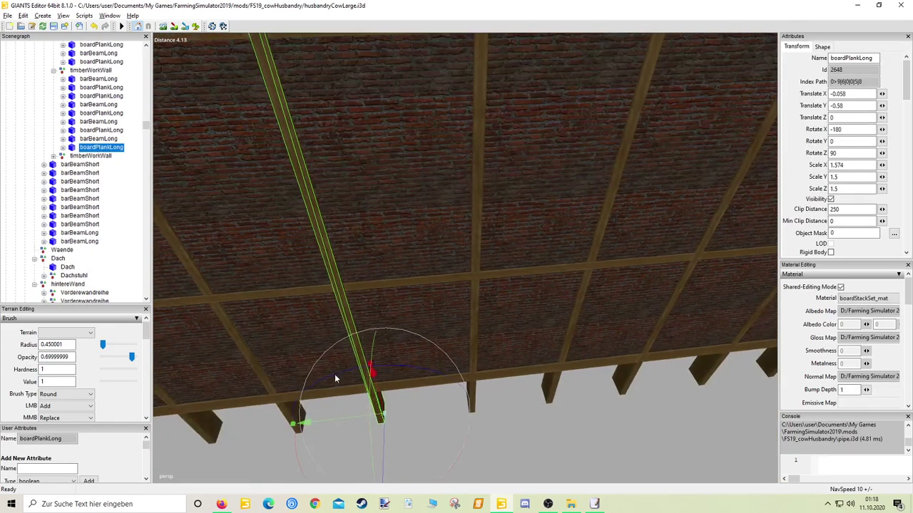
pyautogui.moveTo(363, 418); pyautogui.dragTo(368, 415)
pyautogui.click(505, 462)
pyautogui.moveTo(505, 462); pyautogui.dragTo(471, 350, button='middle')
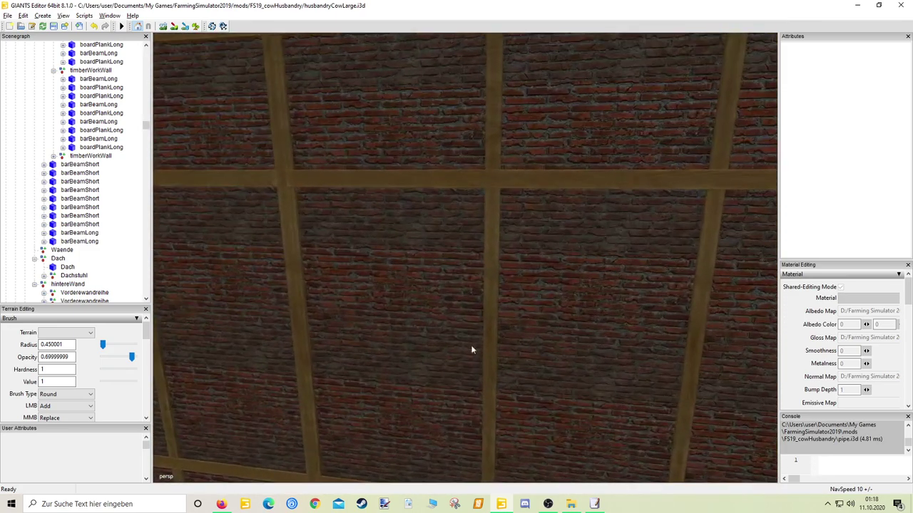
# Step: On the next brick wall, delete the duplicate vertical boardPlankLong at Translate X 2.29 from the fourth and the fifth timberWorkWall
pyautogui.click(307, 339)
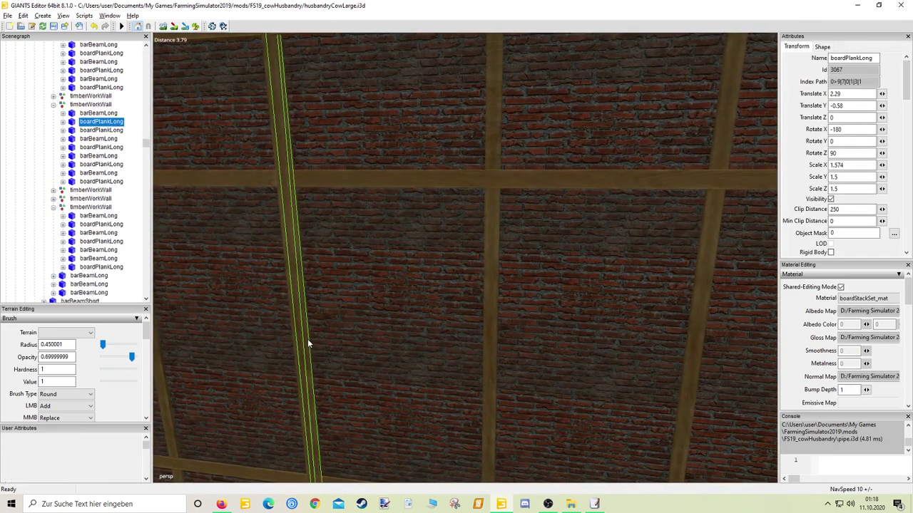
pyautogui.moveTo(307, 339); pyautogui.dragTo(356, 331, button='middle')
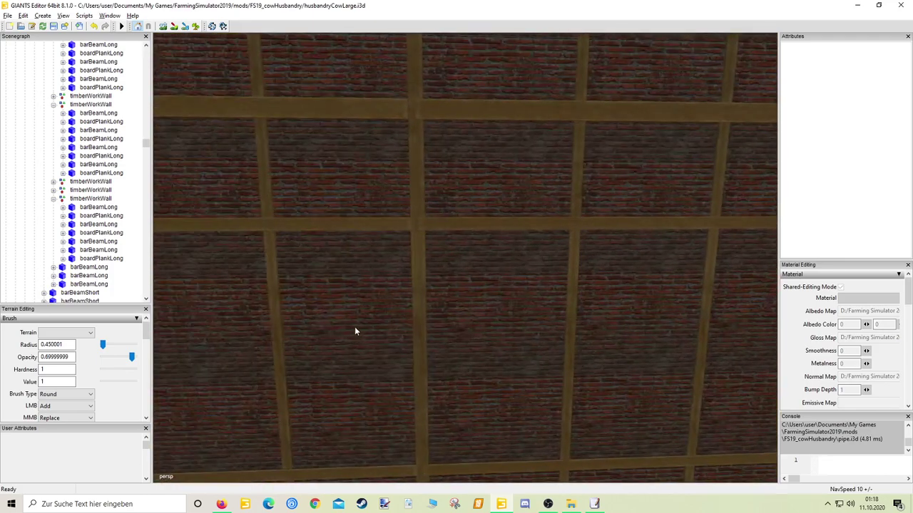
pyautogui.click(427, 329)
pyautogui.click(424, 330)
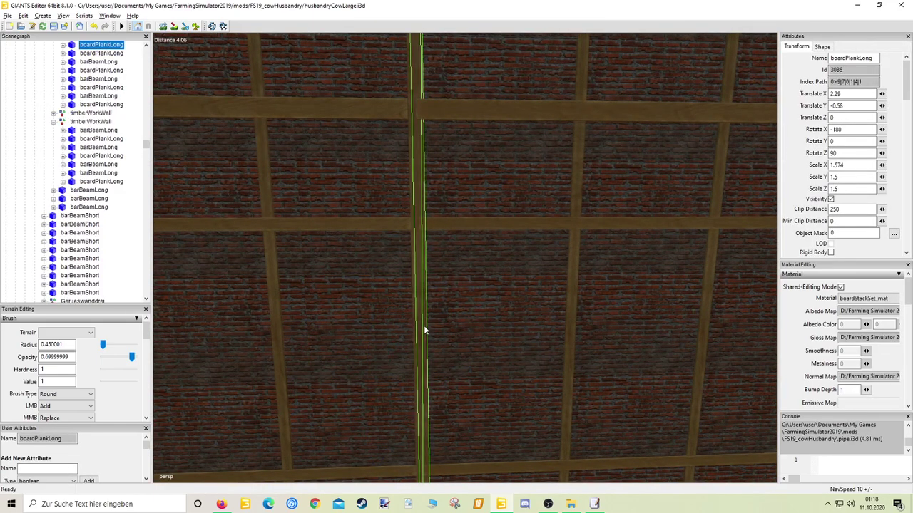
pyautogui.press('Delete')
# Step: Delete the duplicate vertical boardPlankLong at the joints from the third and the second timberWorkWall of the same brick wall
pyautogui.moveTo(420, 326); pyautogui.dragTo(390, 323, button='middle')
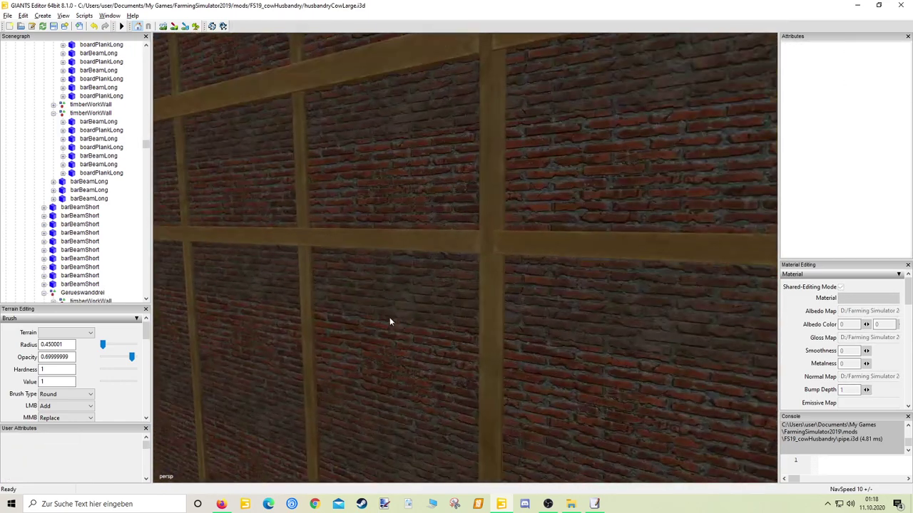
pyautogui.click(500, 327)
pyautogui.press('Delete')
pyautogui.moveTo(501, 328); pyautogui.dragTo(537, 337, button='middle')
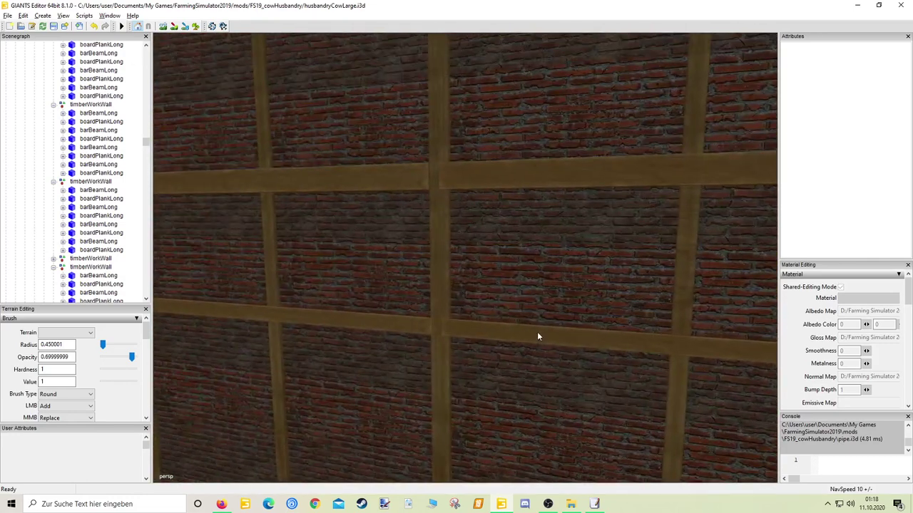
pyautogui.click(448, 382)
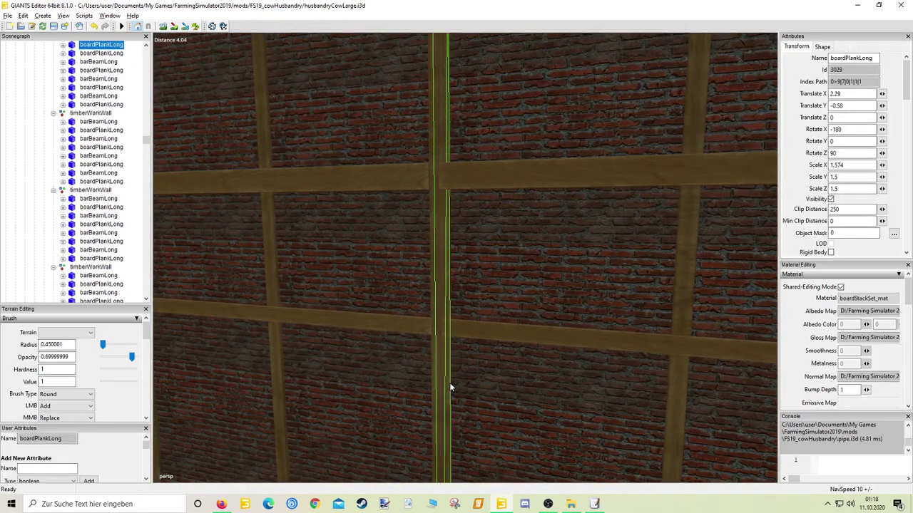
pyautogui.press('Delete')
# Step: Delete the duplicate vertical boardPlankLong at the joint from the first timberWorkWall of the same brick wall
pyautogui.moveTo(448, 381); pyautogui.dragTo(477, 377, button='middle')
pyautogui.click(385, 331)
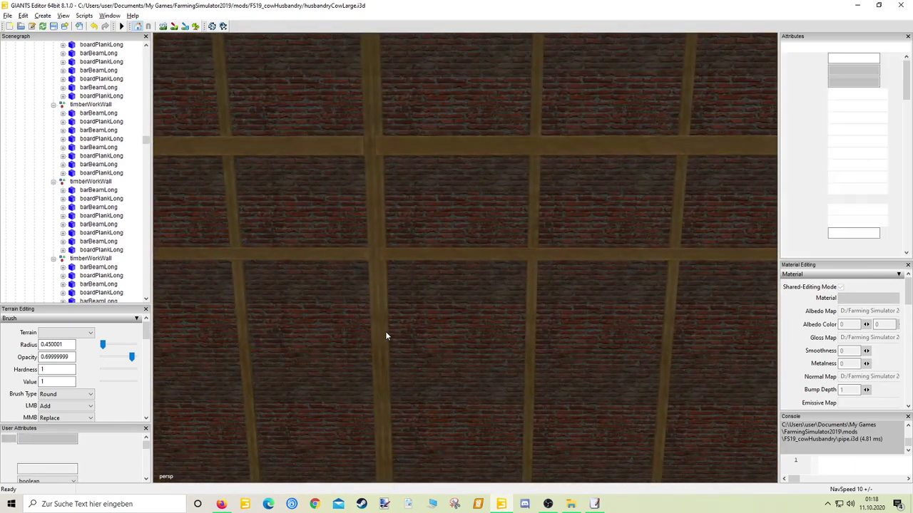
pyautogui.press('Escape')
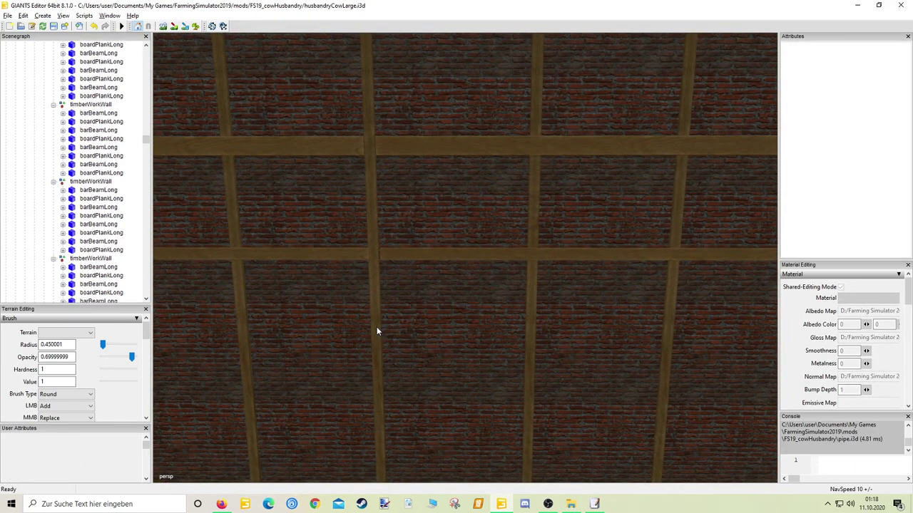
# Step: Adjust the sideways position of the last vertical boardPlankLong in the sixth timberWorkWall of this brick wall
pyautogui.click(376, 330)
pyautogui.scroll(-5, 410, 349)
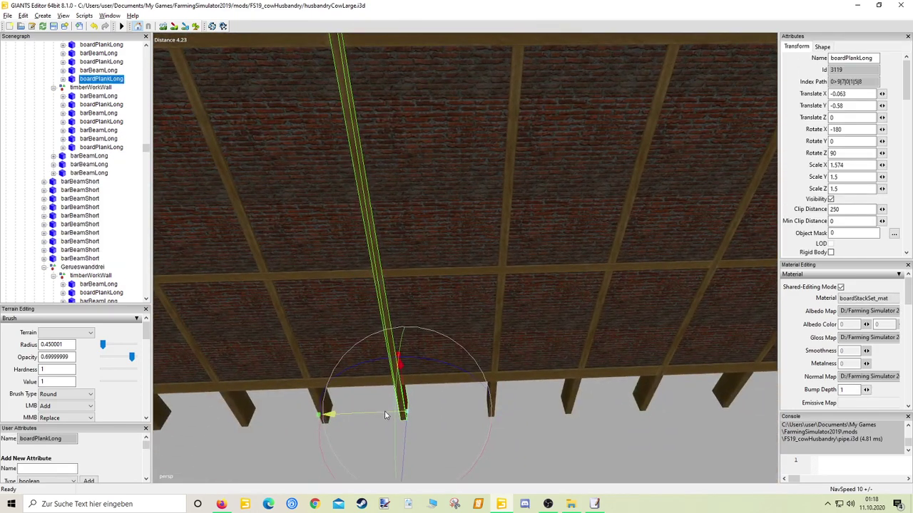
pyautogui.press('Escape')
pyautogui.moveTo(384, 410); pyautogui.dragTo(417, 333, button='right')
# Step: Move the neighbouring vertical boardPlankLong of the sixth timberWorkWall sideways along the wall to Translate X 0.465
pyautogui.click(389, 328)
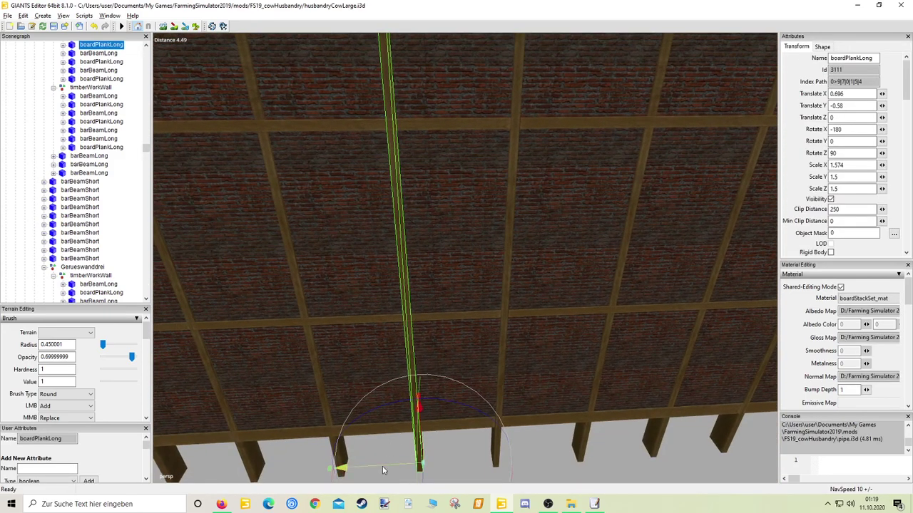
pyautogui.moveTo(382, 466); pyautogui.dragTo(403, 476)
pyautogui.moveTo(403, 476); pyautogui.dragTo(444, 360, button='right')
pyautogui.moveTo(367, 344); pyautogui.dragTo(351, 338, button='right')
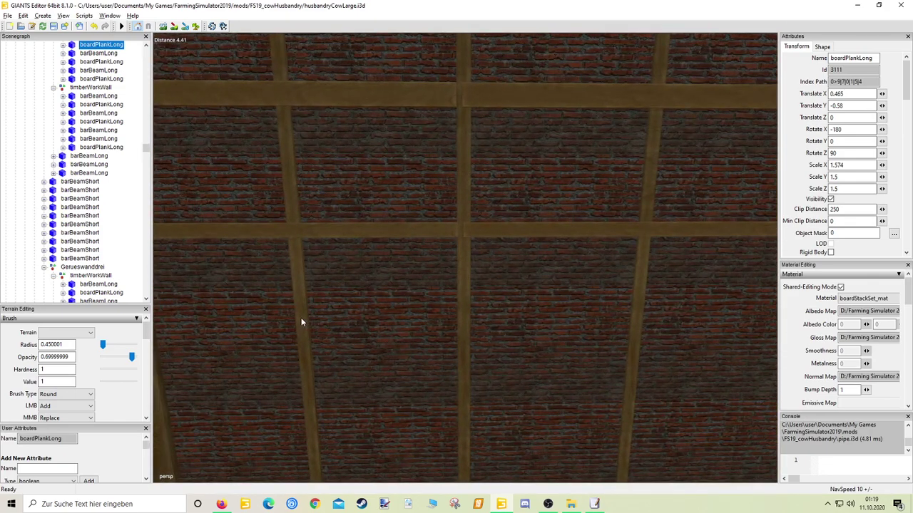
# Step: Delete the duplicate vertical boardPlankLong at the wall joint nearest the corner beside the large wooden door
pyautogui.press('f')
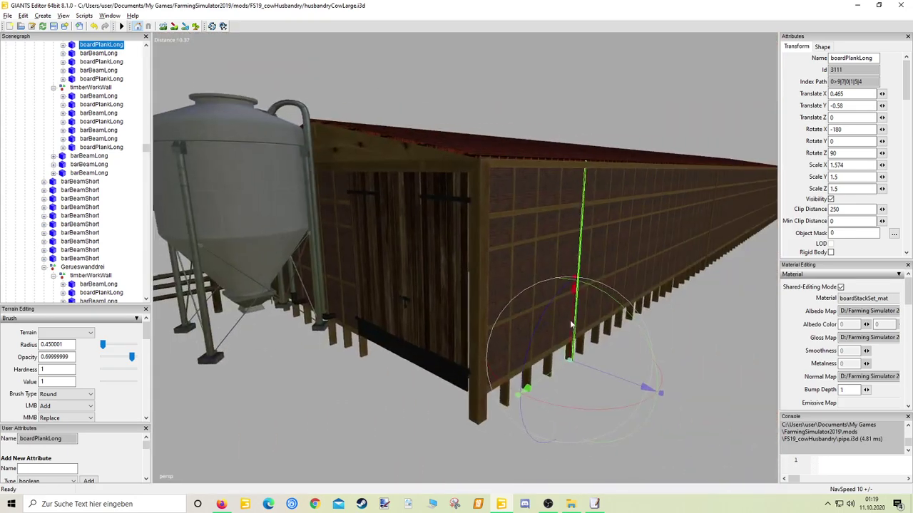
pyautogui.moveTo(571, 325); pyautogui.dragTo(397, 280, button='right')
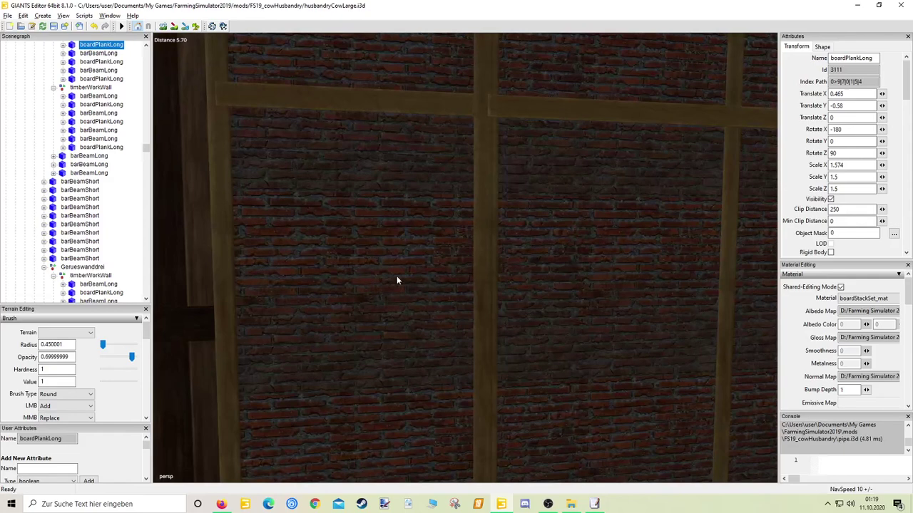
pyautogui.click(497, 289)
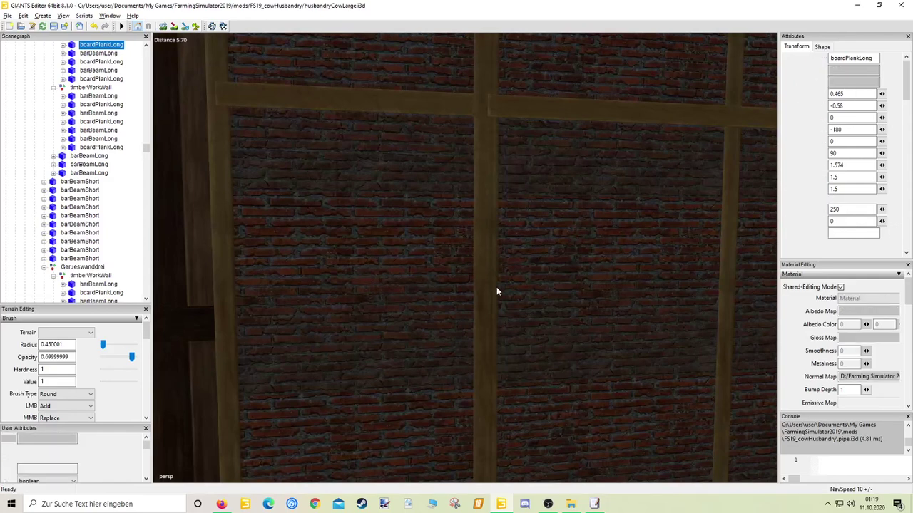
pyautogui.click(495, 80)
pyautogui.click(579, 153)
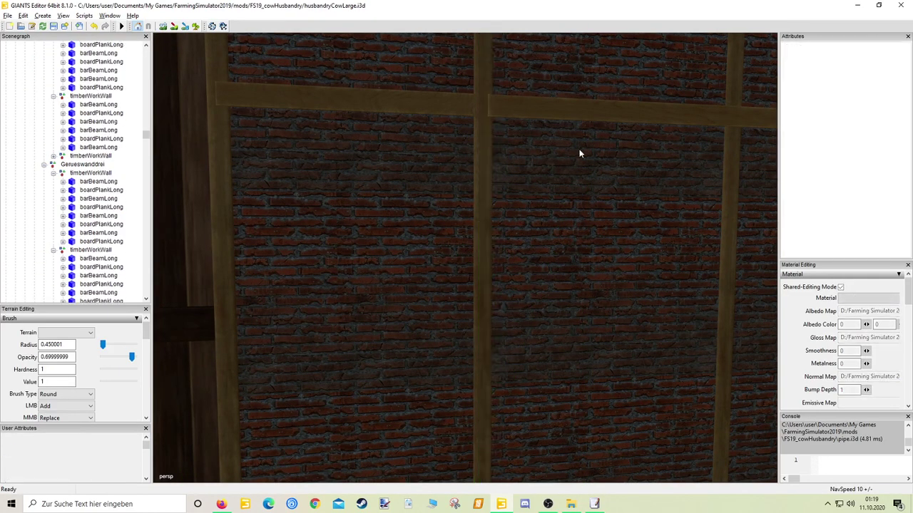
# Step: Delete the duplicate vertical boardPlankLong at Translate X 2.29 from the fifth timberWorkWall near the barn's inner corner
pyautogui.moveTo(579, 153); pyautogui.dragTo(469, 266, button='right')
pyautogui.click(459, 263)
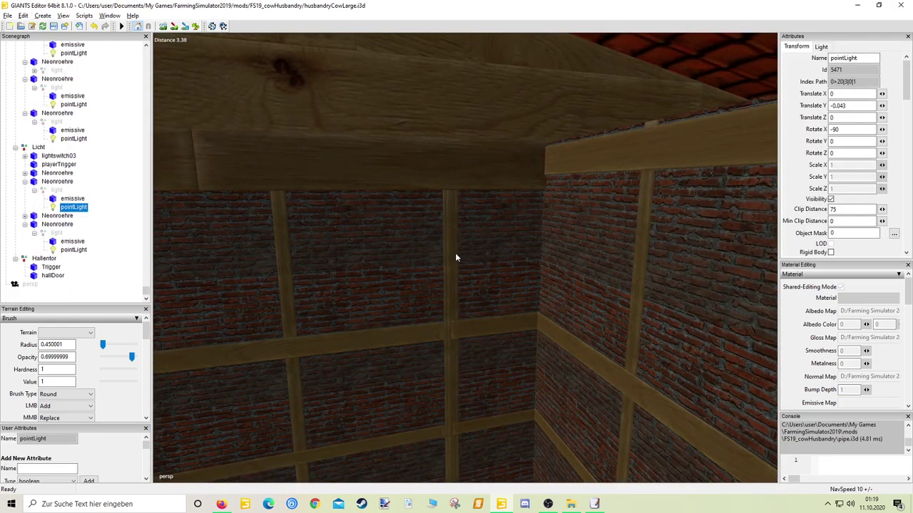
pyautogui.moveTo(456, 254); pyautogui.dragTo(335, 313, button='right')
pyautogui.click(346, 320)
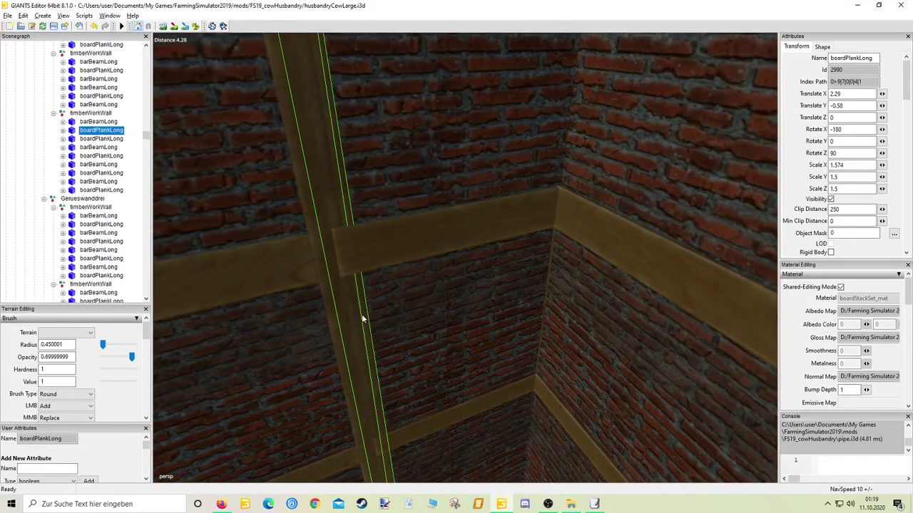
pyautogui.press('Delete')
# Step: Shift a misplaced vertical boardPlankLong sideways along the long interior brick wall
pyautogui.moveTo(362, 314); pyautogui.dragTo(478, 273, button='right')
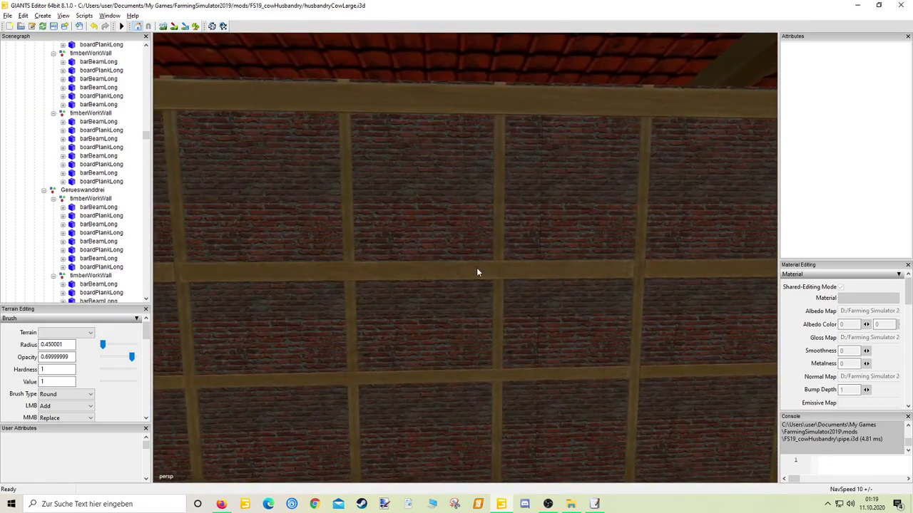
pyautogui.click(503, 321)
pyautogui.moveTo(509, 329); pyautogui.dragTo(443, 422, button='right')
pyautogui.click(474, 192)
pyautogui.moveTo(444, 422)
pyautogui.mouseDown()
pyautogui.moveTo(492, 418)
pyautogui.moveTo(458, 423)
pyautogui.mouseUp()
pyautogui.moveTo(521, 370); pyautogui.dragTo(479, 272, button='right')
# Step: Move the vertical boardPlankLong in the third timberWorkWall of the long interior brick wall sideways to Translate X 0.458
pyautogui.click(397, 265)
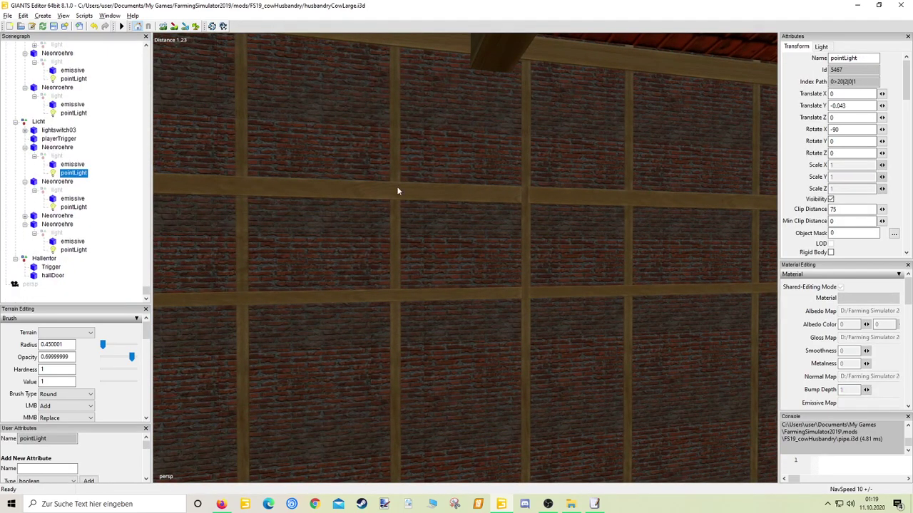
pyautogui.moveTo(398, 167); pyautogui.dragTo(430, 138, button='right')
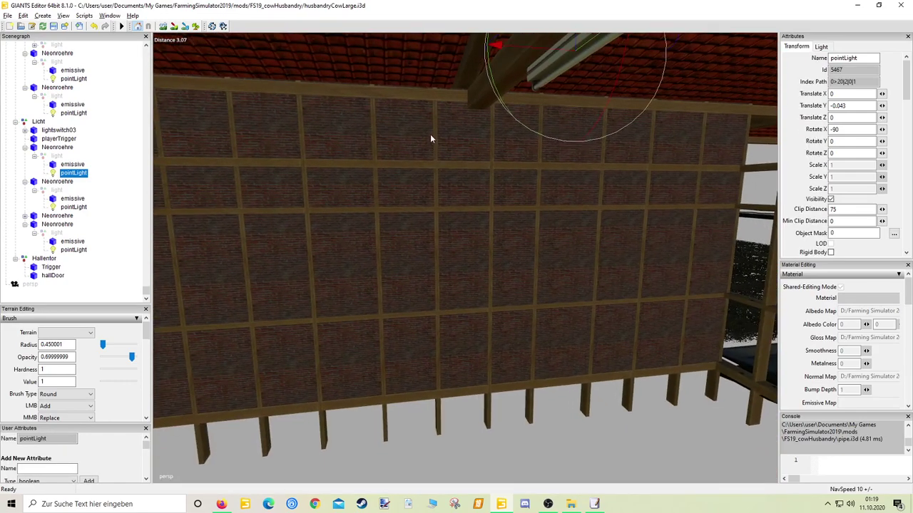
pyautogui.click(438, 422)
pyautogui.moveTo(427, 437); pyautogui.dragTo(441, 432)
pyautogui.scroll(3, 440, 430)
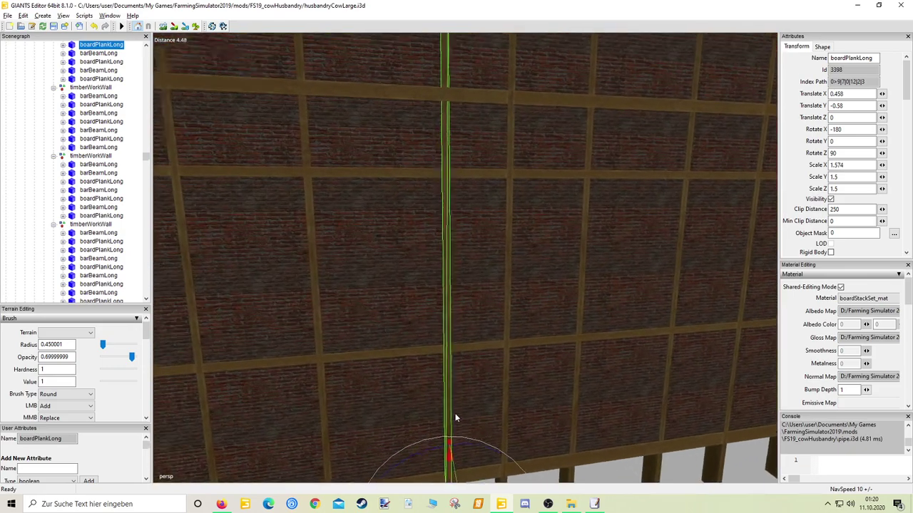
pyautogui.moveTo(456, 419); pyautogui.dragTo(419, 384, button='middle')
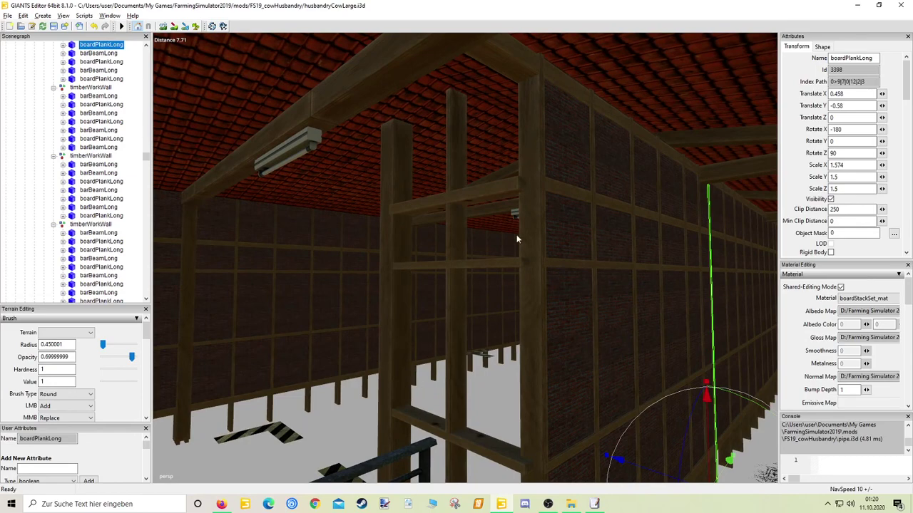
pyautogui.moveTo(416, 303); pyautogui.dragTo(507, 220, button='middle')
pyautogui.click(512, 350)
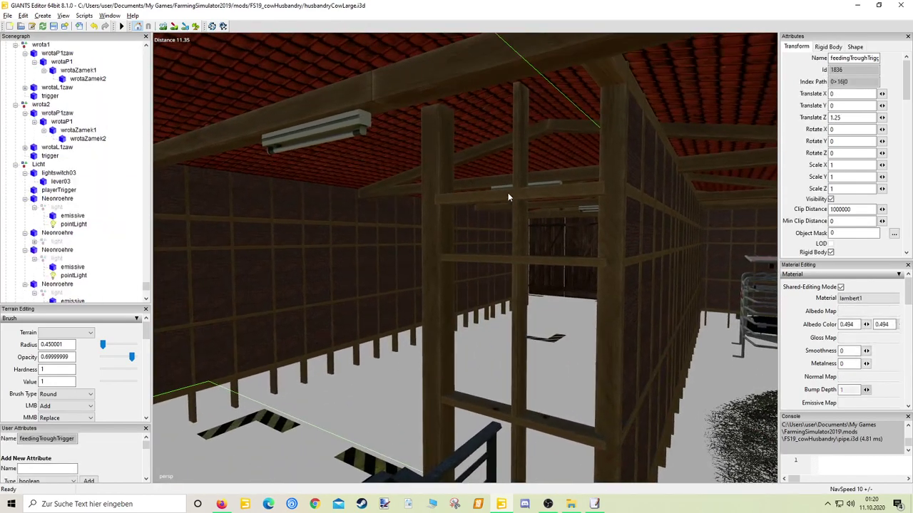
# Step: Duplicate the upper horizontal barBeamLong in the open timber frame and raise the copy towards the roof beam
pyautogui.click(509, 192)
pyautogui.moveTo(515, 184); pyautogui.dragTo(578, 204, button='middle')
pyautogui.click(573, 196)
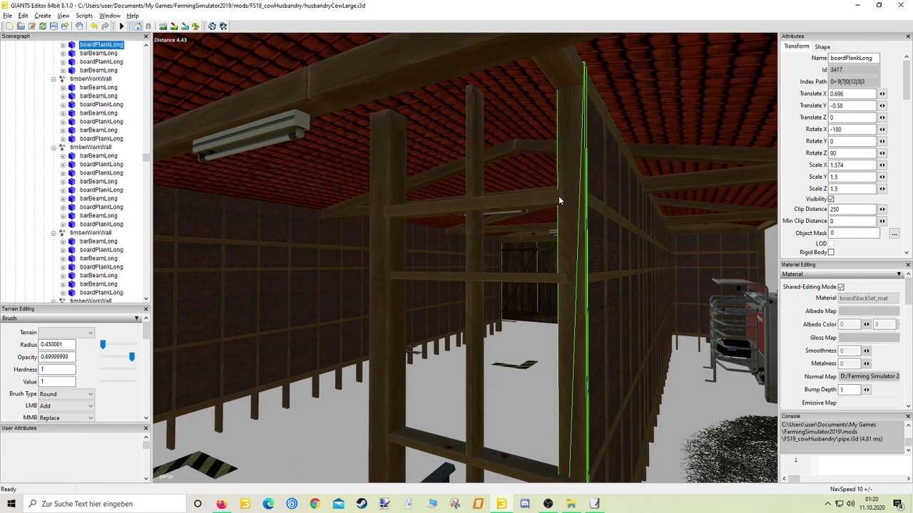
pyautogui.click(556, 200)
pyautogui.hotkey('ctrl', 'd')
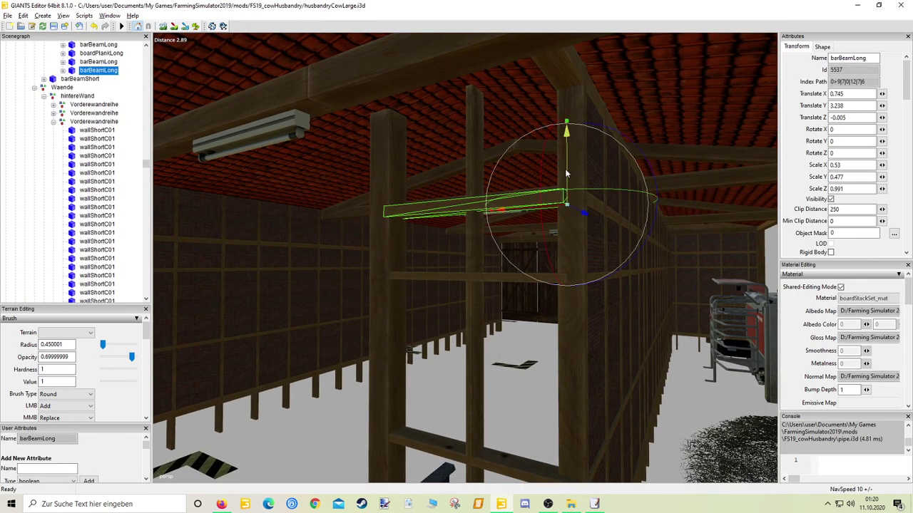
pyautogui.moveTo(565, 168); pyautogui.dragTo(578, 56)
pyautogui.click(701, 415)
# Step: Inspect the long interior brick wall and the whole cow husbandry layout from outside, including both barns, the silo and the fencing
pyautogui.moveTo(680, 398); pyautogui.dragTo(552, 403, button='right')
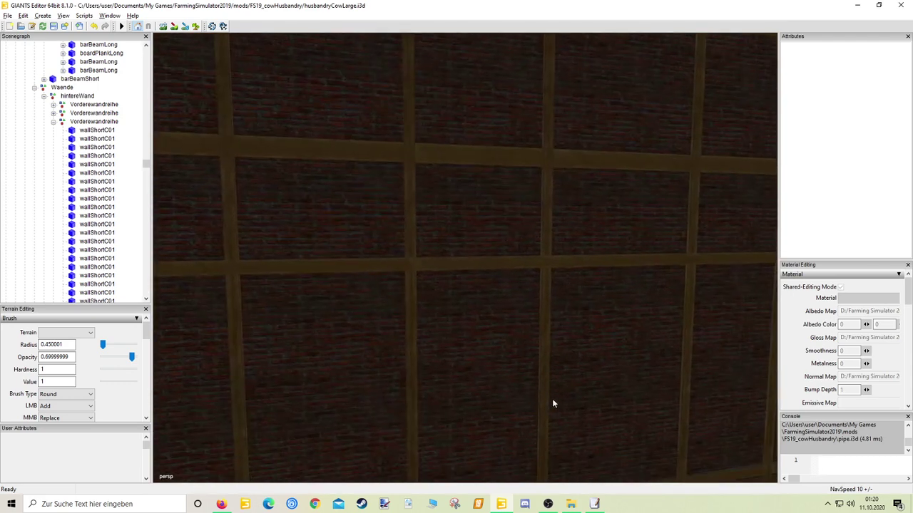
pyautogui.moveTo(544, 354); pyautogui.dragTo(478, 349, button='right')
pyautogui.scroll(-5, 467, 382)
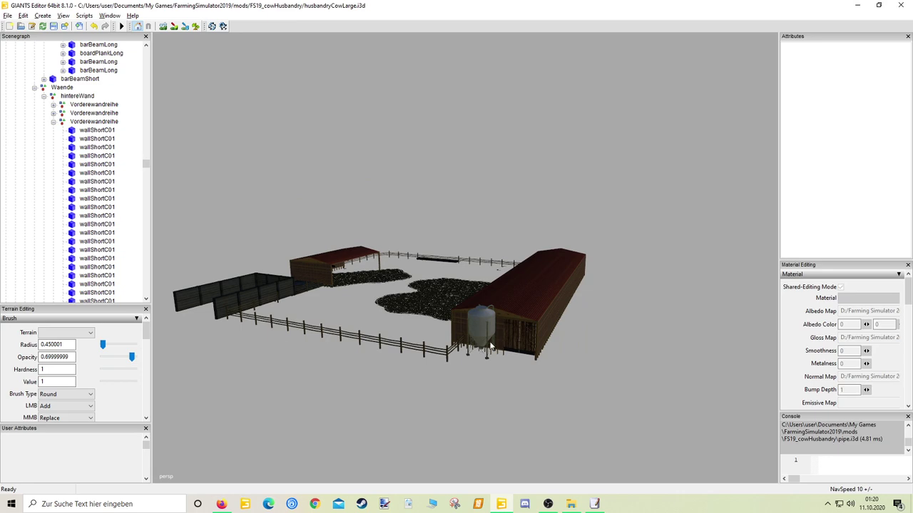
pyautogui.moveTo(600, 313); pyautogui.dragTo(651, 326, button='right')
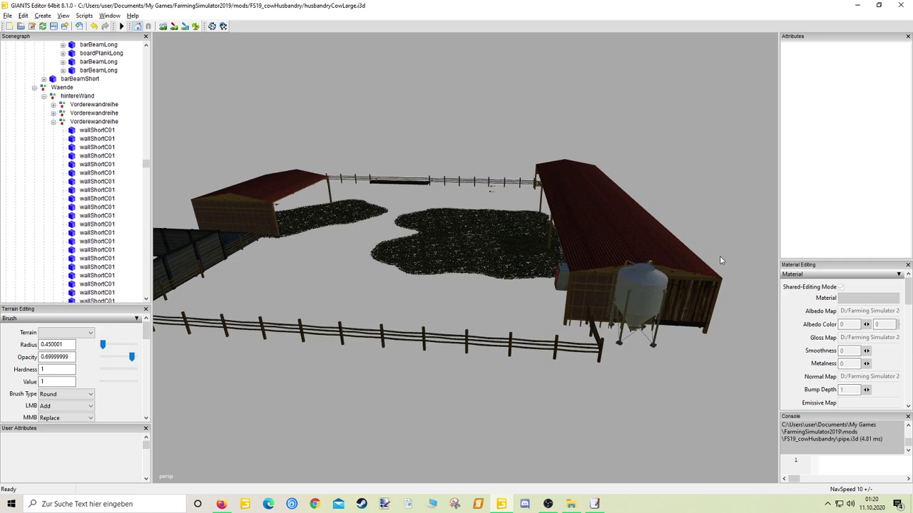
pyautogui.moveTo(720, 257); pyautogui.dragTo(434, 277, button='right')
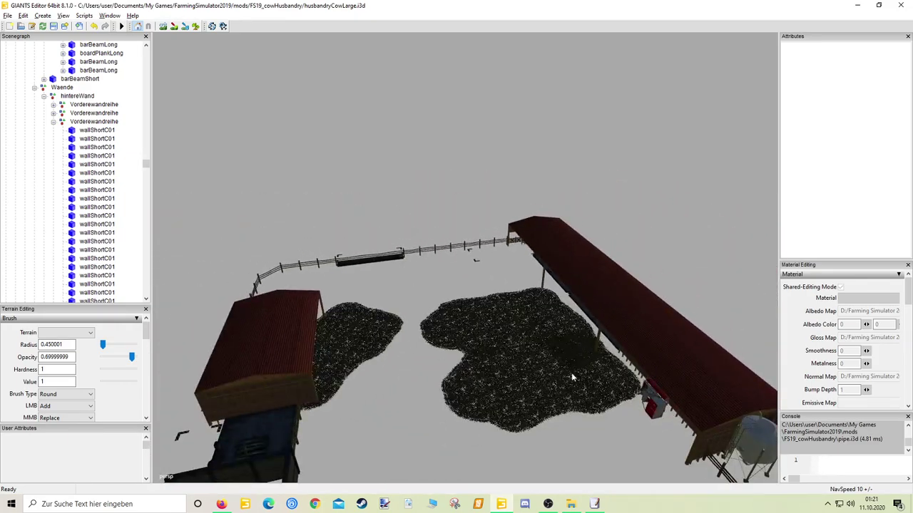
pyautogui.moveTo(526, 327); pyautogui.dragTo(609, 248, button='right')
pyautogui.scroll(2, 608, 246)
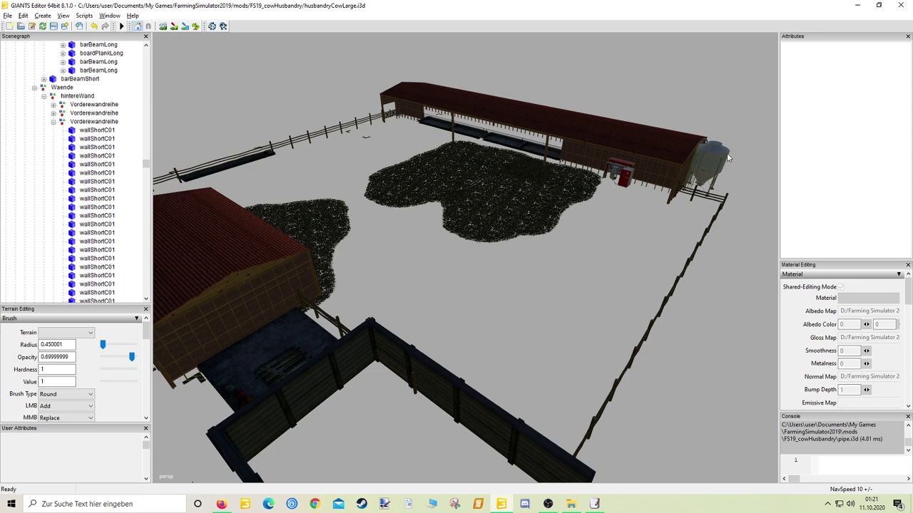
pyautogui.moveTo(732, 139); pyautogui.dragTo(775, 204, button='right')
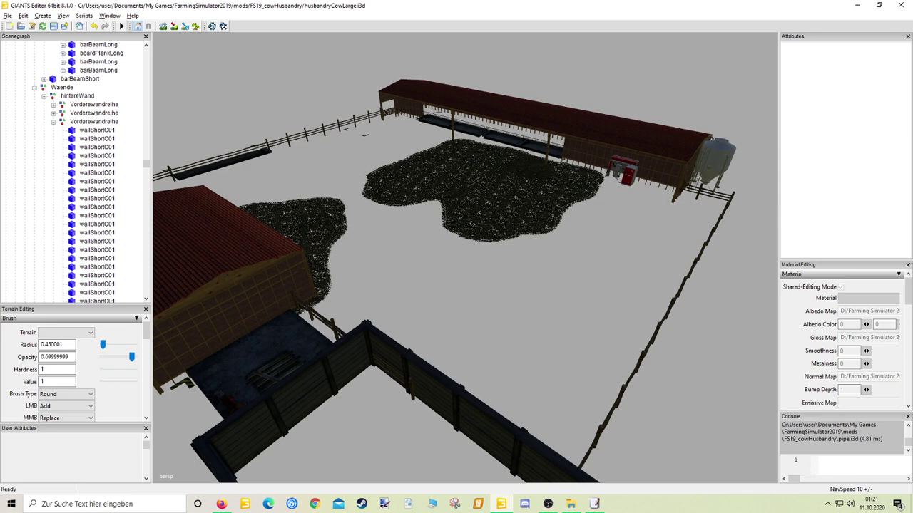
pyautogui.scroll(-3, 627, 250)
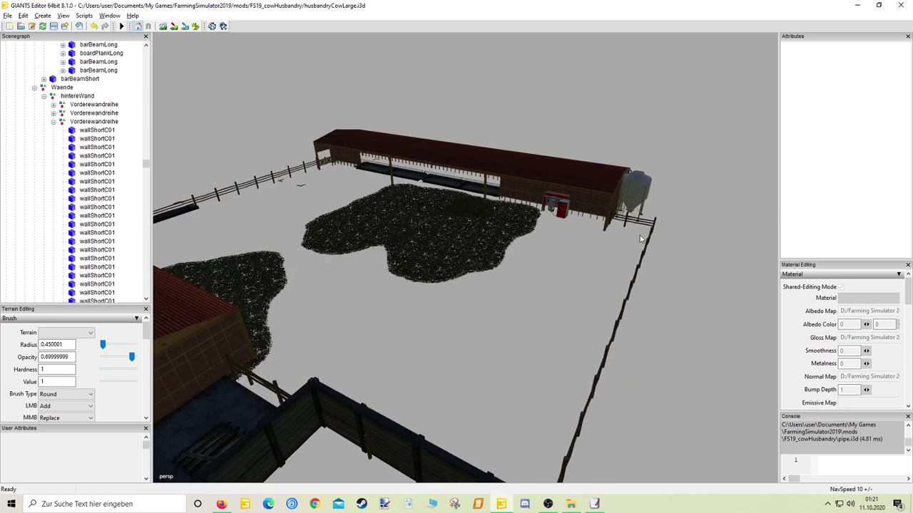
pyautogui.moveTo(640, 239); pyautogui.dragTo(399, 241, button='right')
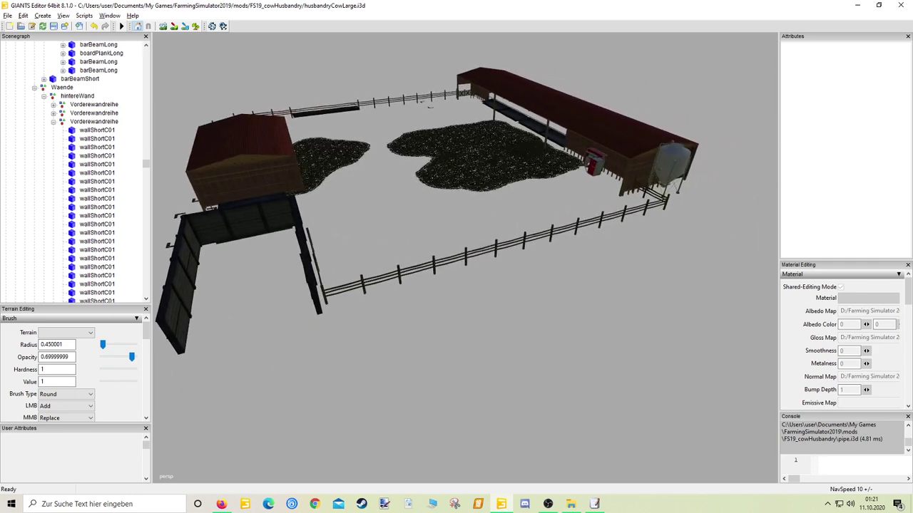